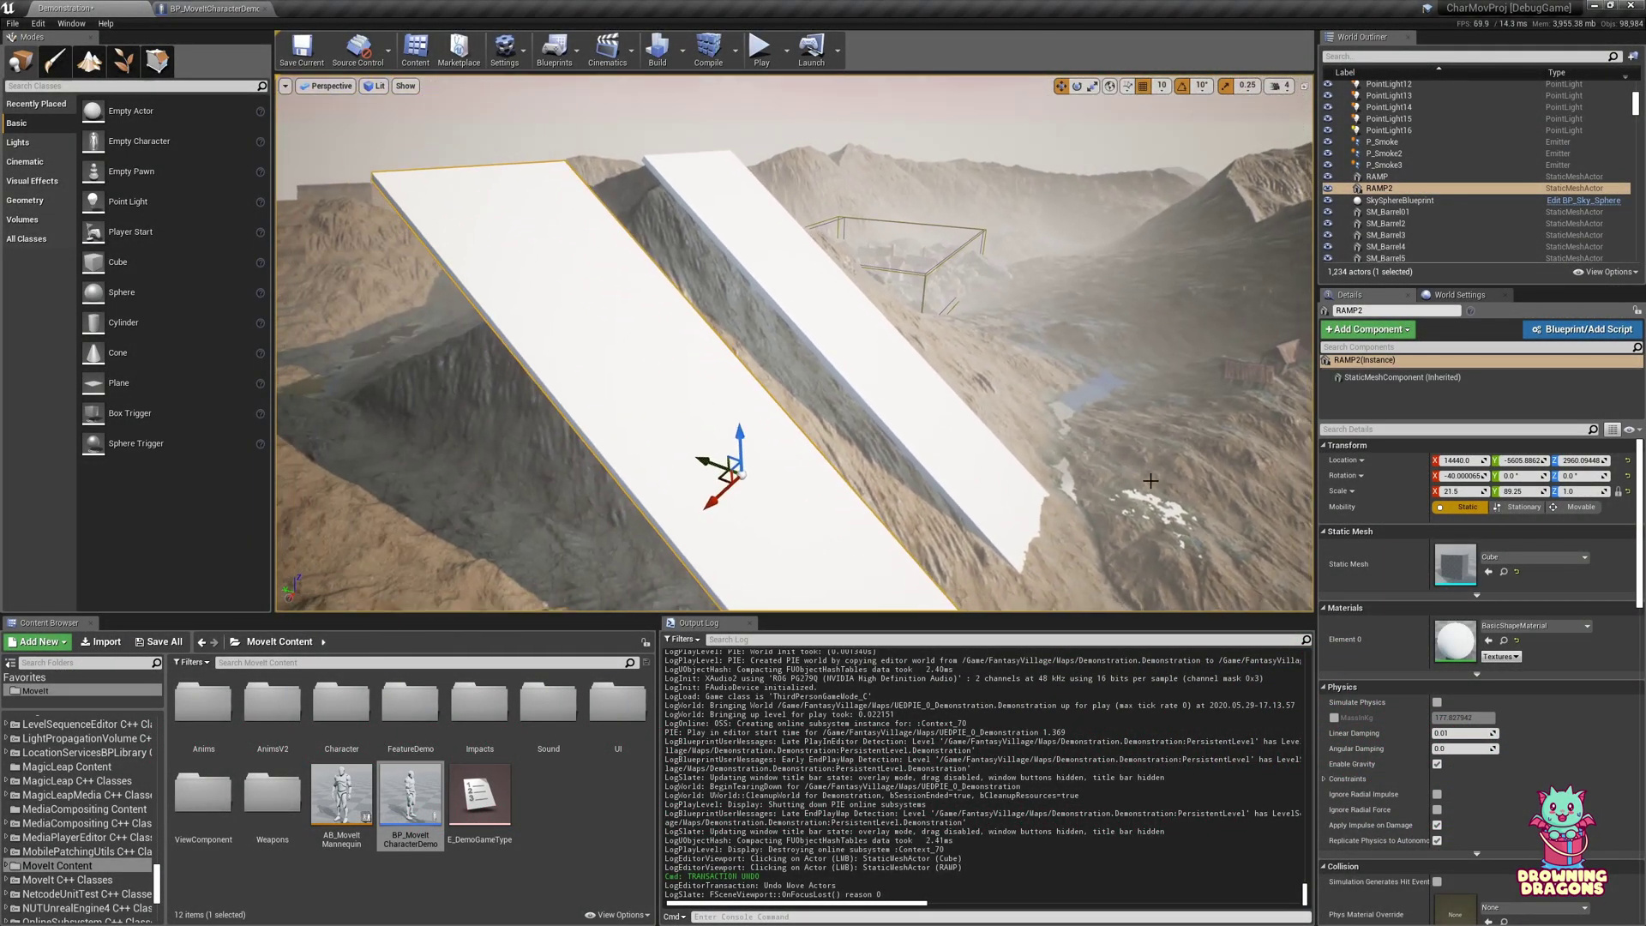
# Reset RAMP2's rotation, move it along X to about 18150, and rescale it to about 44.5 × 47 × 1.
pyautogui.click(1627, 475)
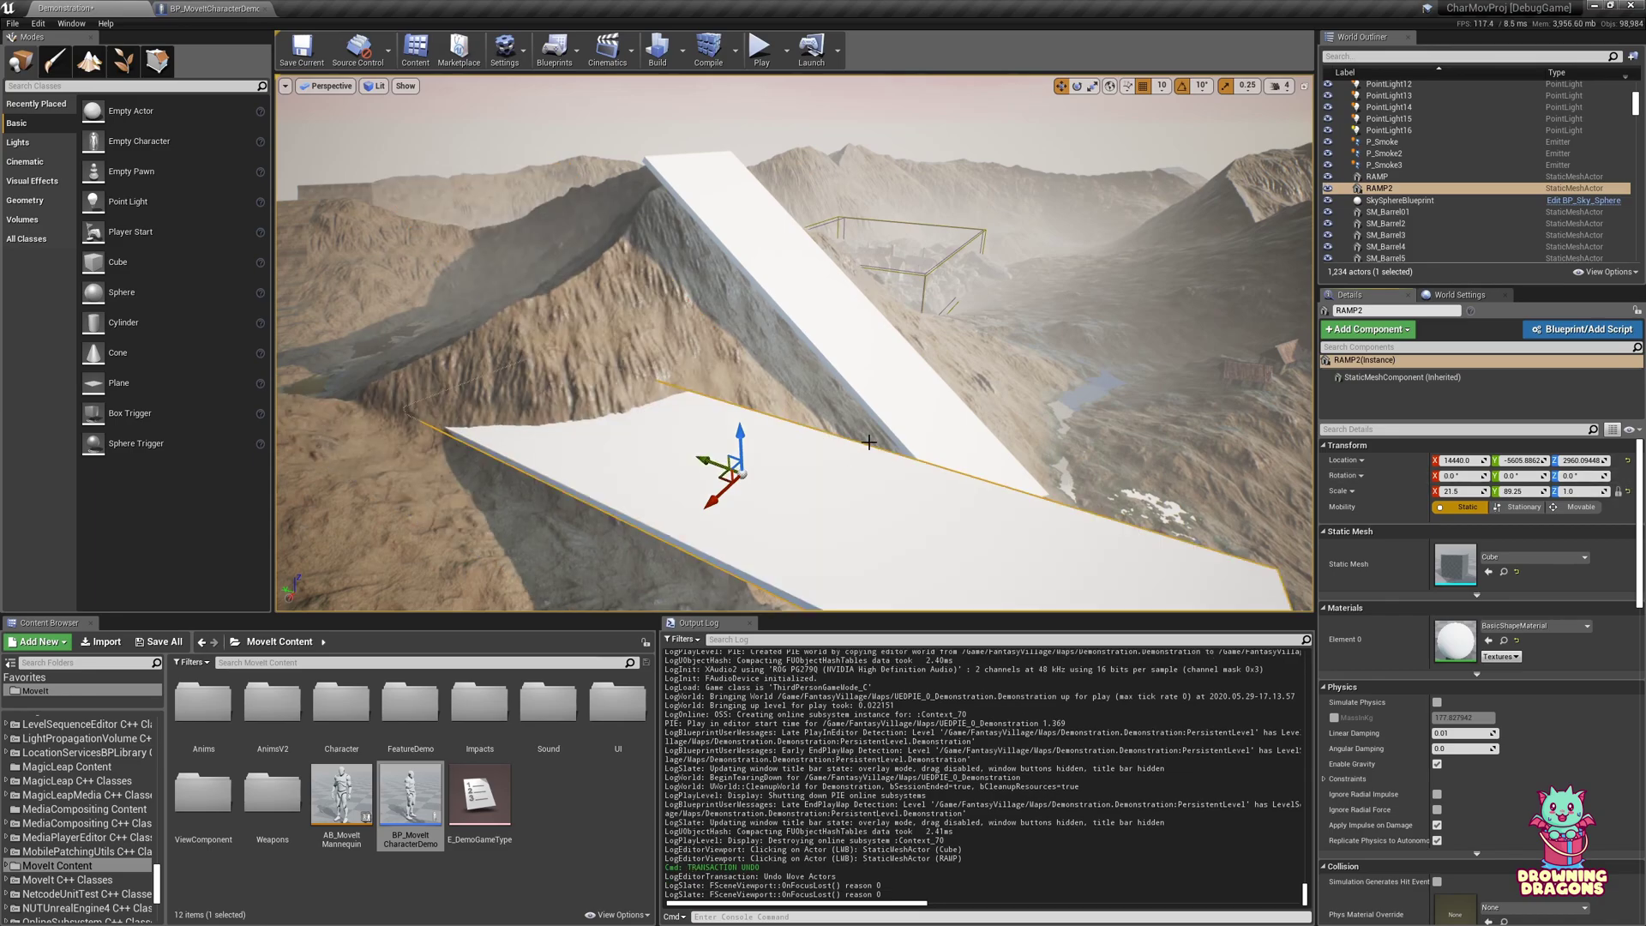
pyautogui.moveTo(866, 440); pyautogui.dragTo(859, 507, button='right')
pyautogui.press('r')
pyautogui.moveTo(735, 335); pyautogui.dragTo(484, 474)
pyautogui.press('w')
pyautogui.moveTo(628, 389); pyautogui.dragTo(664, 378, button='right')
pyautogui.press('r')
pyautogui.moveTo(549, 402); pyautogui.dragTo(645, 382)
pyautogui.moveTo(645, 381)
pyautogui.mouseDown(button='right')
pyautogui.moveTo(570, 375)
pyautogui.moveTo(656, 385)
pyautogui.mouseUp(button='right')
pyautogui.moveTo(669, 383); pyautogui.dragTo(694, 401)
# Play the level from the rocky hillside, test running and floor sliding across the slope, and end the session.
pyautogui.moveTo(646, 366); pyautogui.dragTo(741, 364, button='right')
pyautogui.click(760, 50)
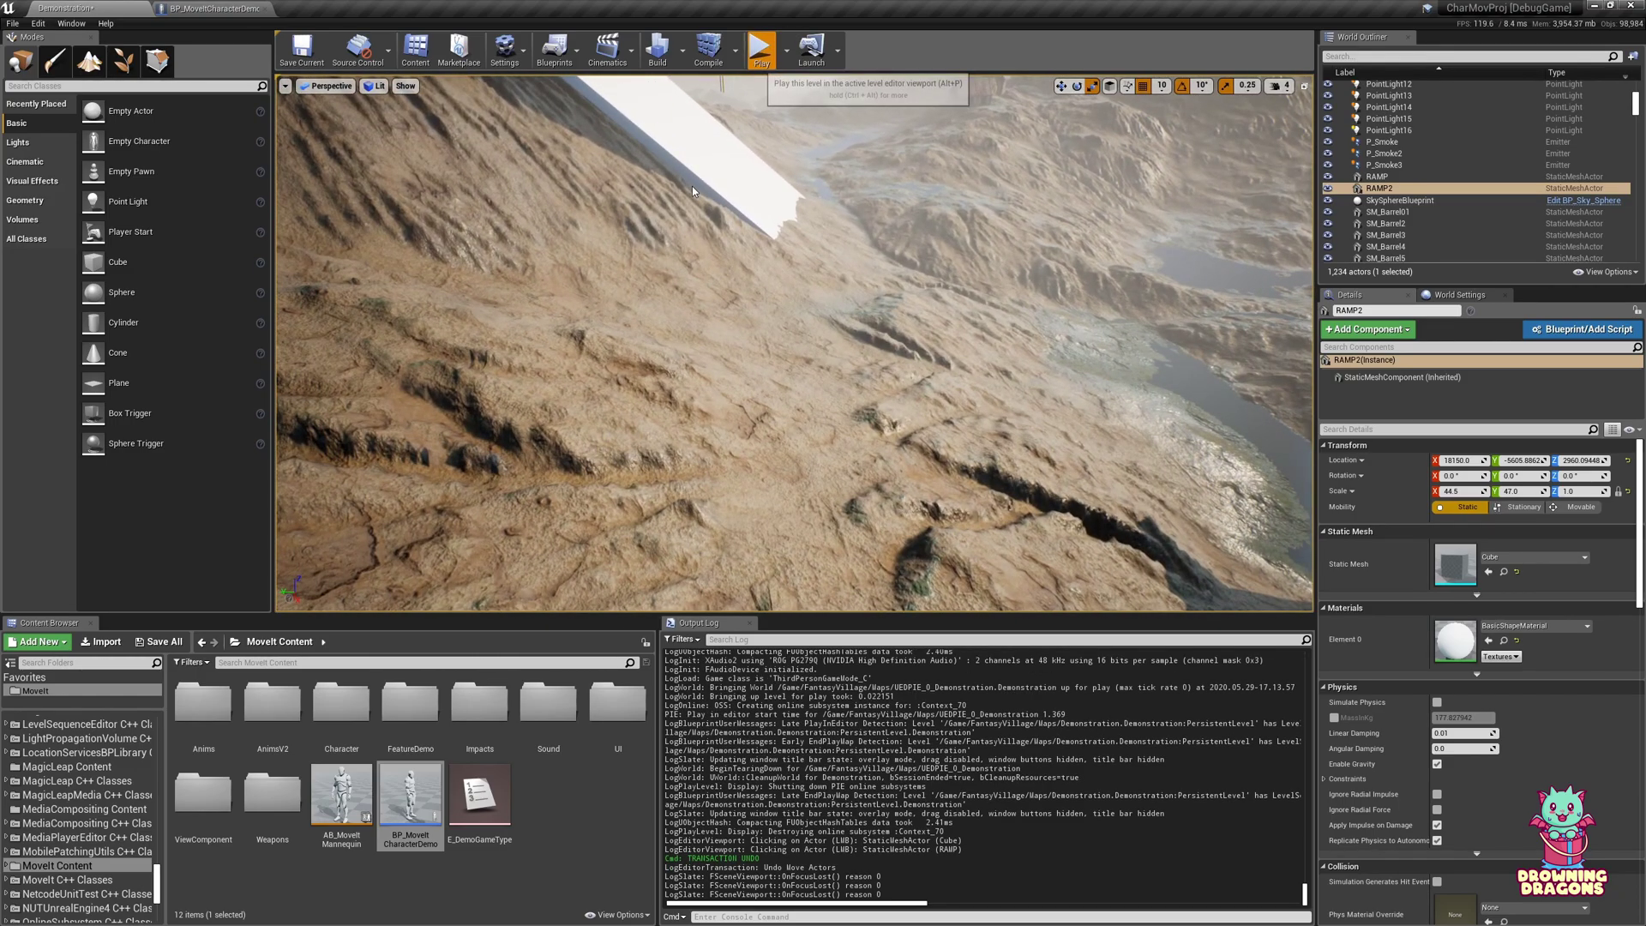
pyautogui.press('w')
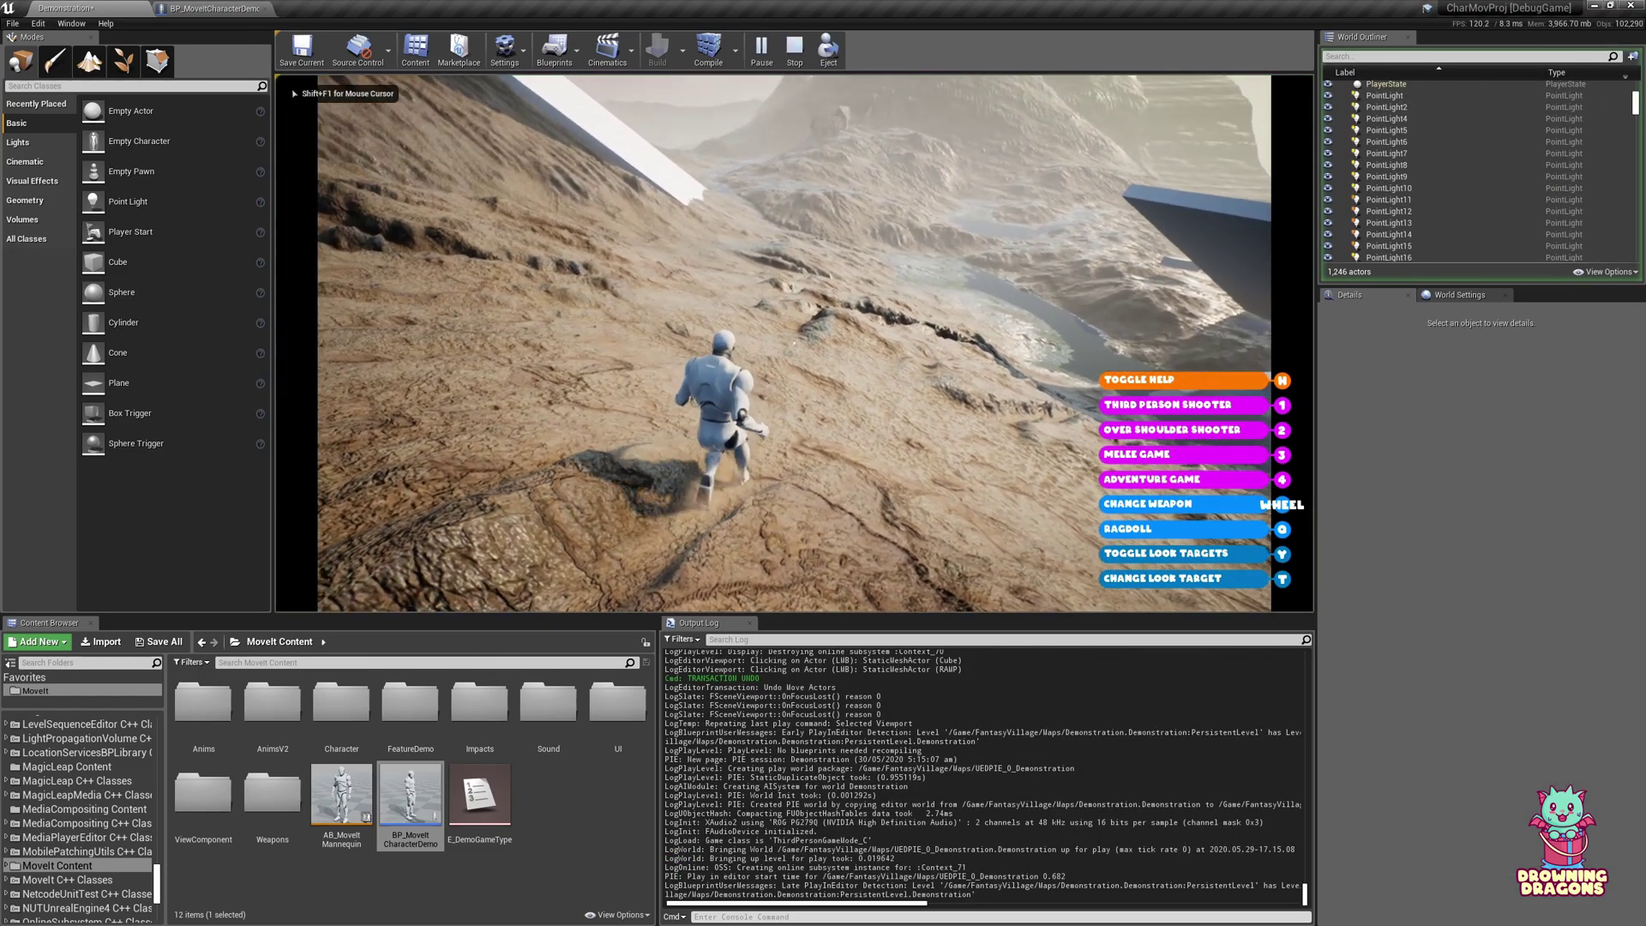
pyautogui.press('q')
pyautogui.press('q')
pyautogui.press('w')
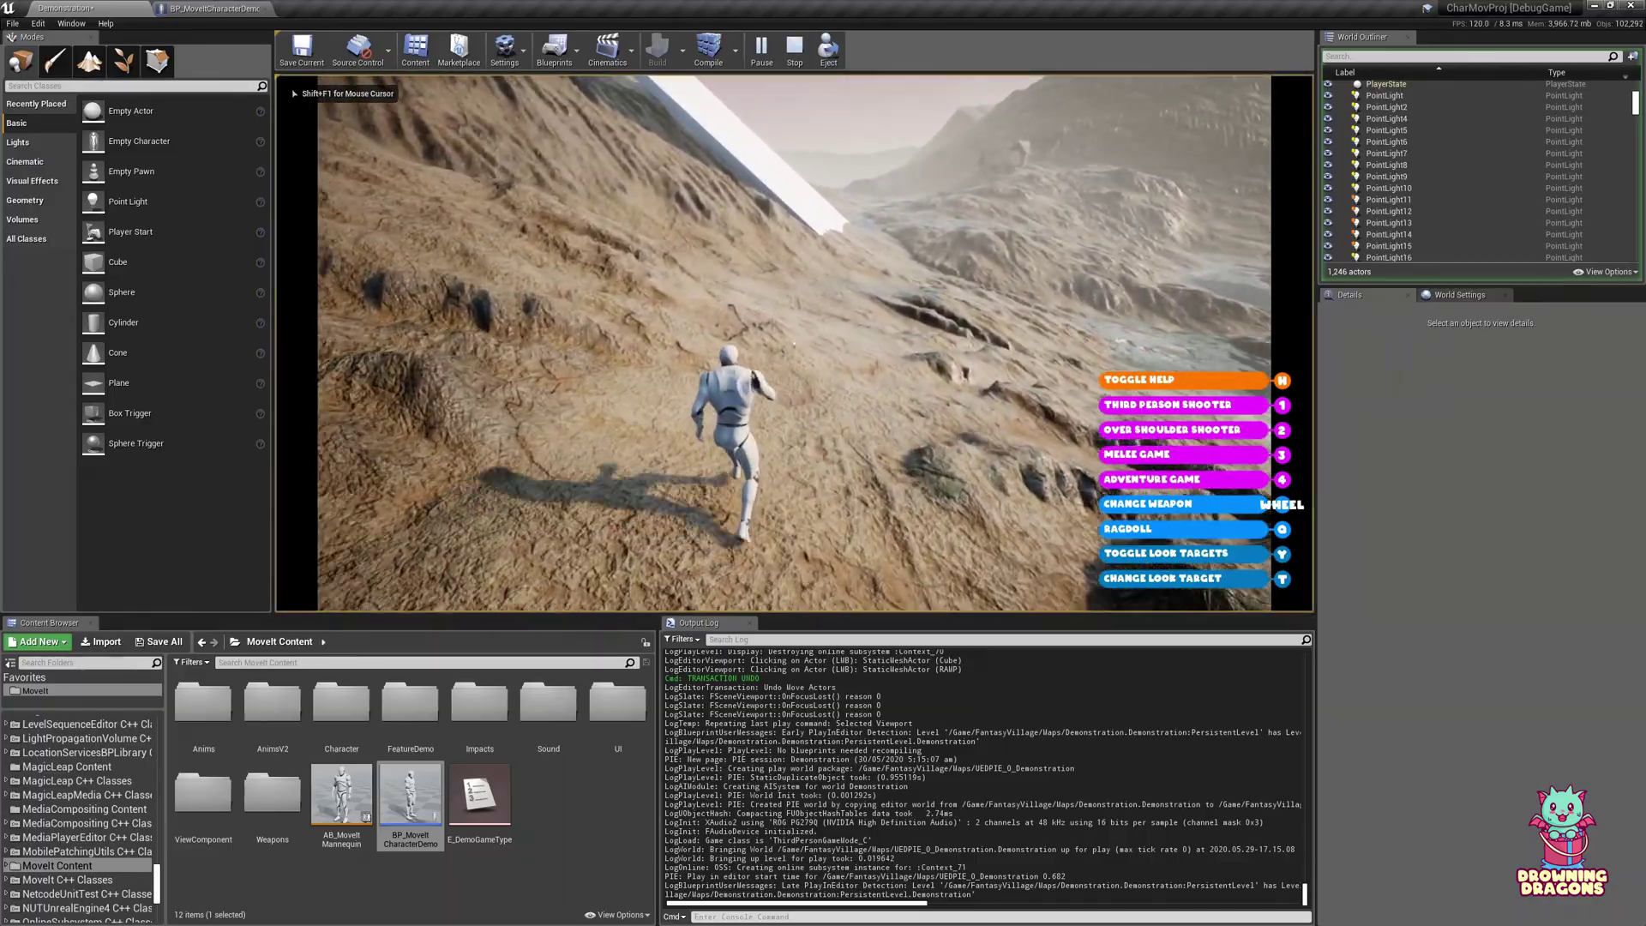
pyautogui.press('w')
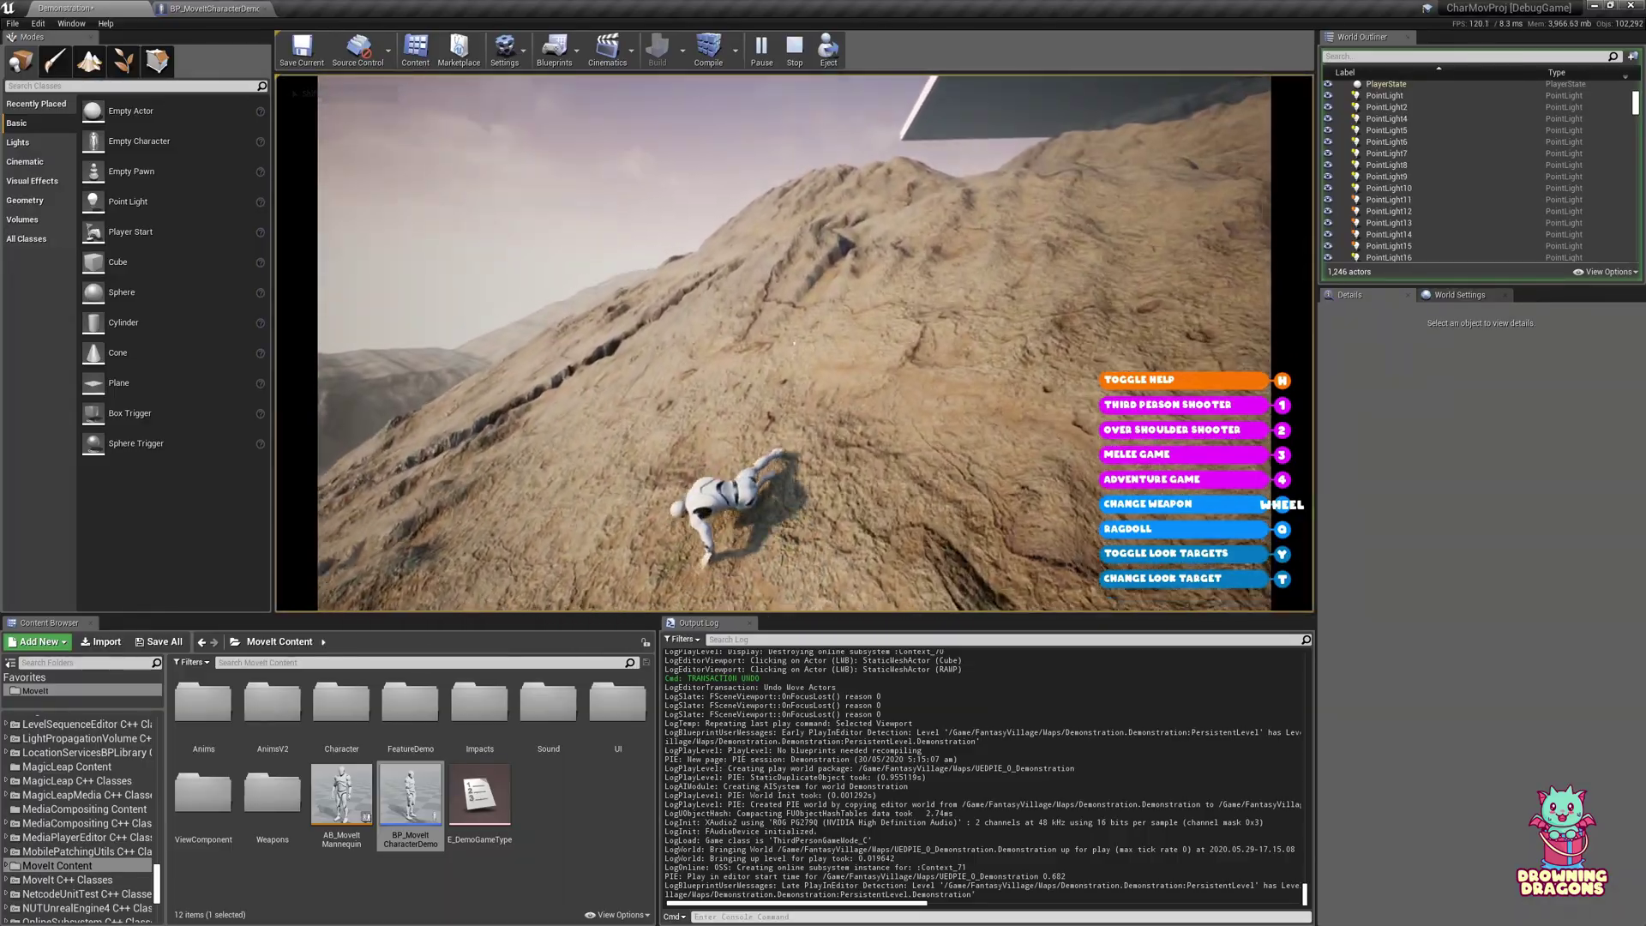
pyautogui.press('w')
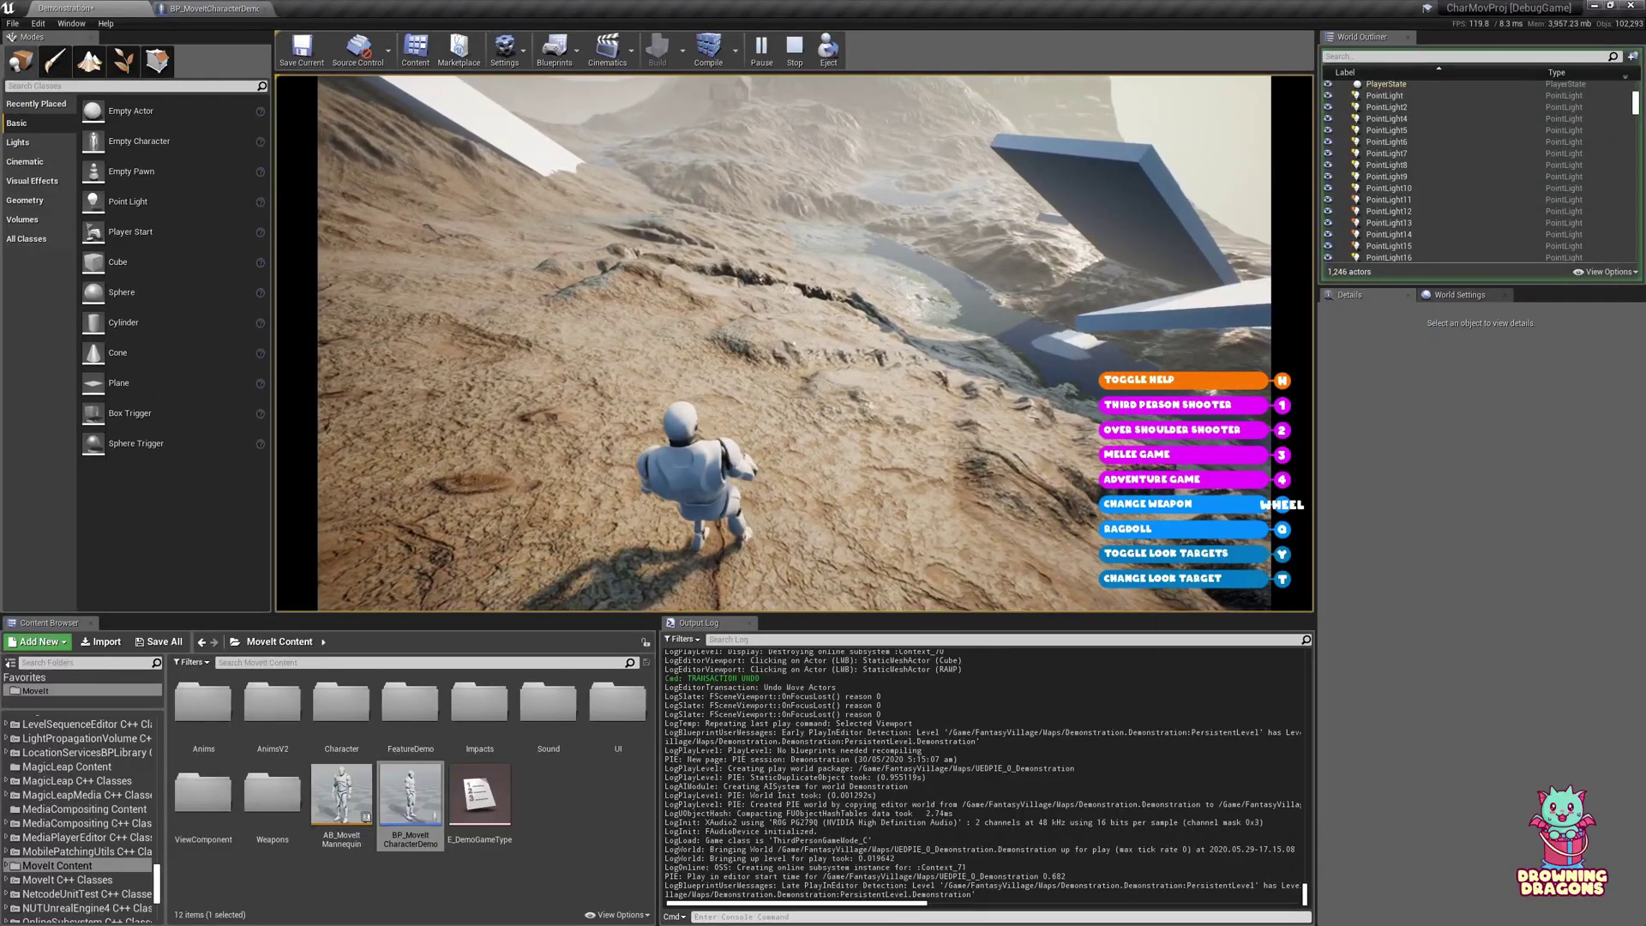
pyautogui.press('Escape')
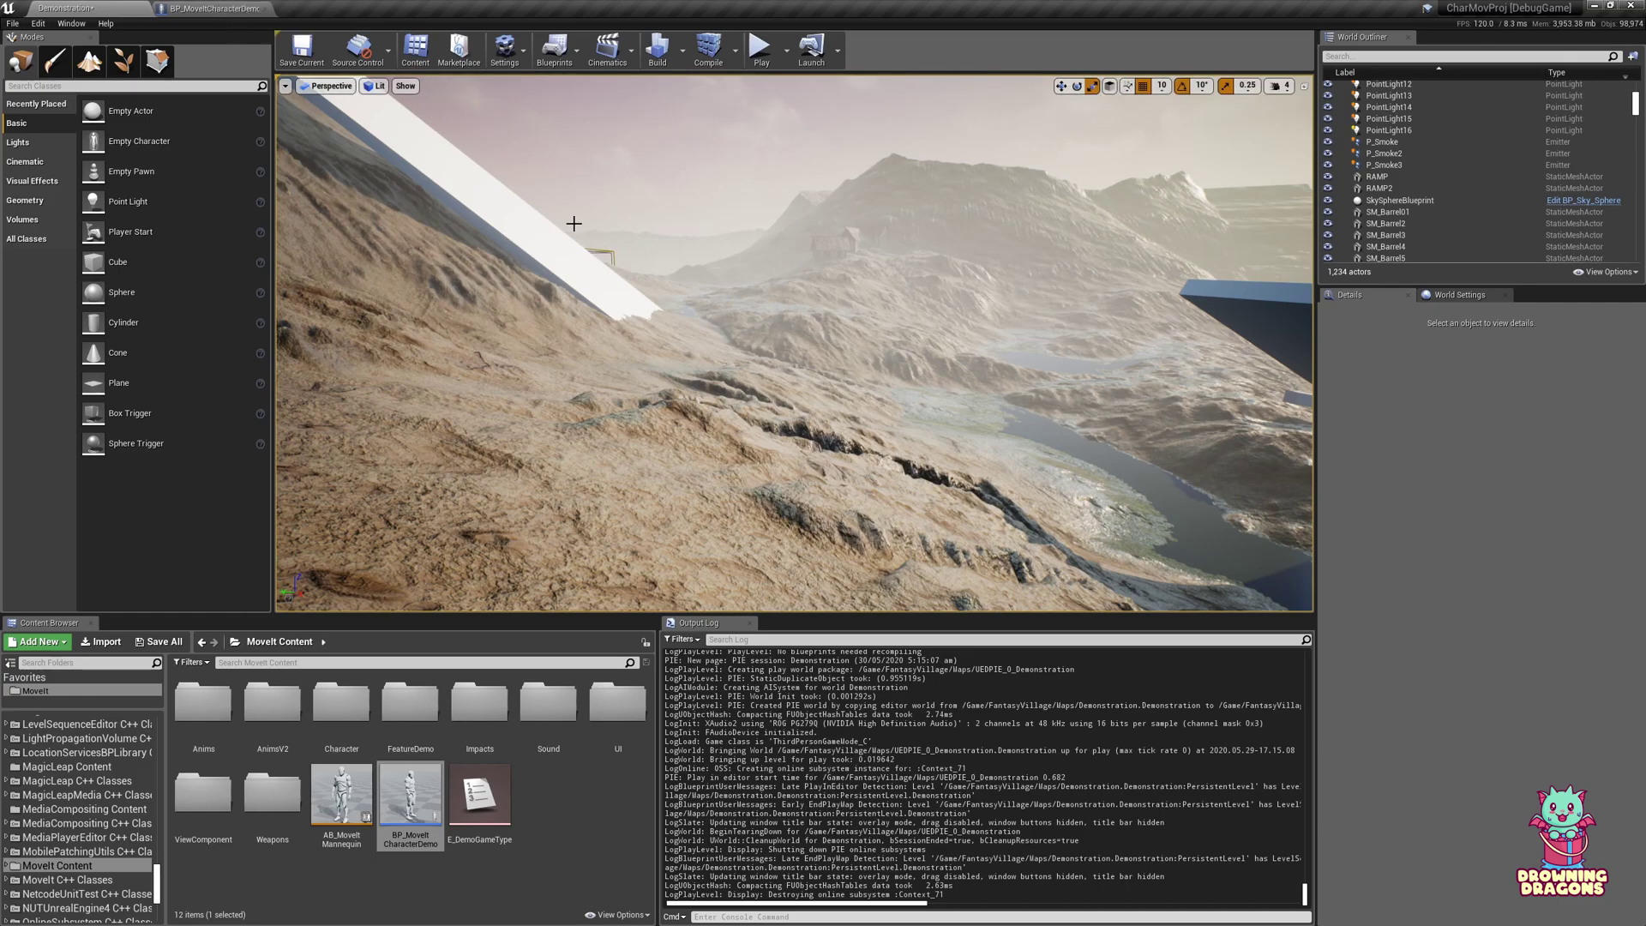
# In the BP_MoveItCharacterDemo blueprint, select the inherited MICharacterMovement component and filter its properties by "sli".
pyautogui.moveTo(685, 309); pyautogui.dragTo(300, 312, button='right')
pyautogui.moveTo(737, 257); pyautogui.dragTo(772, 248, button='right')
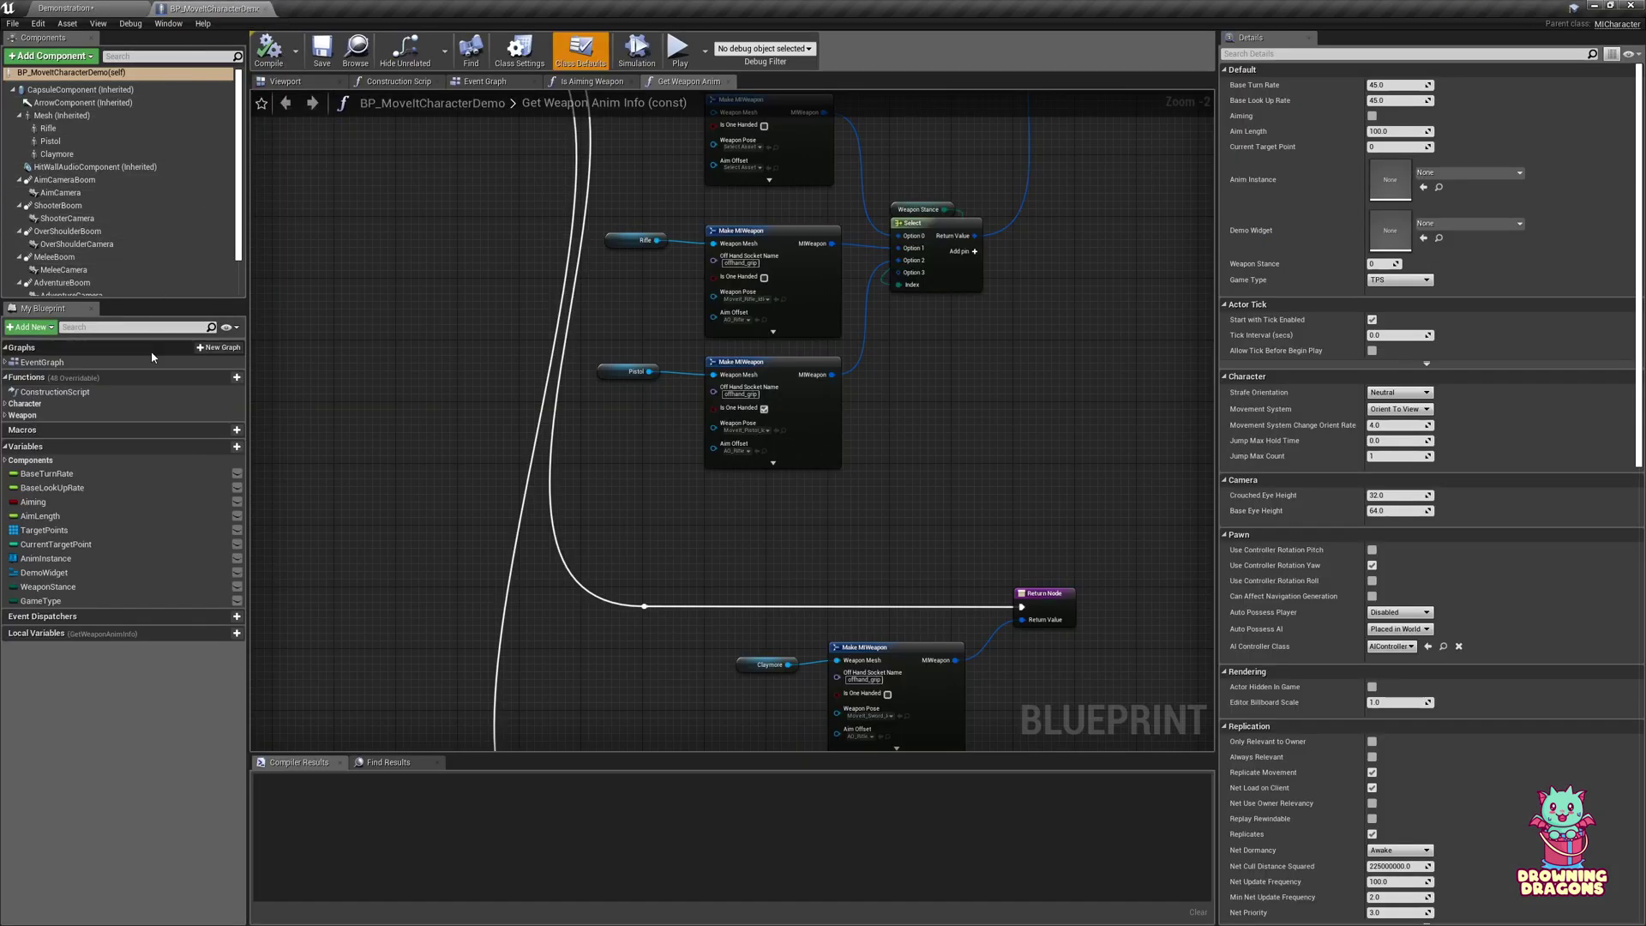
pyautogui.scroll(-2, 126, 291)
pyautogui.click(112, 275)
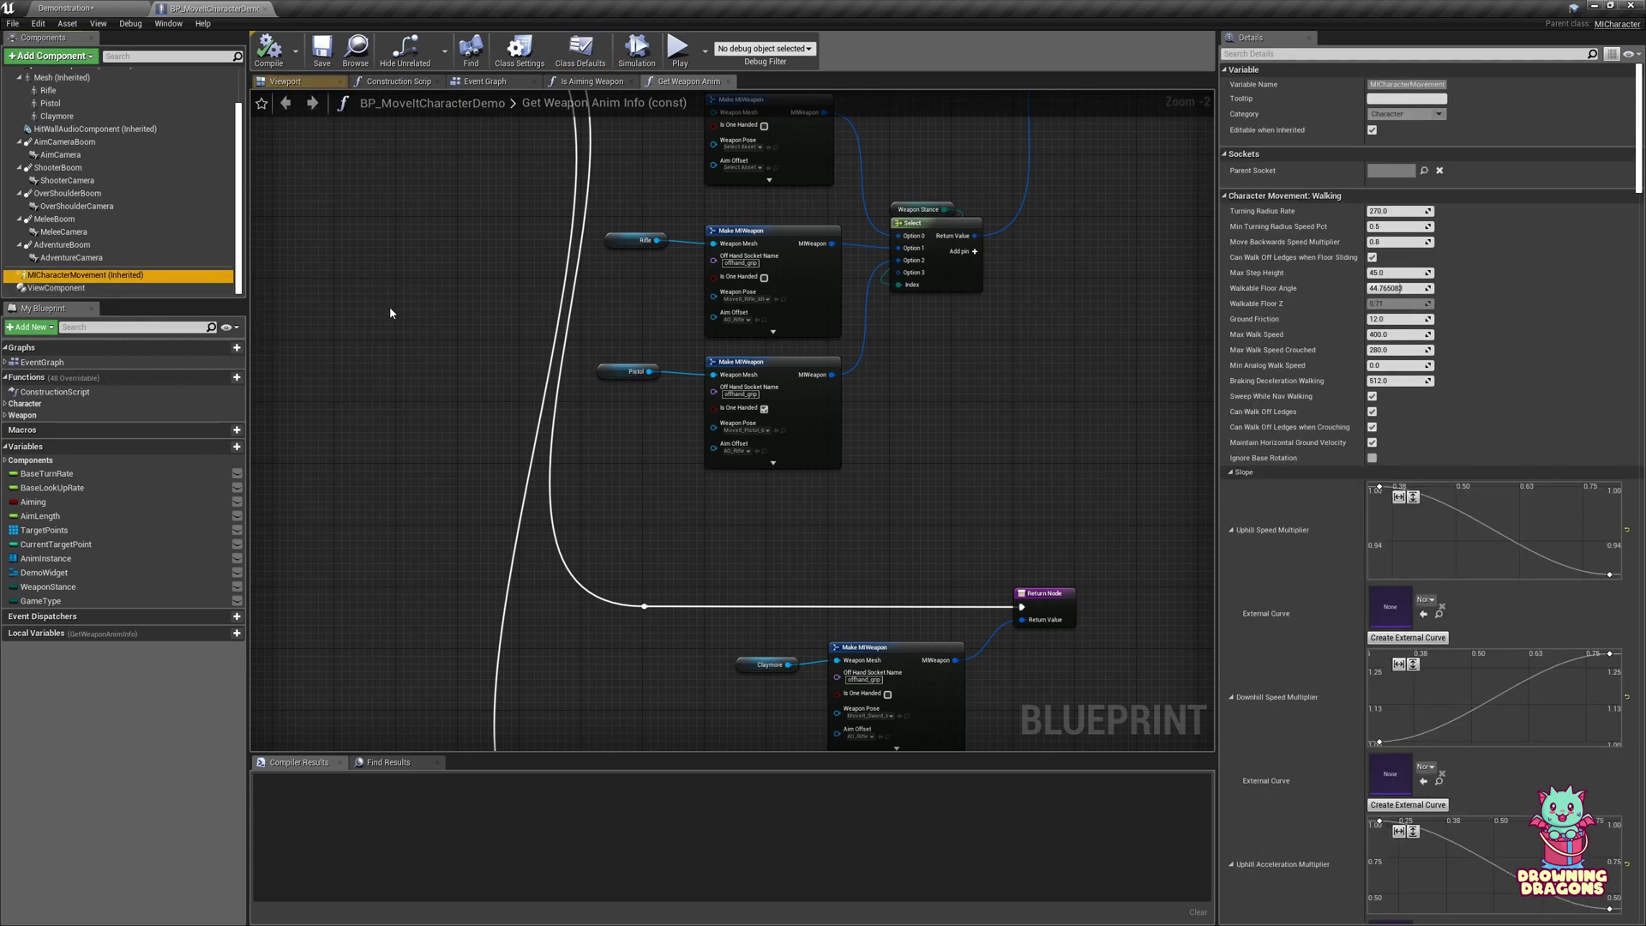
pyautogui.click(1237, 53)
pyautogui.write('sli')
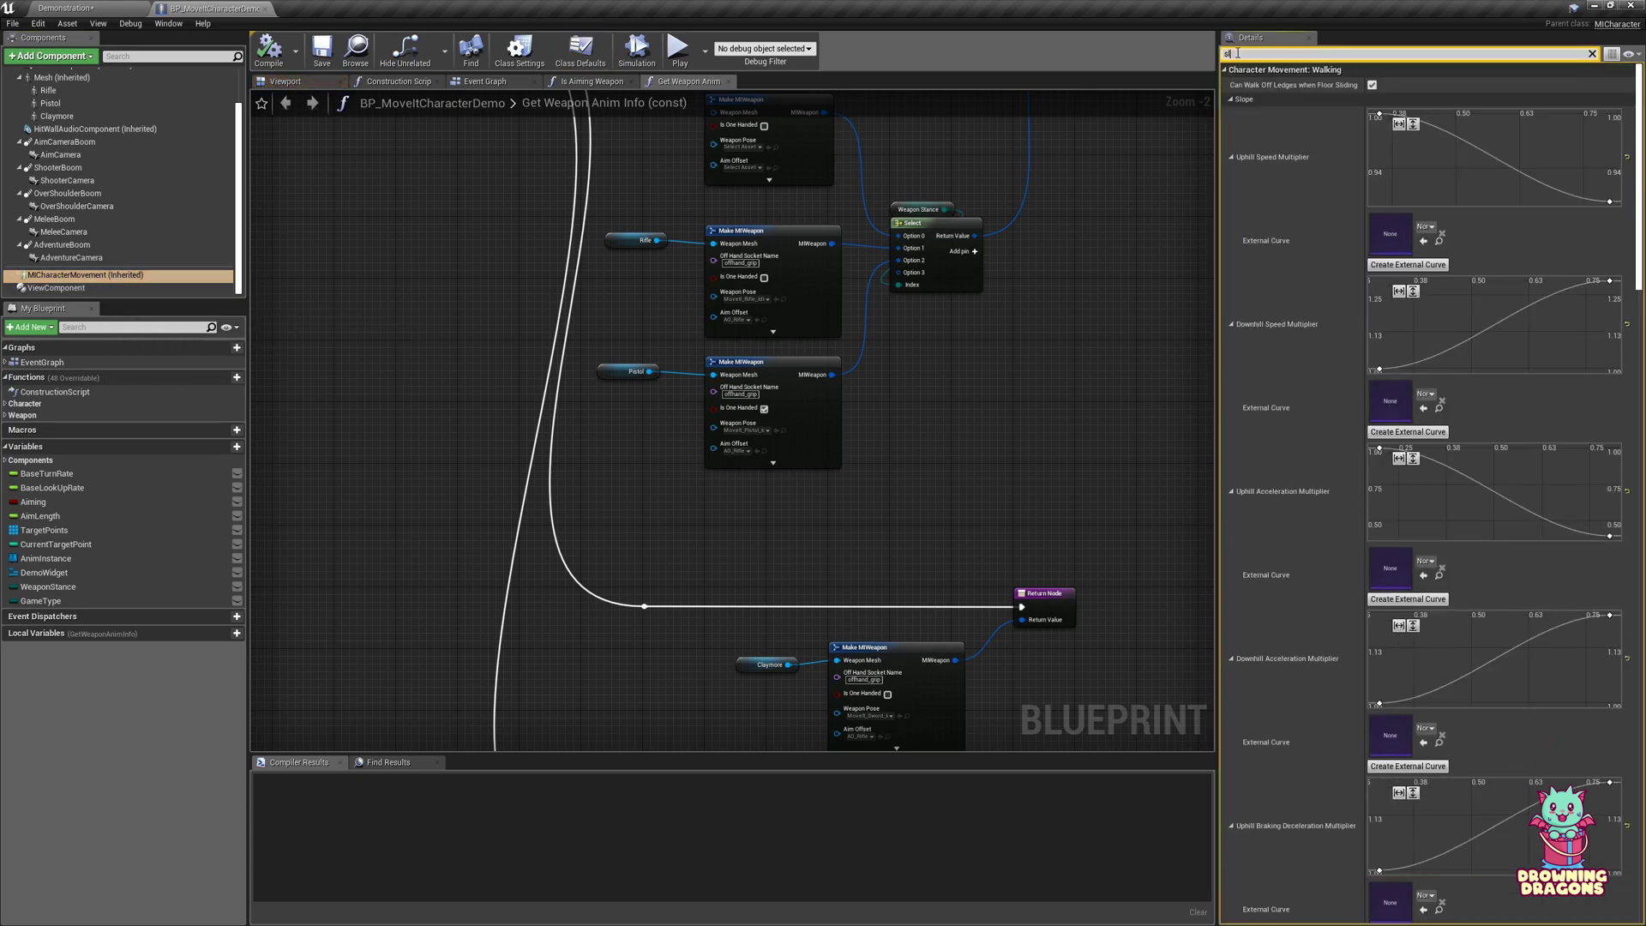
# Examine the descriptions of the Floor Slide Conditions and Floor Slide Min Start Speed settings.
pyautogui.moveTo(1280, 146)
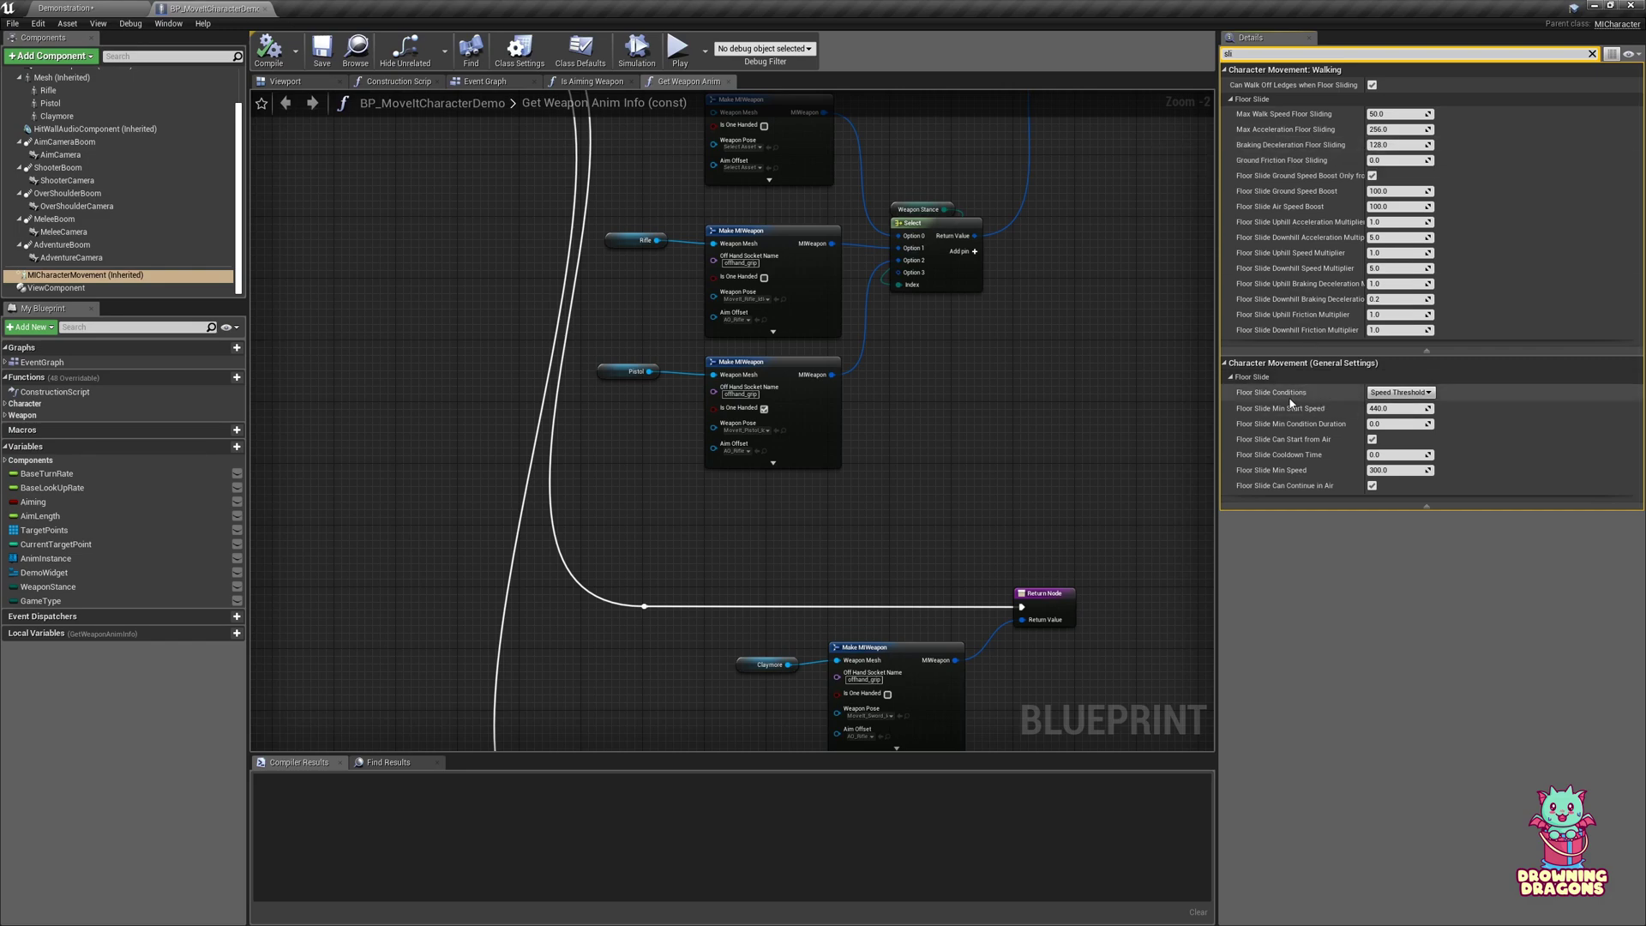
pyautogui.moveTo(1282, 400)
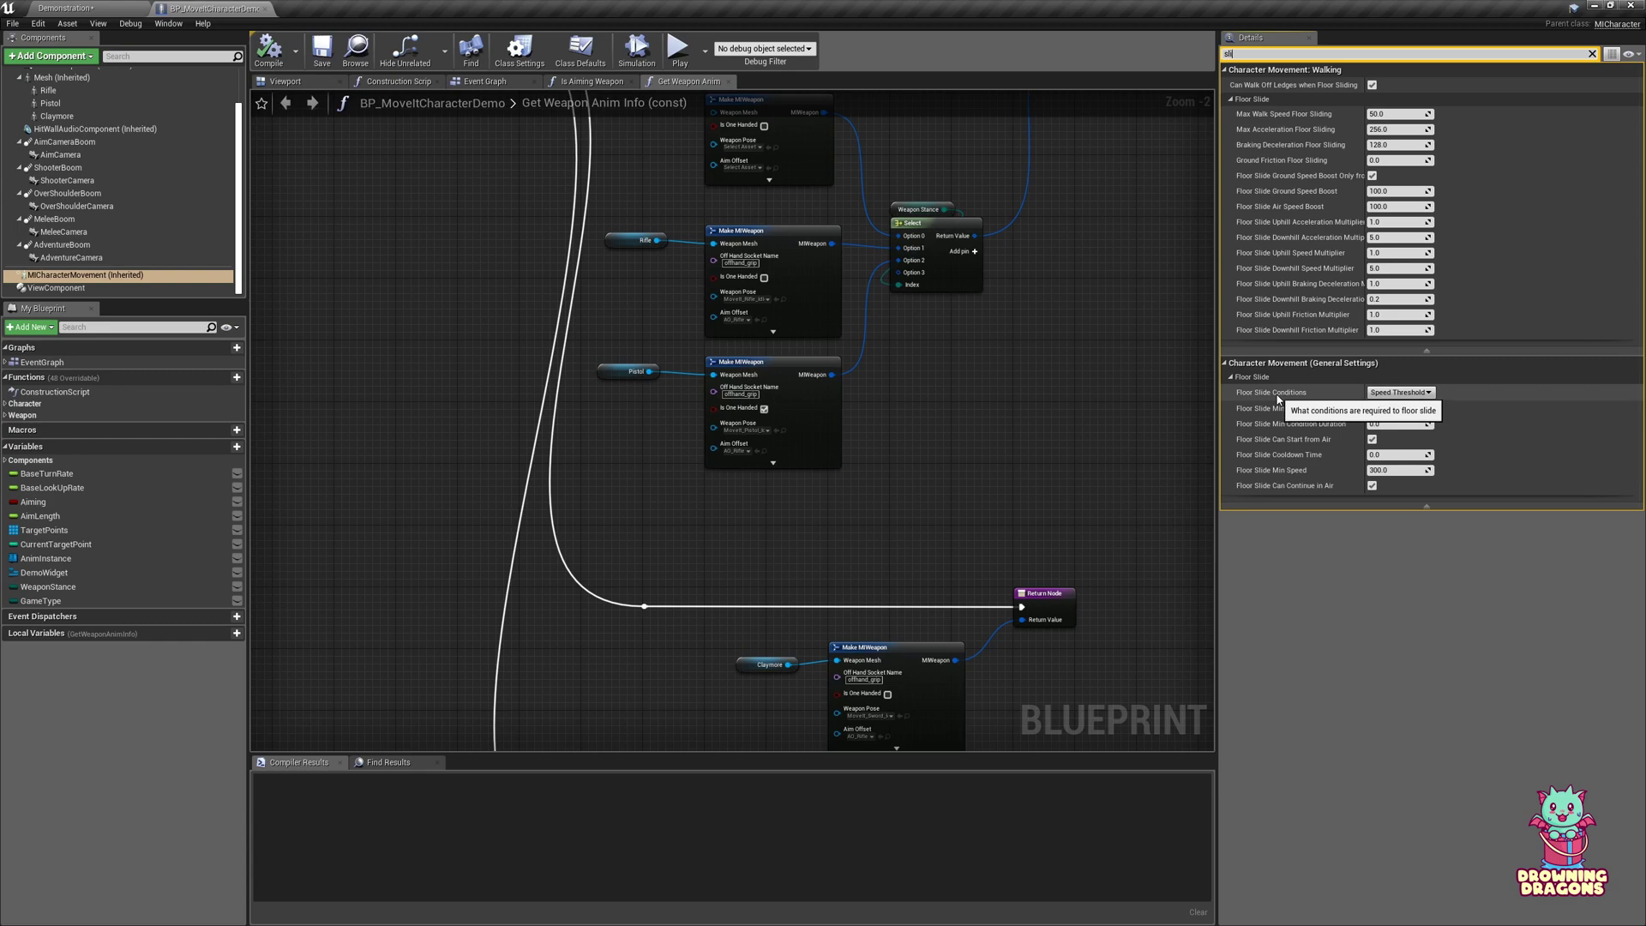
pyautogui.moveTo(1376, 400)
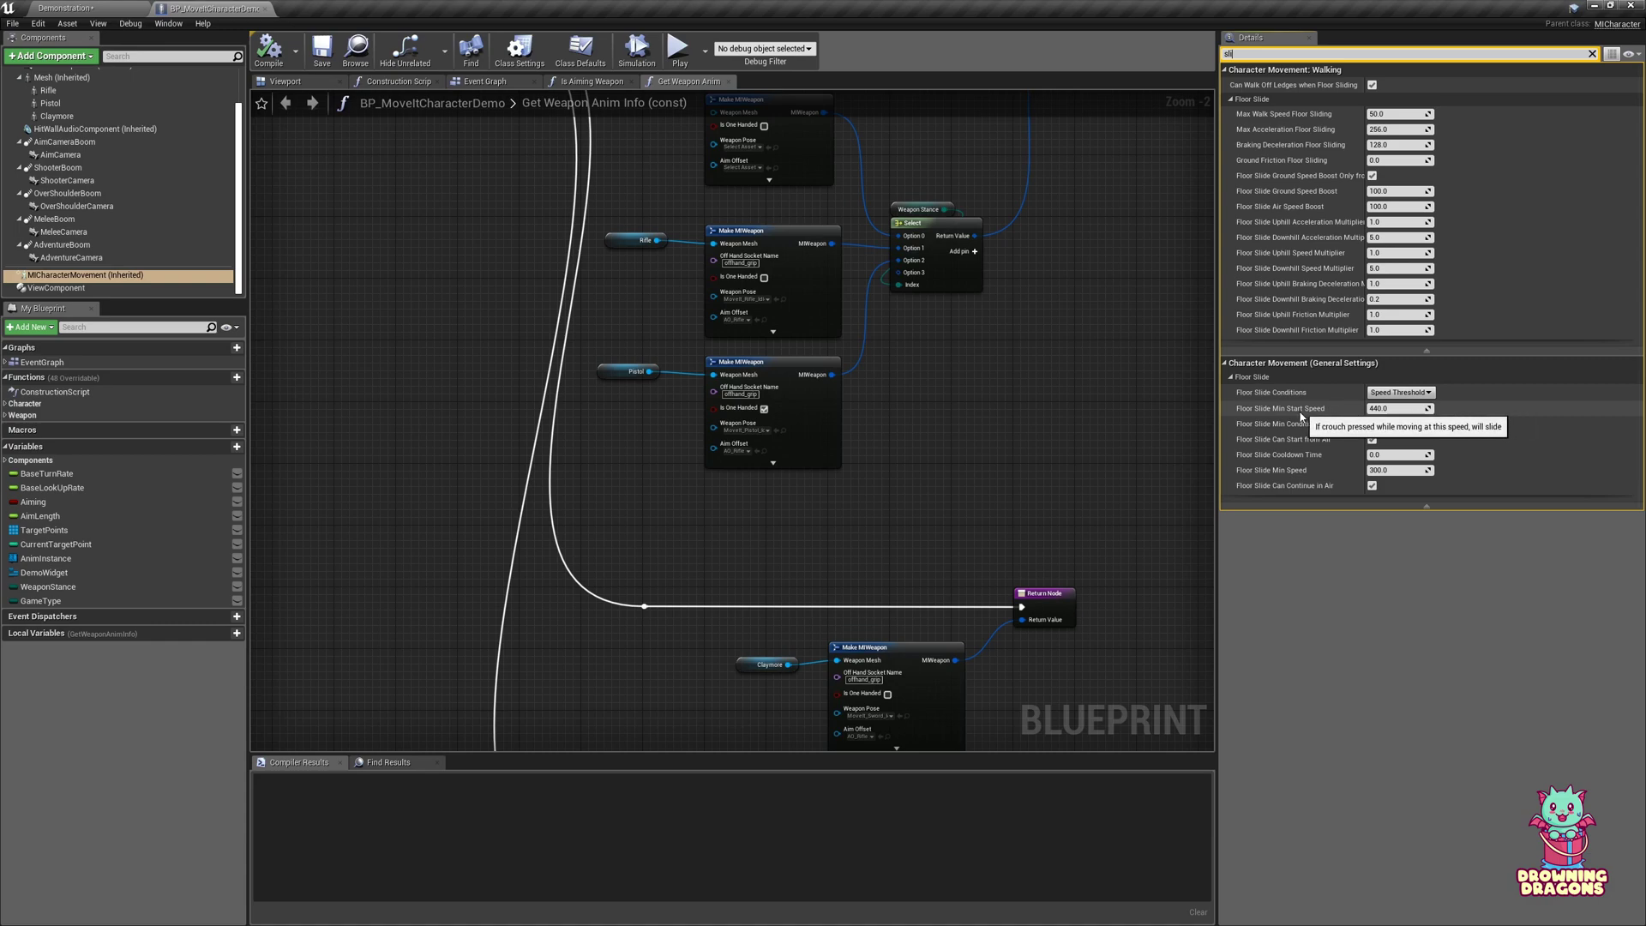
pyautogui.click(1390, 410)
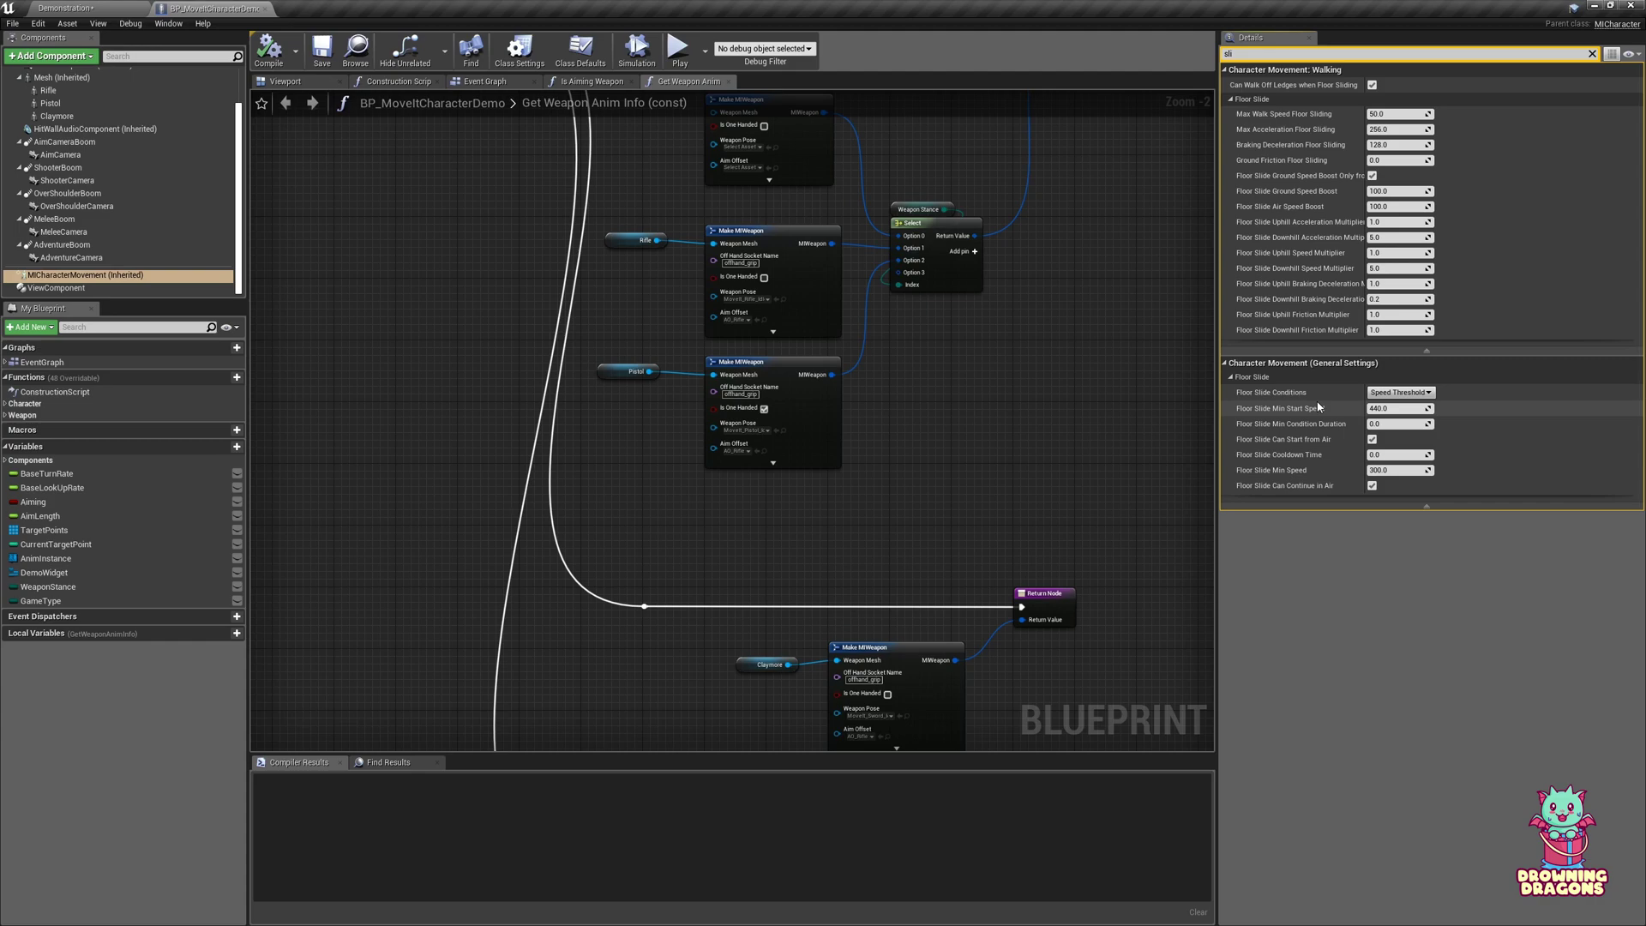
pyautogui.moveTo(1401, 407)
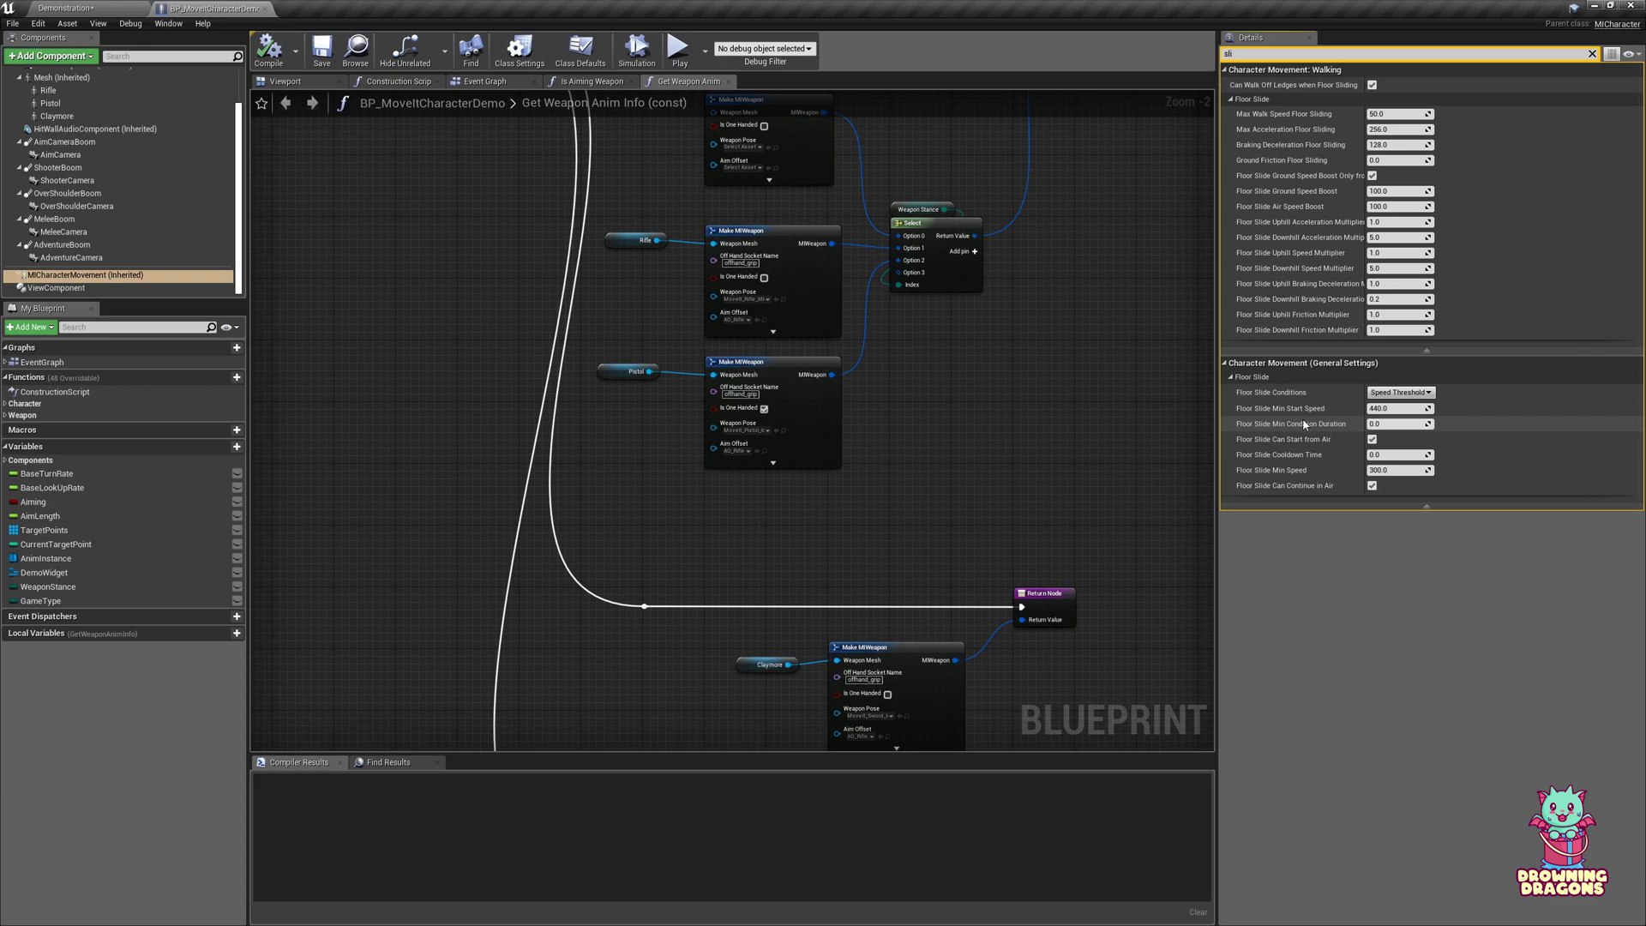
# Try Sprinting and Sprinting and Speed Threshold as the Floor Slide Conditions, and restore Speed Threshold.
pyautogui.click(1392, 395)
pyautogui.click(1393, 402)
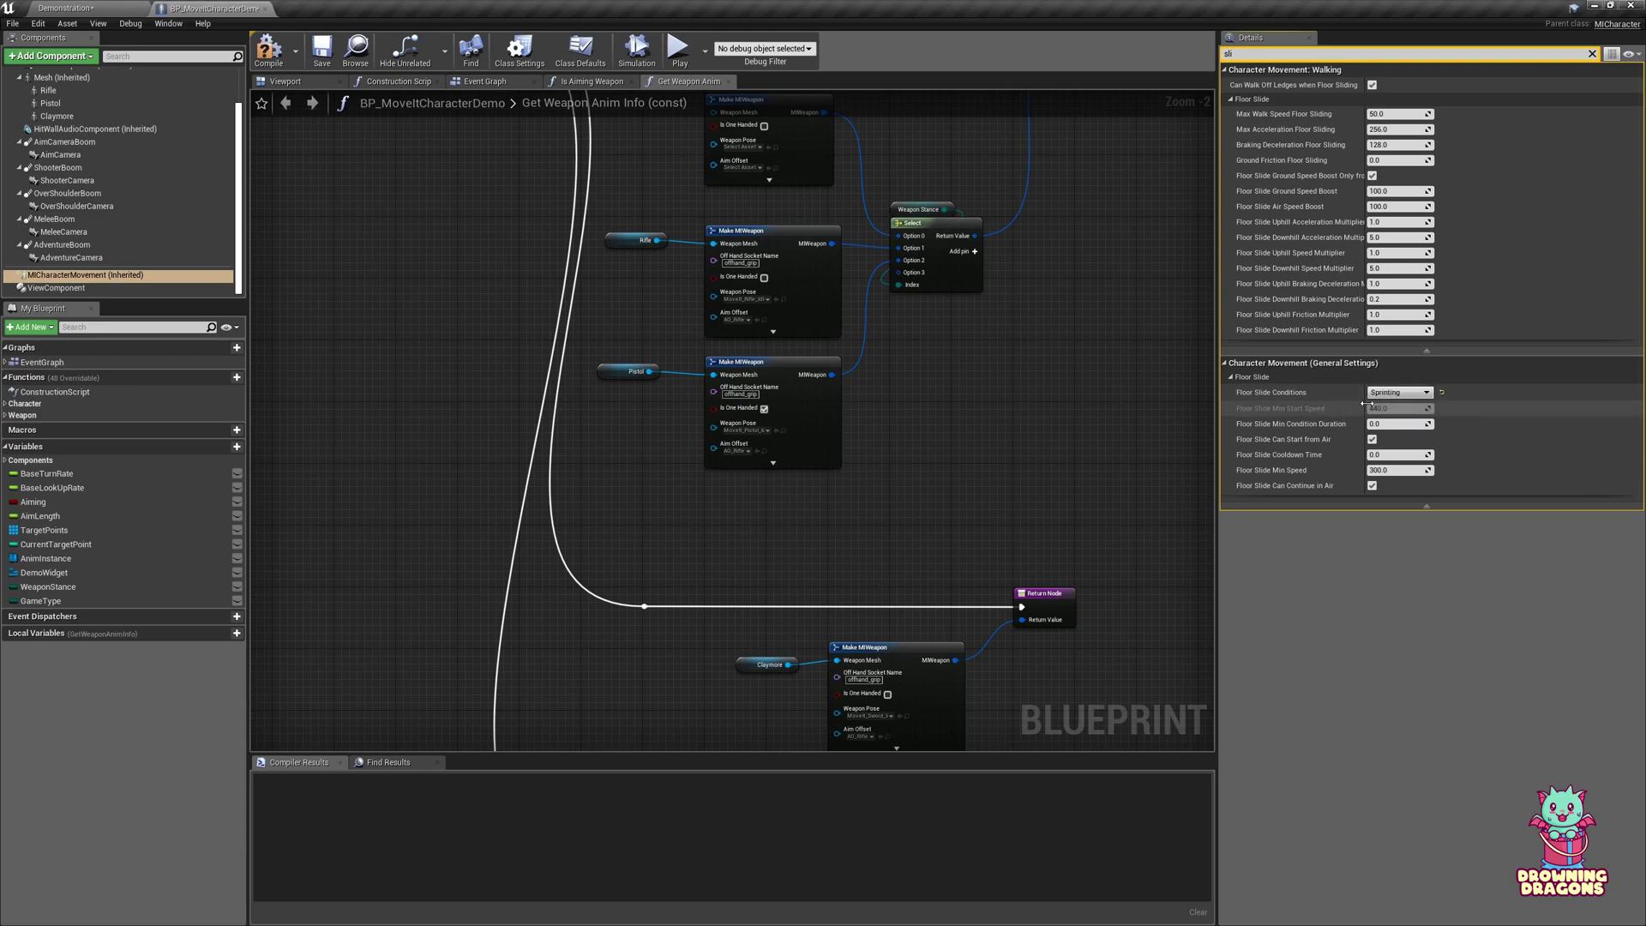
pyautogui.click(1401, 395)
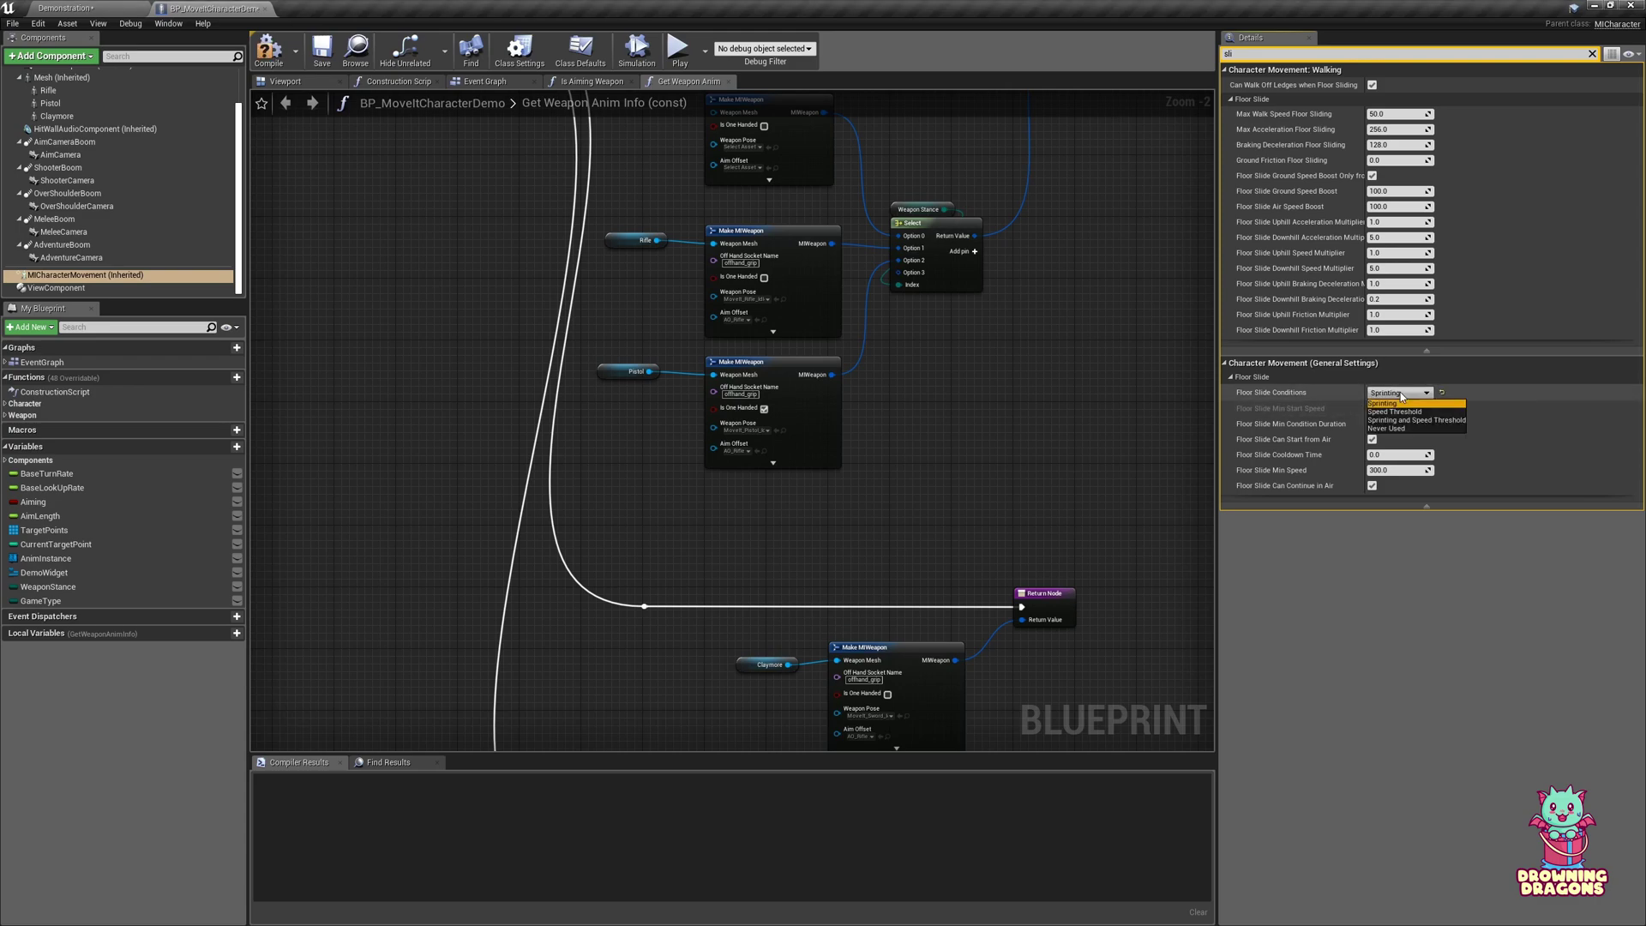
pyautogui.click(1410, 426)
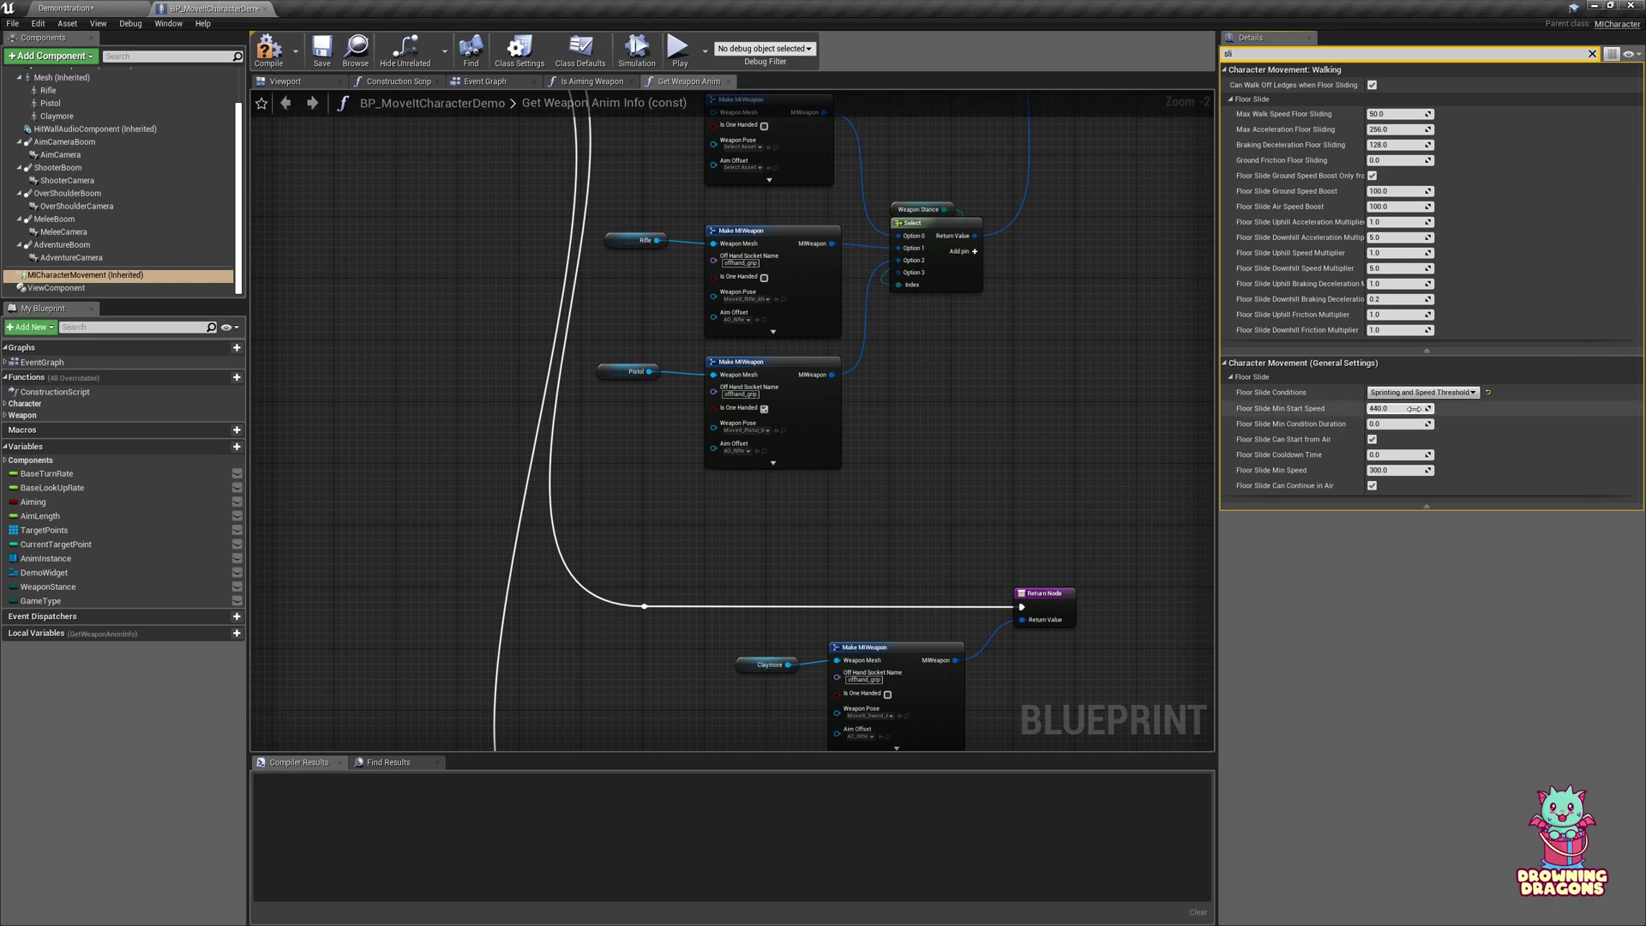
pyautogui.click(1420, 393)
pyautogui.click(1397, 410)
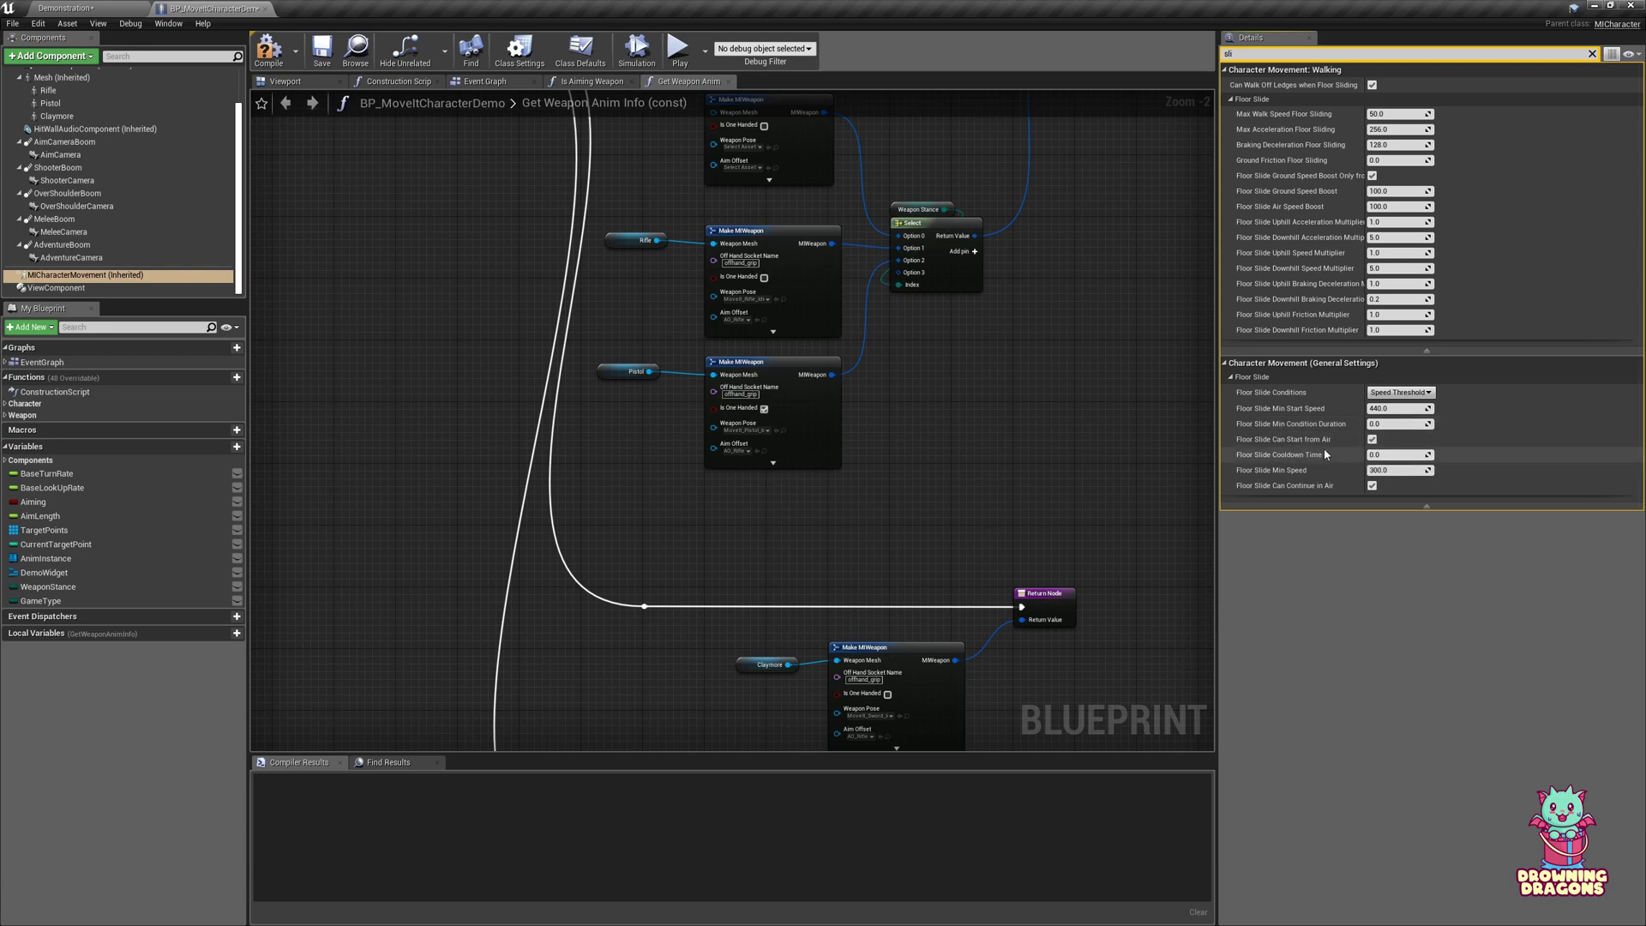
# Play the Demonstration level from the ramp, and test running, jumping off its edge and sliding on landing.
pyautogui.click(705, 50)
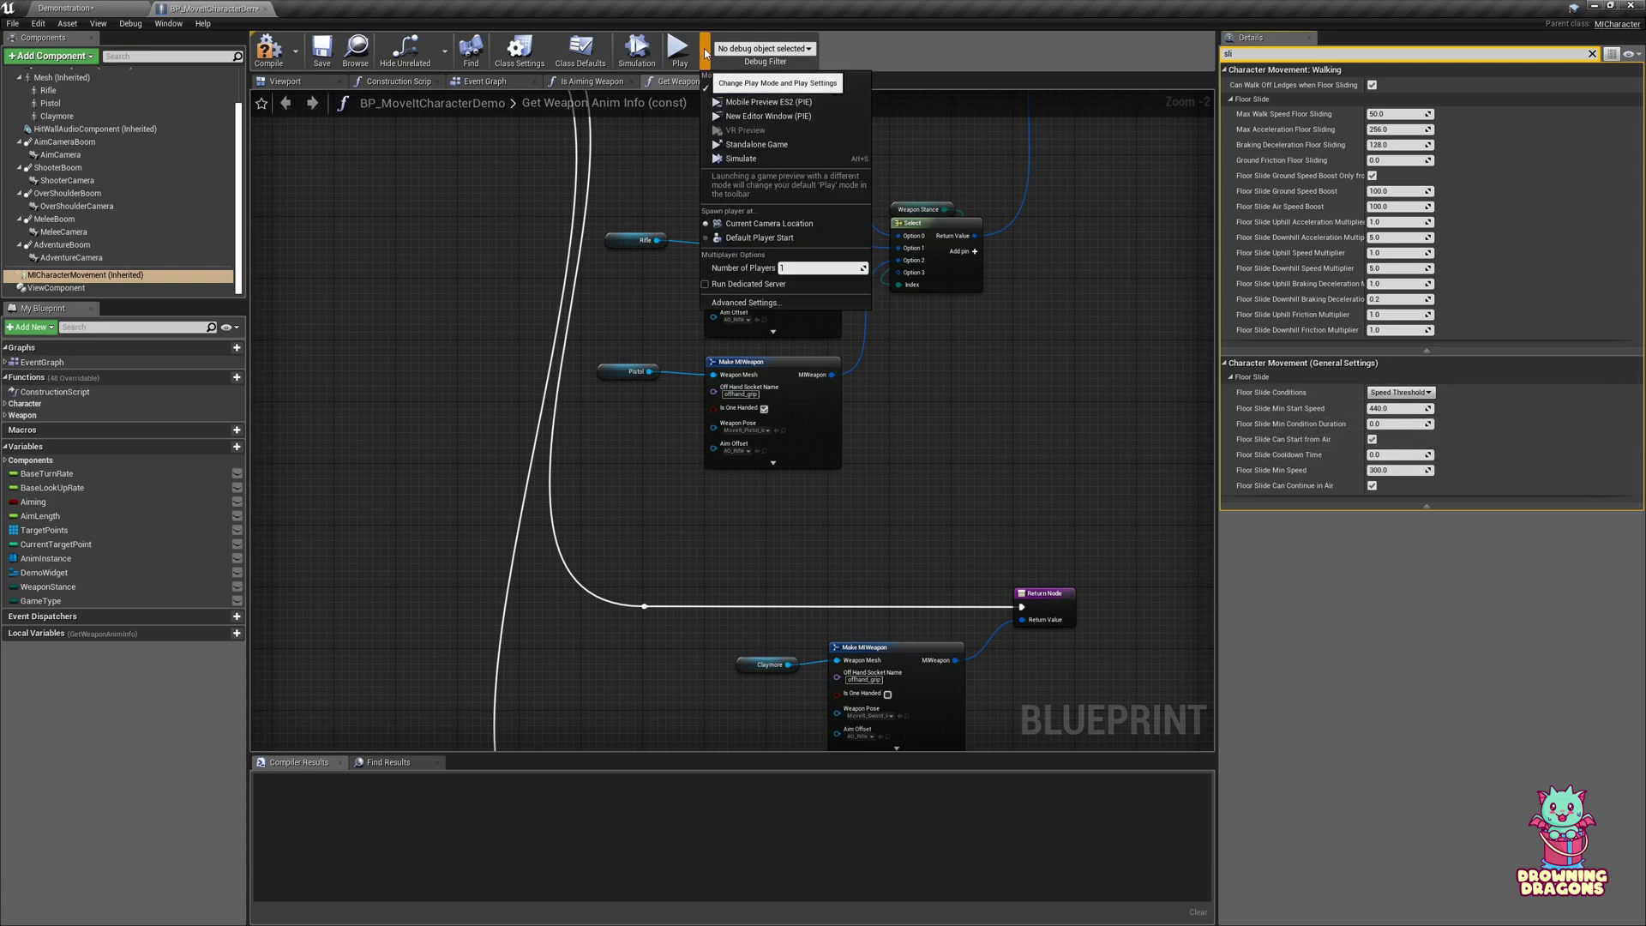
pyautogui.click(123, 8)
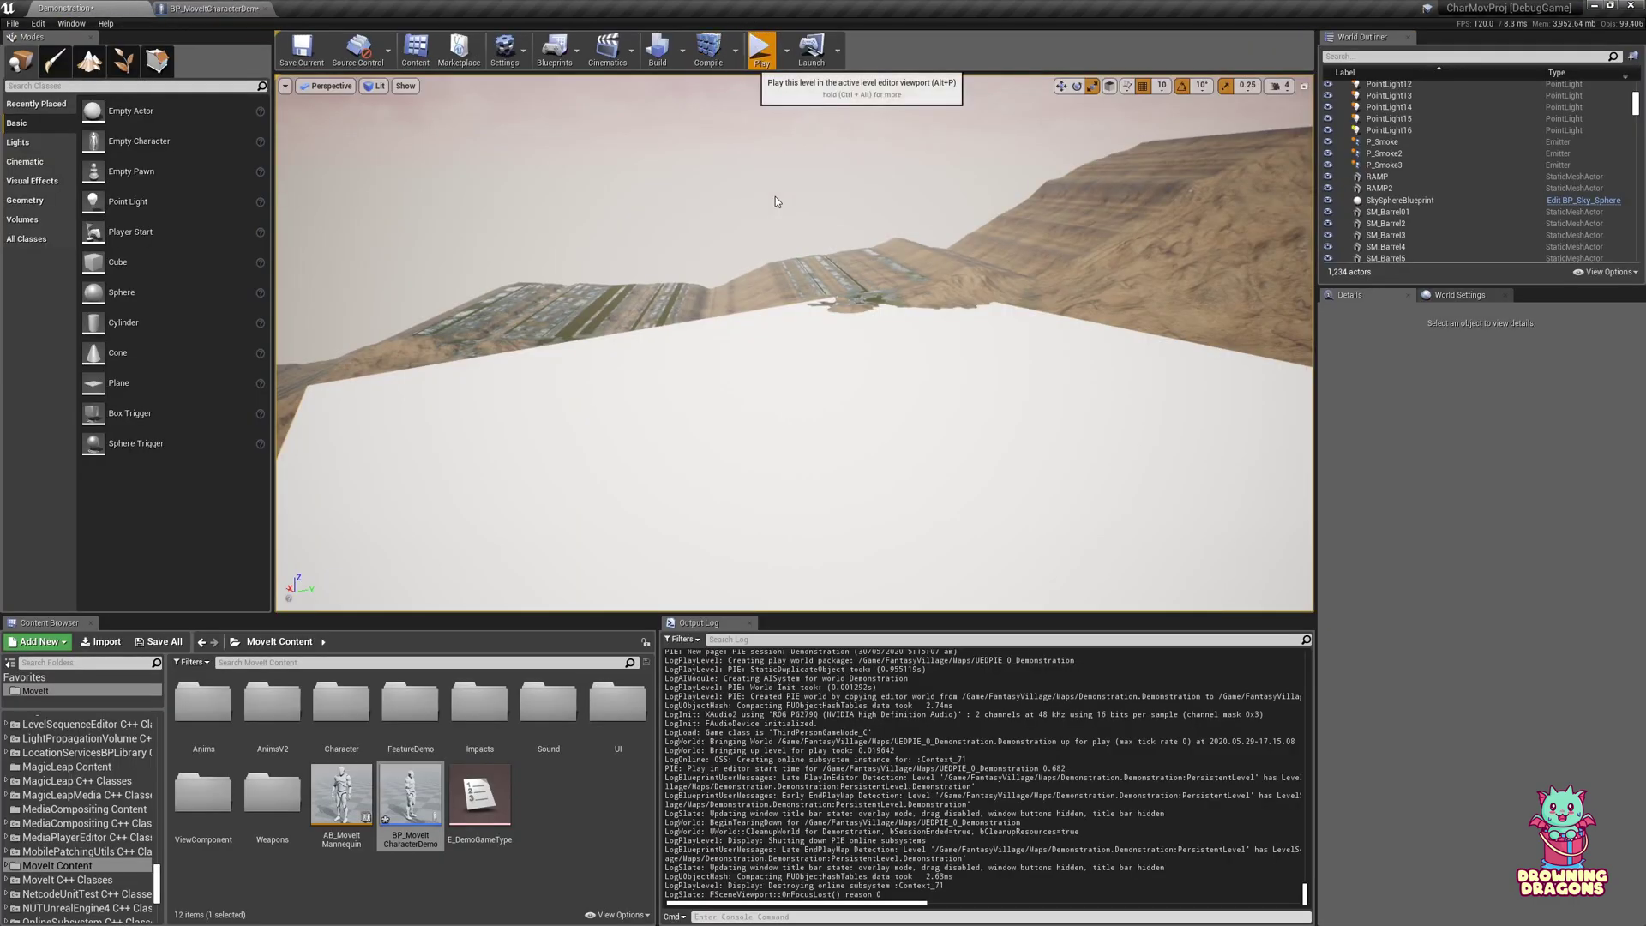
pyautogui.hotkey('alt', 'p')
pyautogui.press('w')
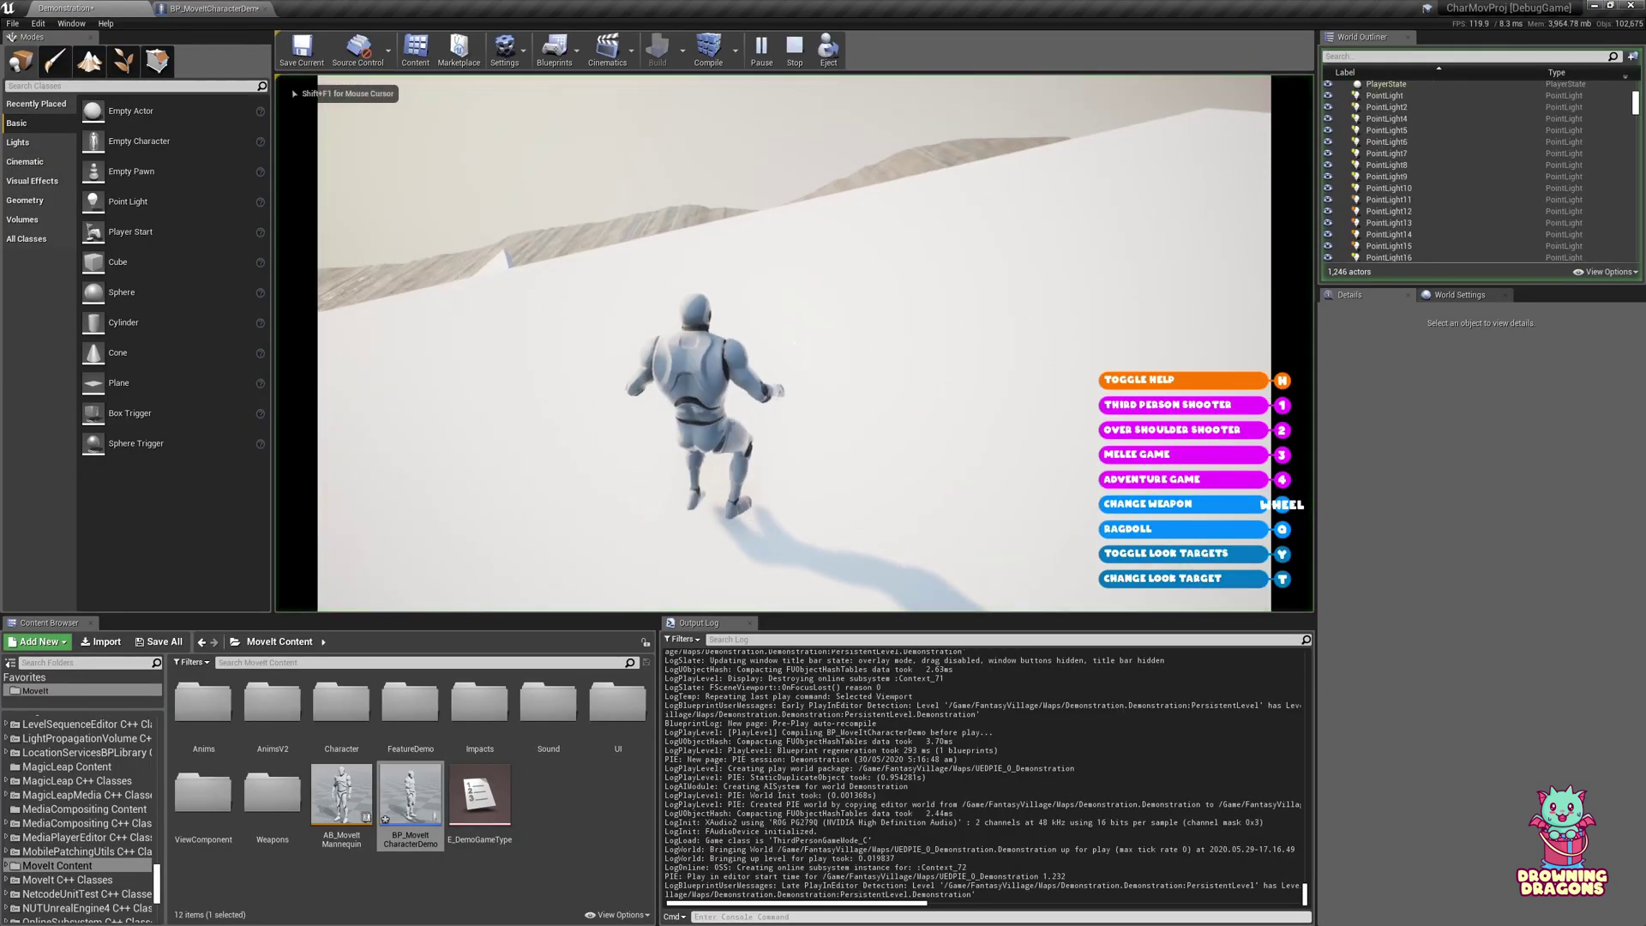
pyautogui.press('space')
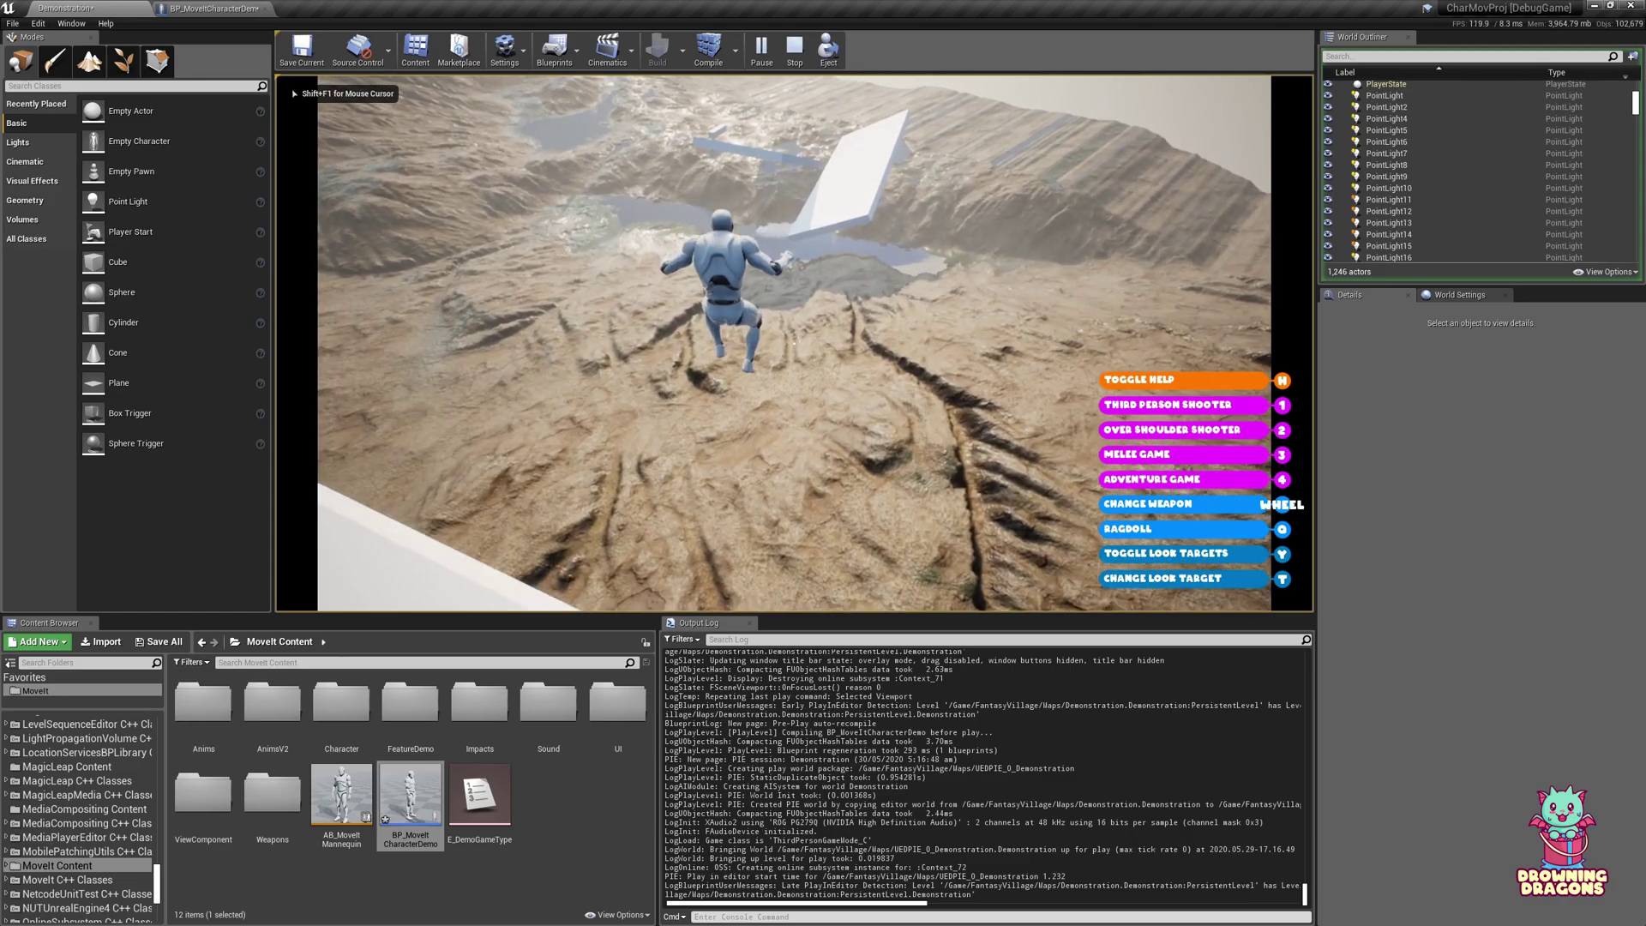
pyautogui.press('q')
pyautogui.press('q')
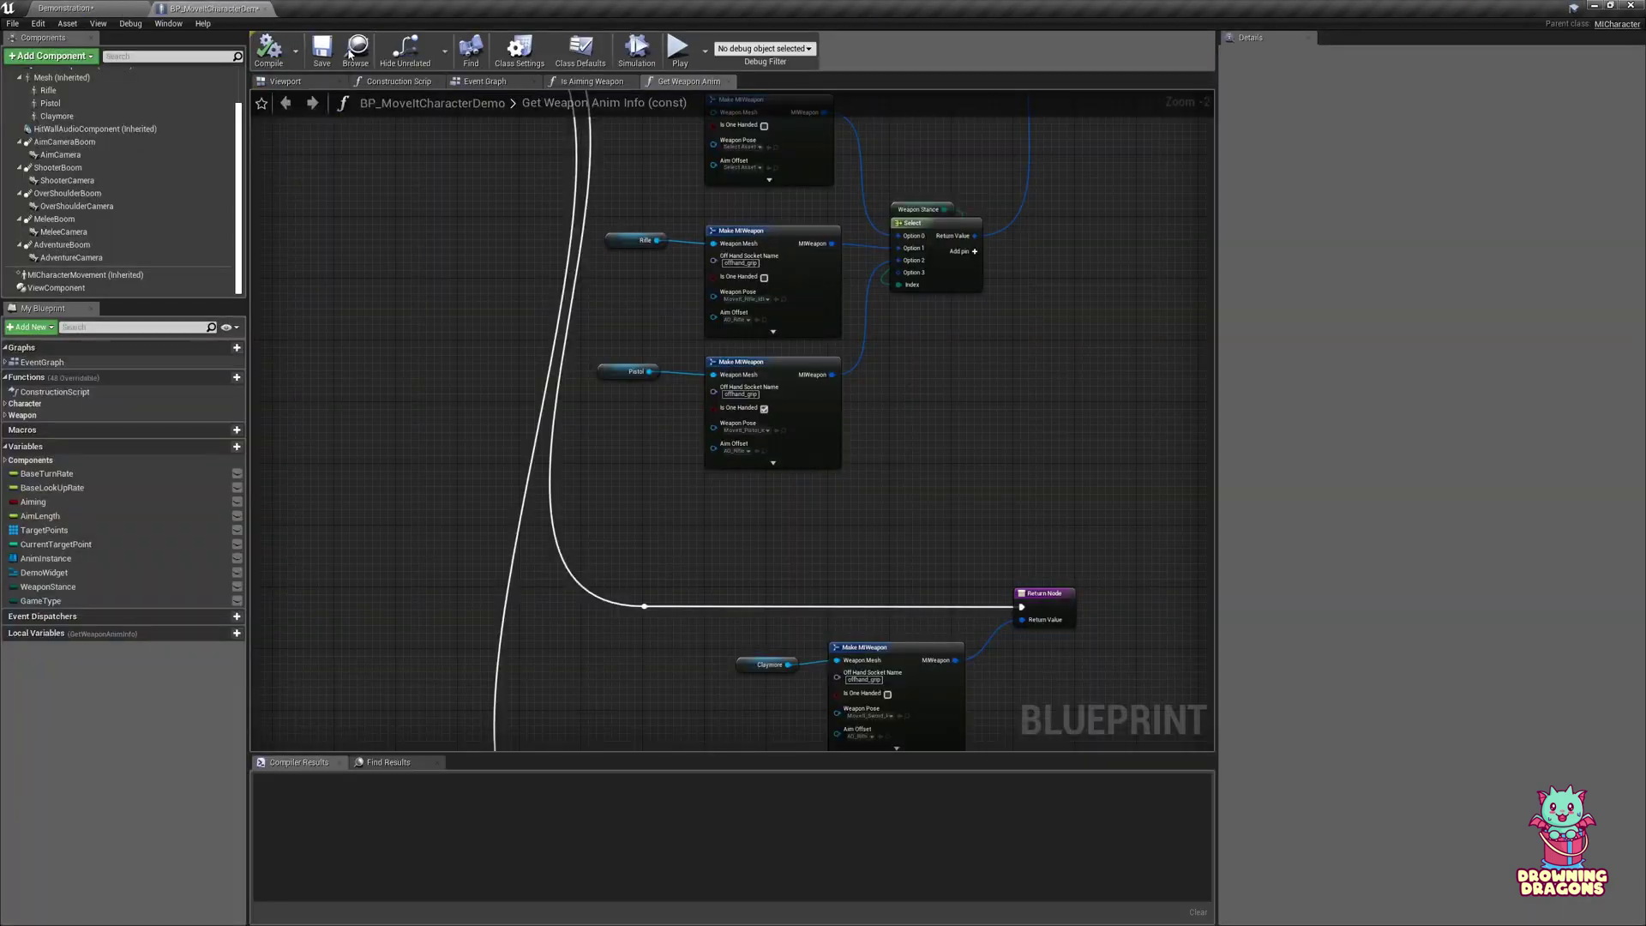
# Reselect the MICharacterMovement component in the character blueprint and examine the Floor Slide Min Speed and Floor Slide Can Continue in Air settings.
pyautogui.click(123, 275)
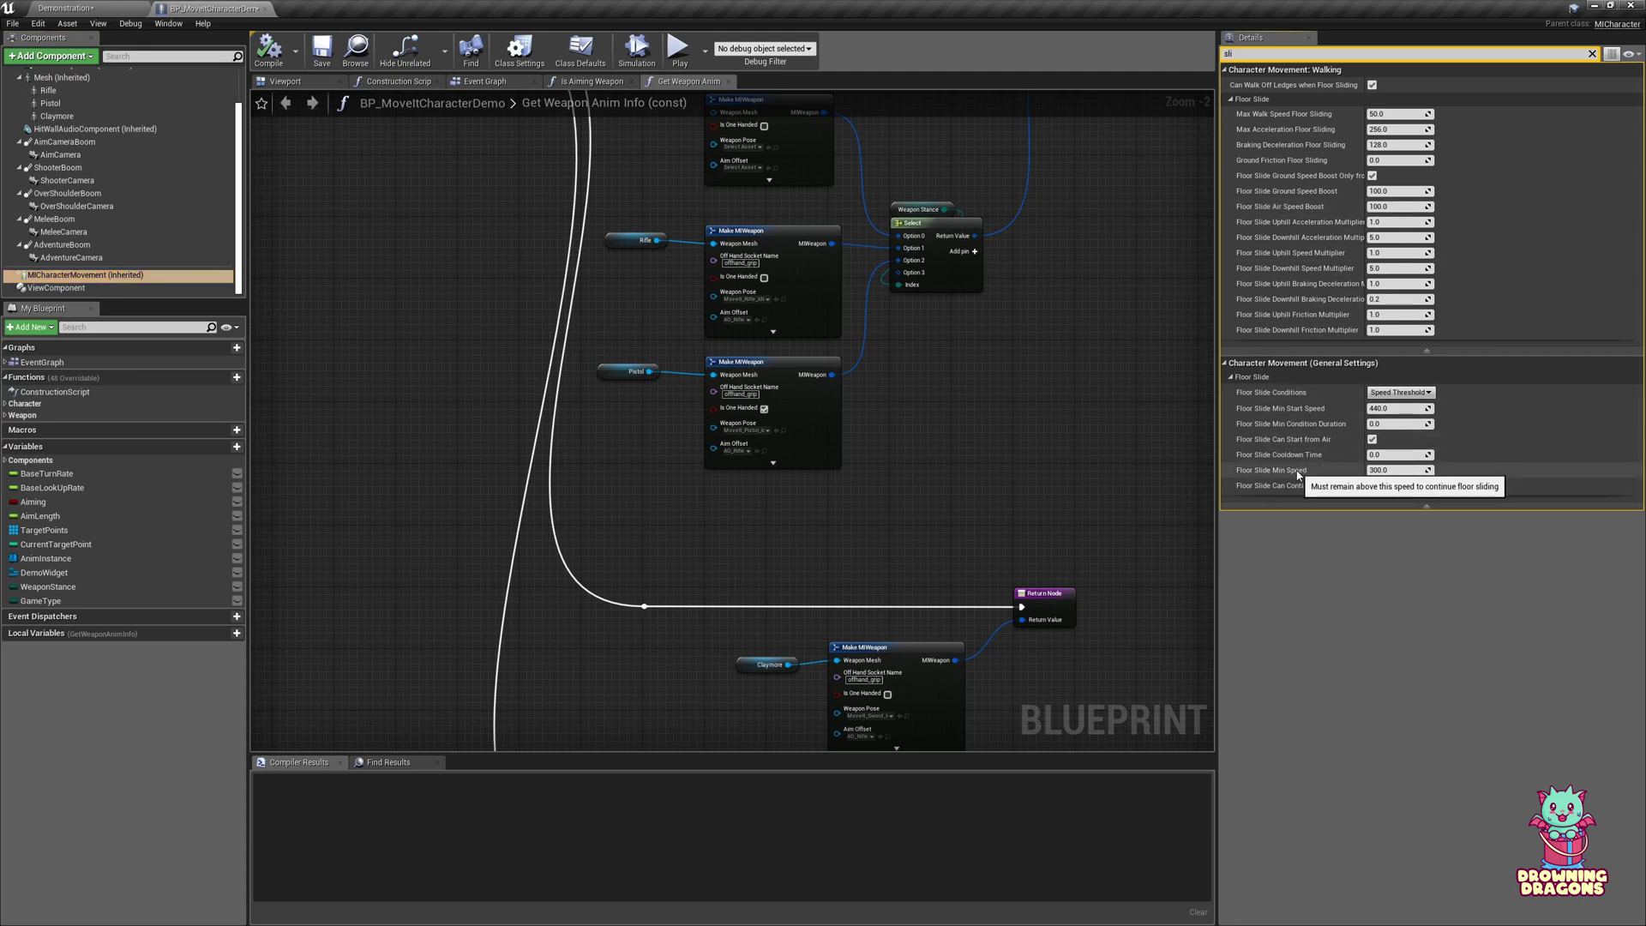
pyautogui.click(1376, 470)
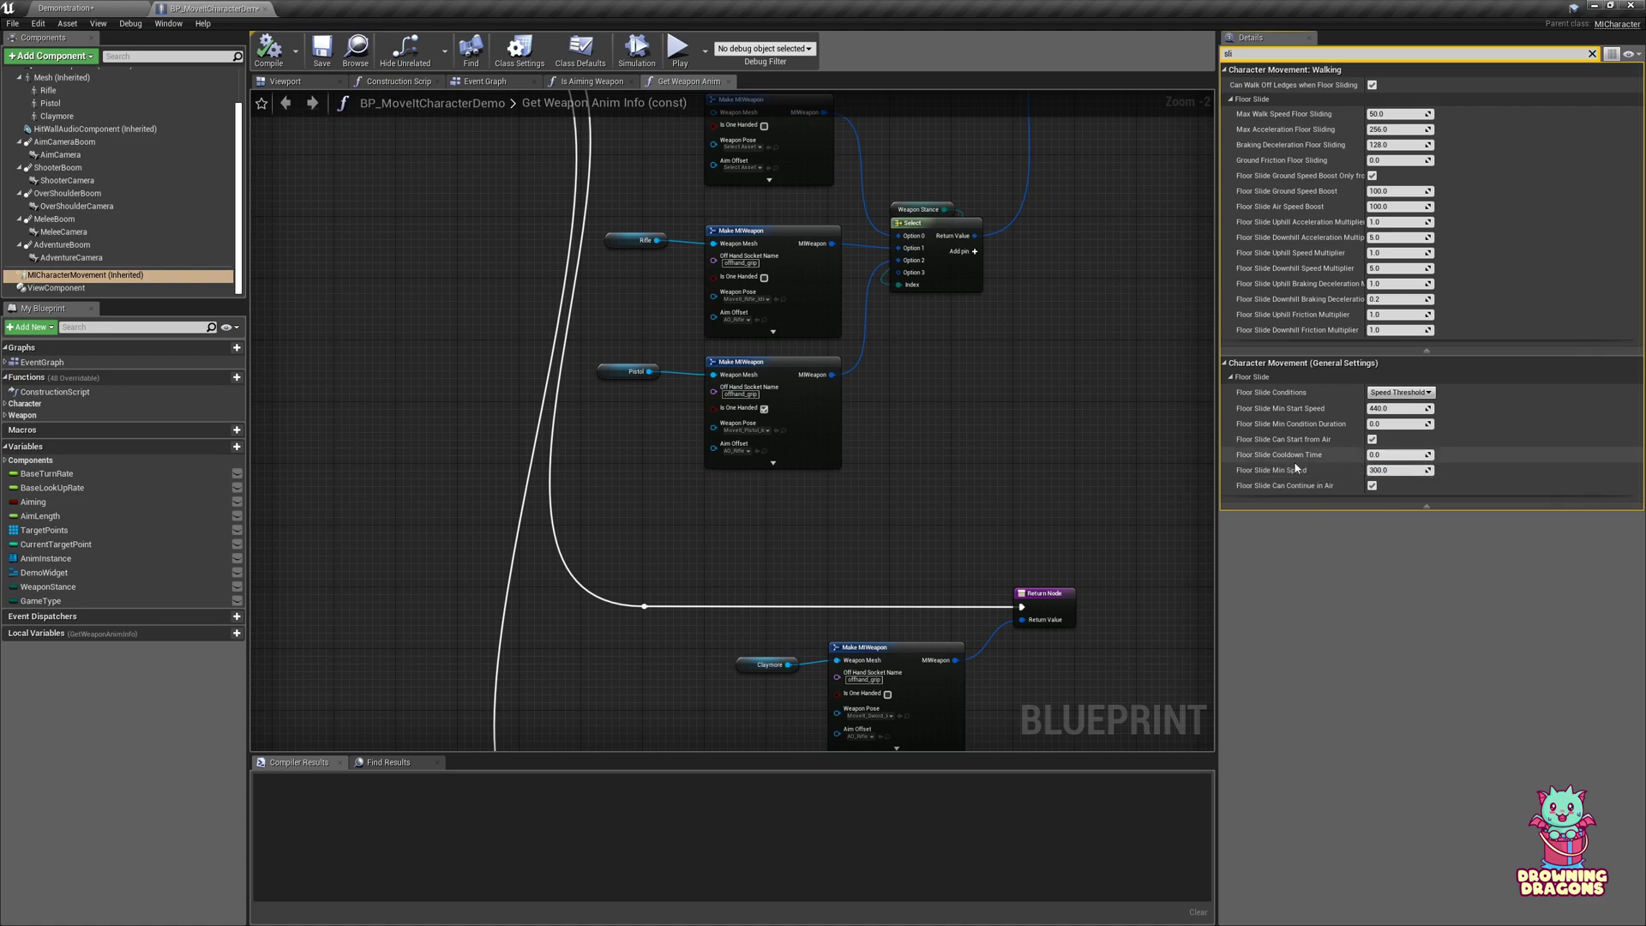
pyautogui.click(1318, 495)
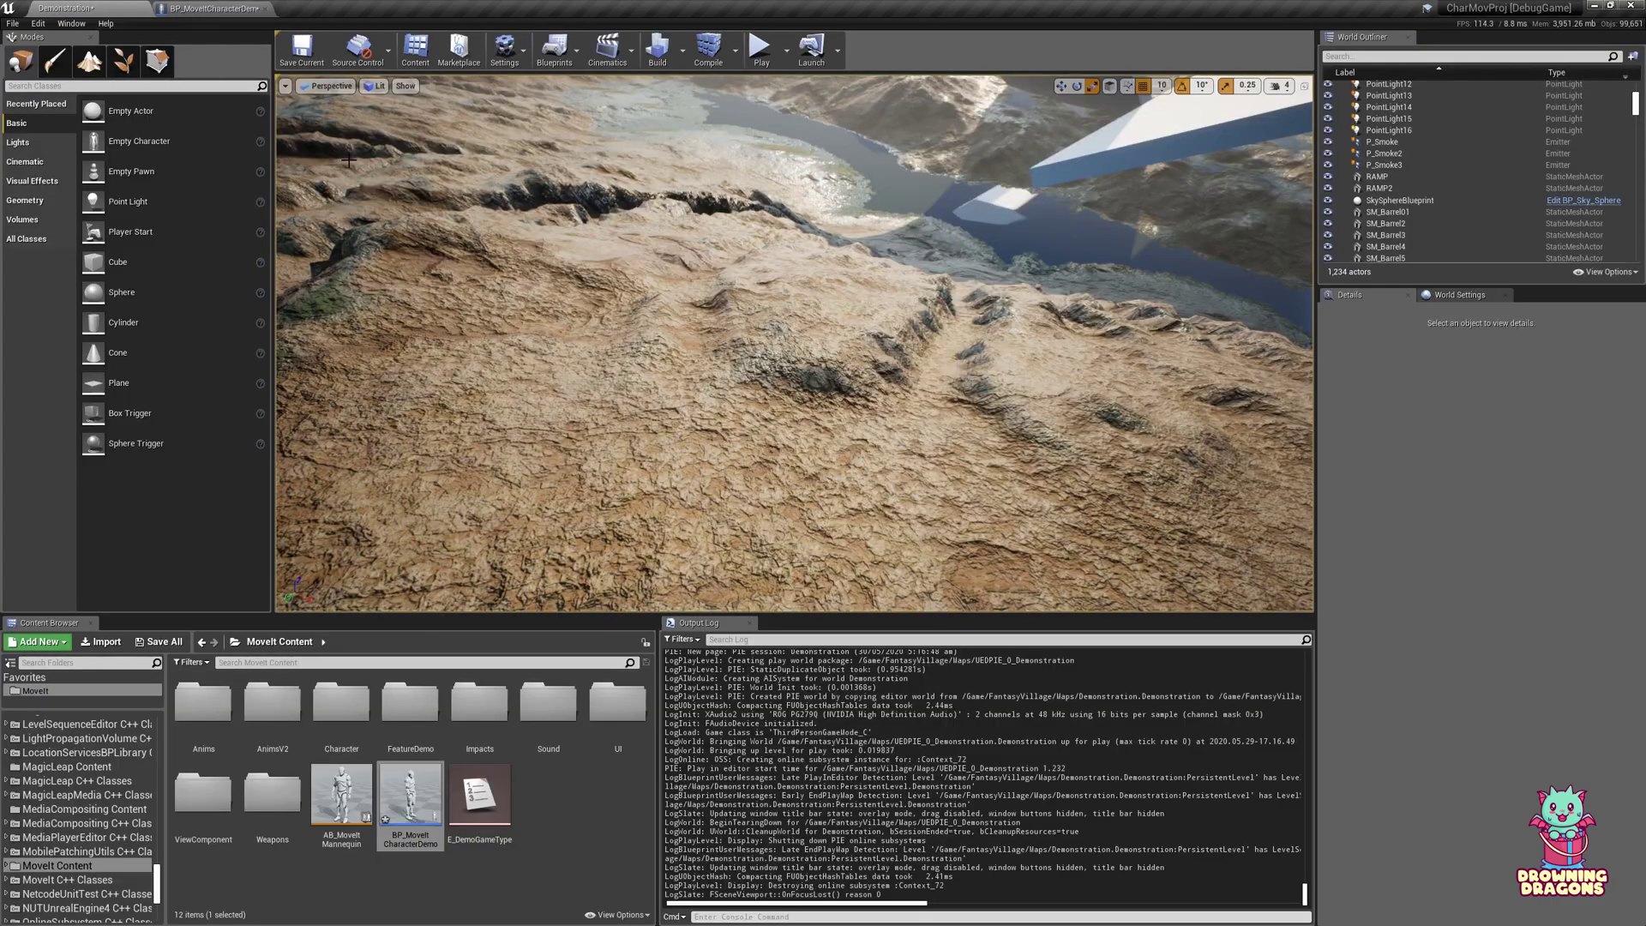
# Set the MICharacterMovement component's Braking Deceleration Floor Sliding to 512.
pyautogui.click(85, 8)
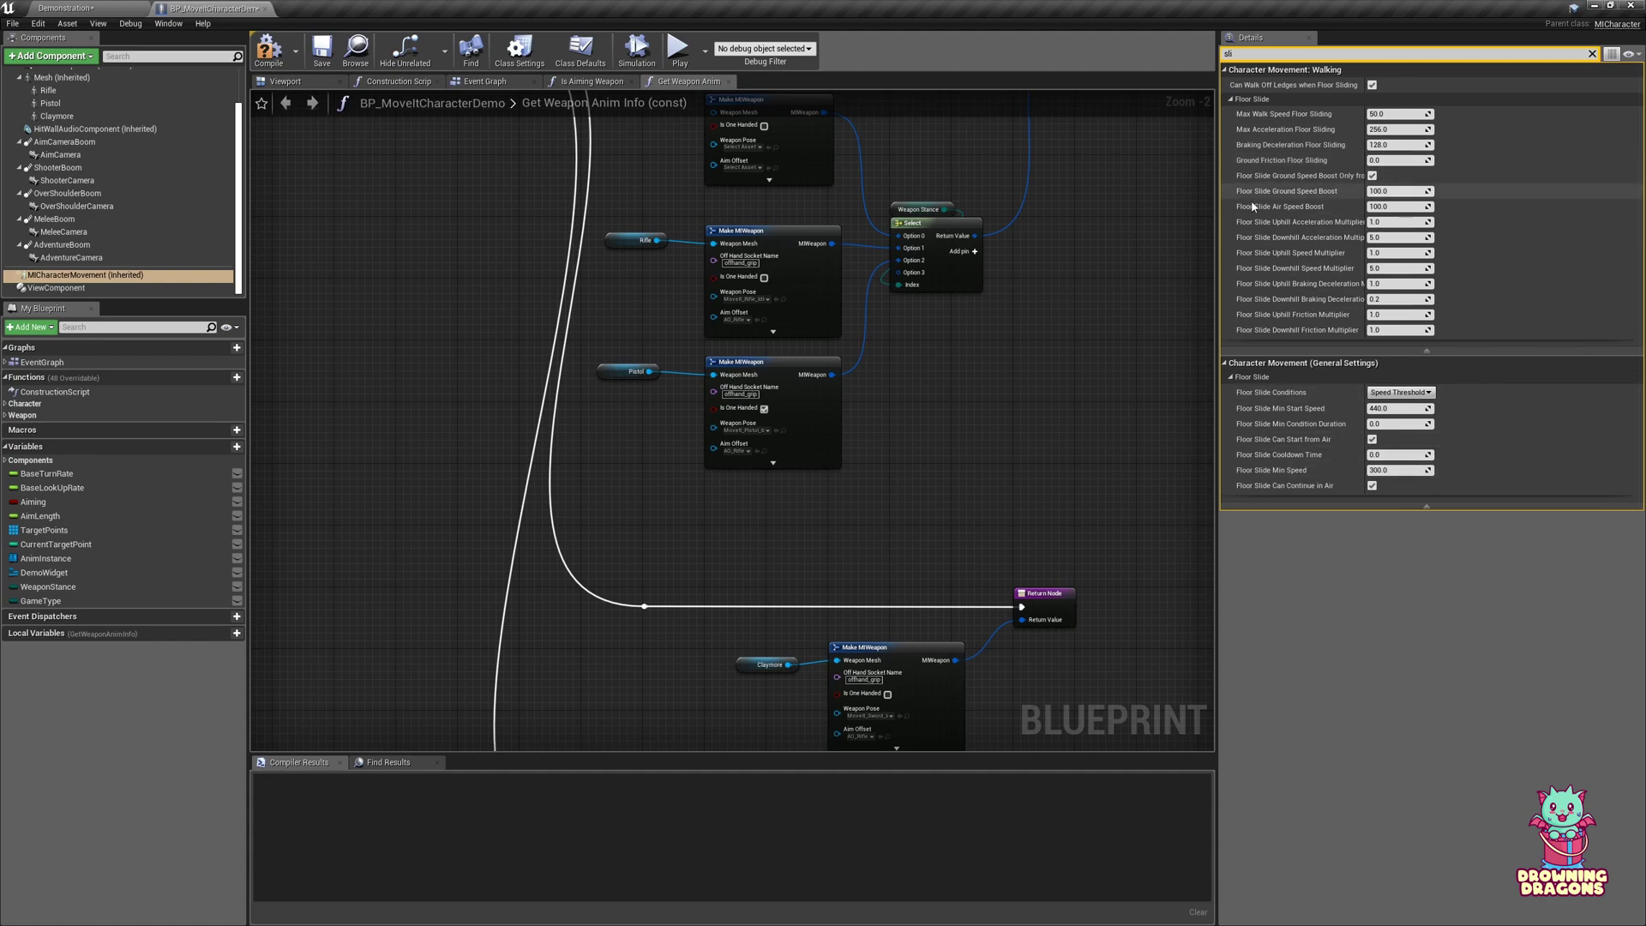
pyautogui.click(1396, 145)
pyautogui.write('512')
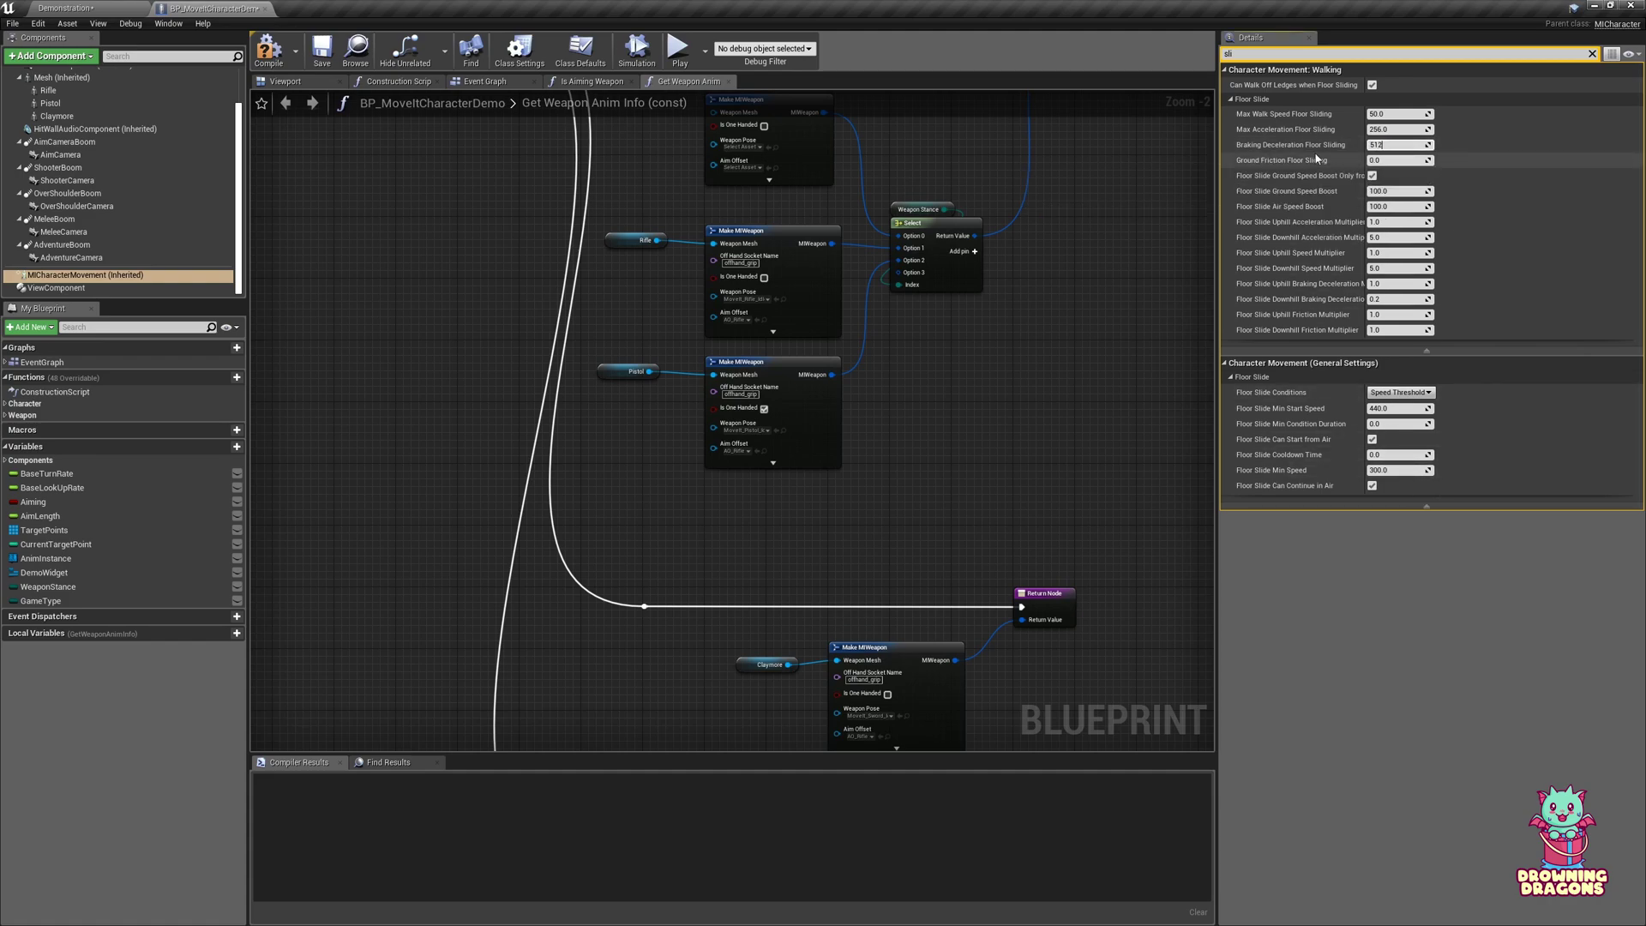
# Play the Demonstration level, test sliding downhill and running back up the rocky terrain, and stop the play session.
pyautogui.click(677, 52)
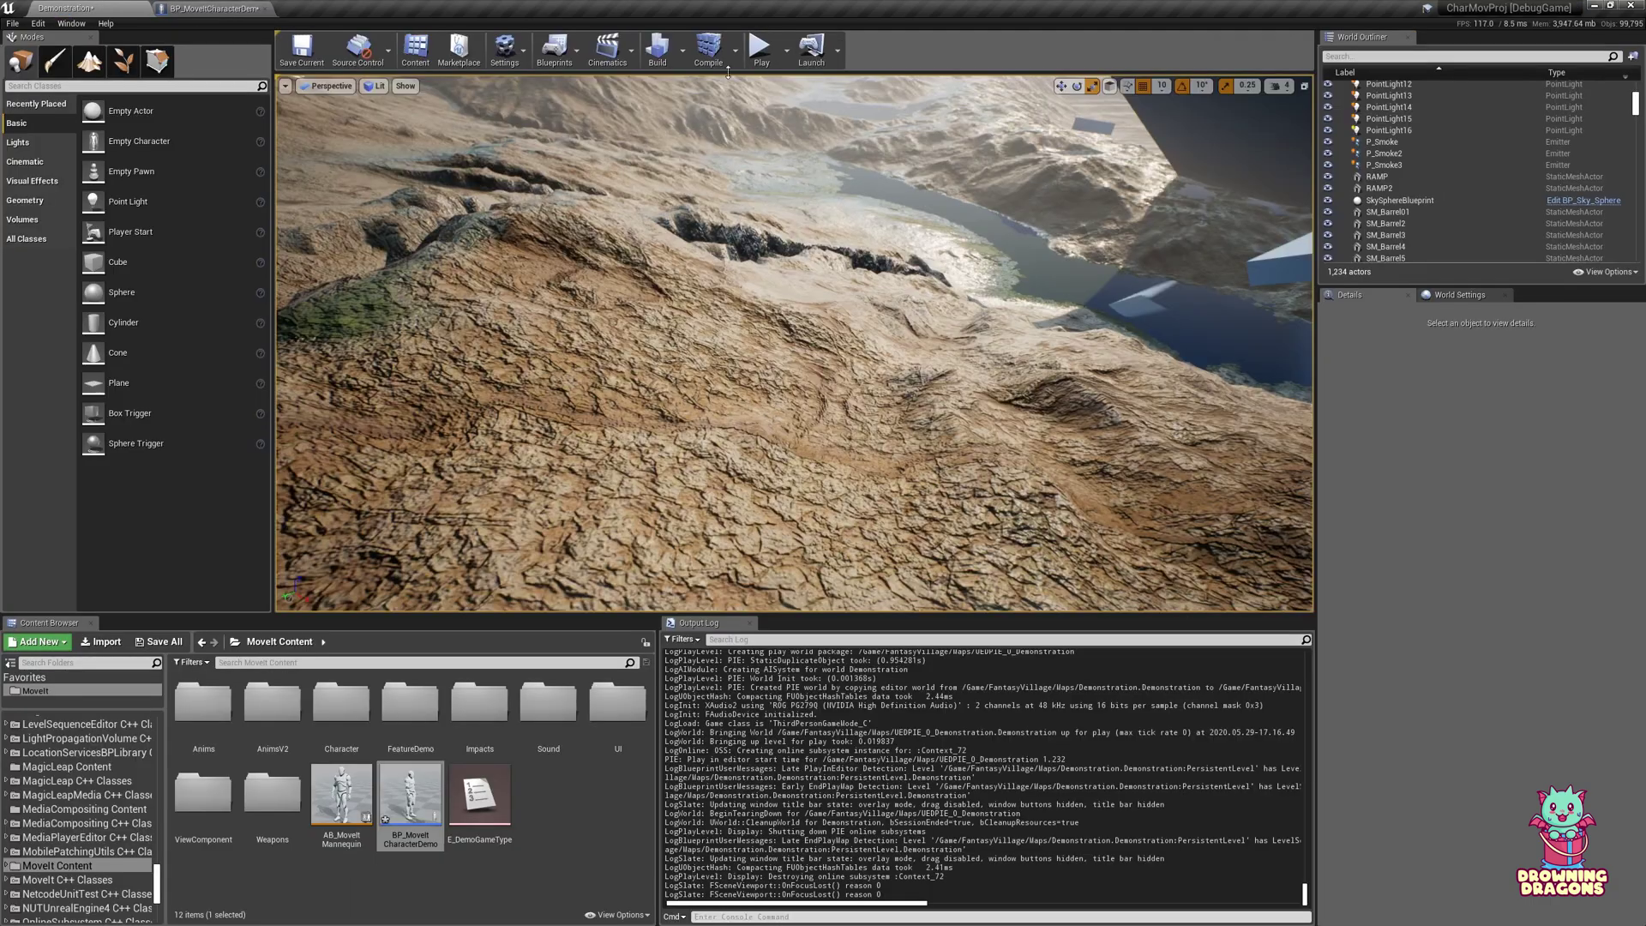
pyautogui.hotkey('alt', 'p')
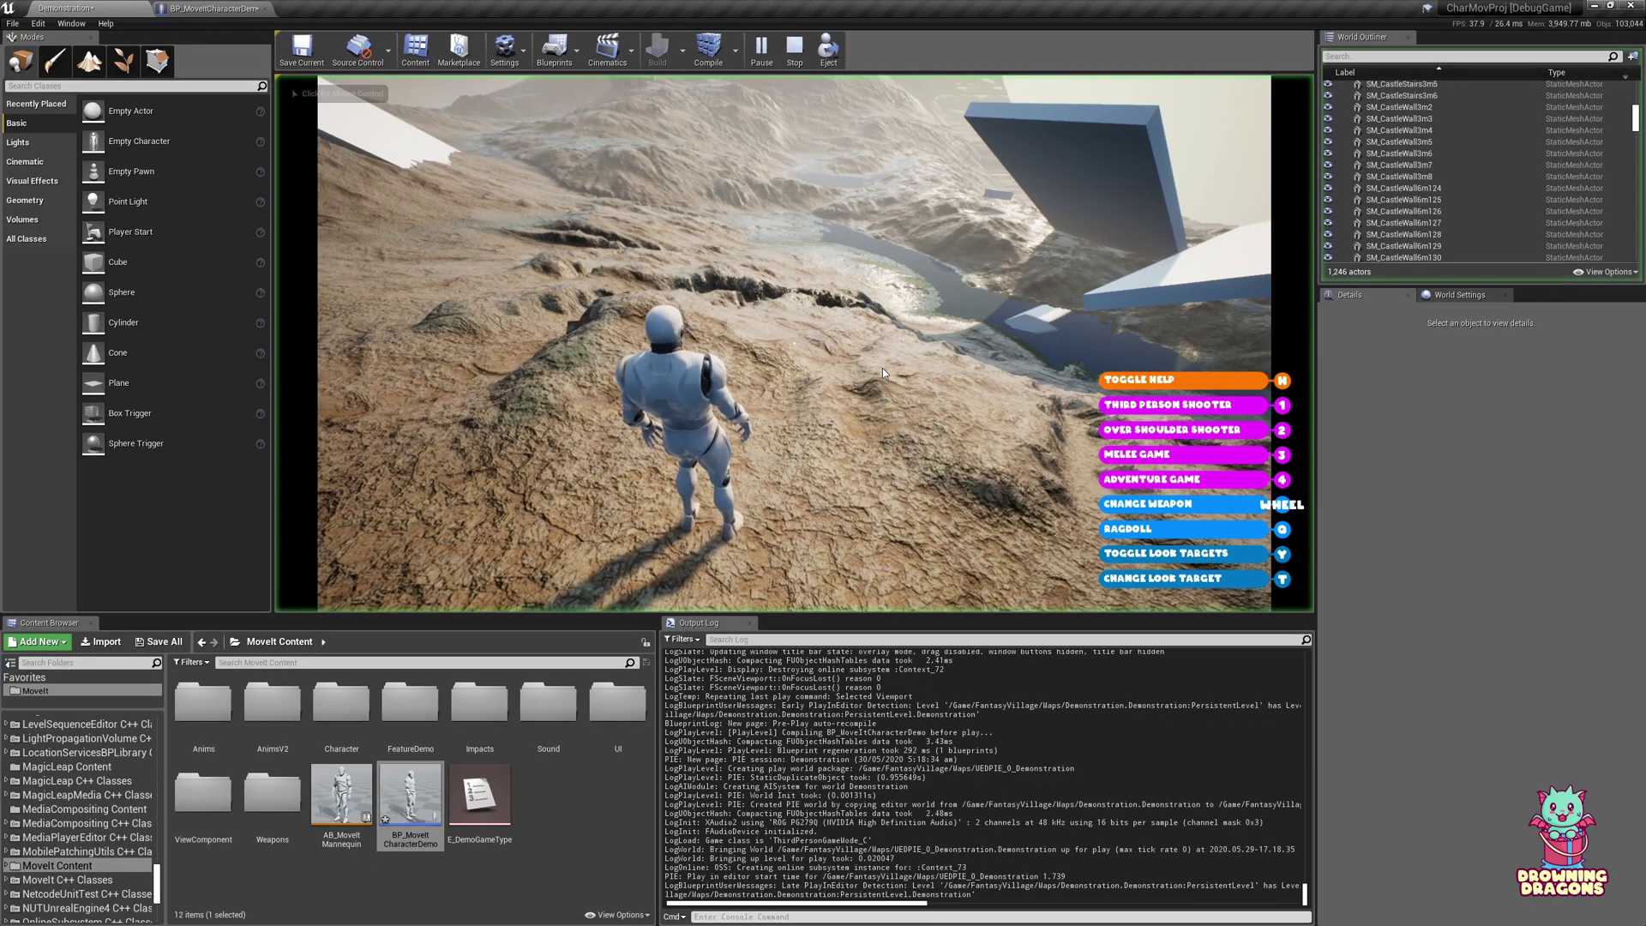
pyautogui.press('w')
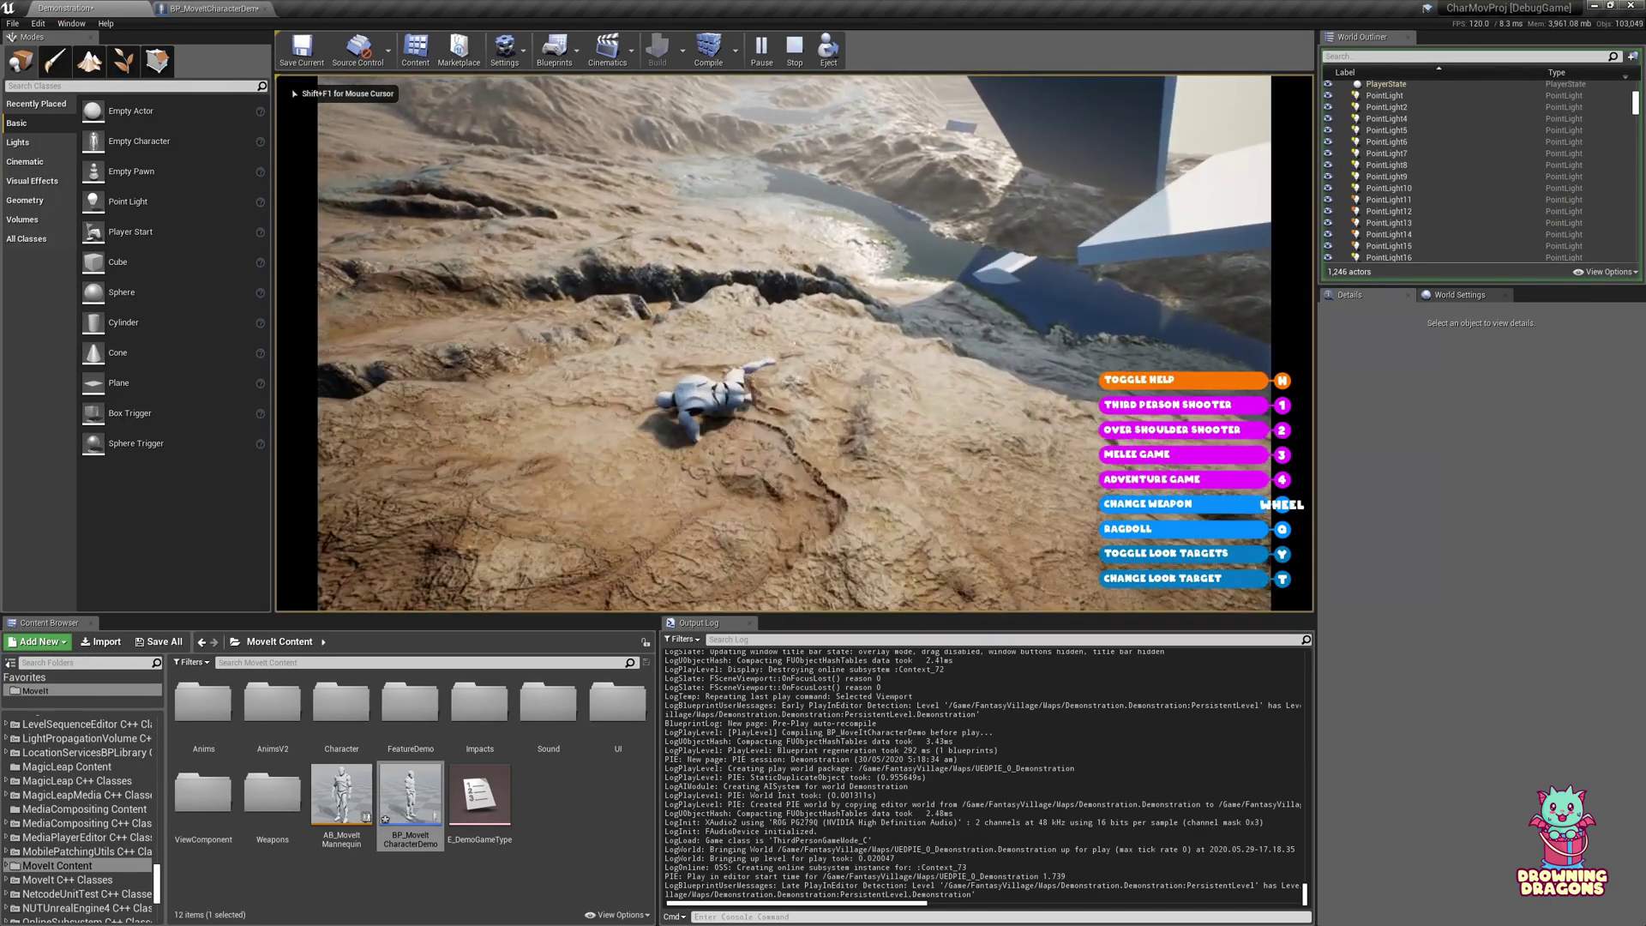
pyautogui.press('w')
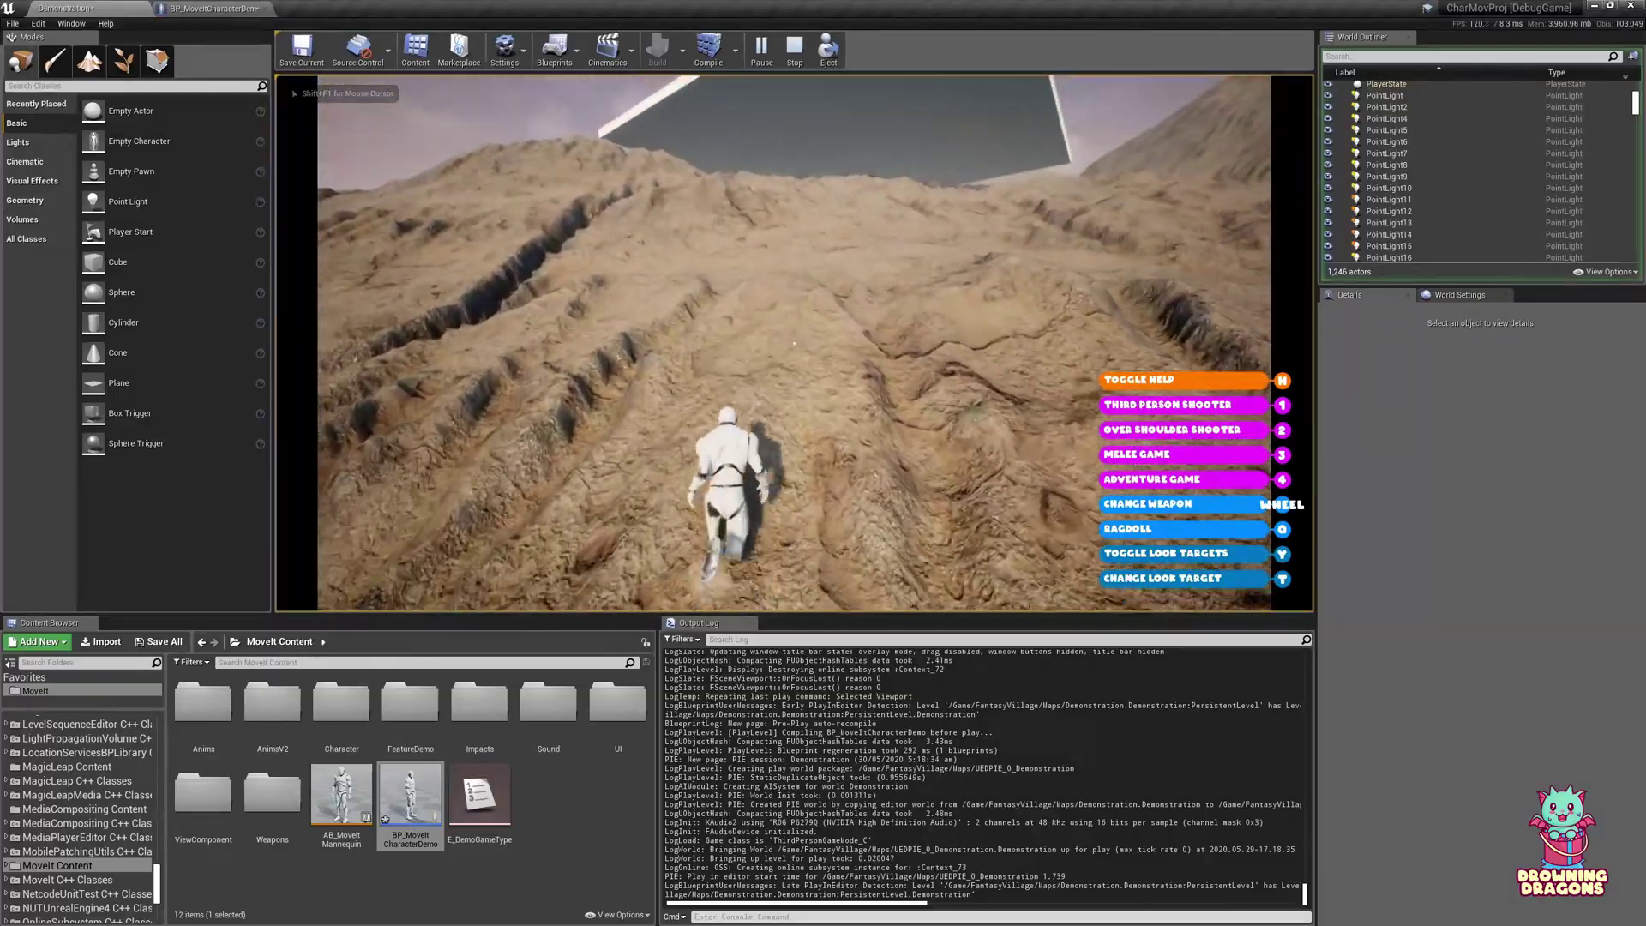
pyautogui.press('w')
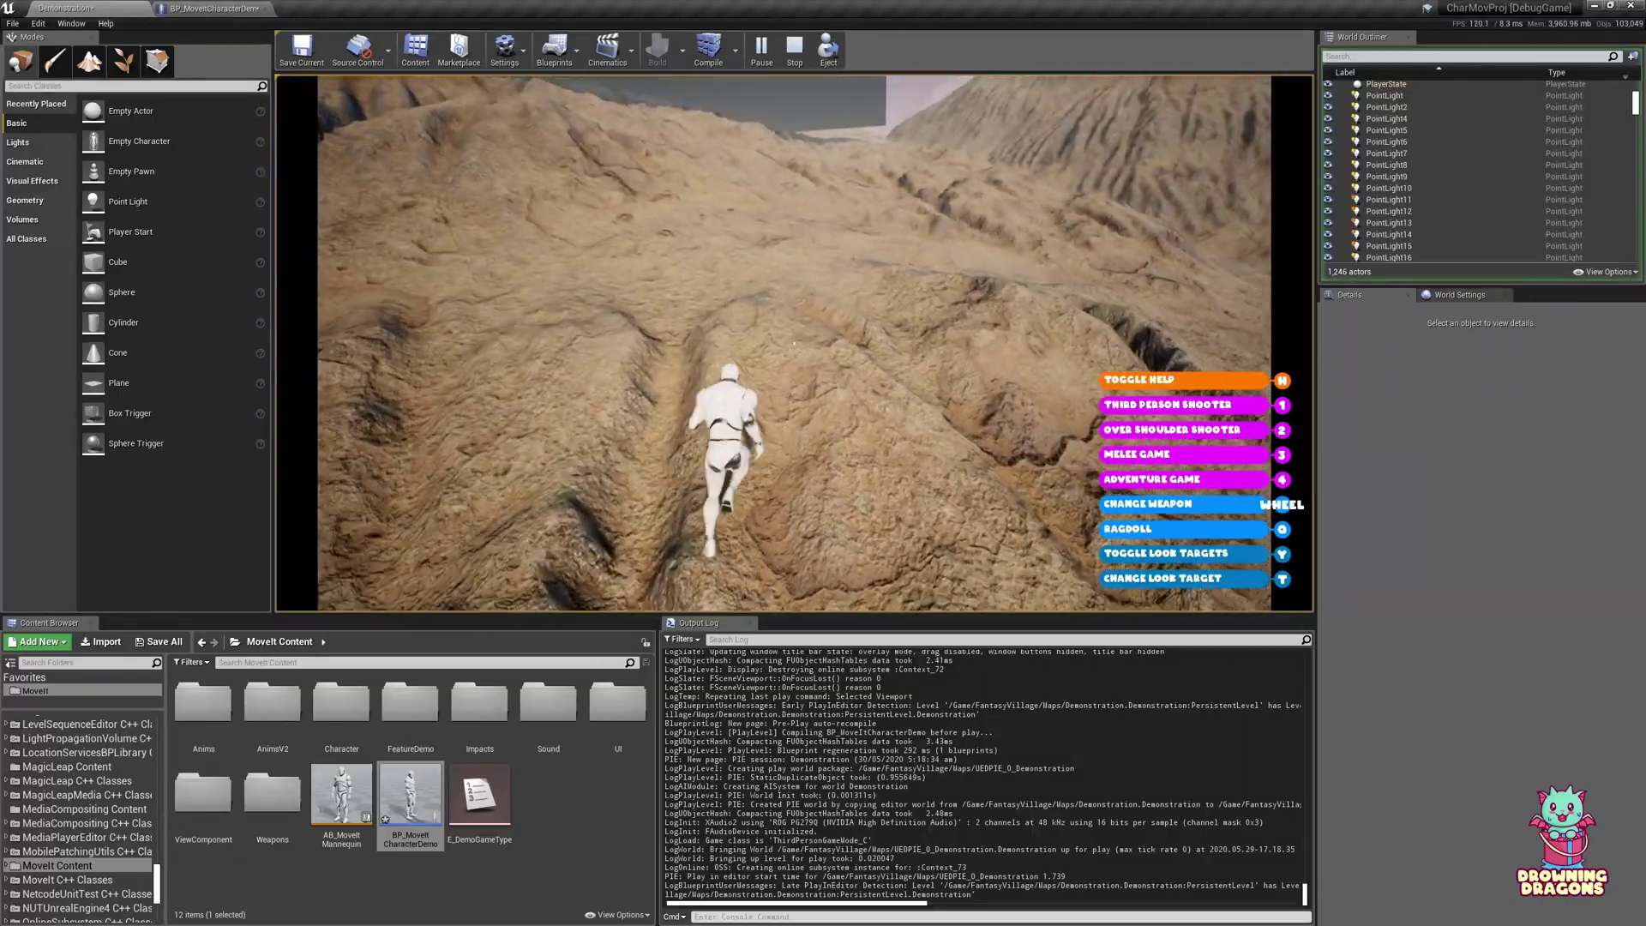
pyautogui.press('w')
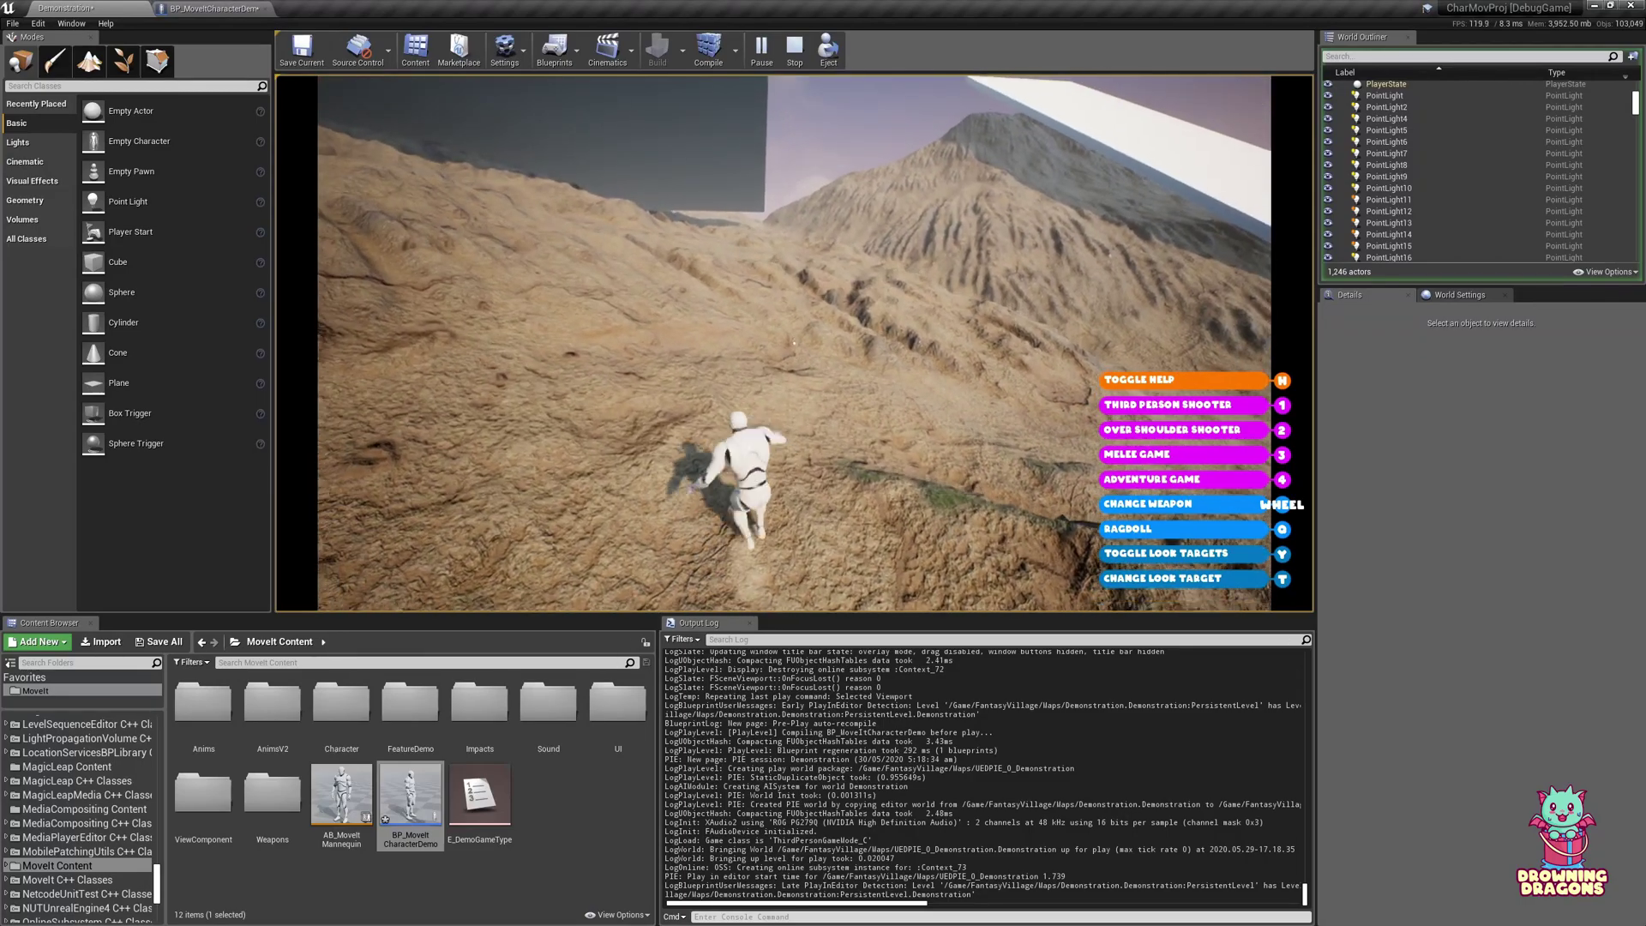
pyautogui.press('Escape')
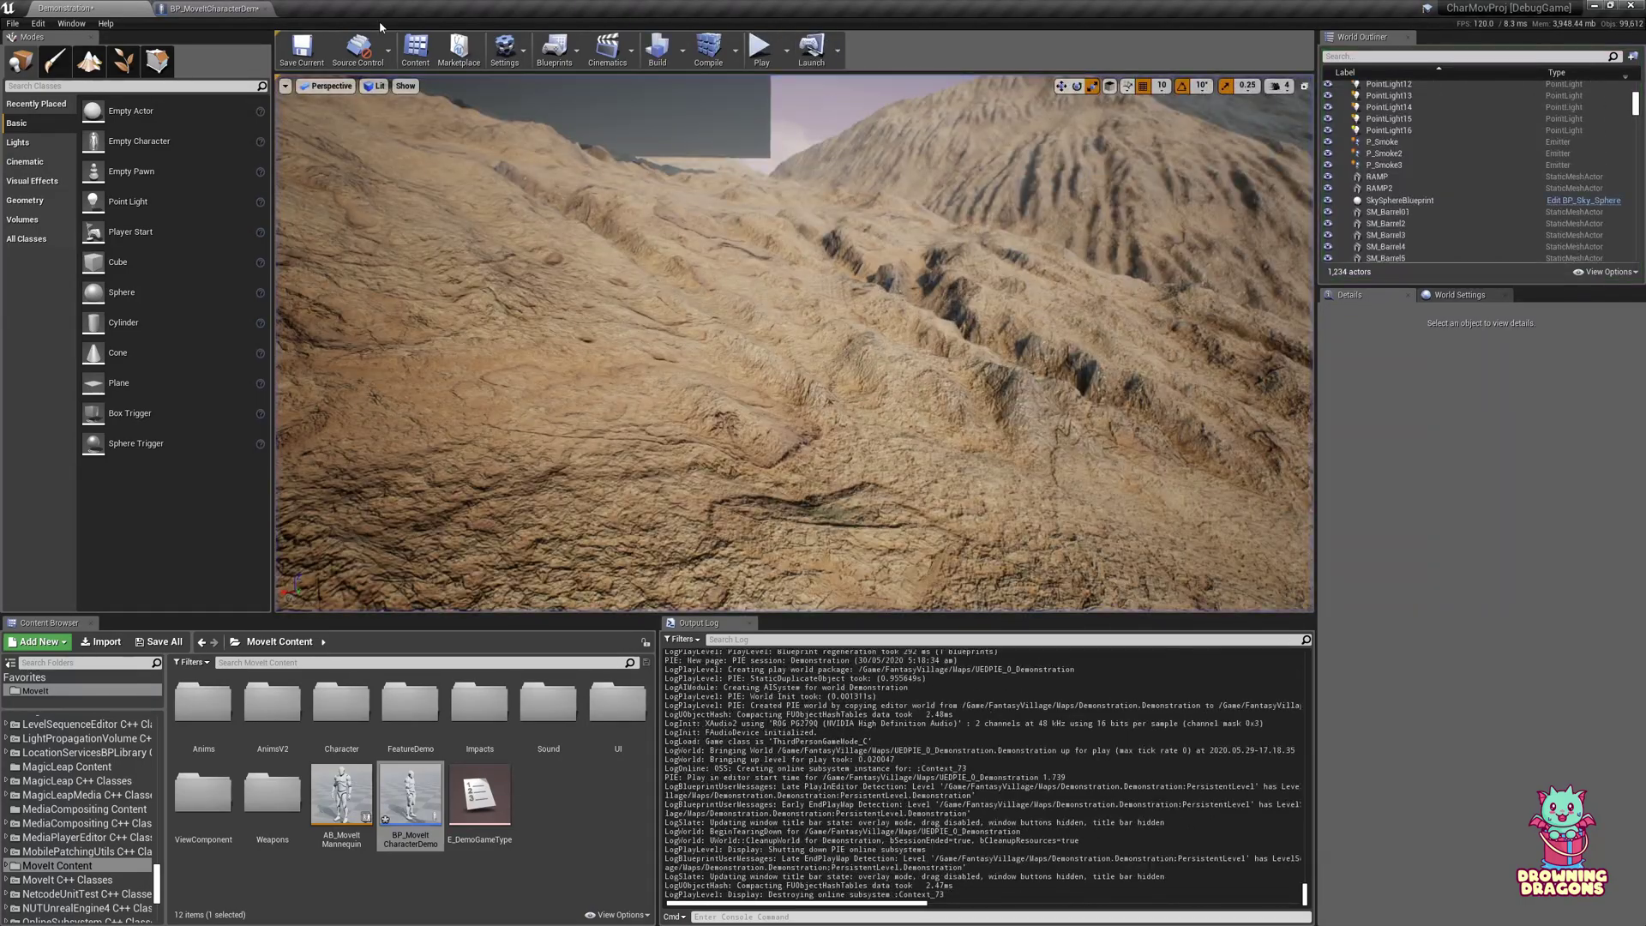
# Set the MICharacterMovement component's Braking Deceleration Floor Sliding to 256 in the character blueprint.
pyautogui.click(214, 8)
pyautogui.click(129, 275)
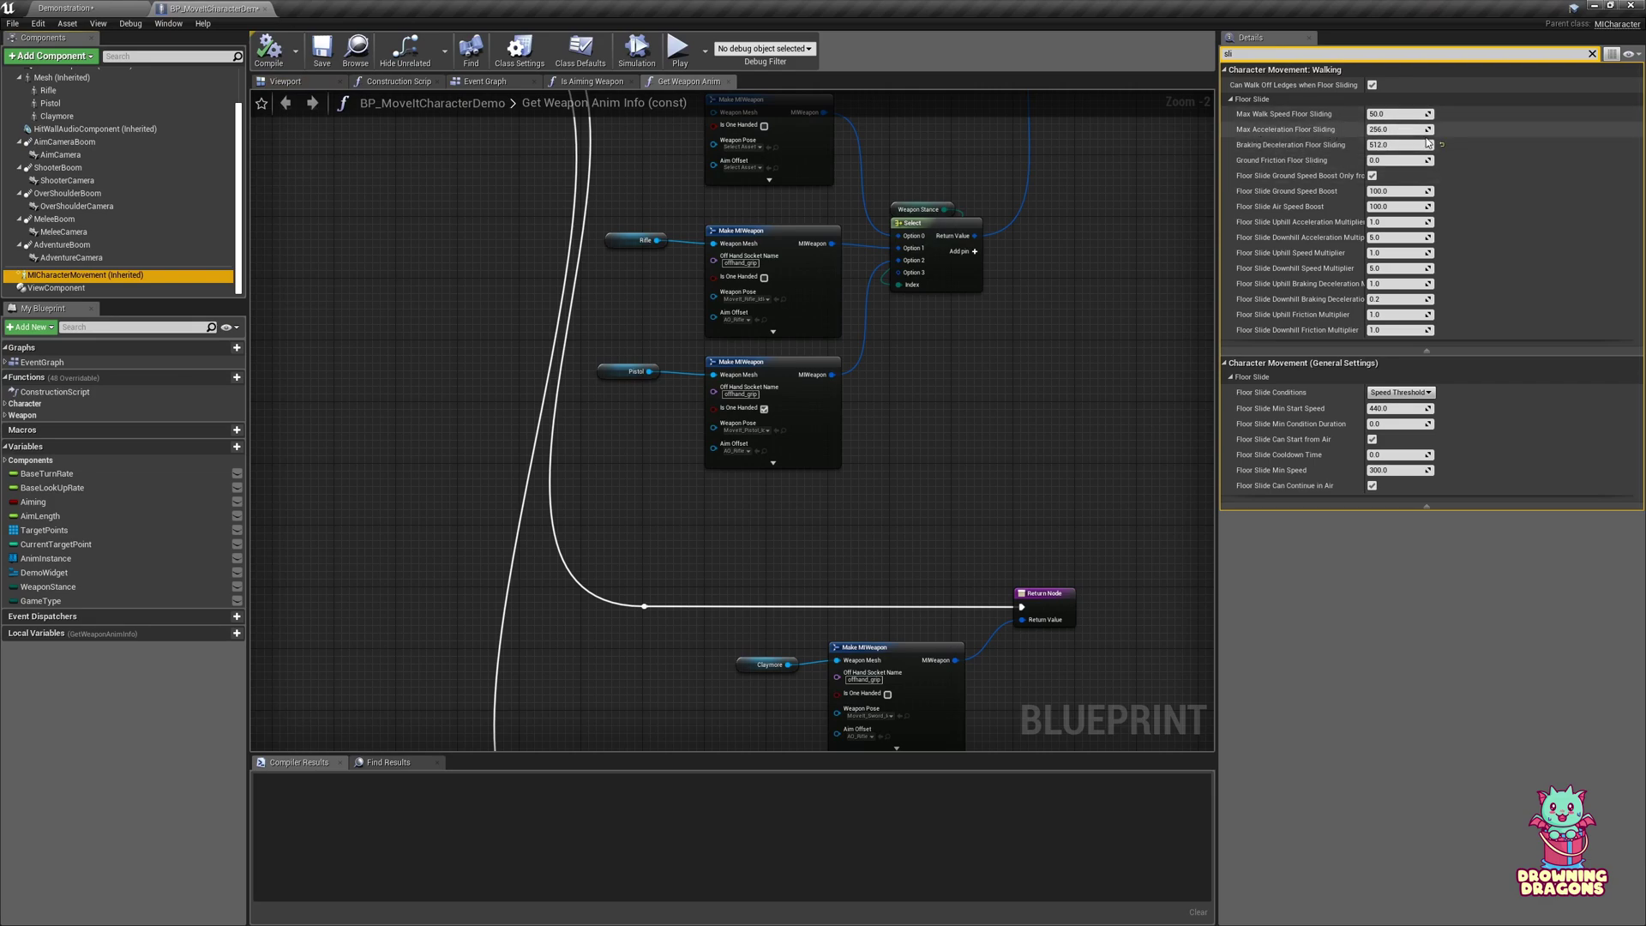
pyautogui.click(1401, 147)
pyautogui.write('256')
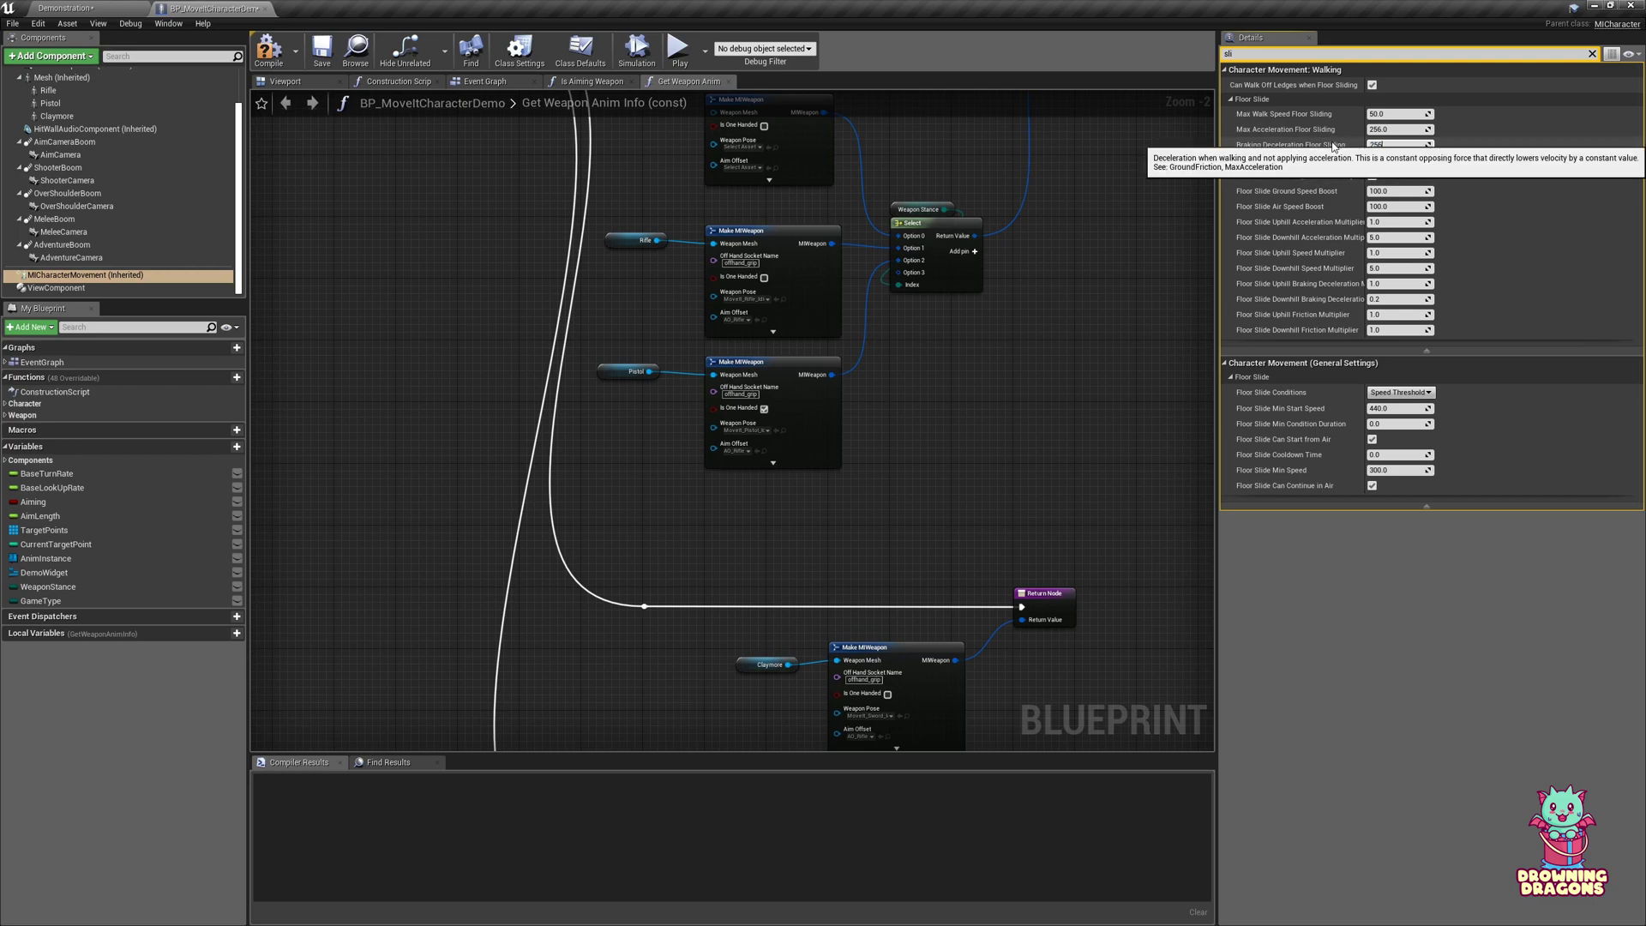
pyautogui.press('Return')
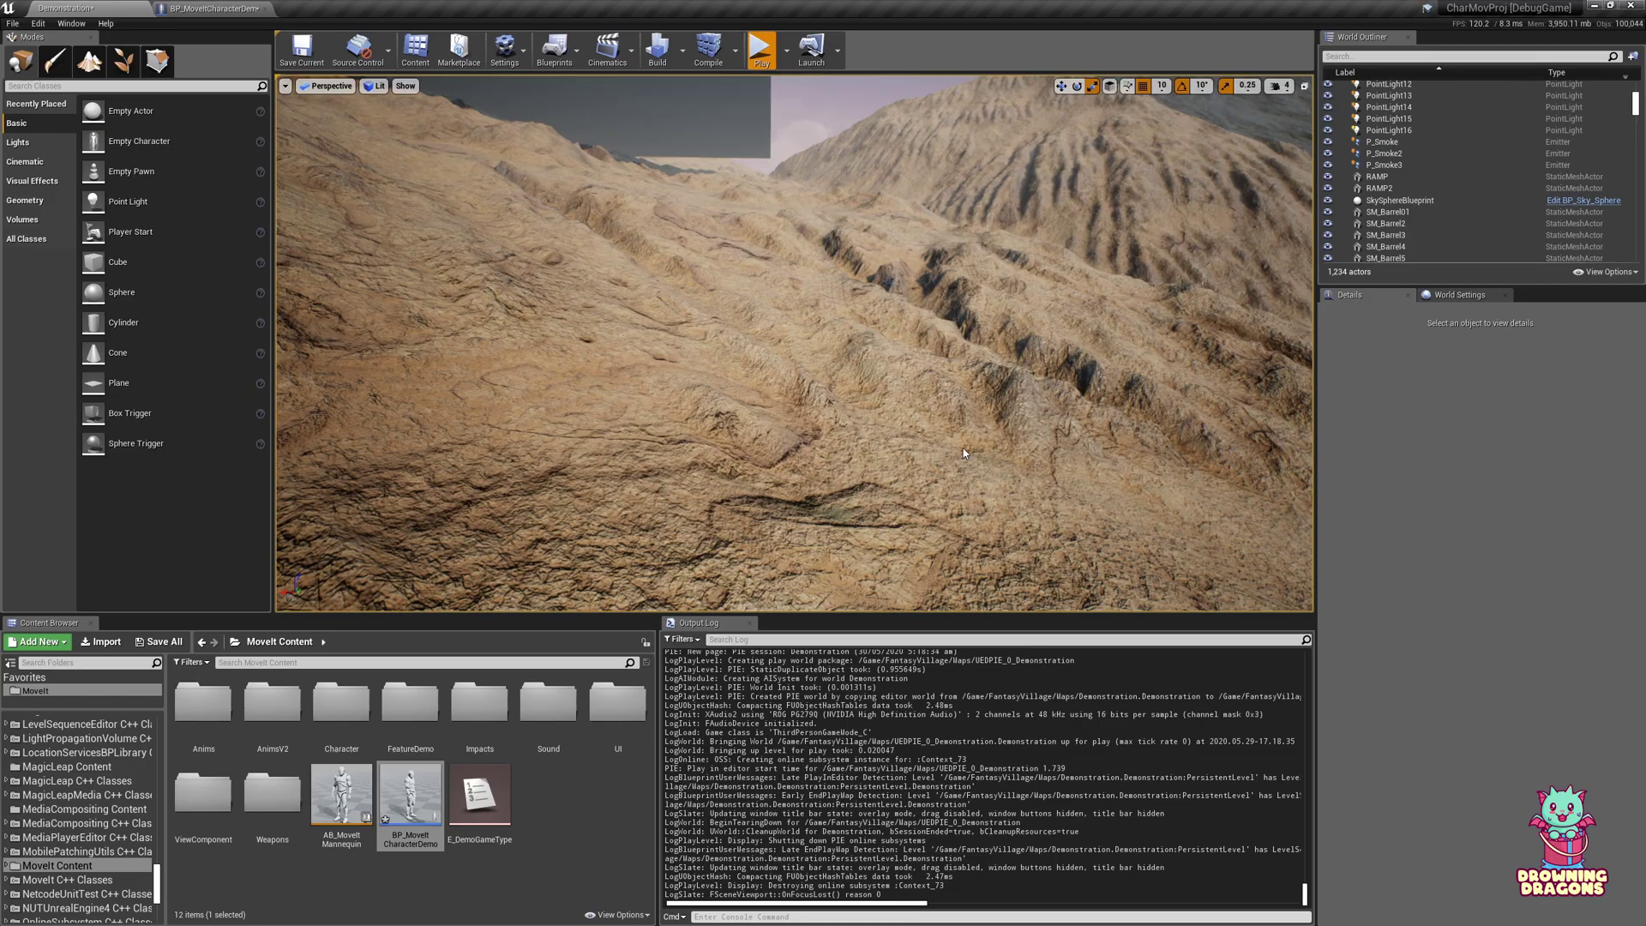
# Play the Demonstration level again, run across the hillside and test sliding with the reduced braking deceleration, ending the play session.
pyautogui.hotkey('alt', 'p')
pyautogui.press('w')
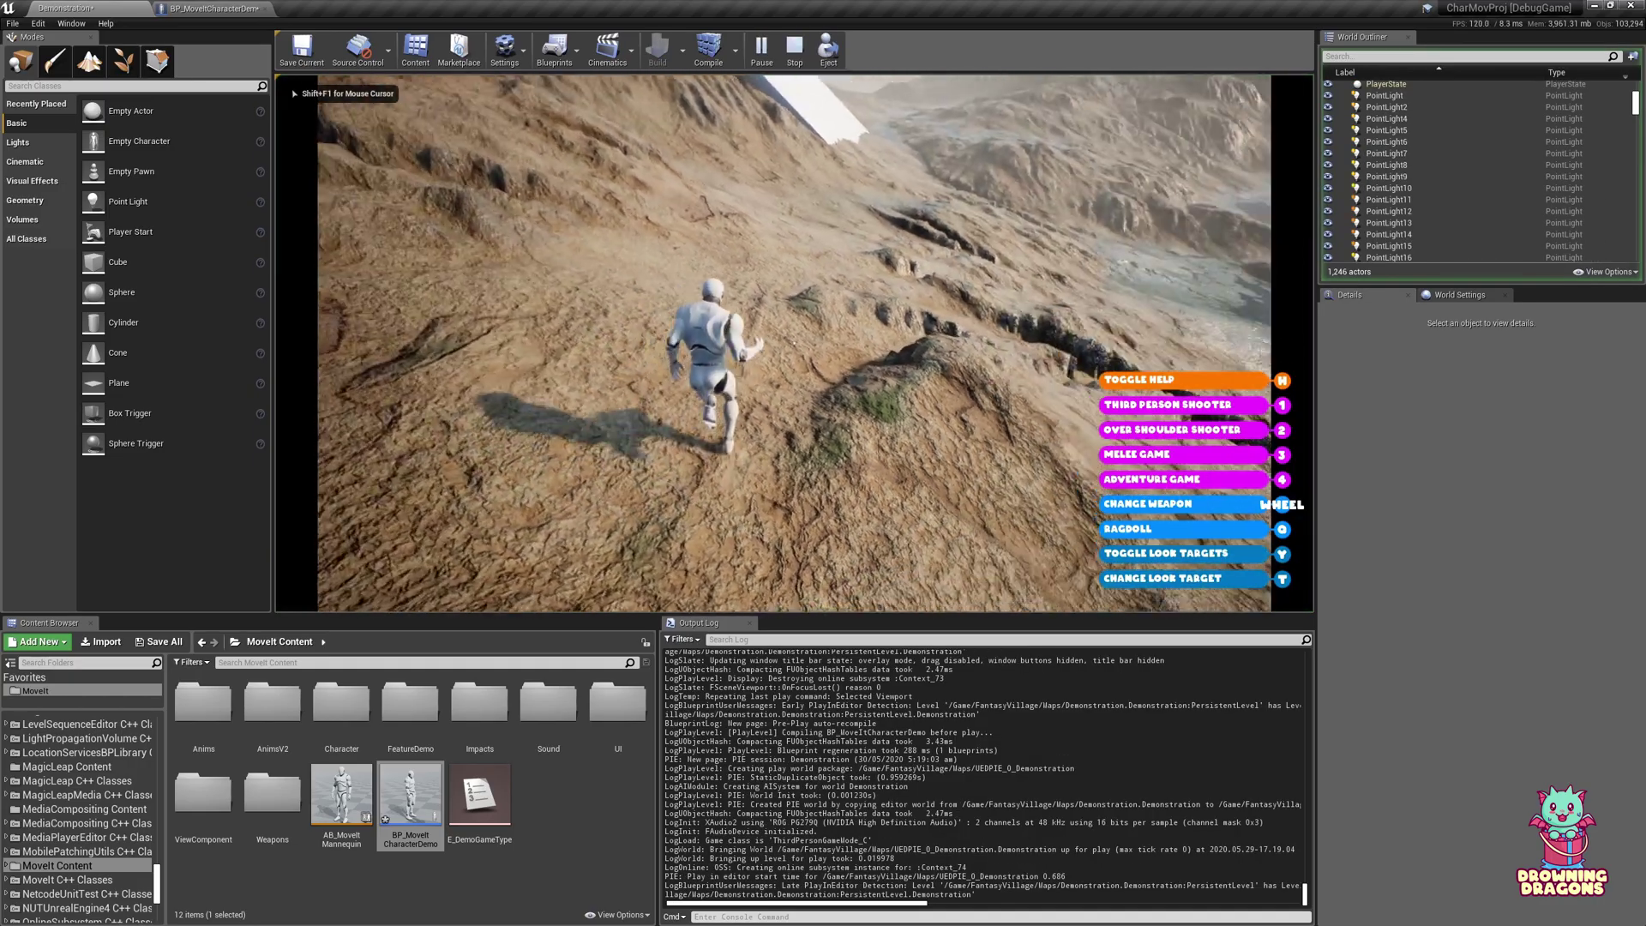
pyautogui.press('space')
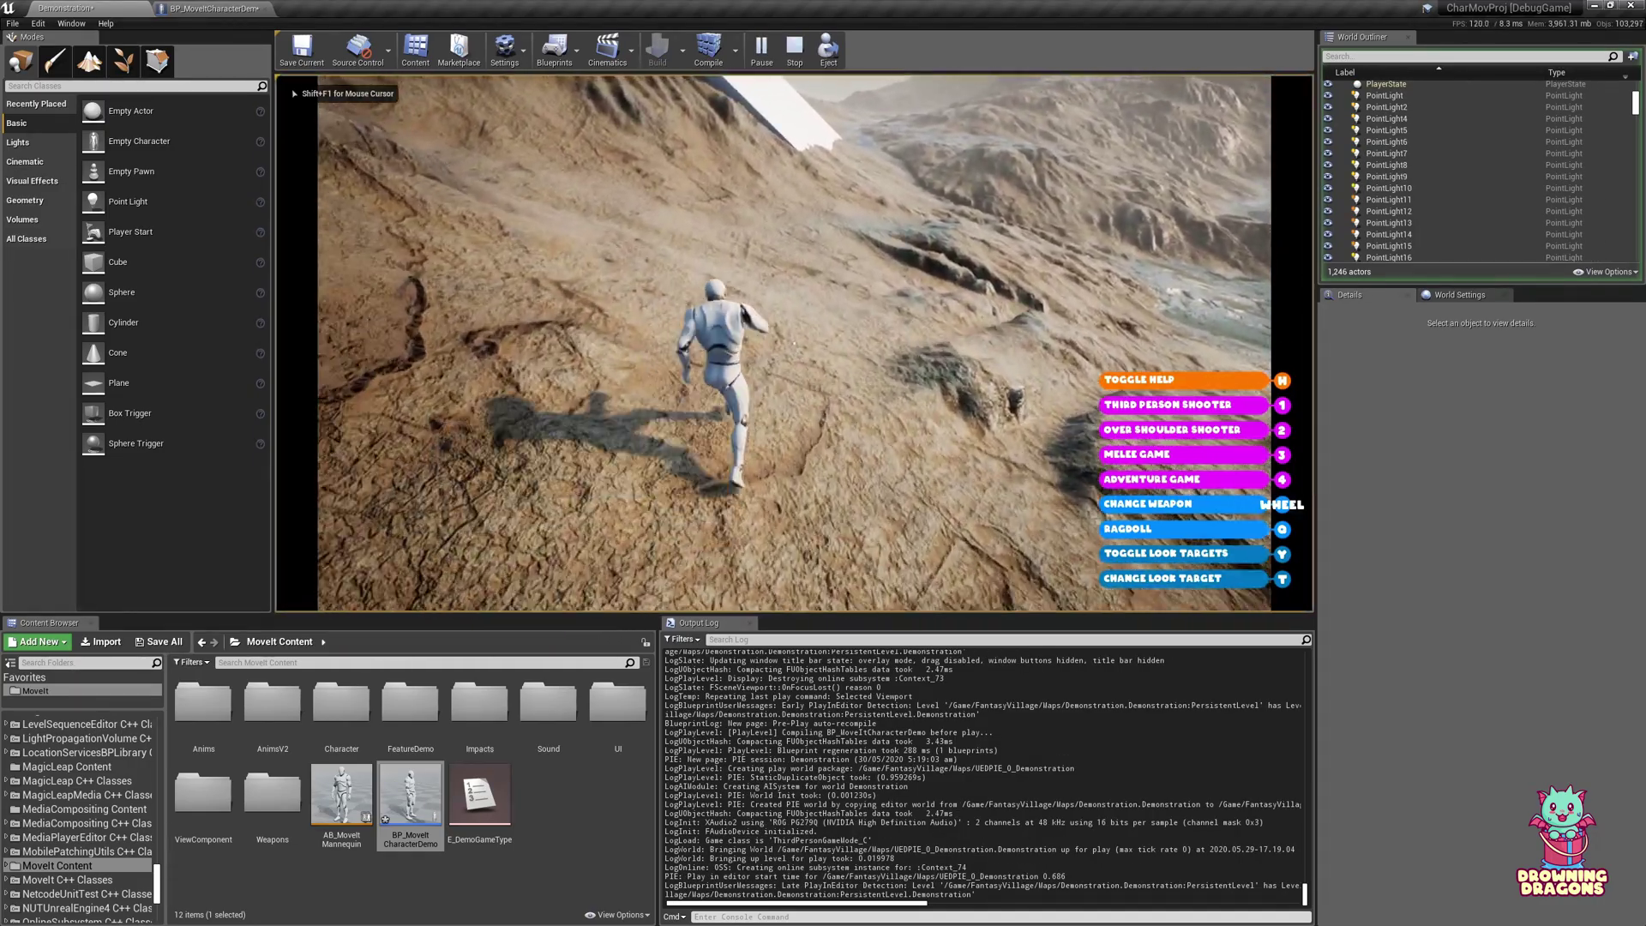
pyautogui.press('w')
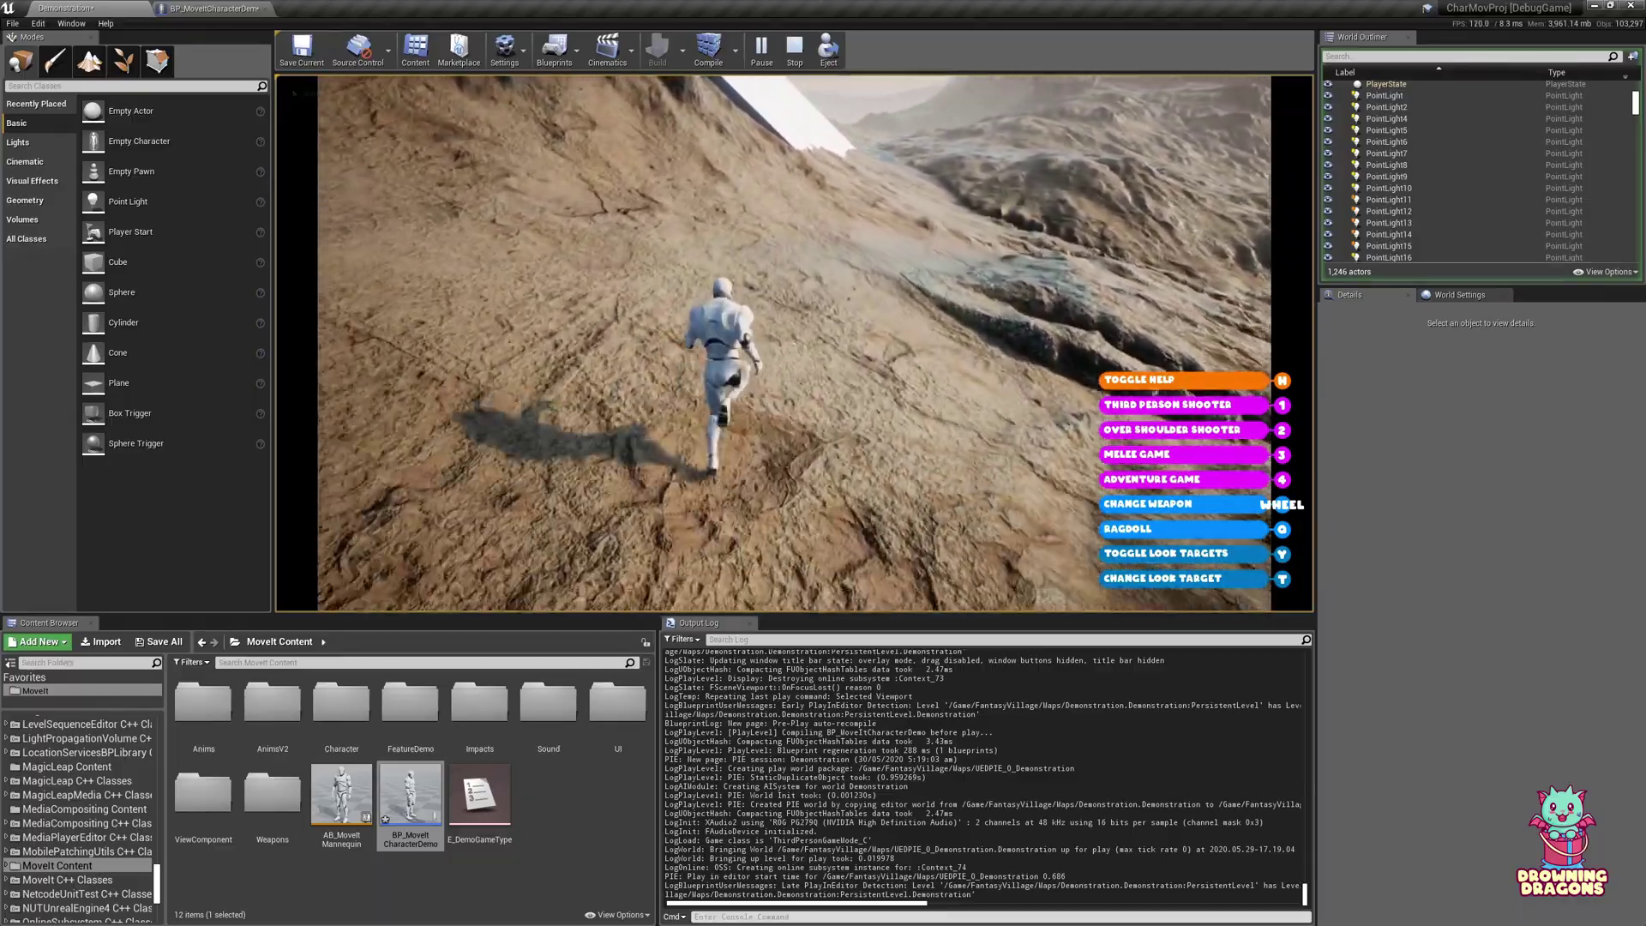
pyautogui.press('w')
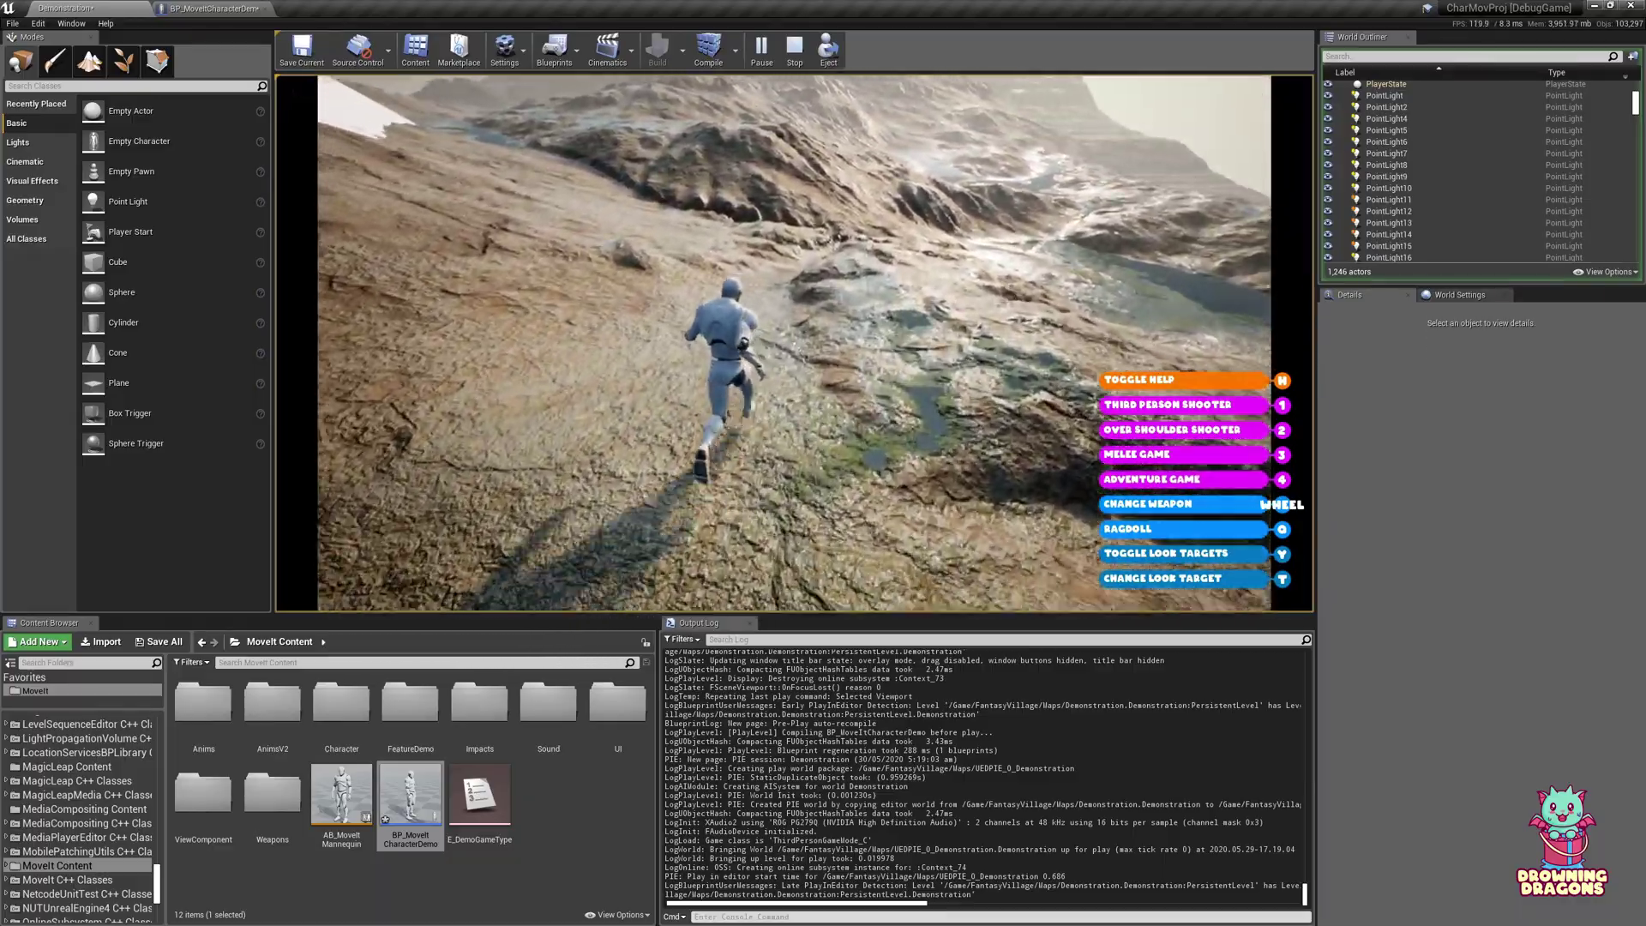
pyautogui.press('w')
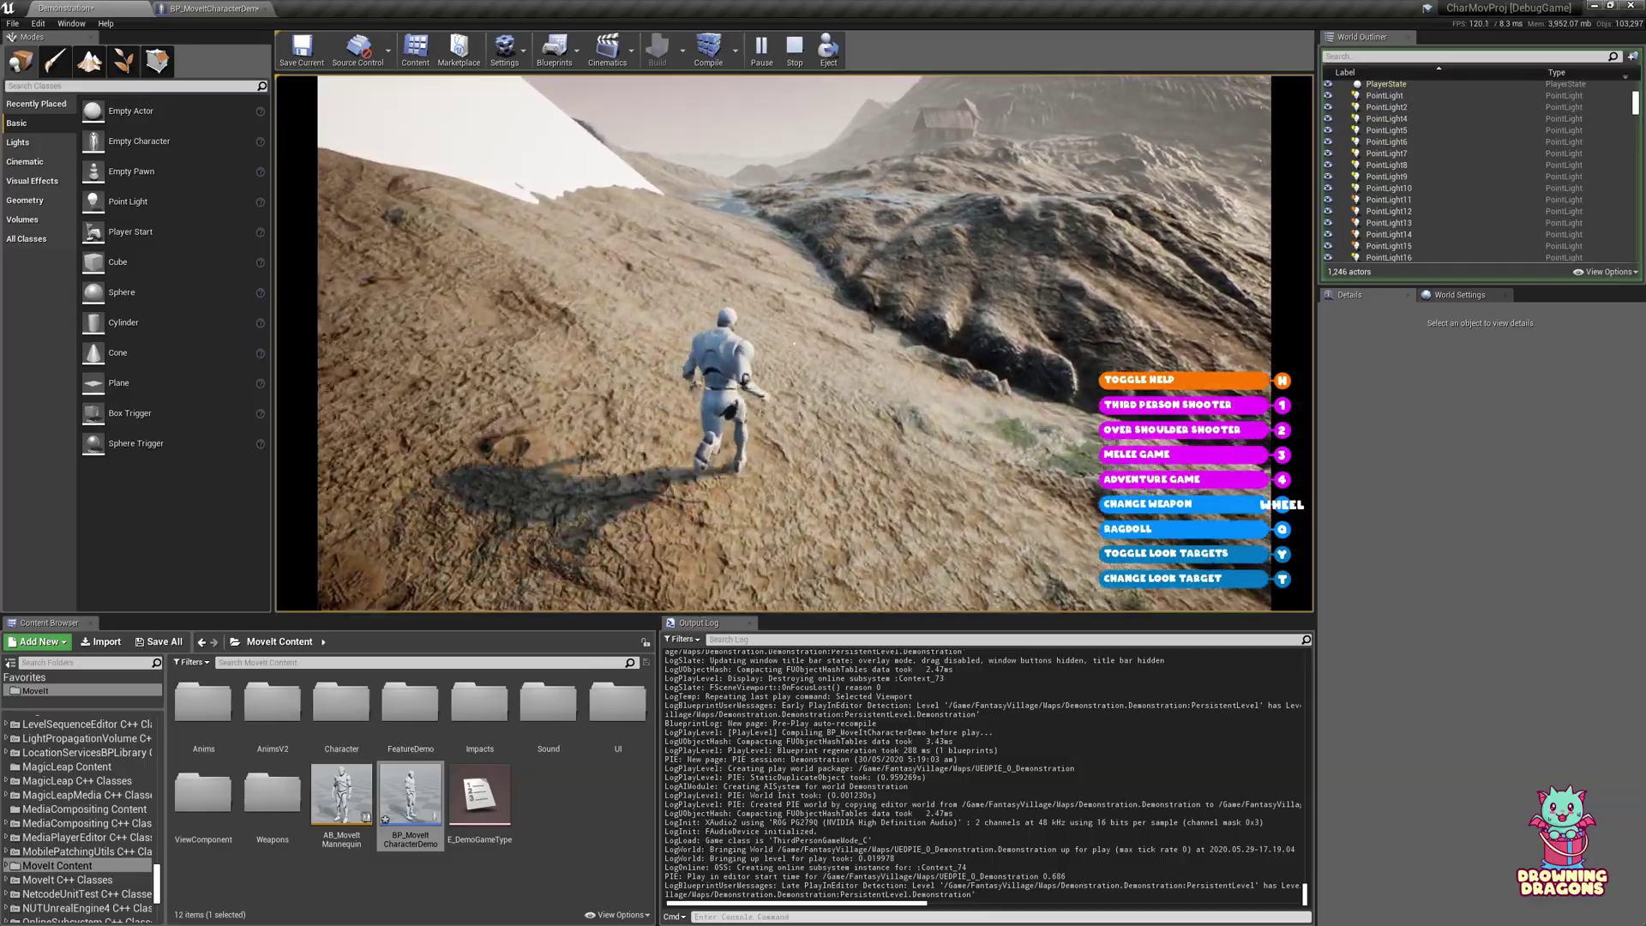
pyautogui.press('w')
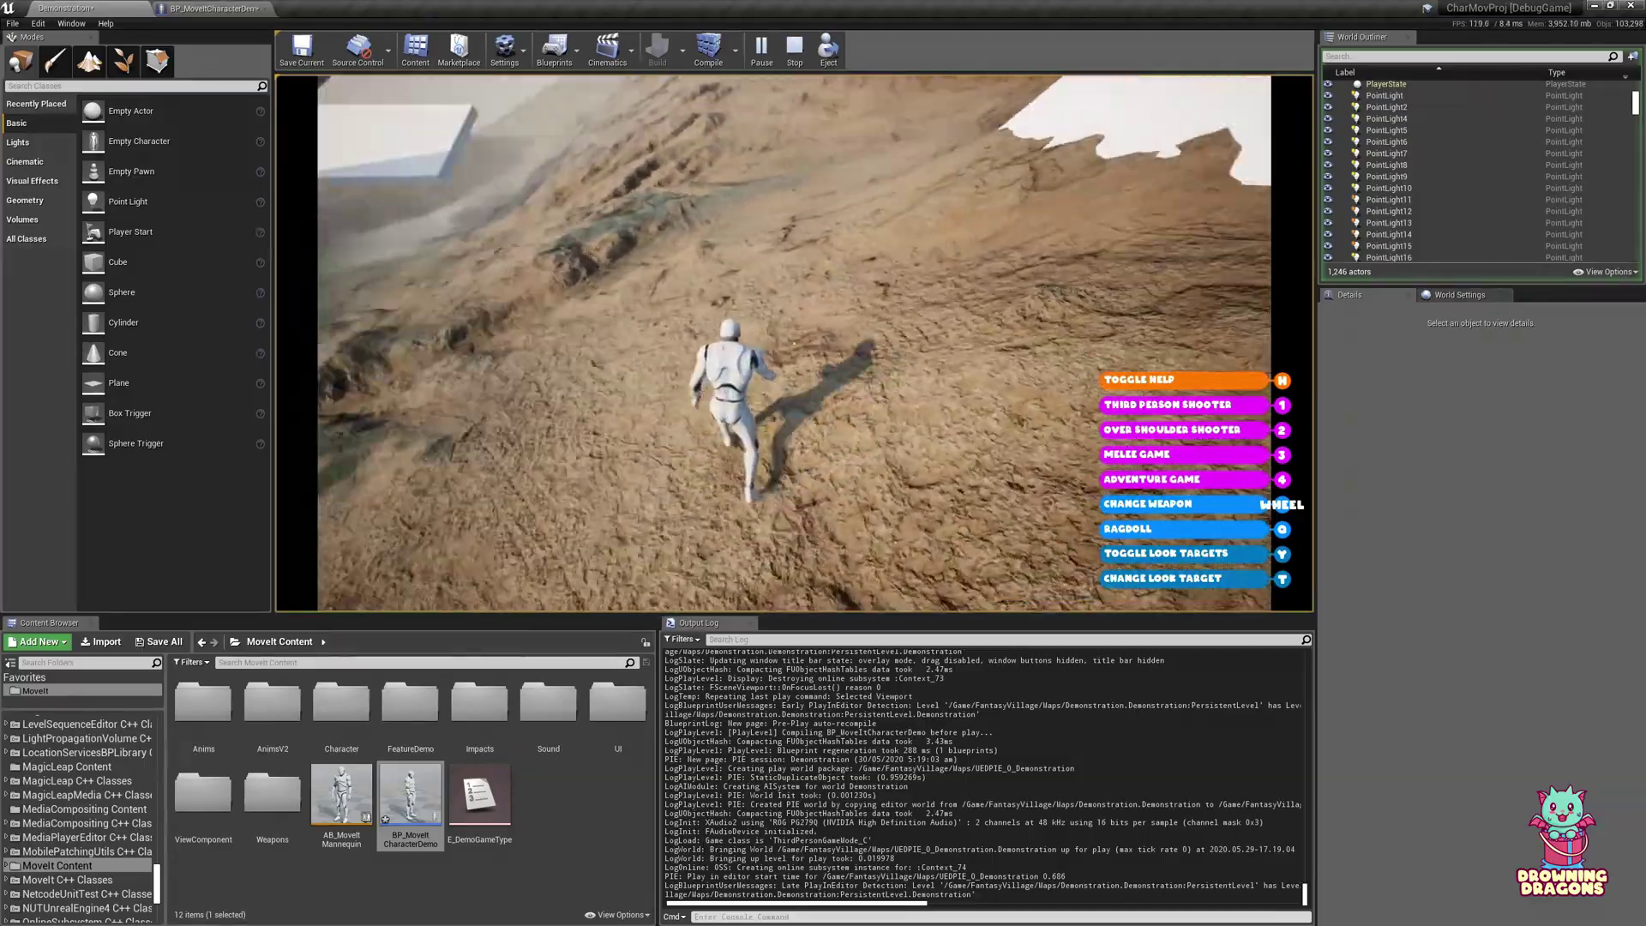
pyautogui.press('w')
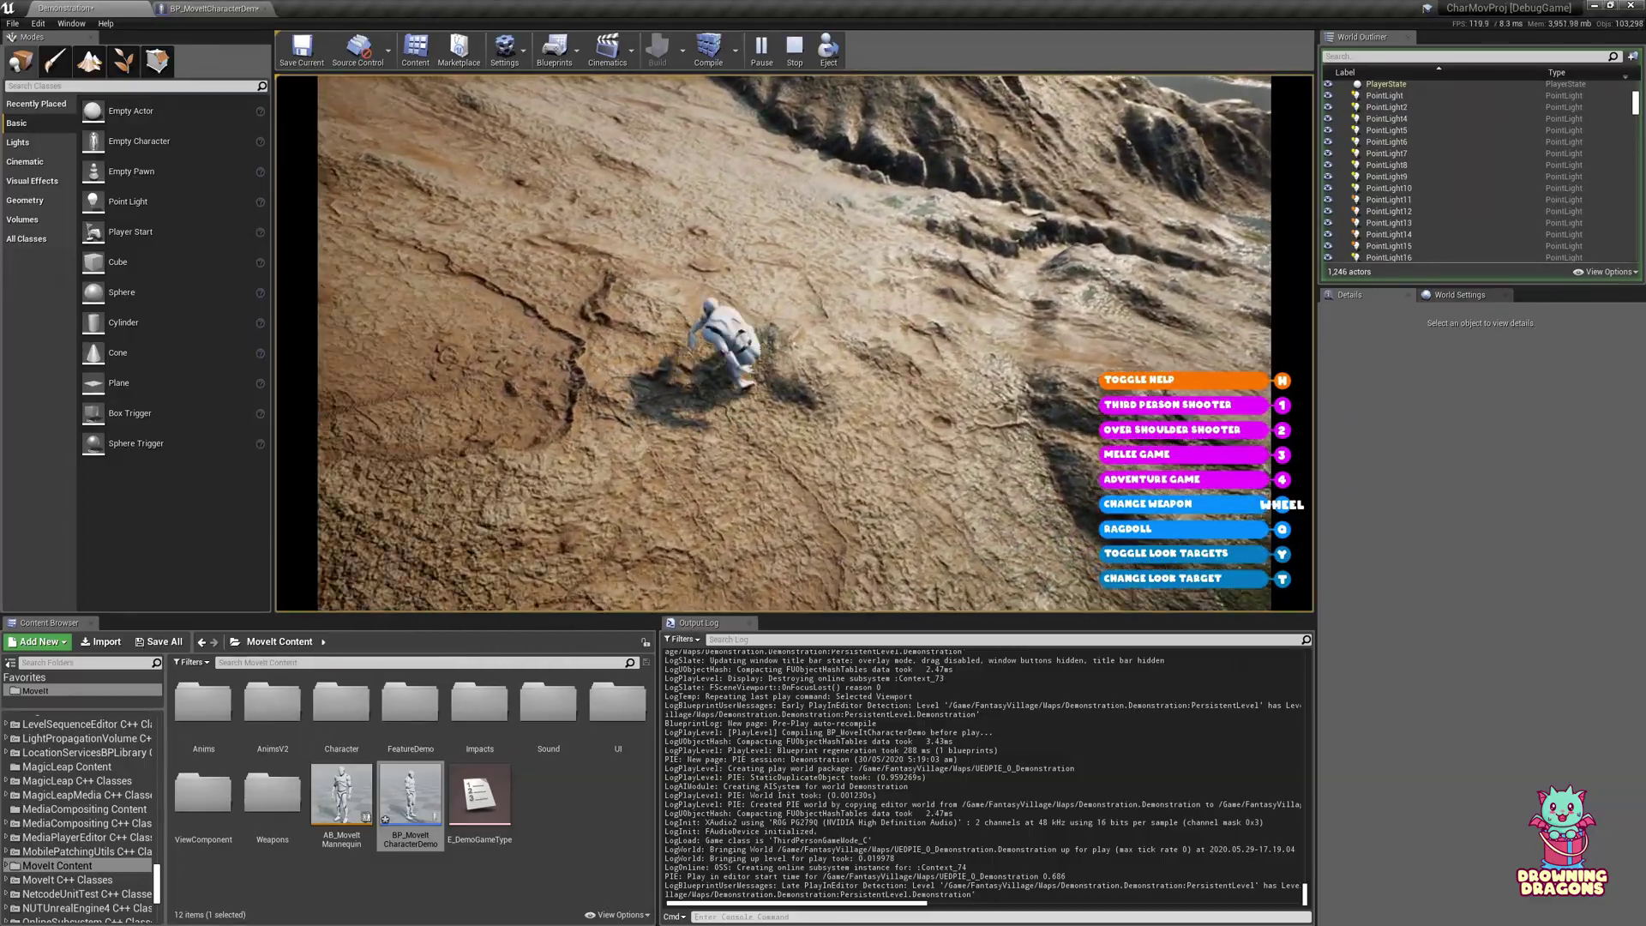
pyautogui.press('Escape')
# Set the MICharacterMovement component's Max Acceleration Floor Sliding to 2048 in the character blueprint.
pyautogui.click(196, 9)
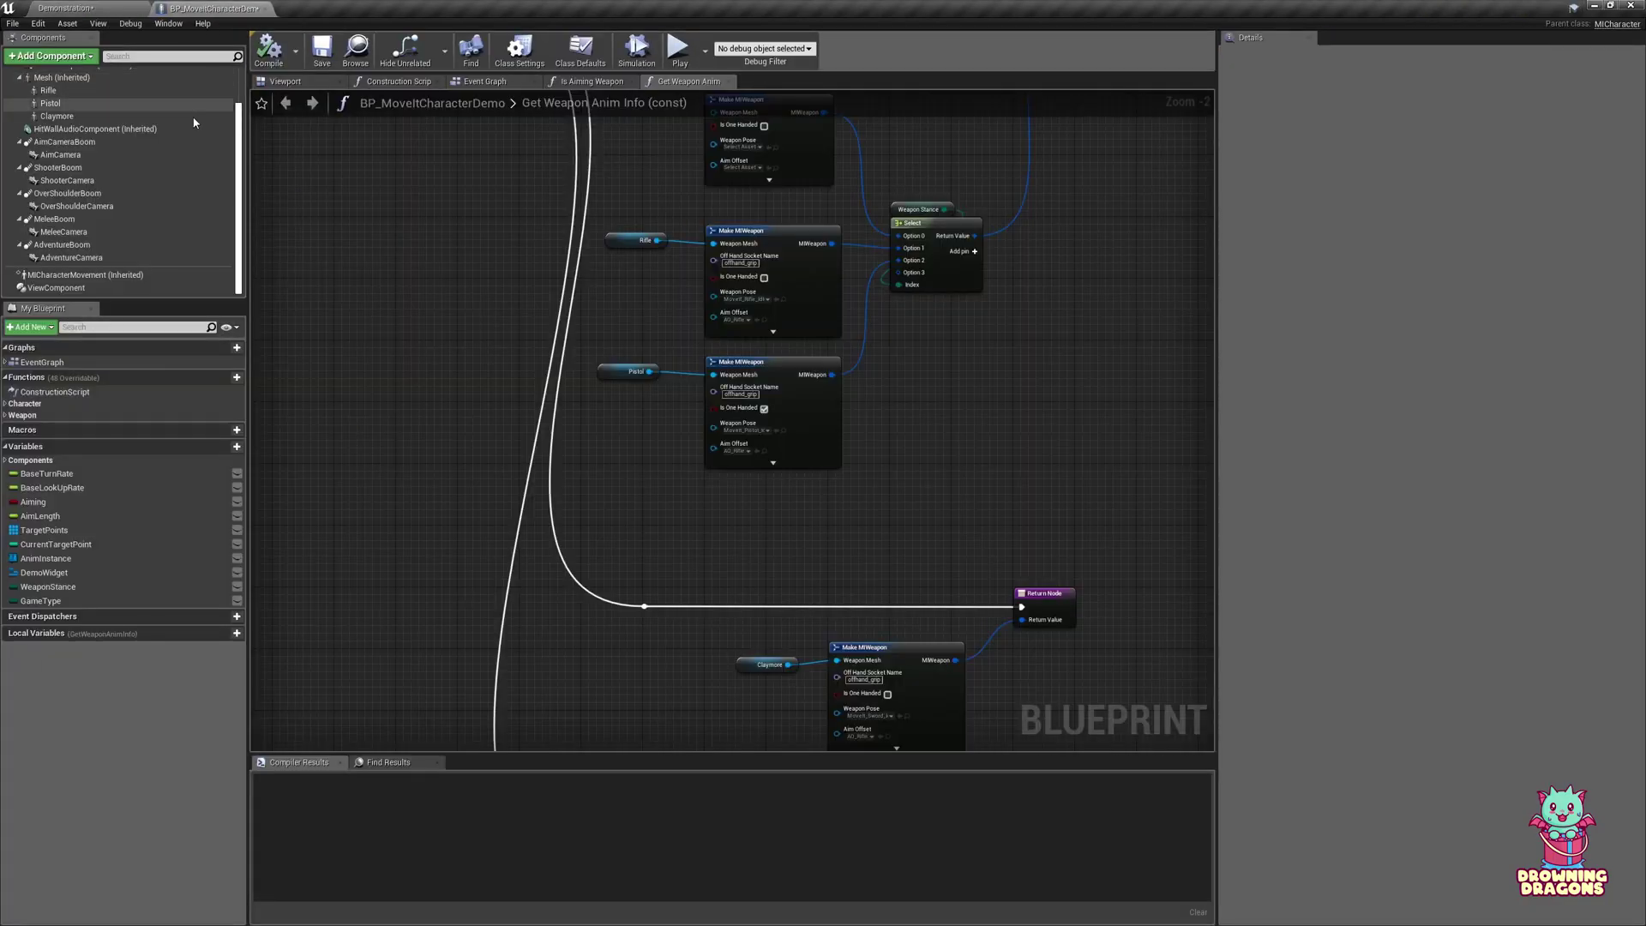
pyautogui.click(119, 276)
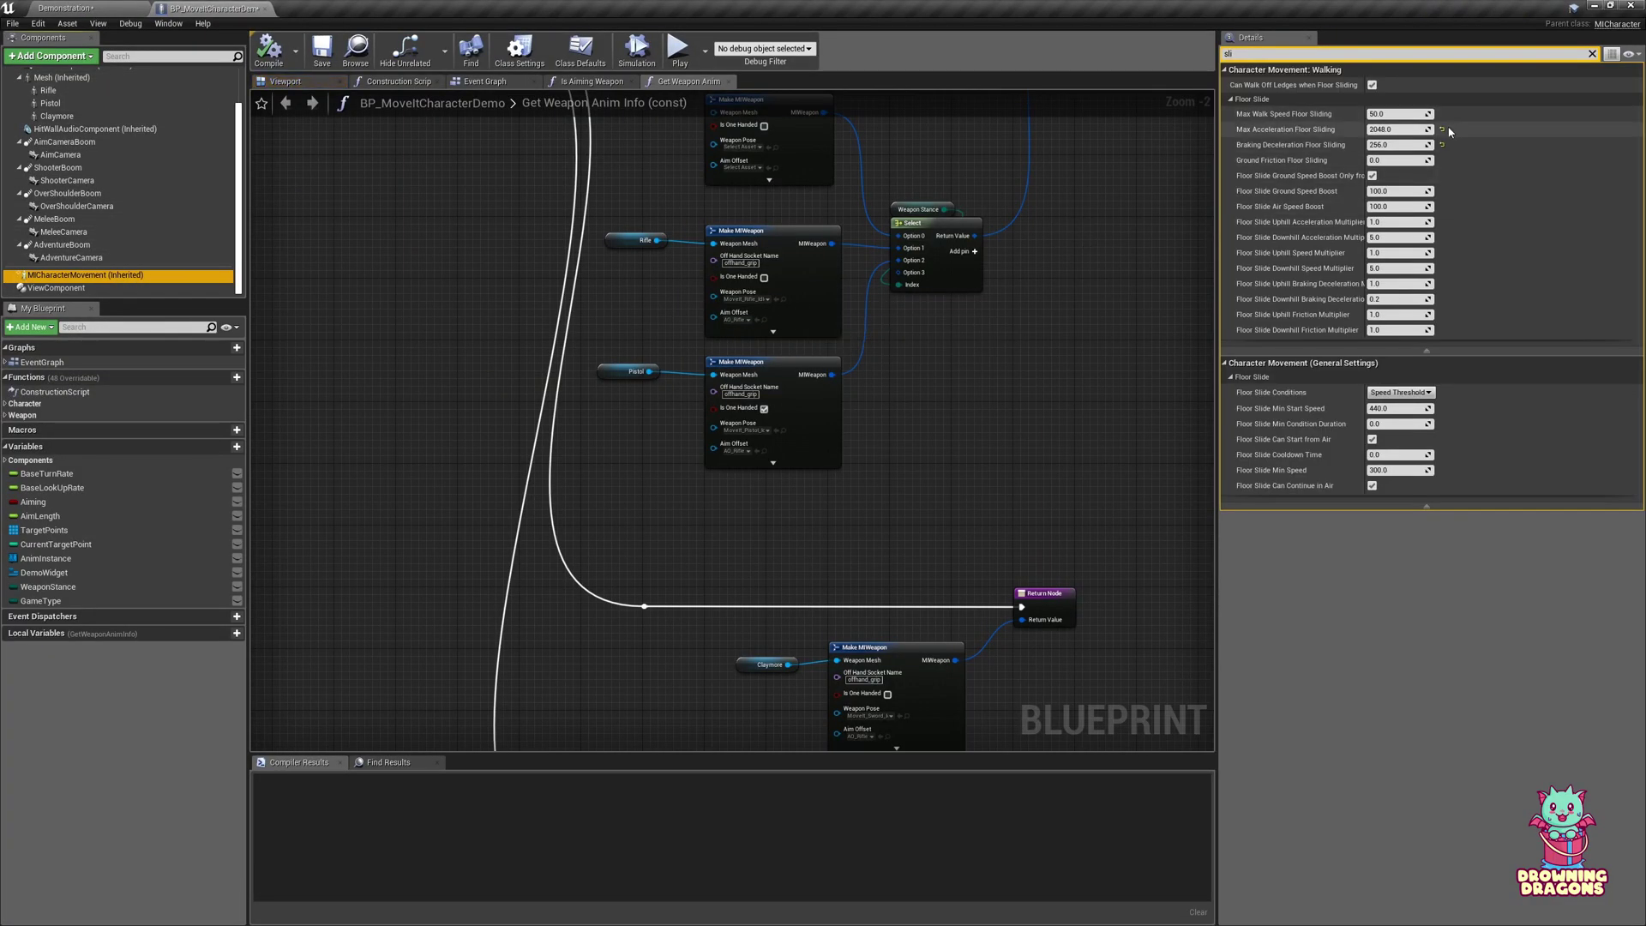
pyautogui.click(1425, 116)
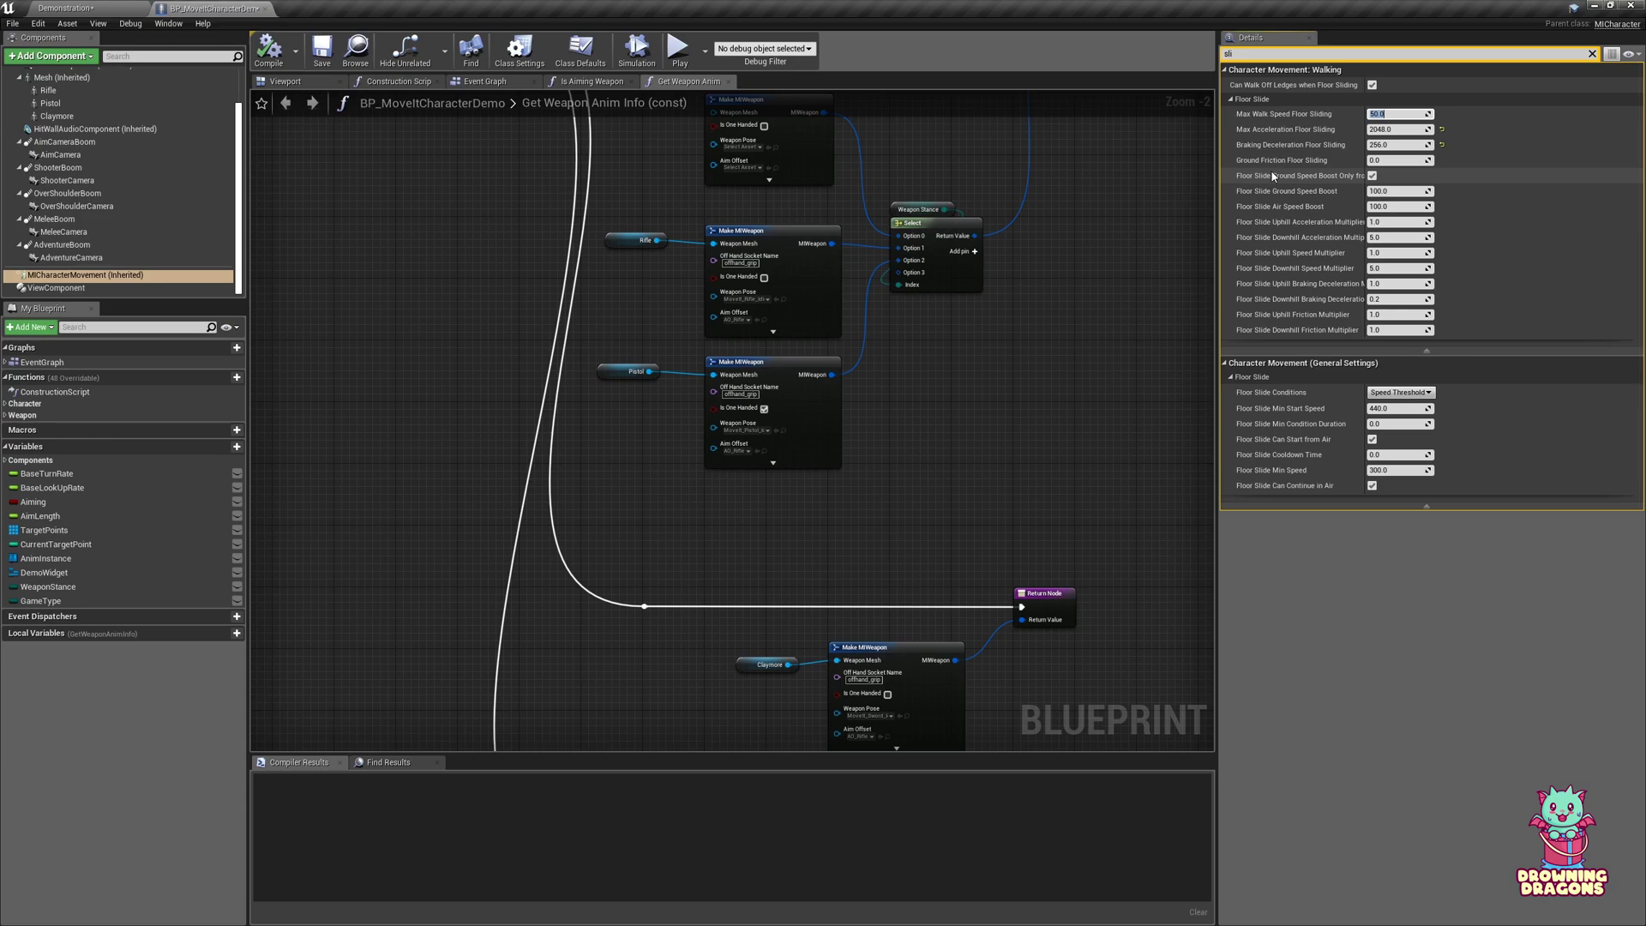
# Play the Demonstration level and test steering a slide on the slope with the raised maximum acceleration, and end the session.
pyautogui.click(89, 8)
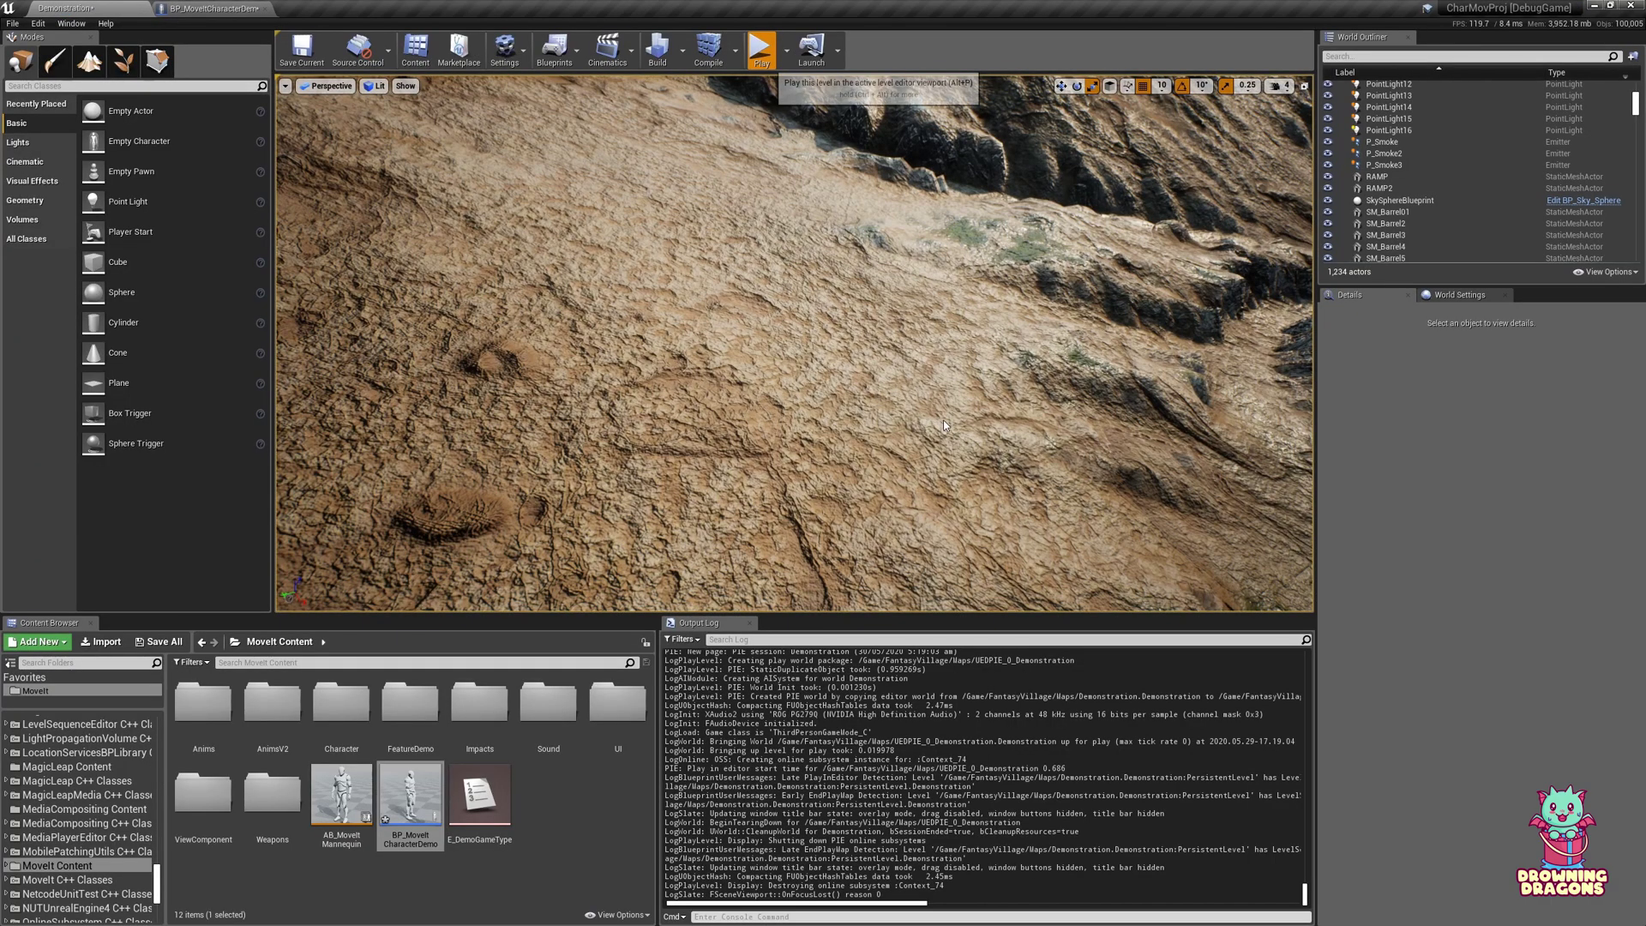
pyautogui.press('w')
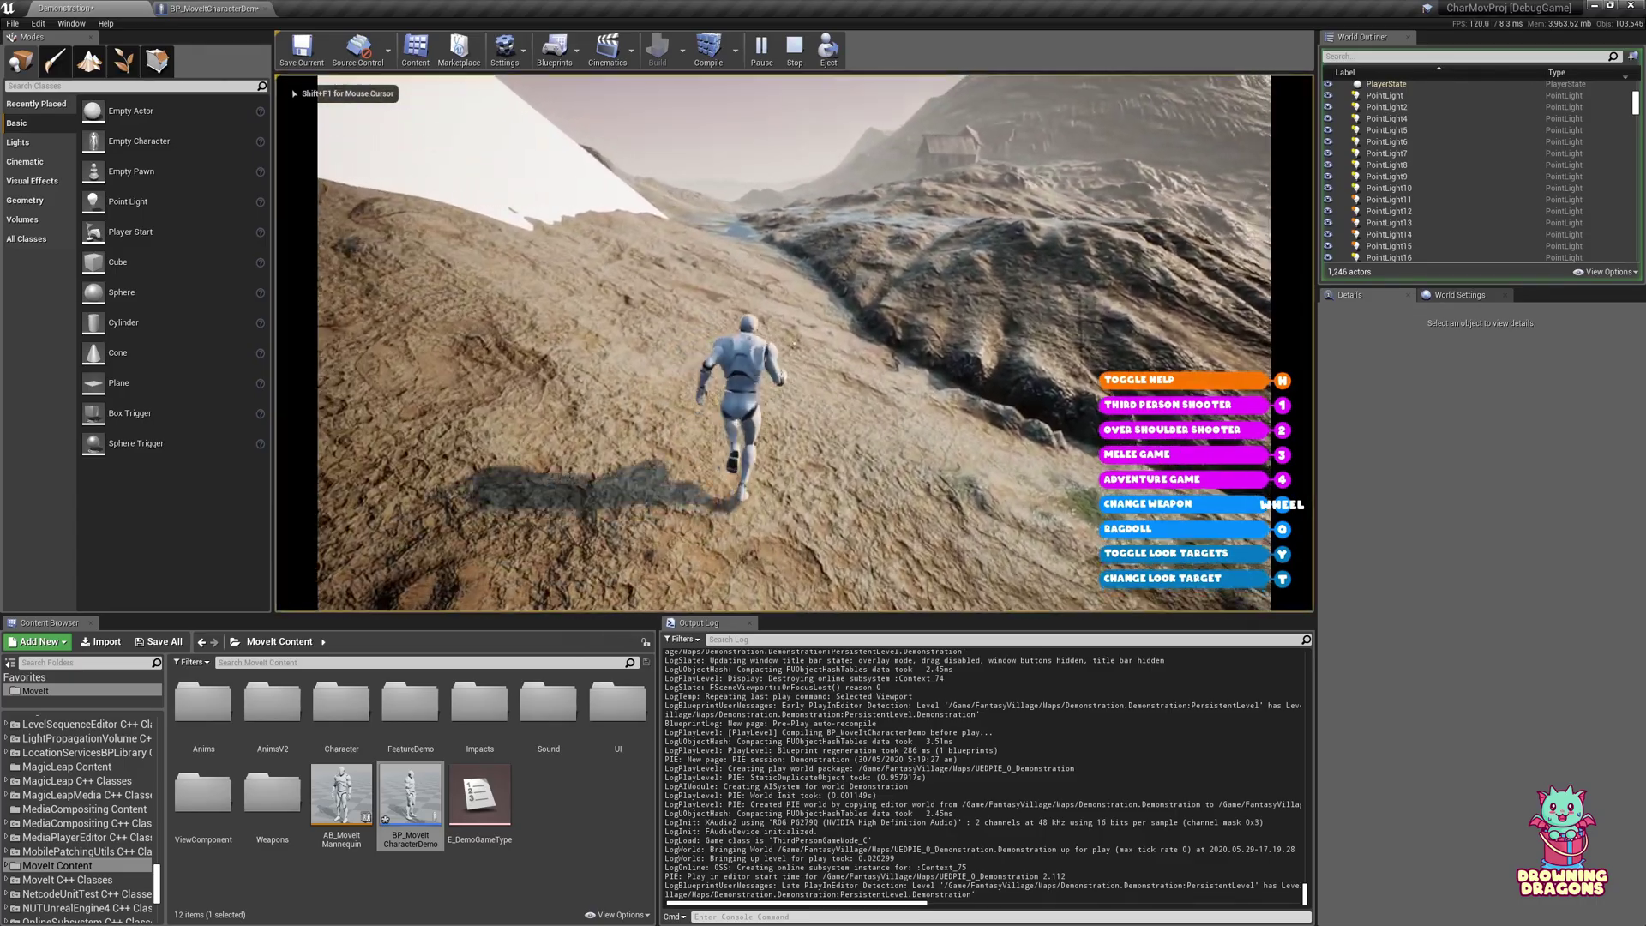
pyautogui.press('o')
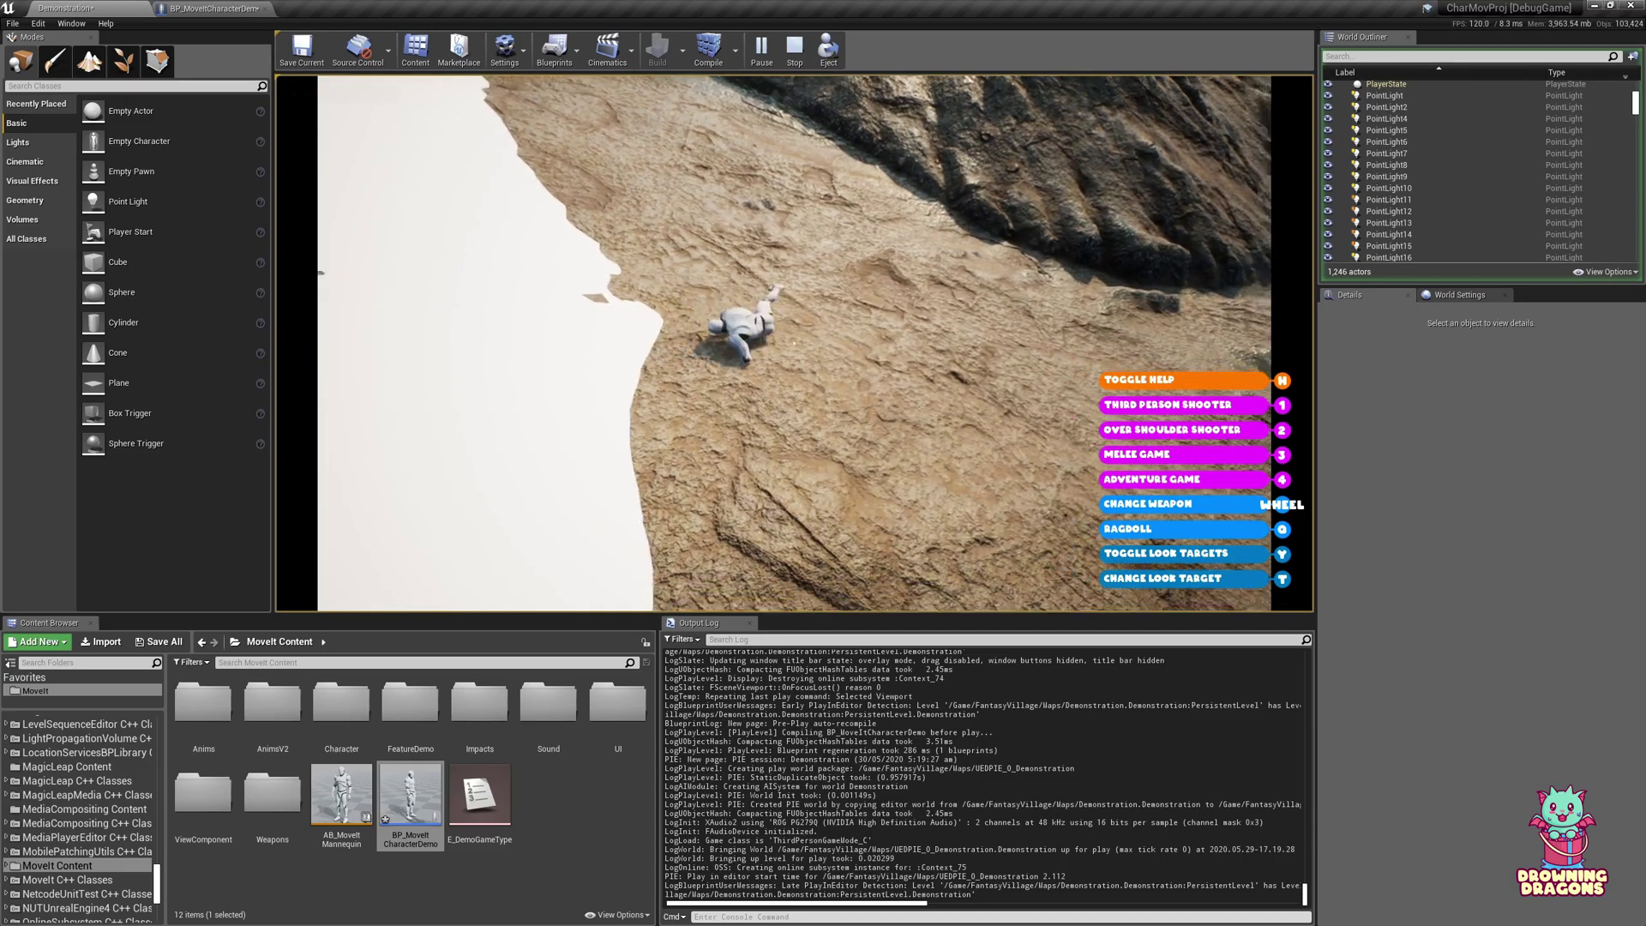
pyautogui.press('q')
pyautogui.press('w')
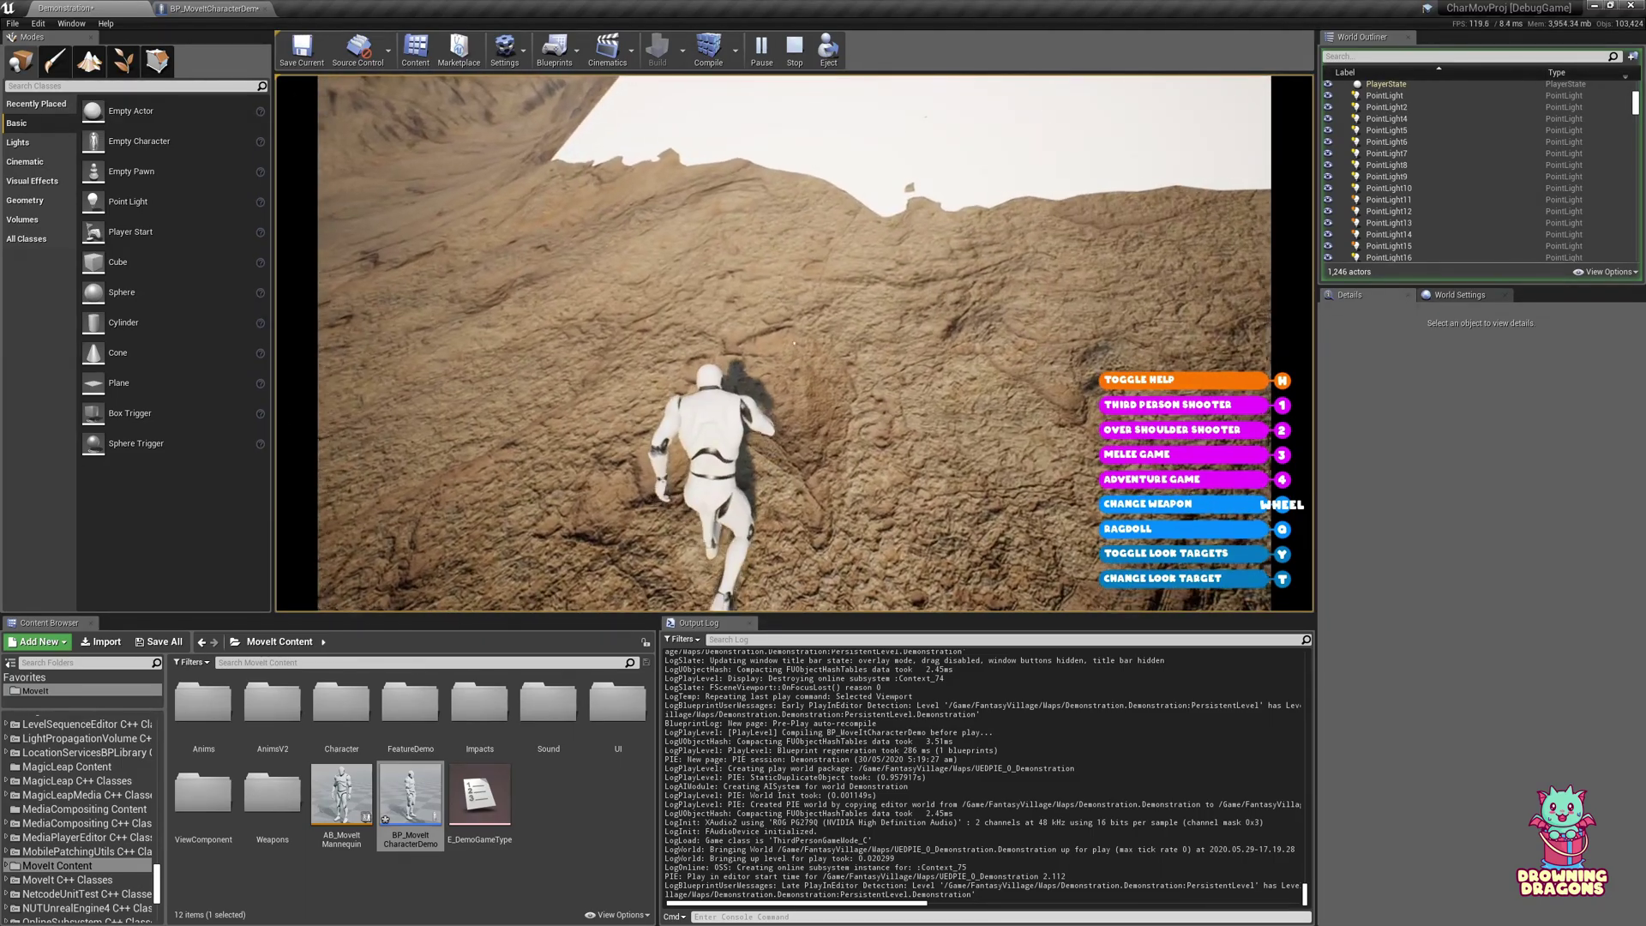
pyautogui.press('Escape')
# Set the MICharacterMovement component's Ground Friction Floor Sliding to 8 and Max Walk Speed Floor Sliding to 500.
pyautogui.click(193, 9)
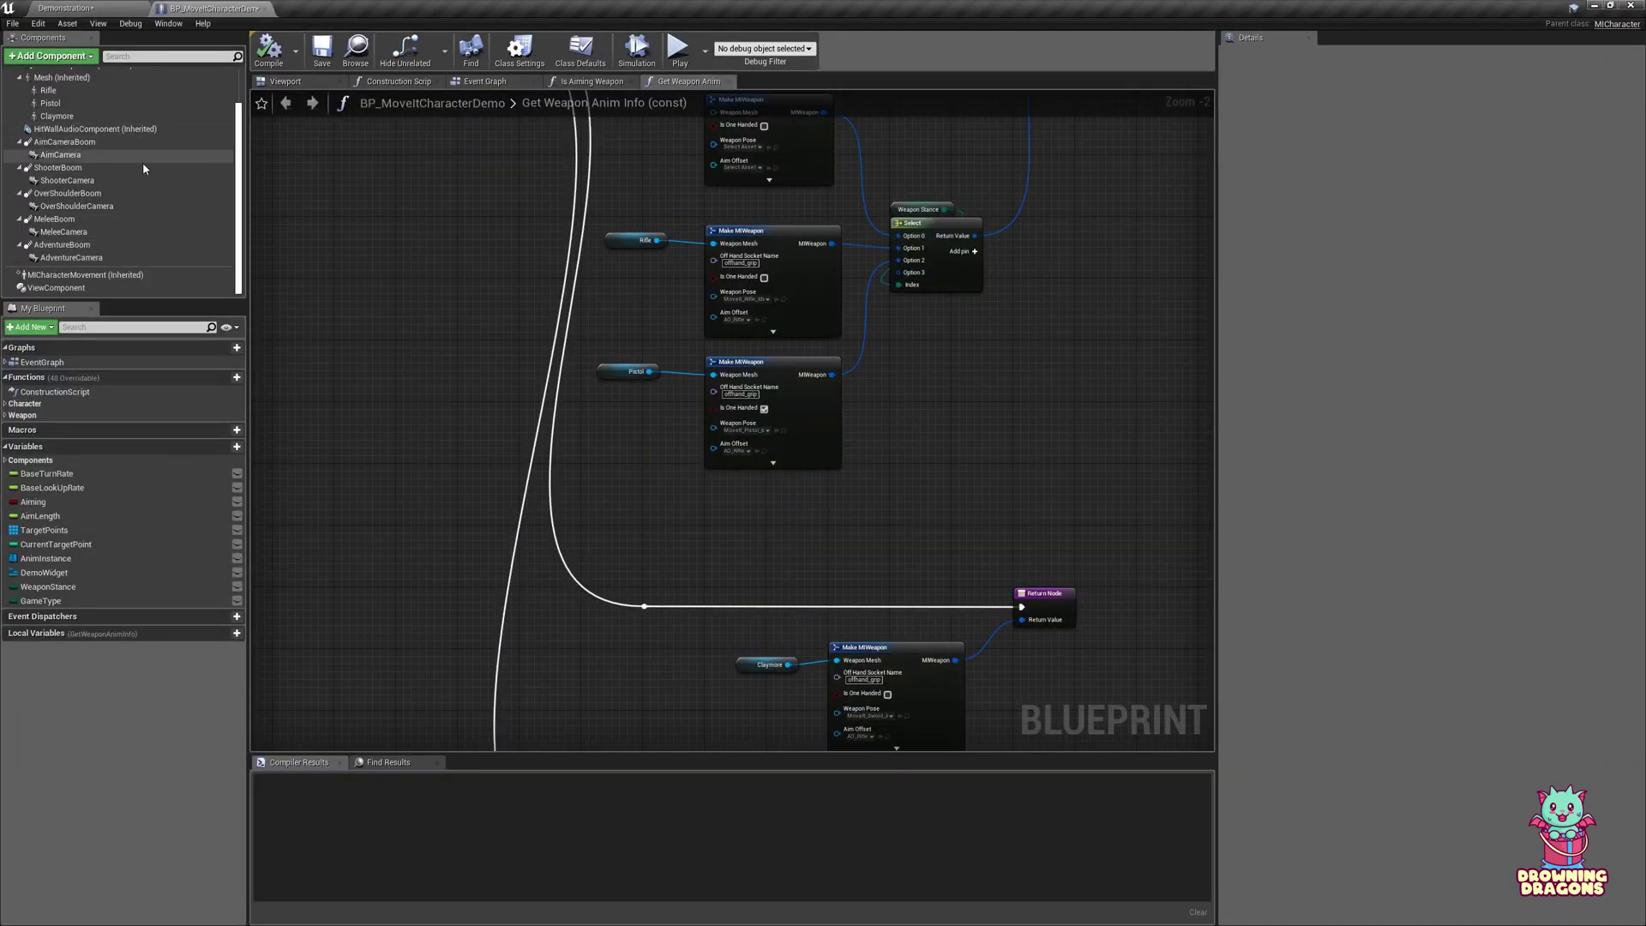
pyautogui.click(127, 275)
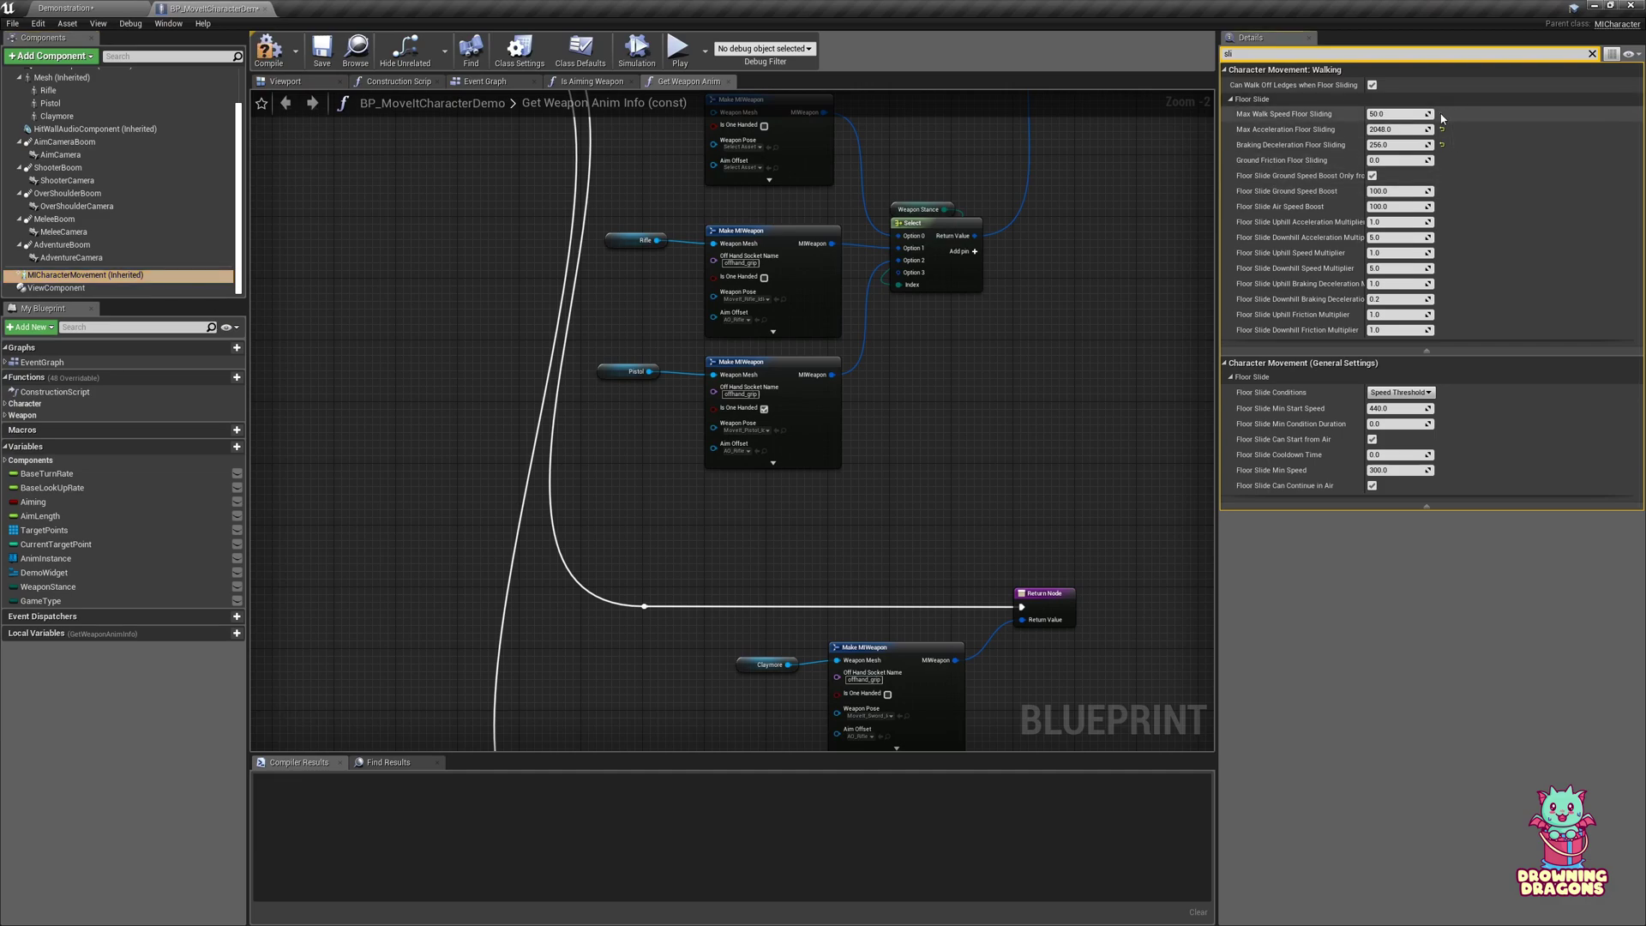
pyautogui.click(1397, 161)
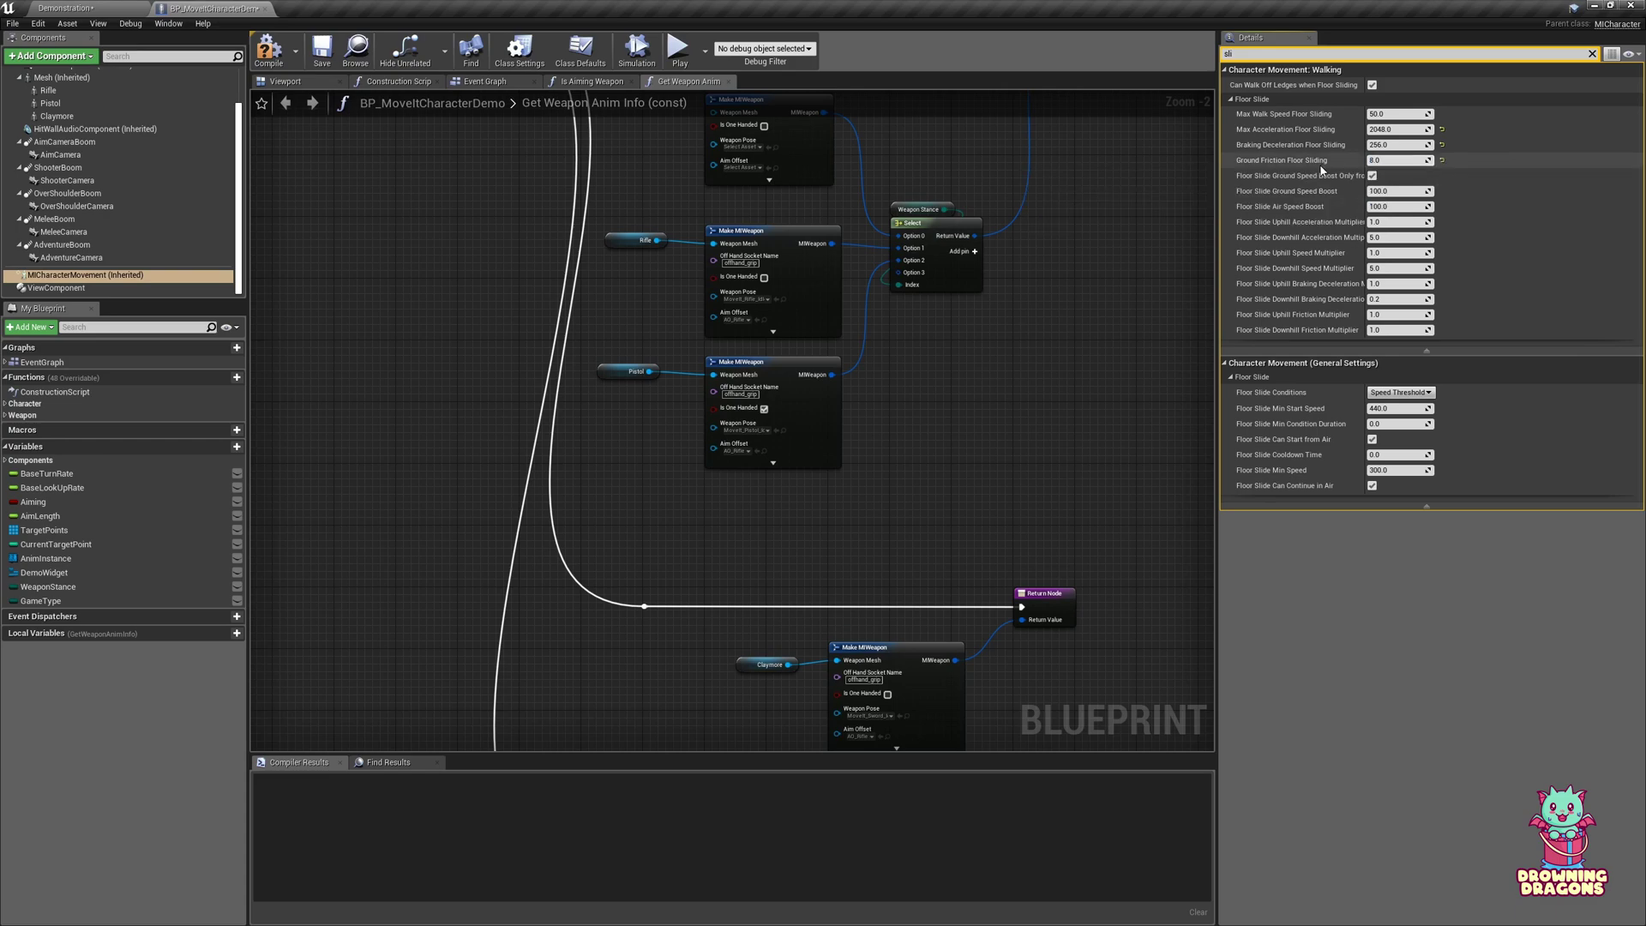
pyautogui.click(1400, 113)
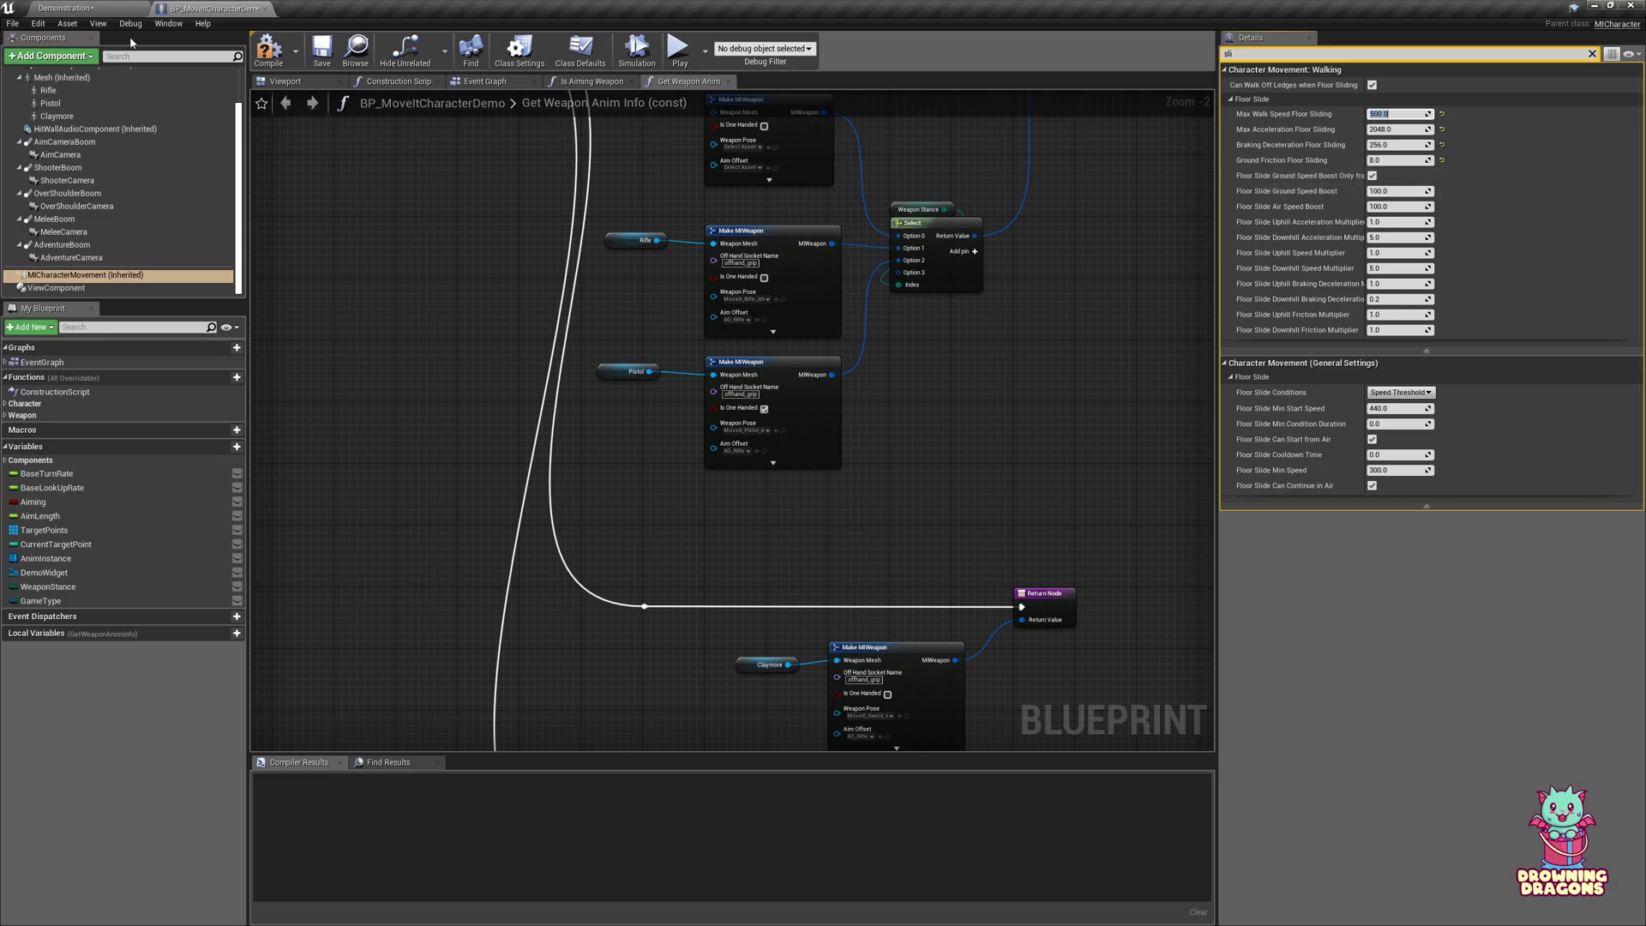
# Play the Demonstration level, run across the hillside and test floor sliding with the raised ground friction and walk speed, then end the session.
pyautogui.click(100, 7)
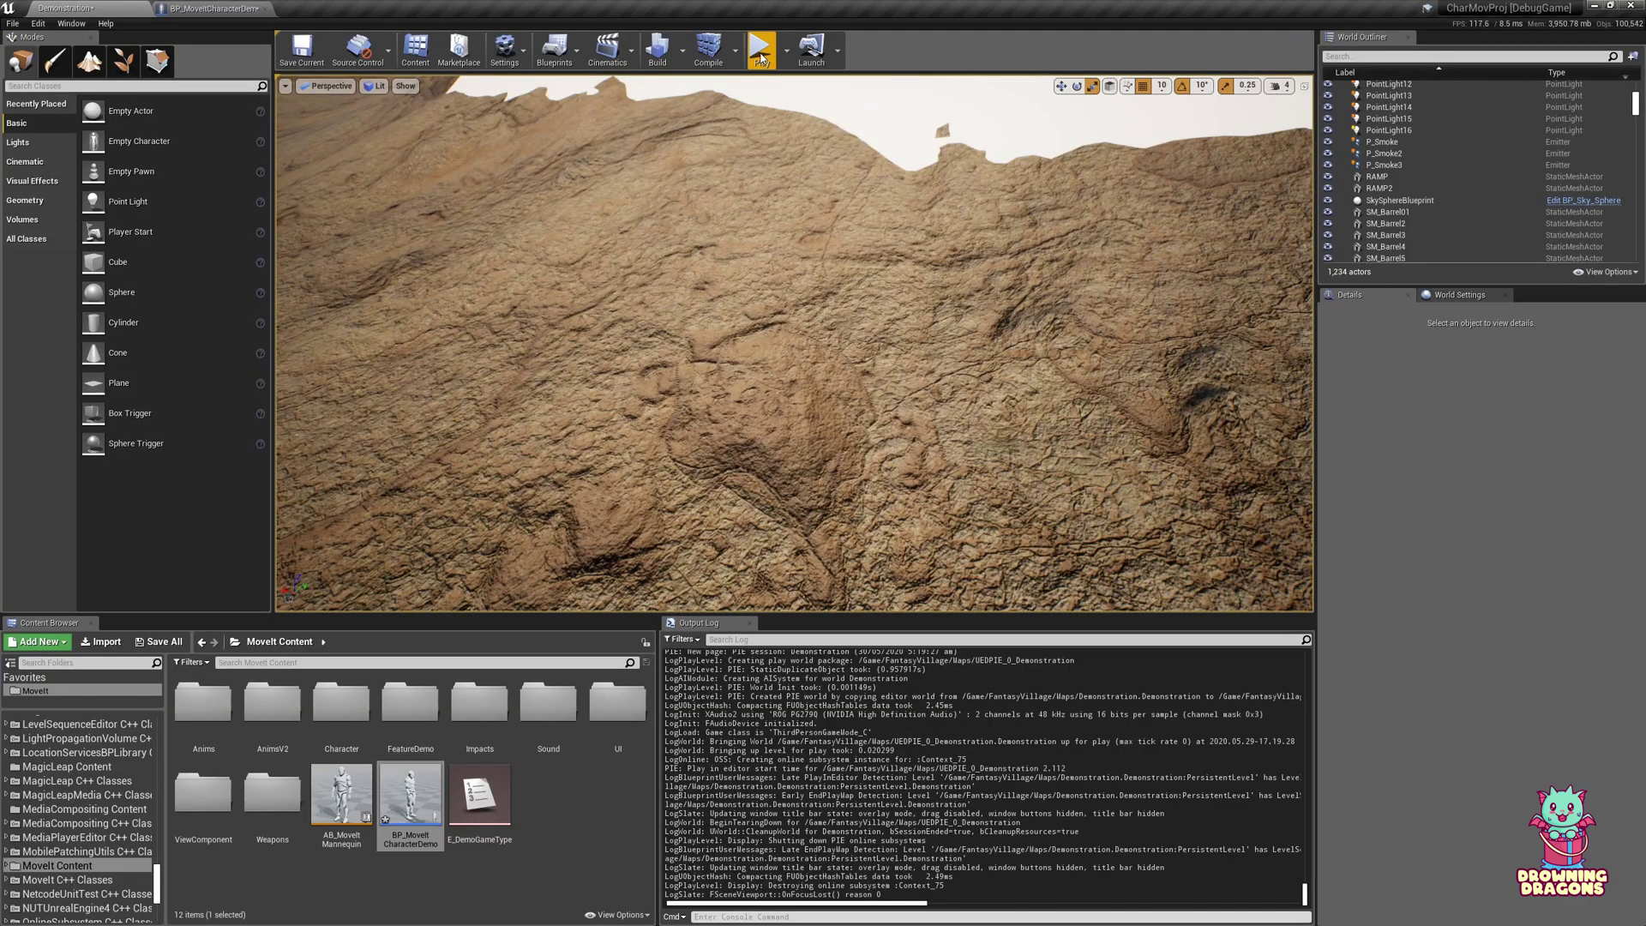
pyautogui.click(852, 374)
pyautogui.press('w')
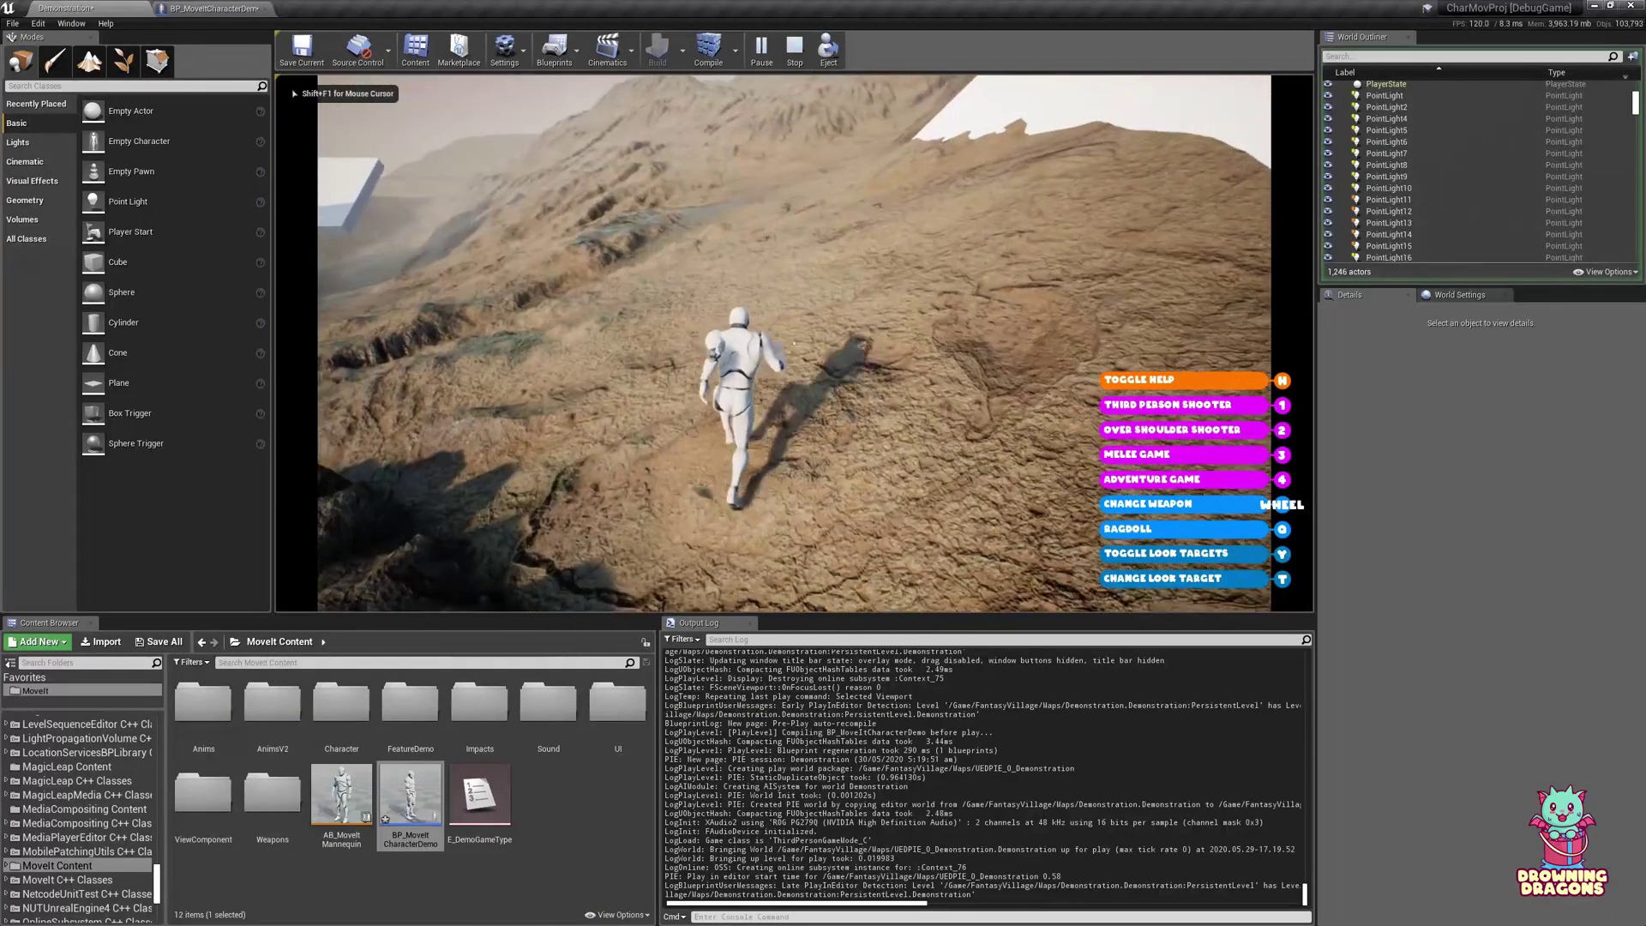
pyautogui.press('q')
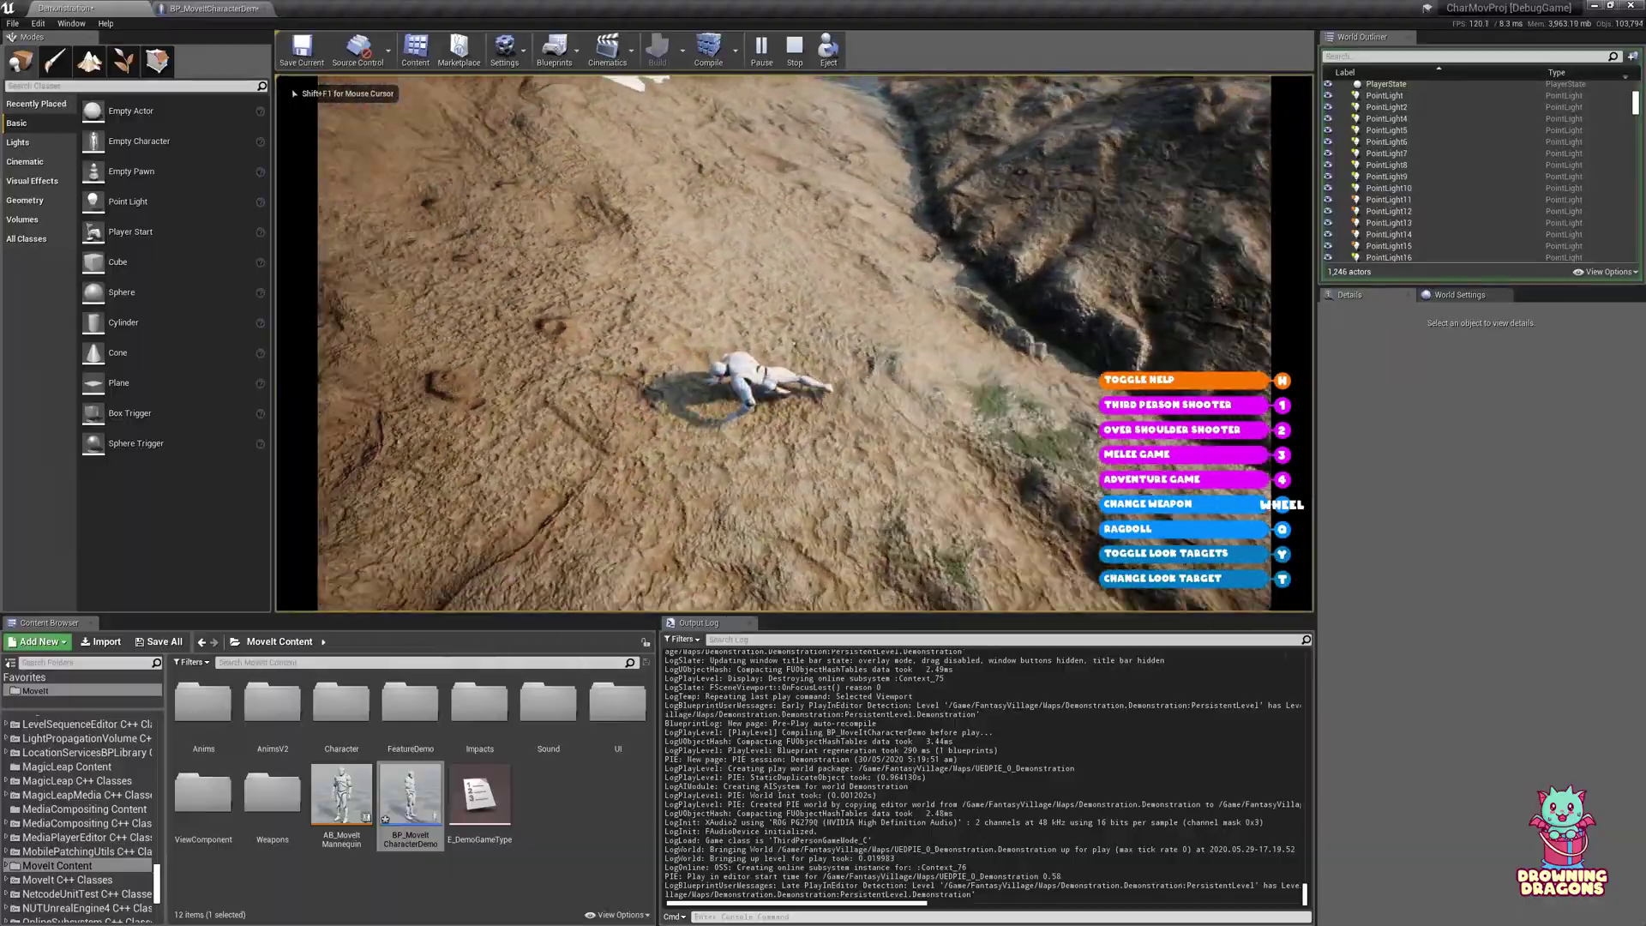
pyautogui.press('q')
pyautogui.press('w')
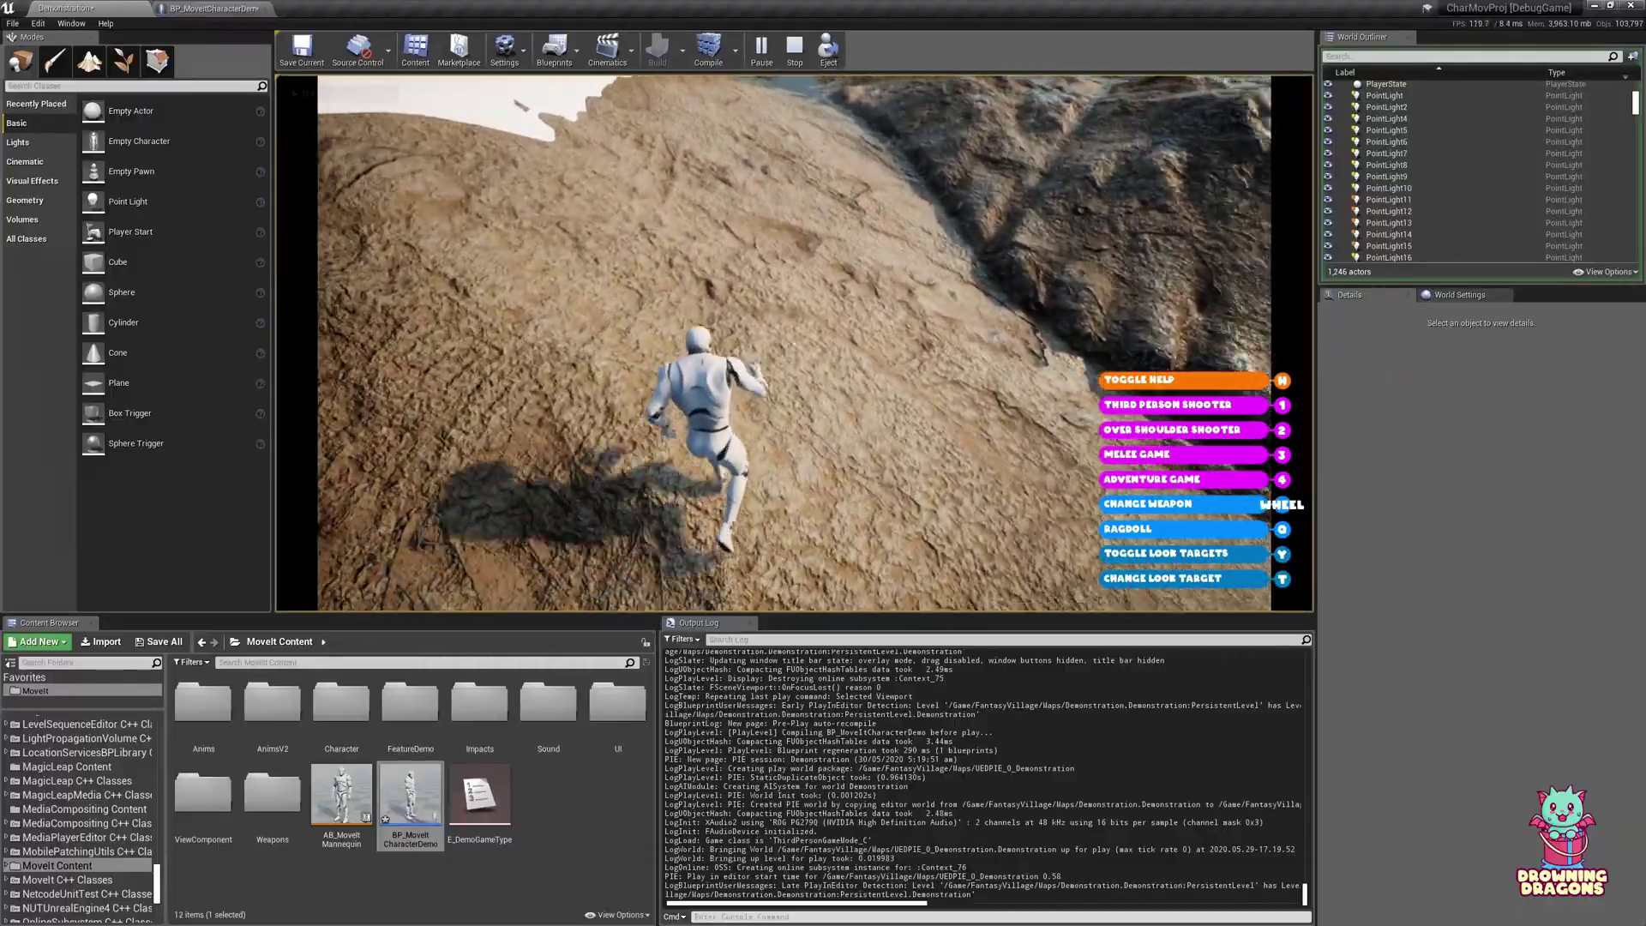
pyautogui.press('w')
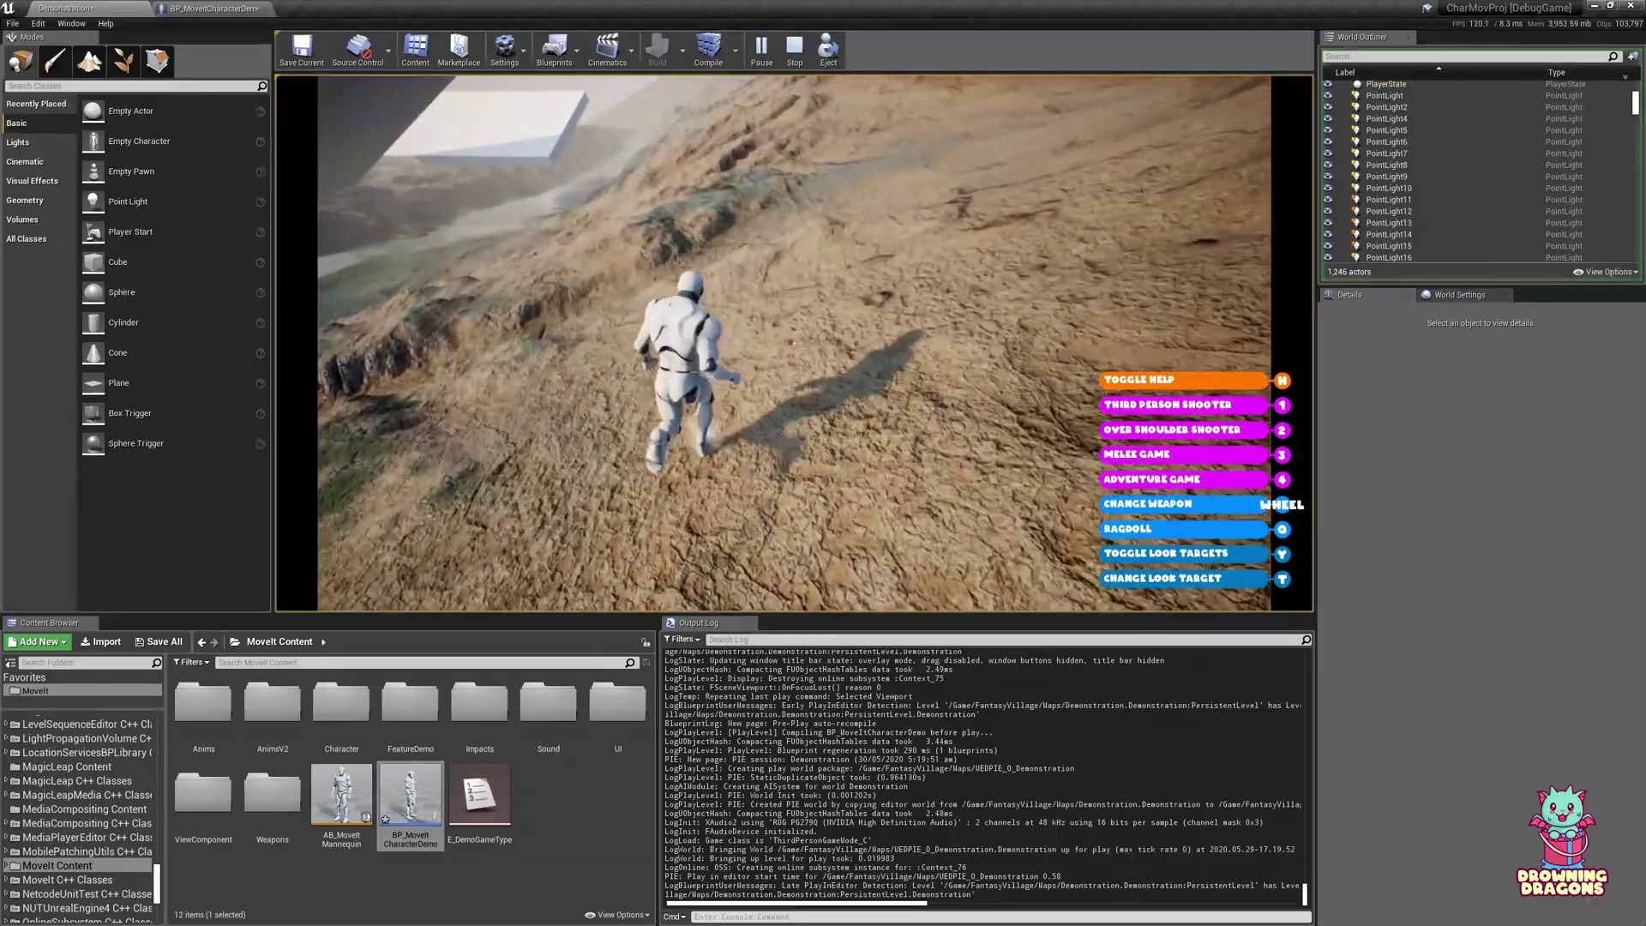
pyautogui.press('x')
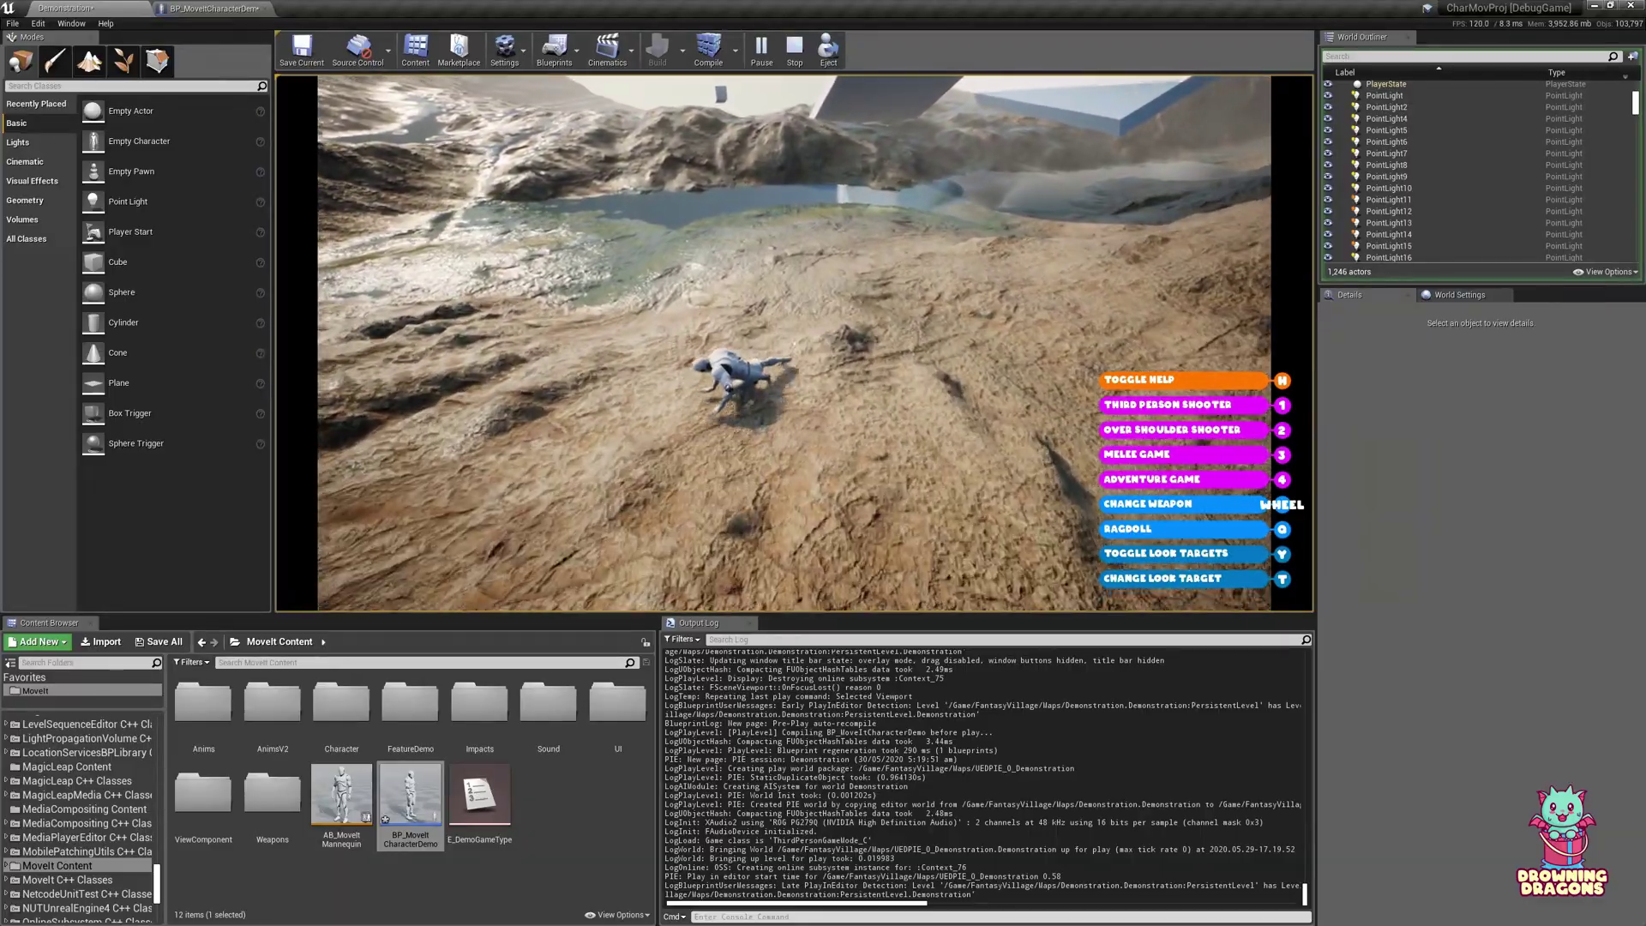
pyautogui.press('q')
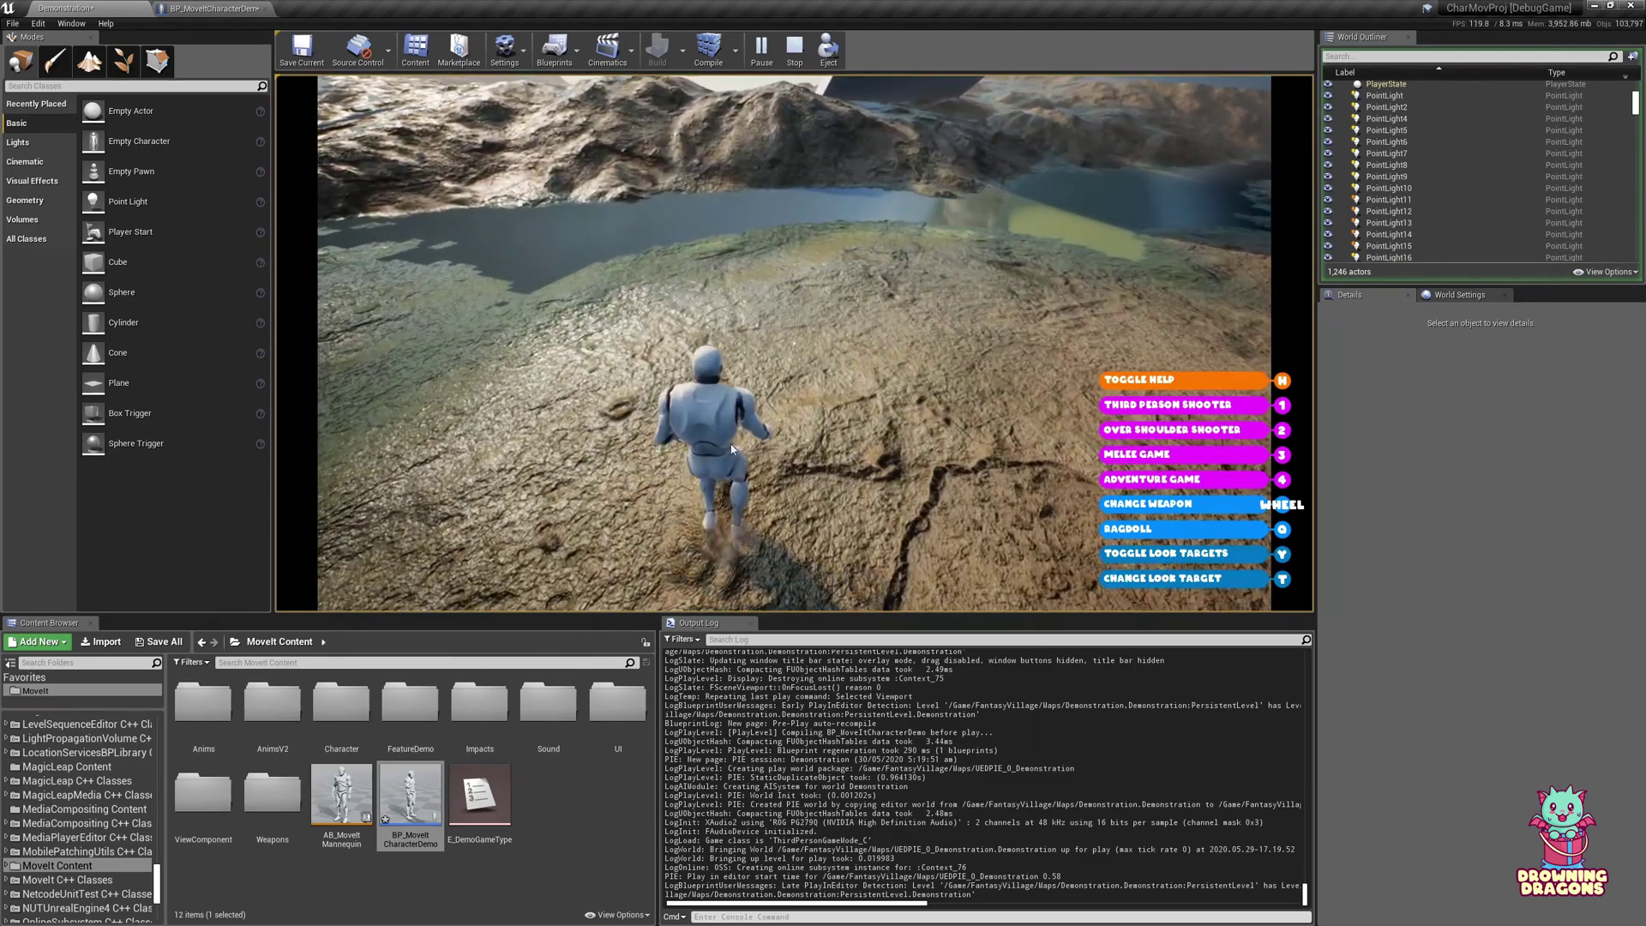
pyautogui.press('Escape')
# Reset MICharacterMovement's Max Walk Speed and Ground Friction Floor Sliding to their defaults, and set Max Acceleration Floor Sliding to 1024.
pyautogui.click(243, 7)
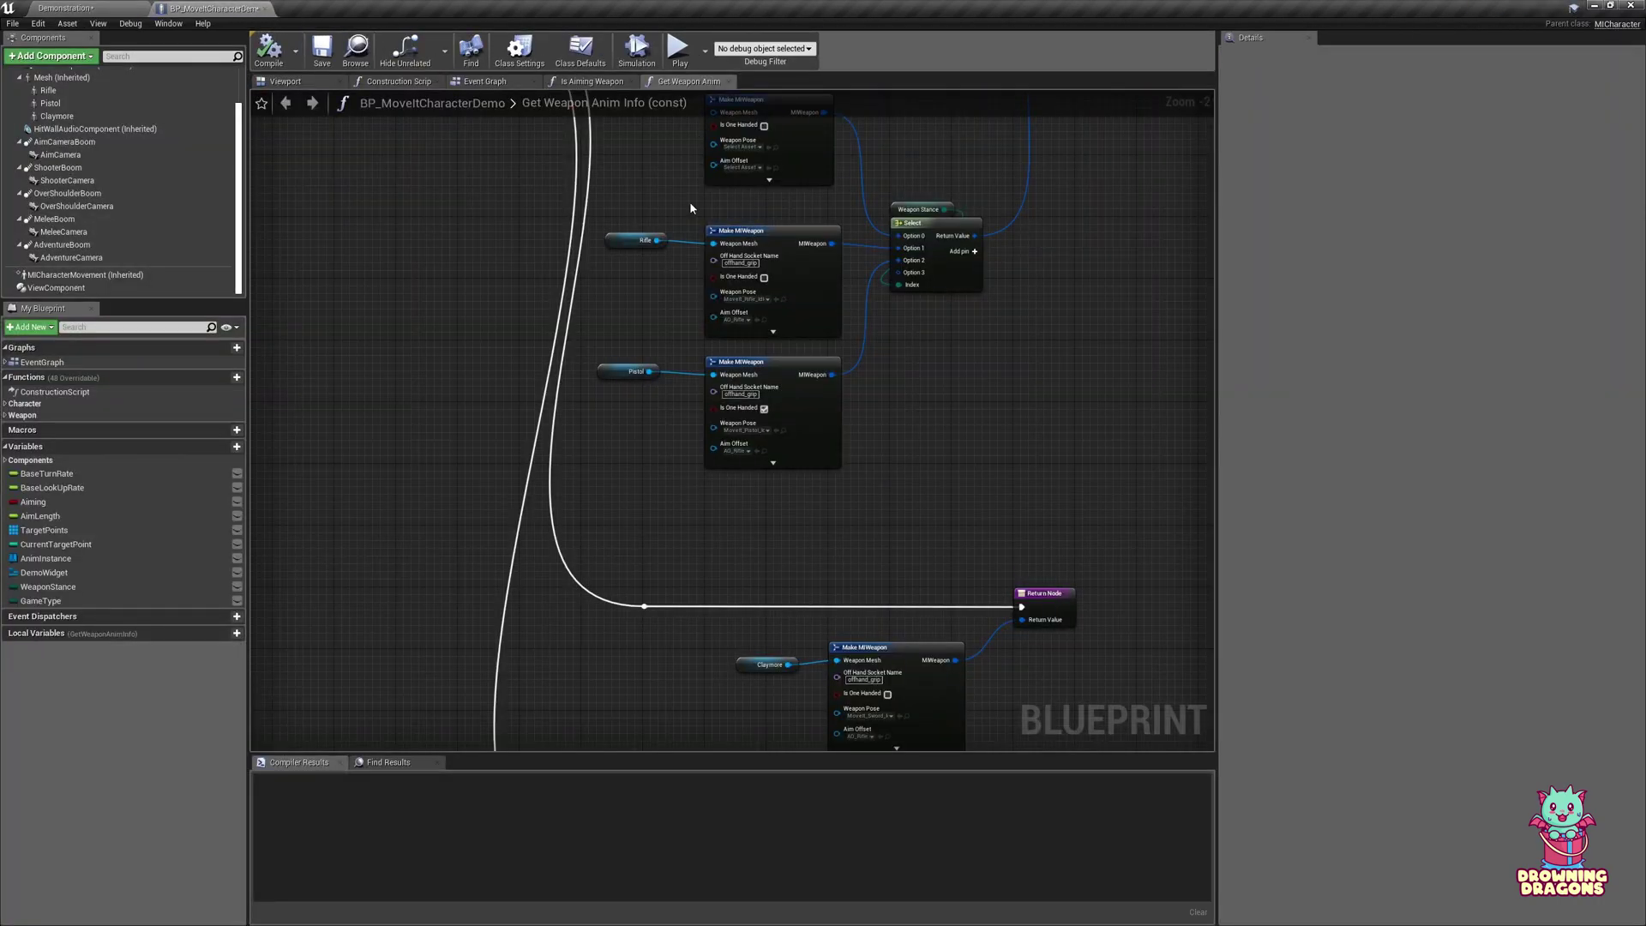
pyautogui.click(125, 275)
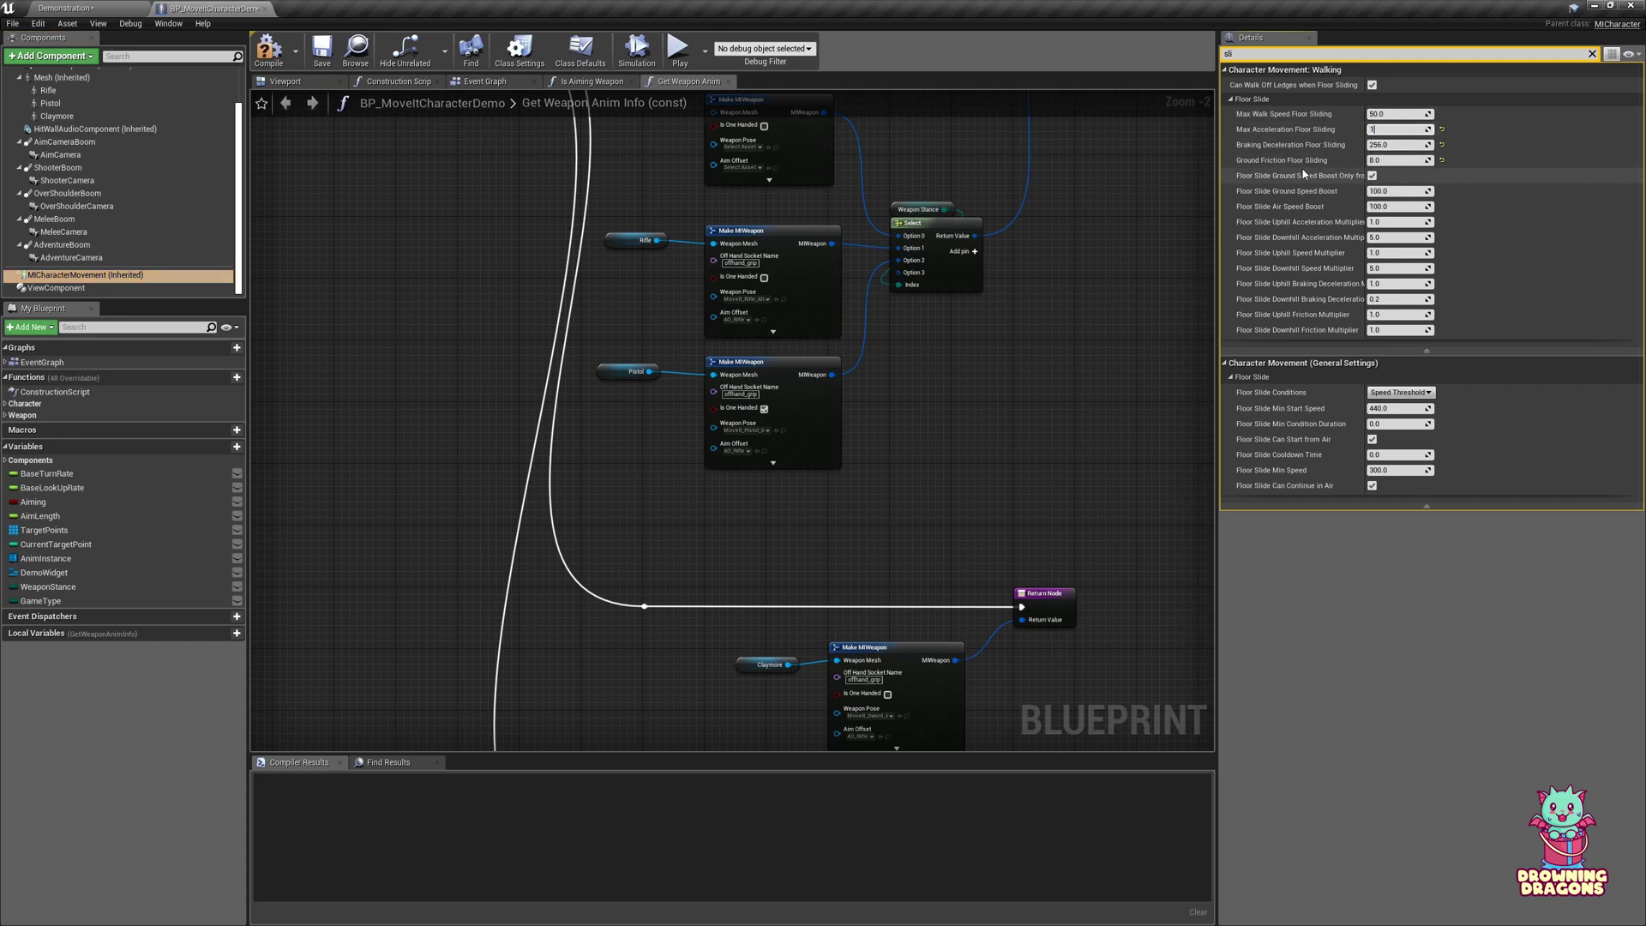
pyautogui.click(1308, 145)
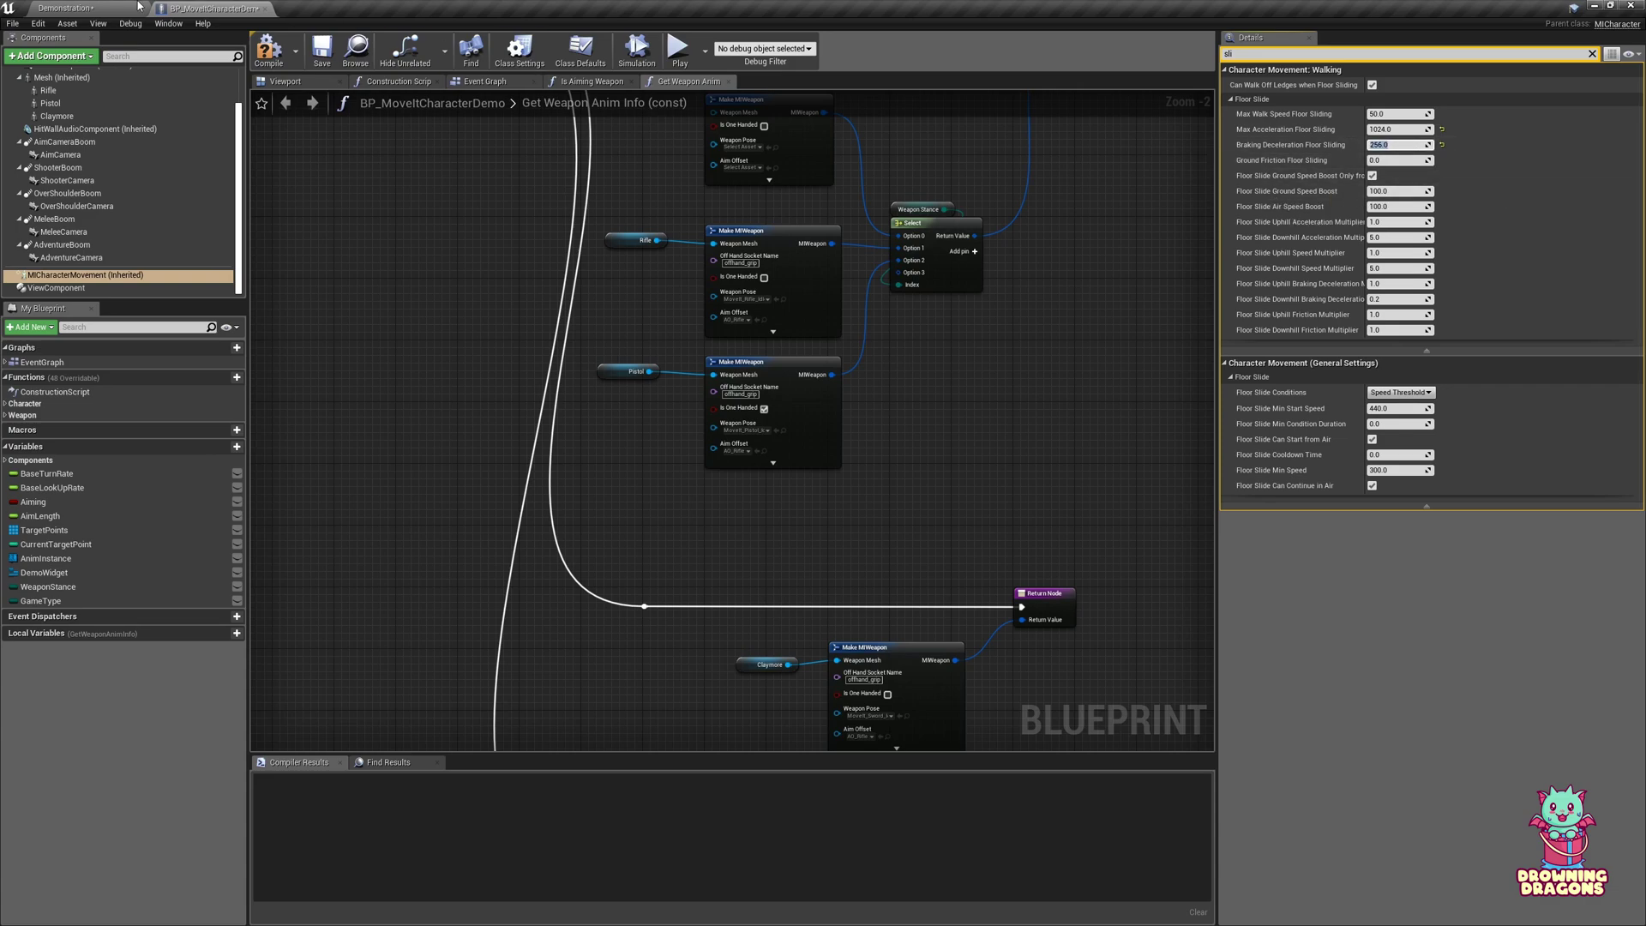
# Play the Demonstration level from the white ramp, run along it to test the slide settings, and end the session.
pyautogui.click(102, 8)
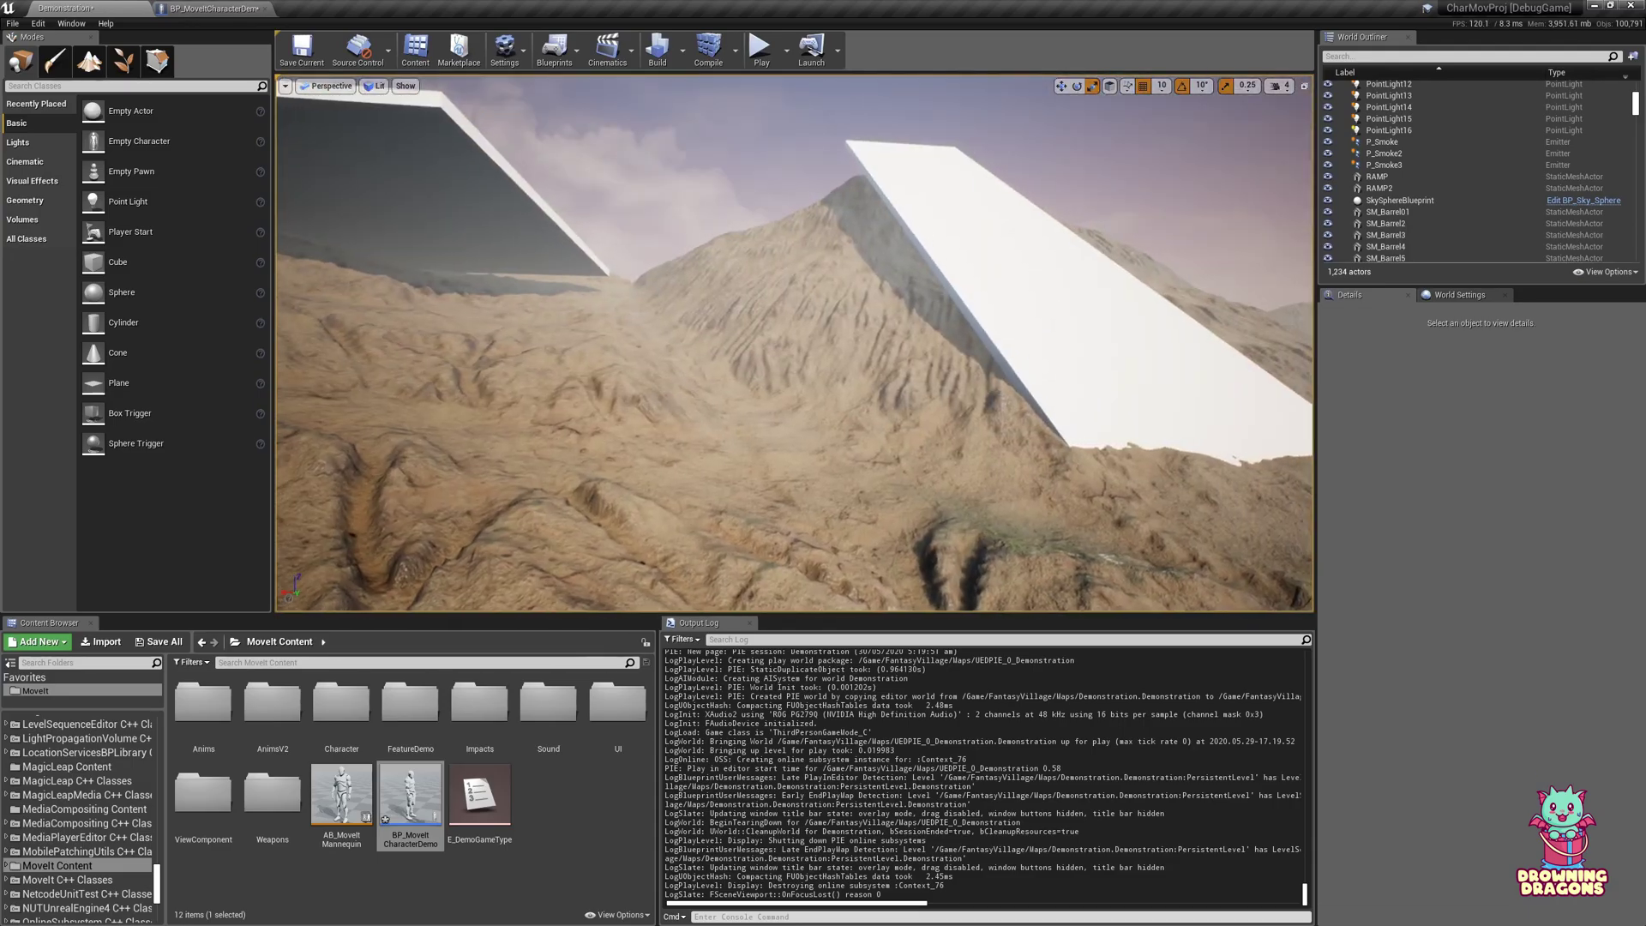
pyautogui.moveTo(794, 343); pyautogui.dragTo(574, 369, button='right')
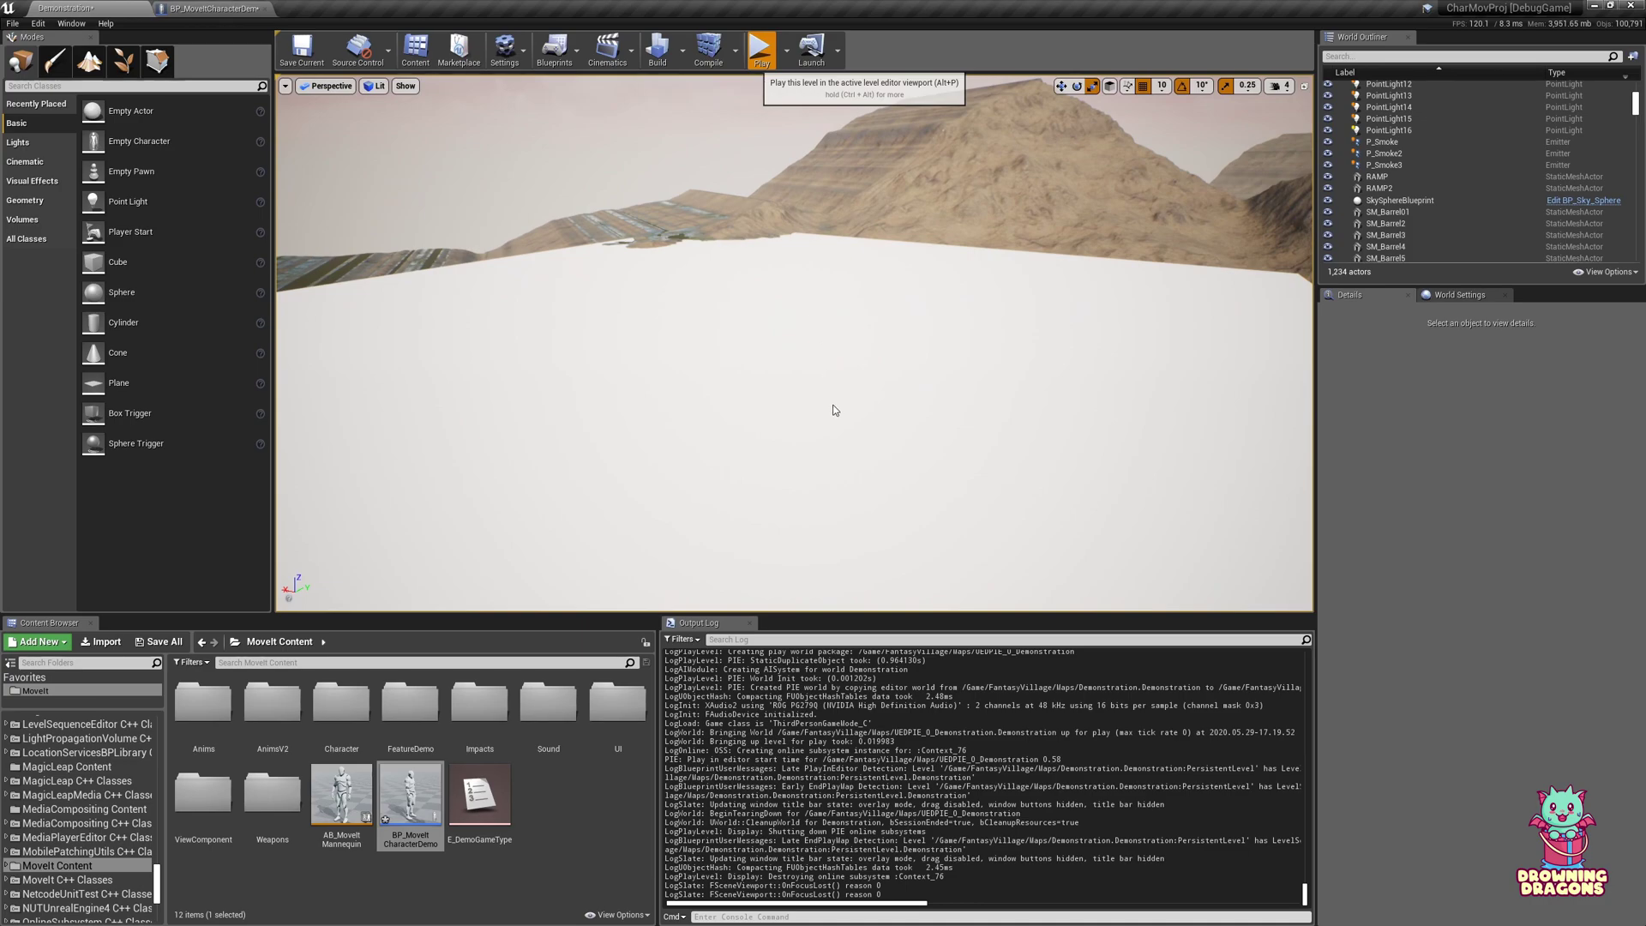
pyautogui.hotkey('alt', 'p')
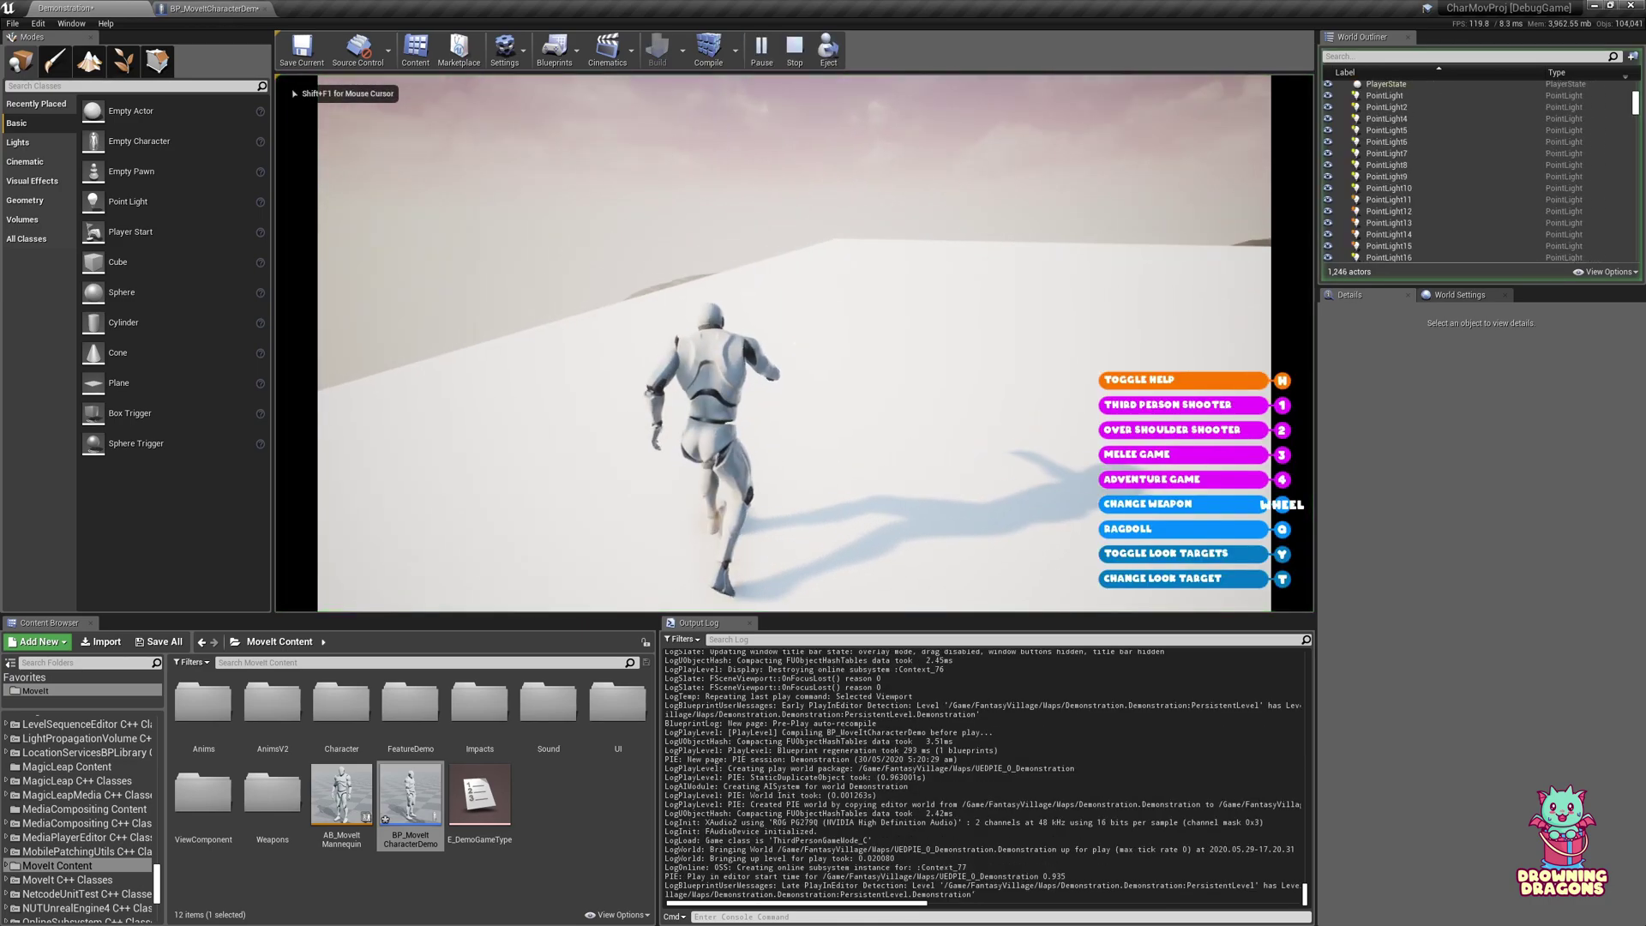
pyautogui.press('w')
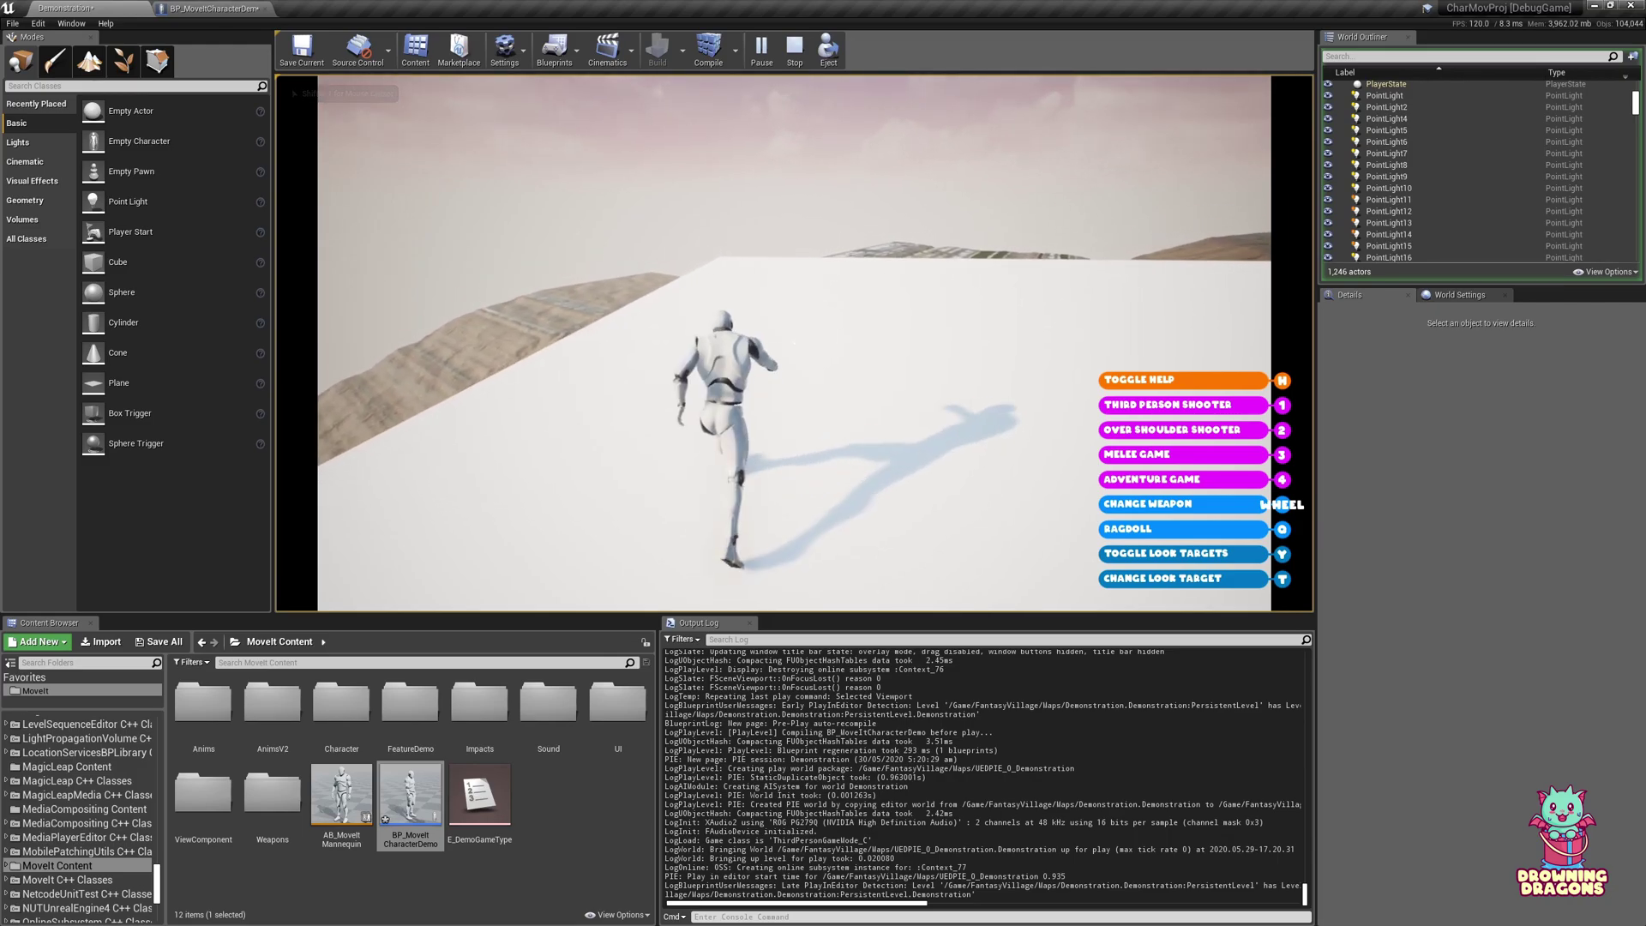
pyautogui.press('Escape')
# Set MICharacterMovement's Braking Deceleration Floor Sliding to 128 and Floor Slide Min Speed to 150.
pyautogui.click(209, 9)
pyautogui.click(117, 275)
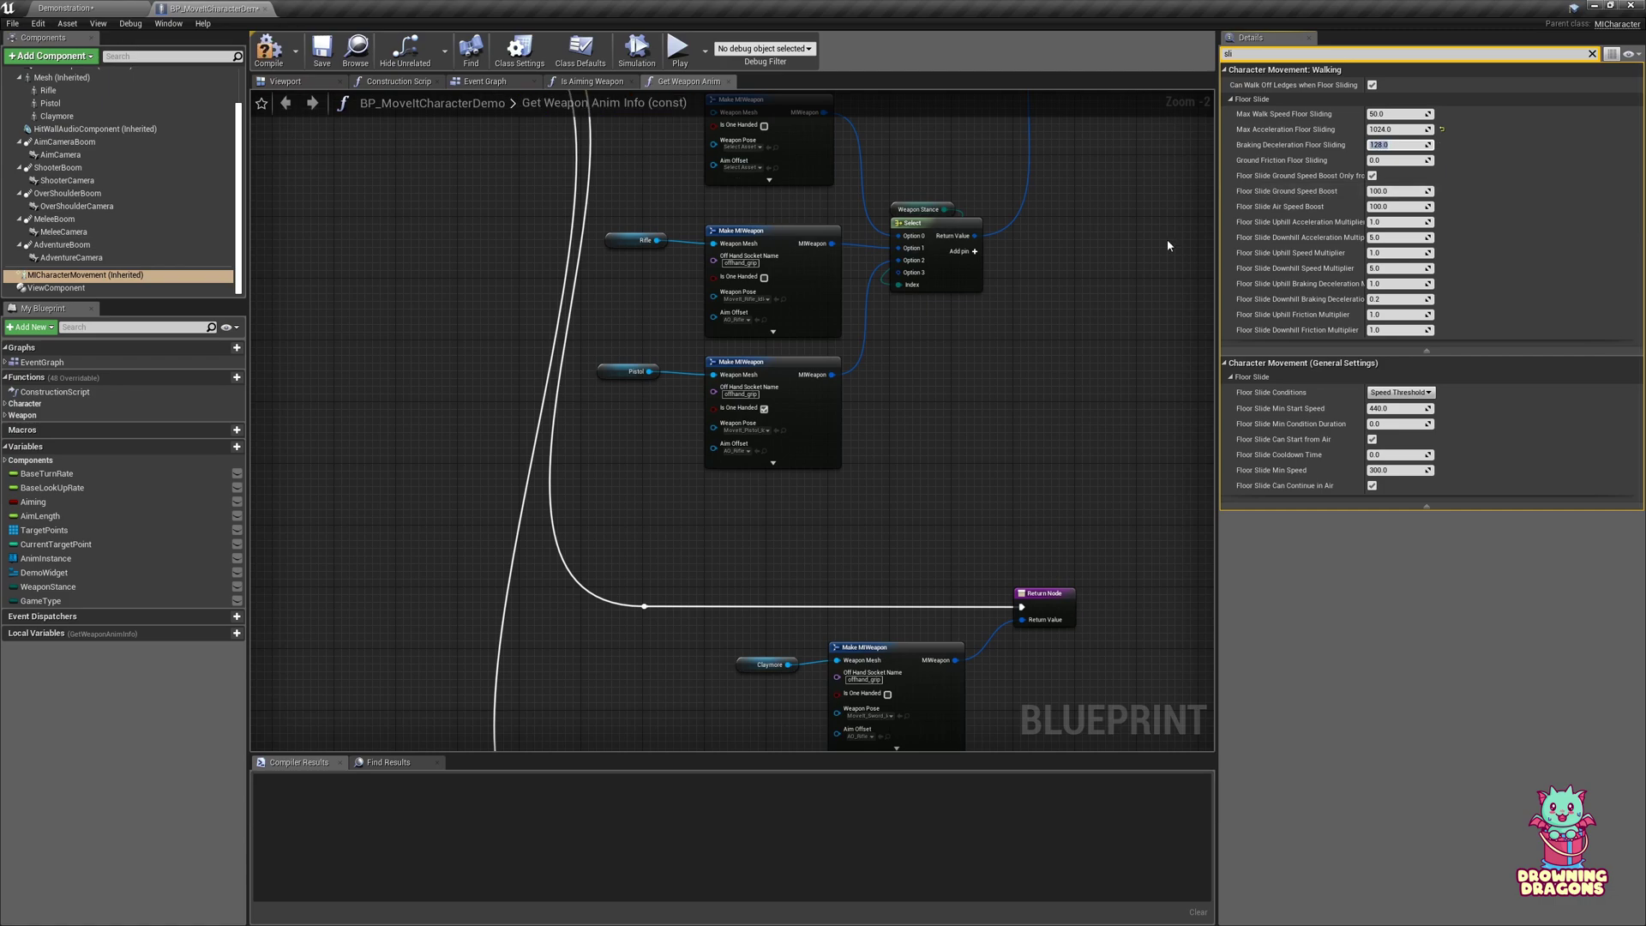
pyautogui.click(1371, 486)
# Play the Demonstration level and test floor sliding on the white ramp with the lowered braking and minimum speed, ending the session.
pyautogui.click(90, 7)
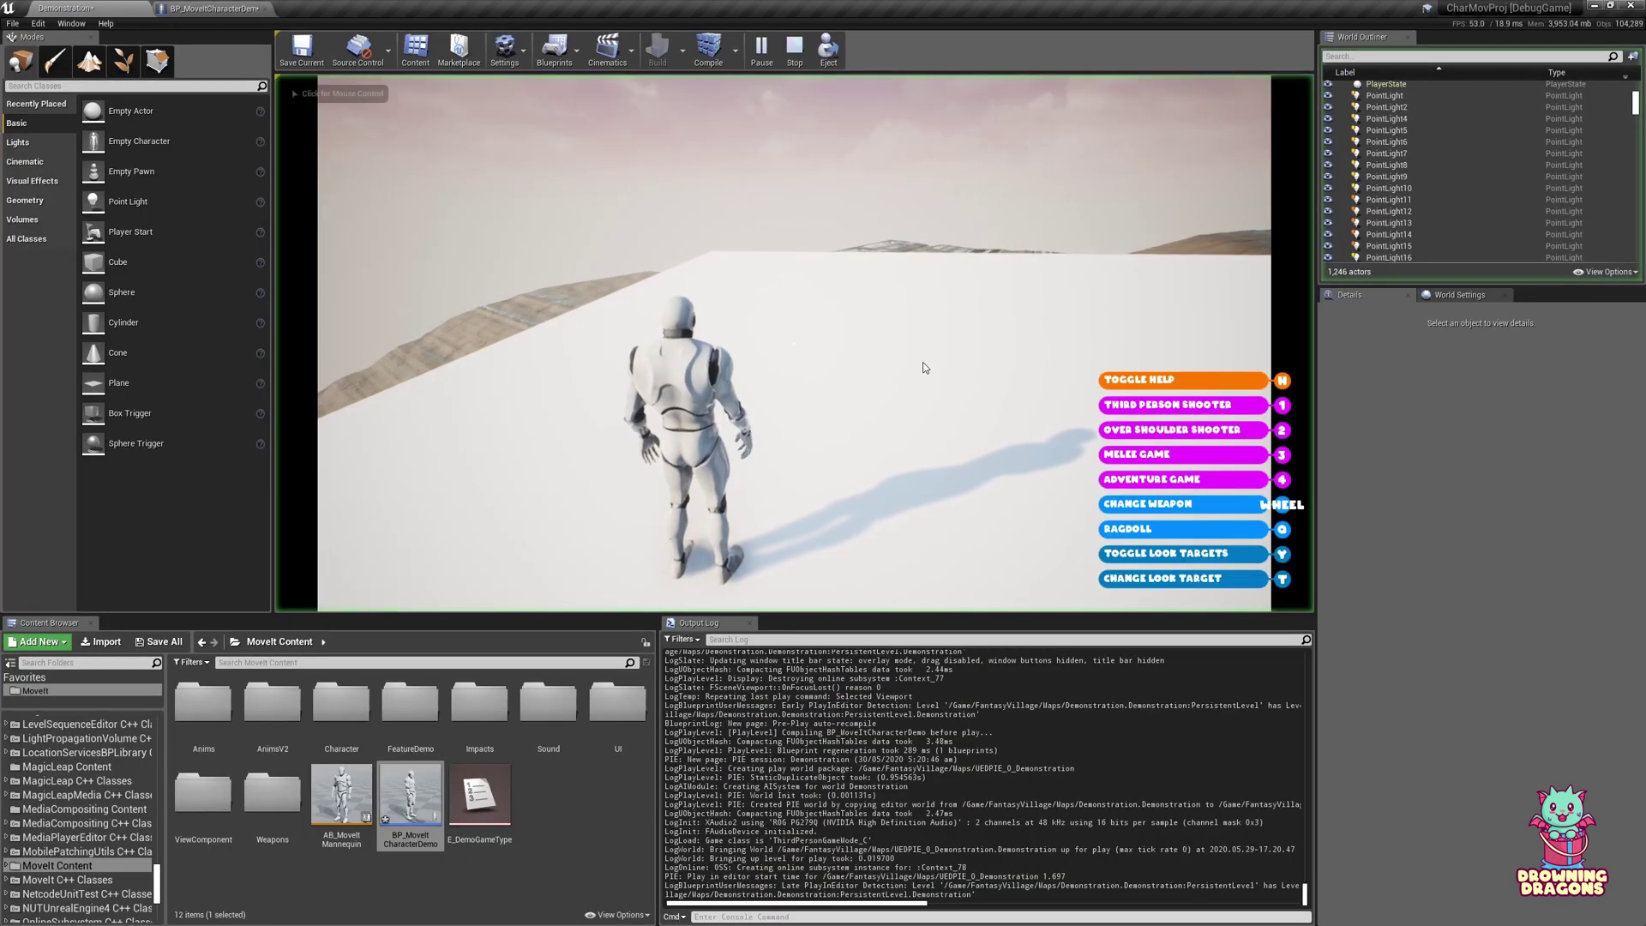
pyautogui.click(925, 368)
pyautogui.press('w')
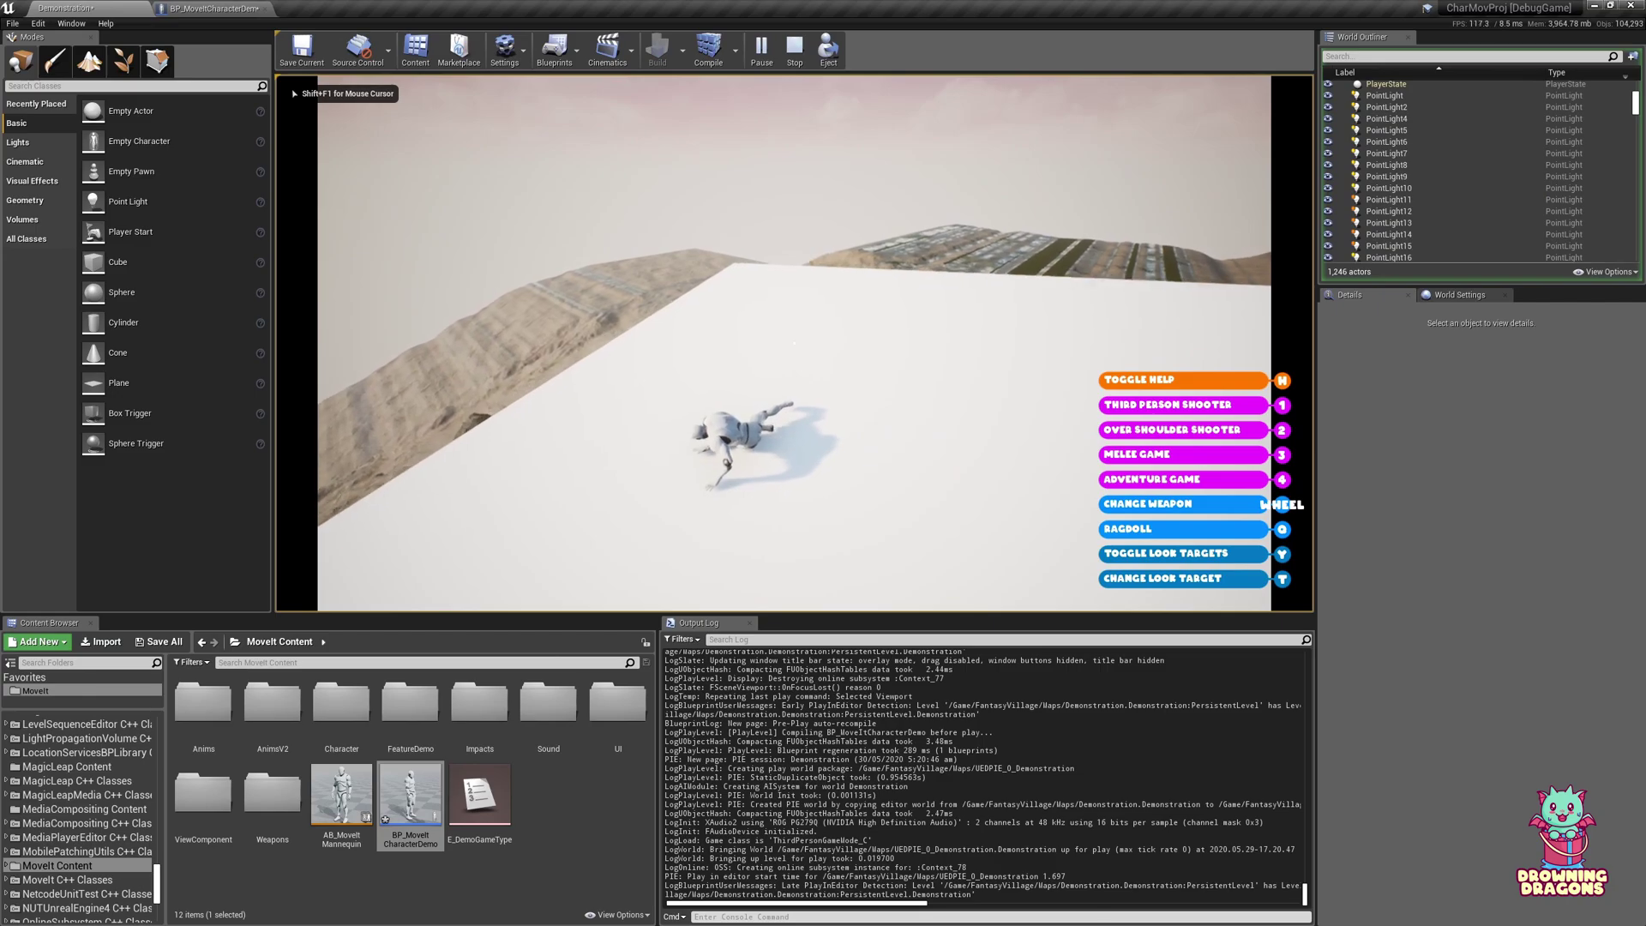
pyautogui.press('w')
pyautogui.press('w')
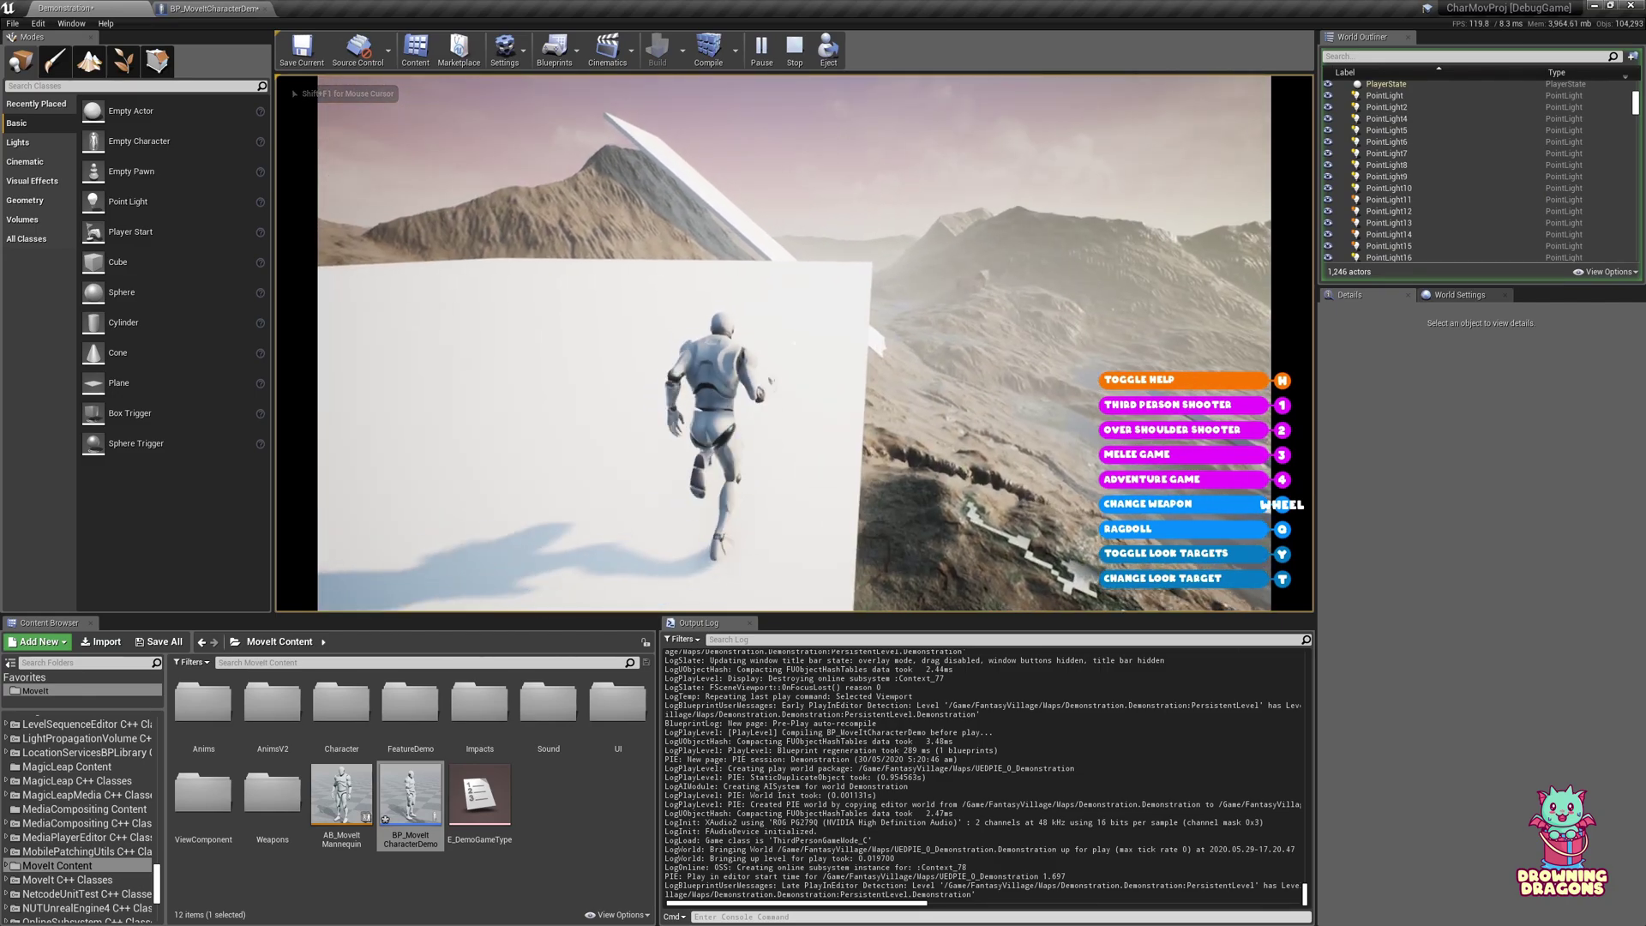
pyautogui.press('w')
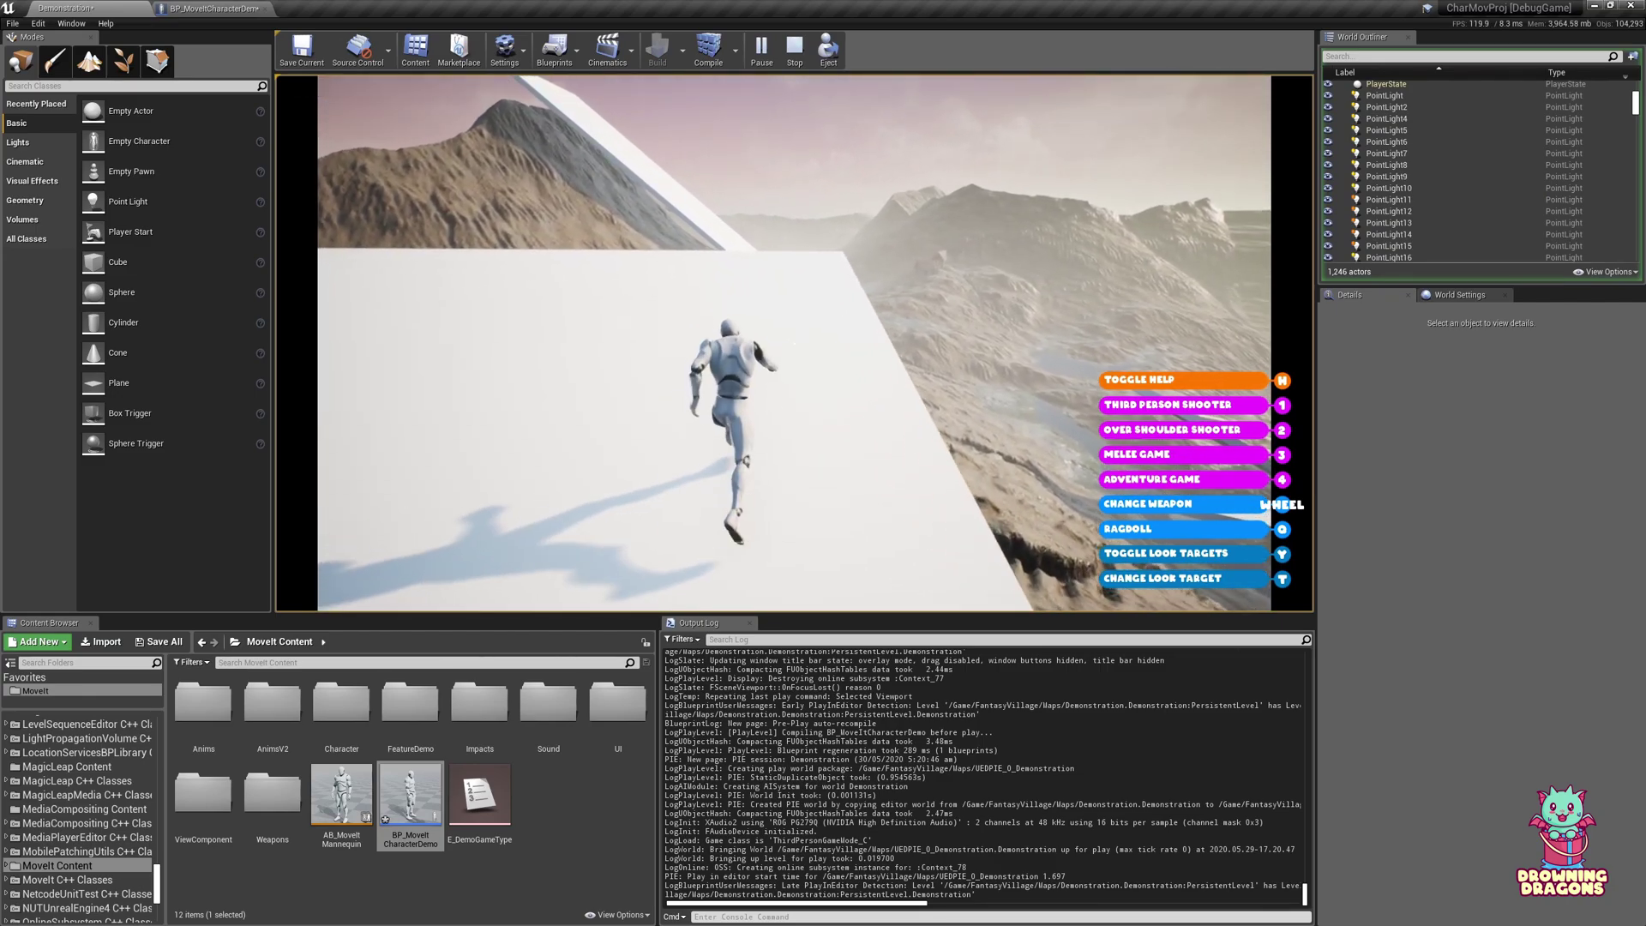
pyautogui.press('q')
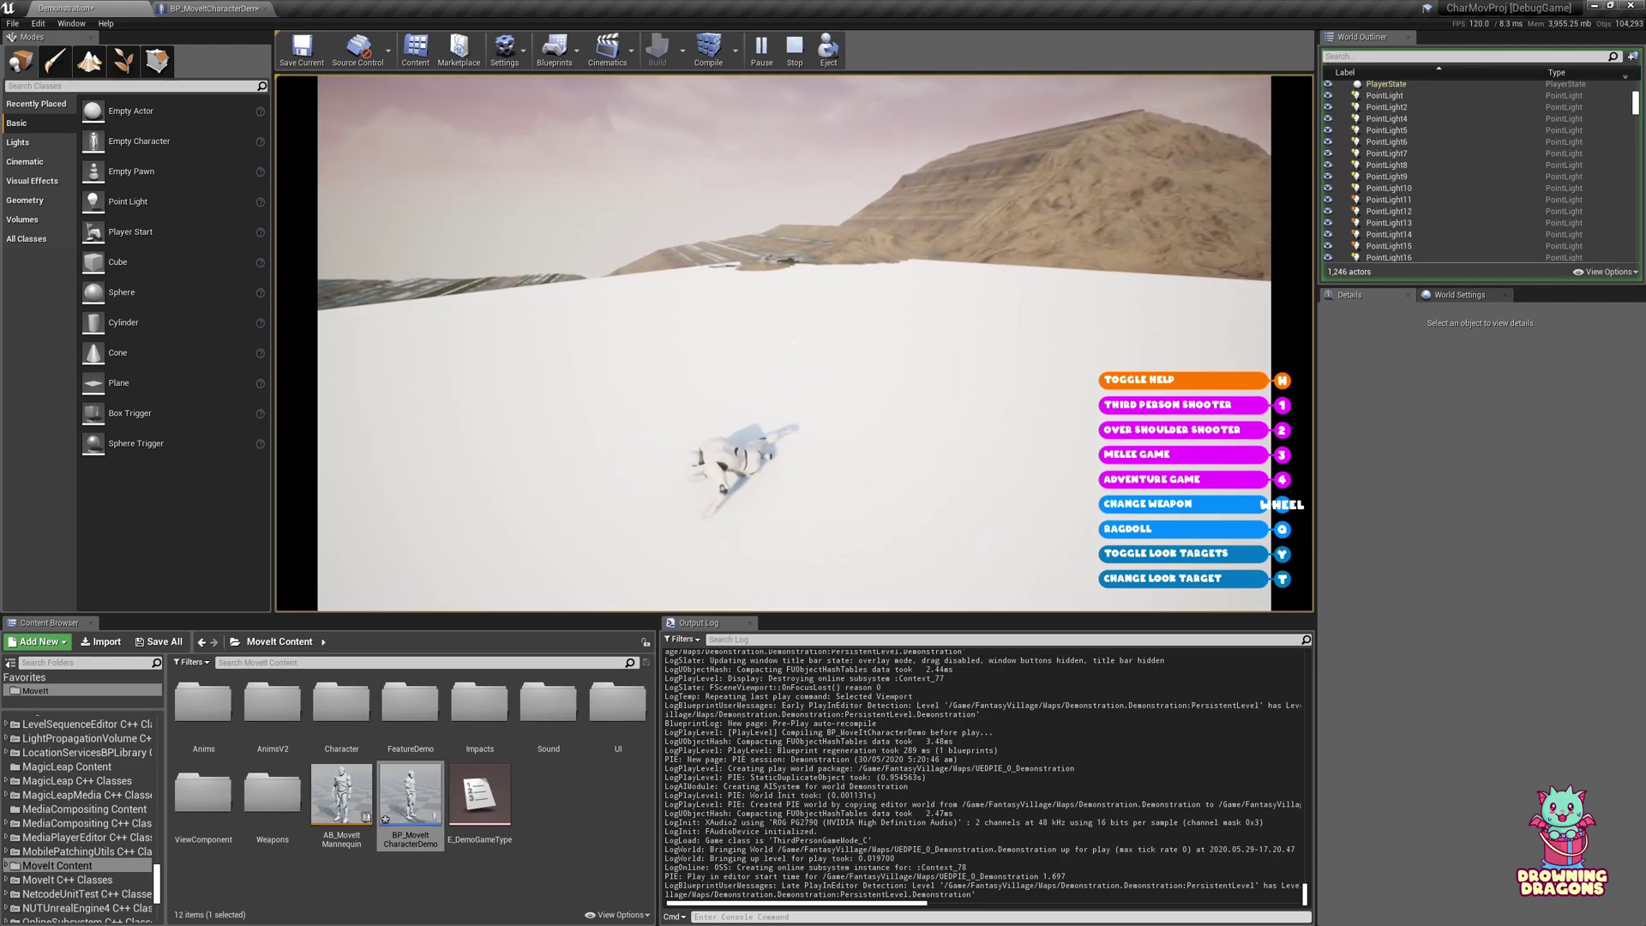
pyautogui.press('Escape')
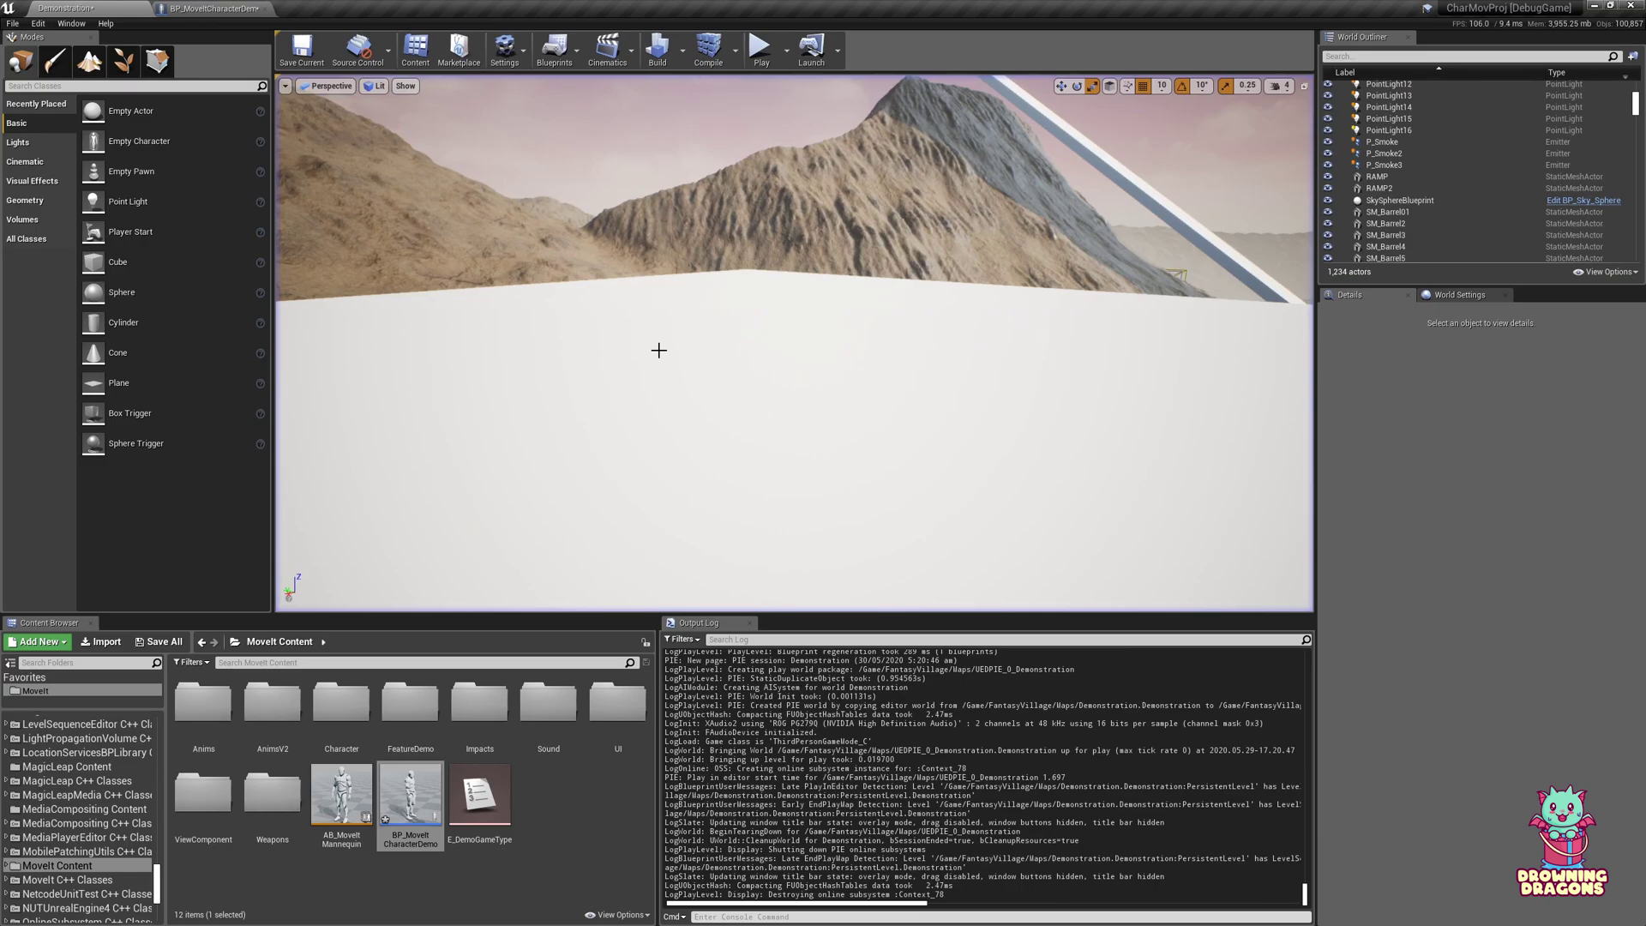
# Start play on the steep white ramp, test running up and moving back down the slope, and end the session.
pyautogui.moveTo(658, 350); pyautogui.dragTo(891, 330, button='right')
pyautogui.press('w')
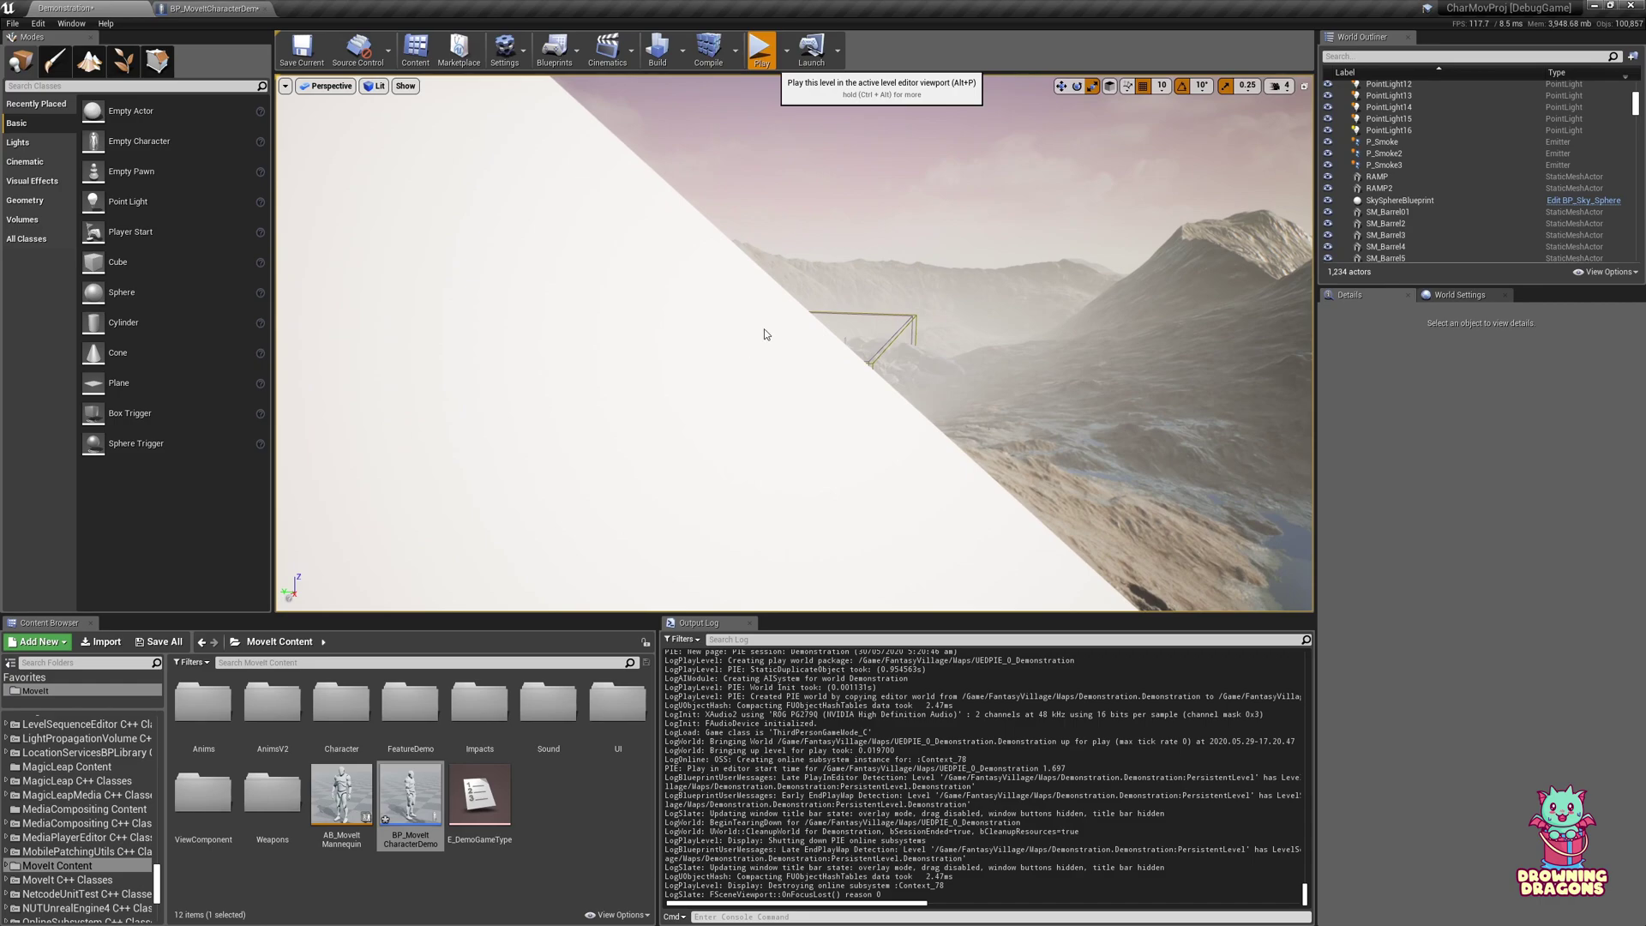
pyautogui.click(764, 329)
pyautogui.press('w')
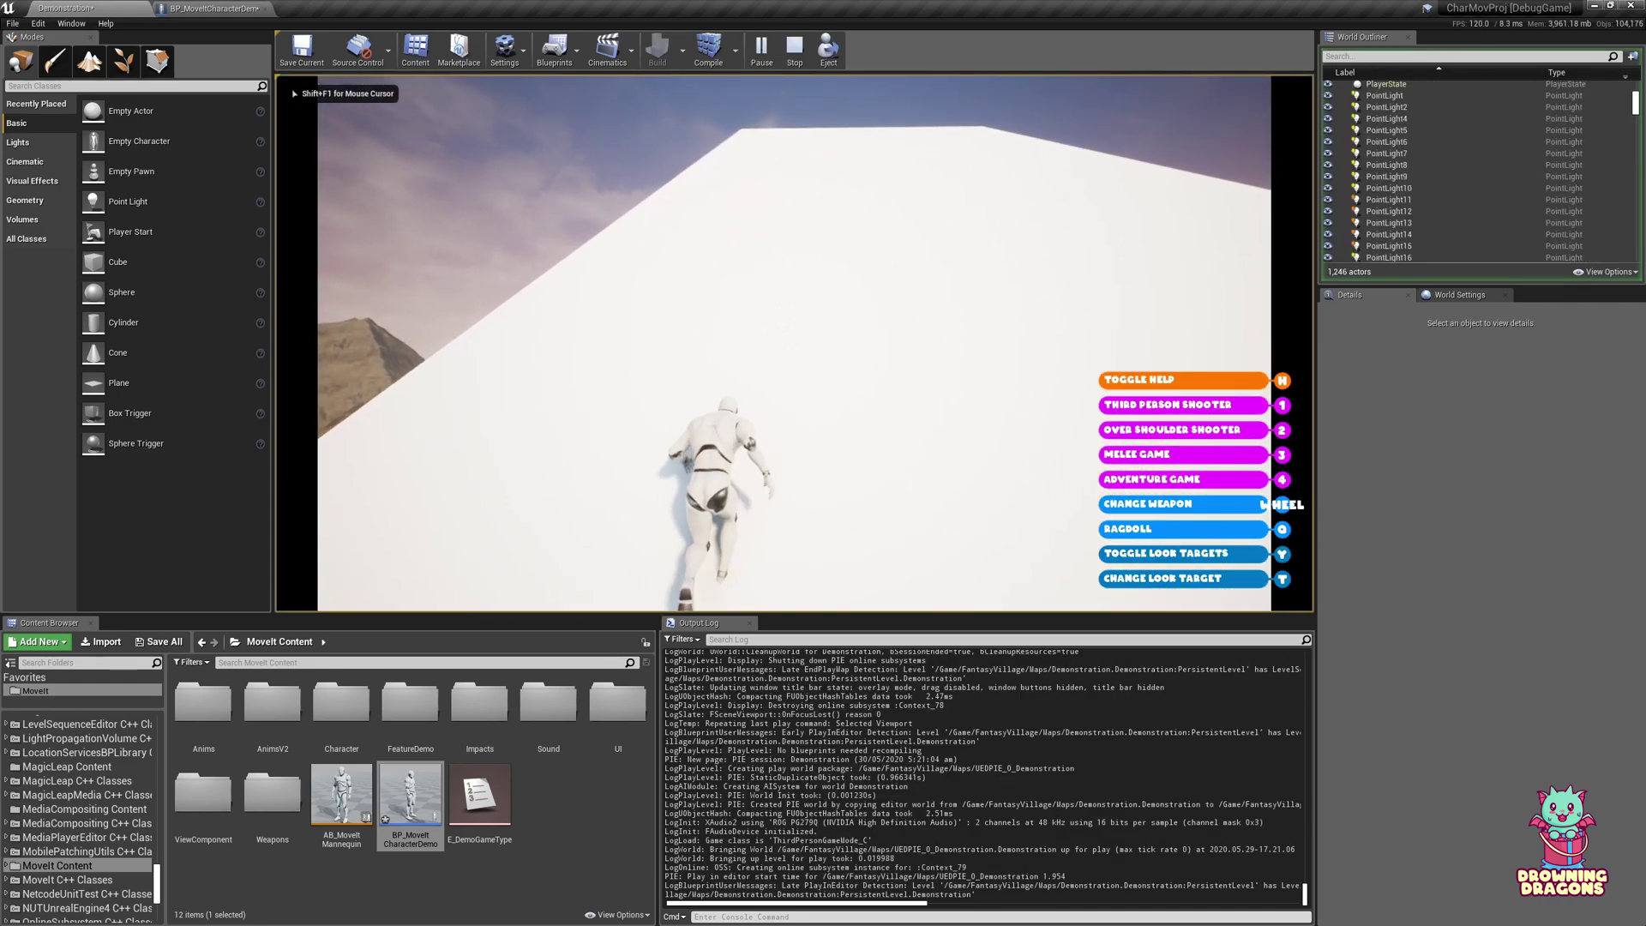
pyautogui.press('w')
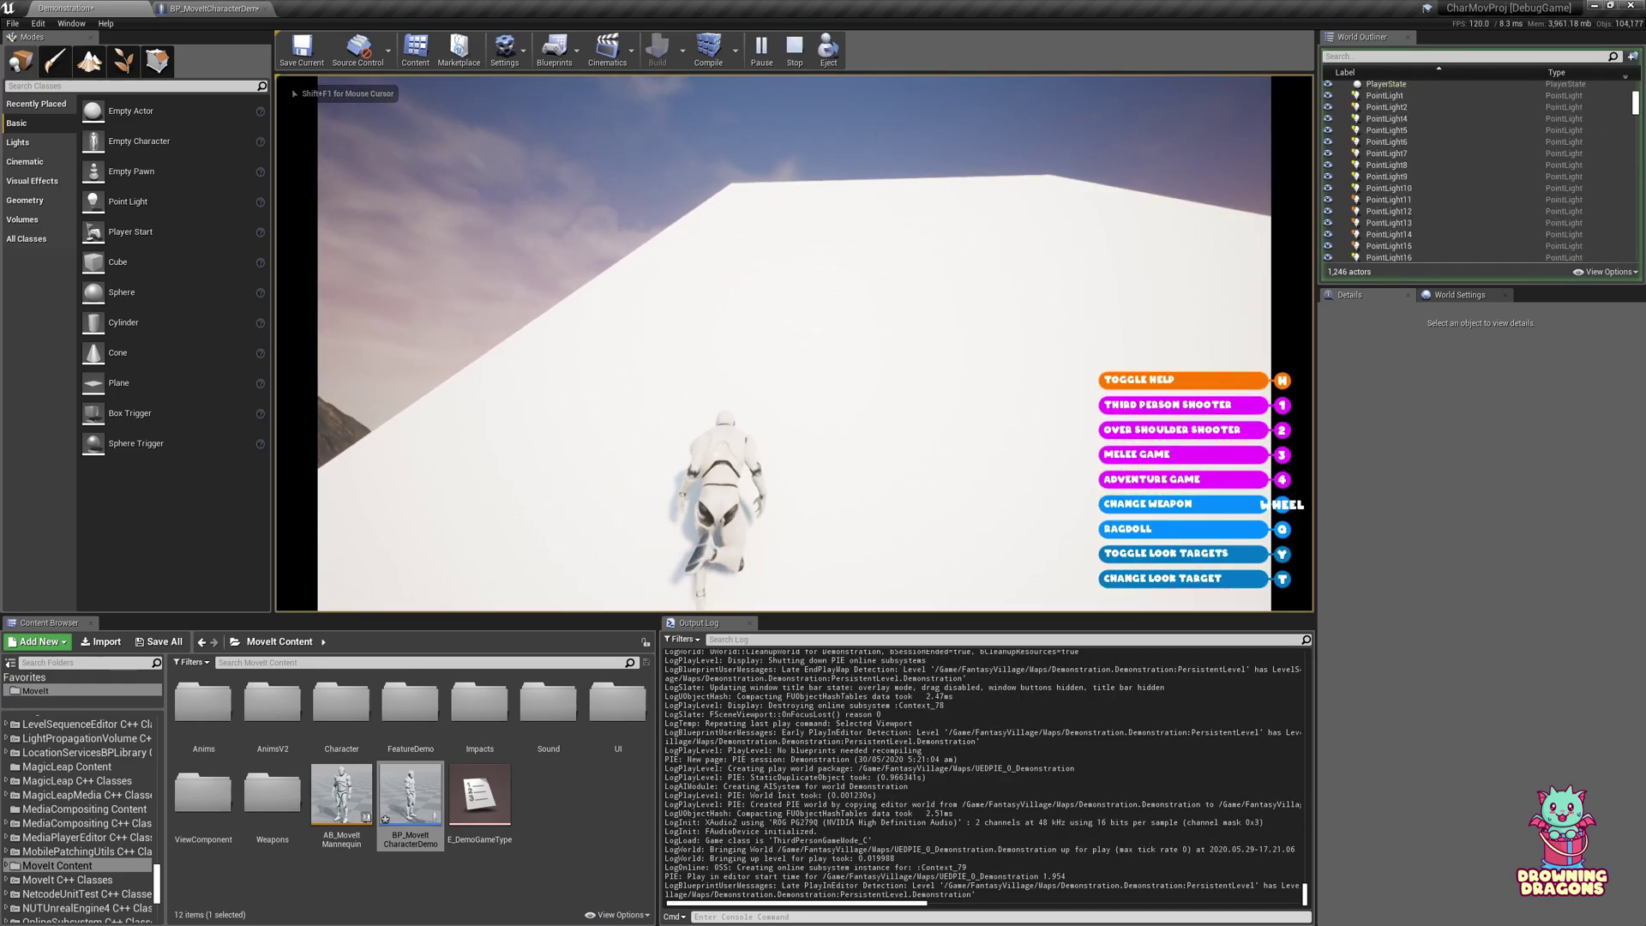
pyautogui.press('w')
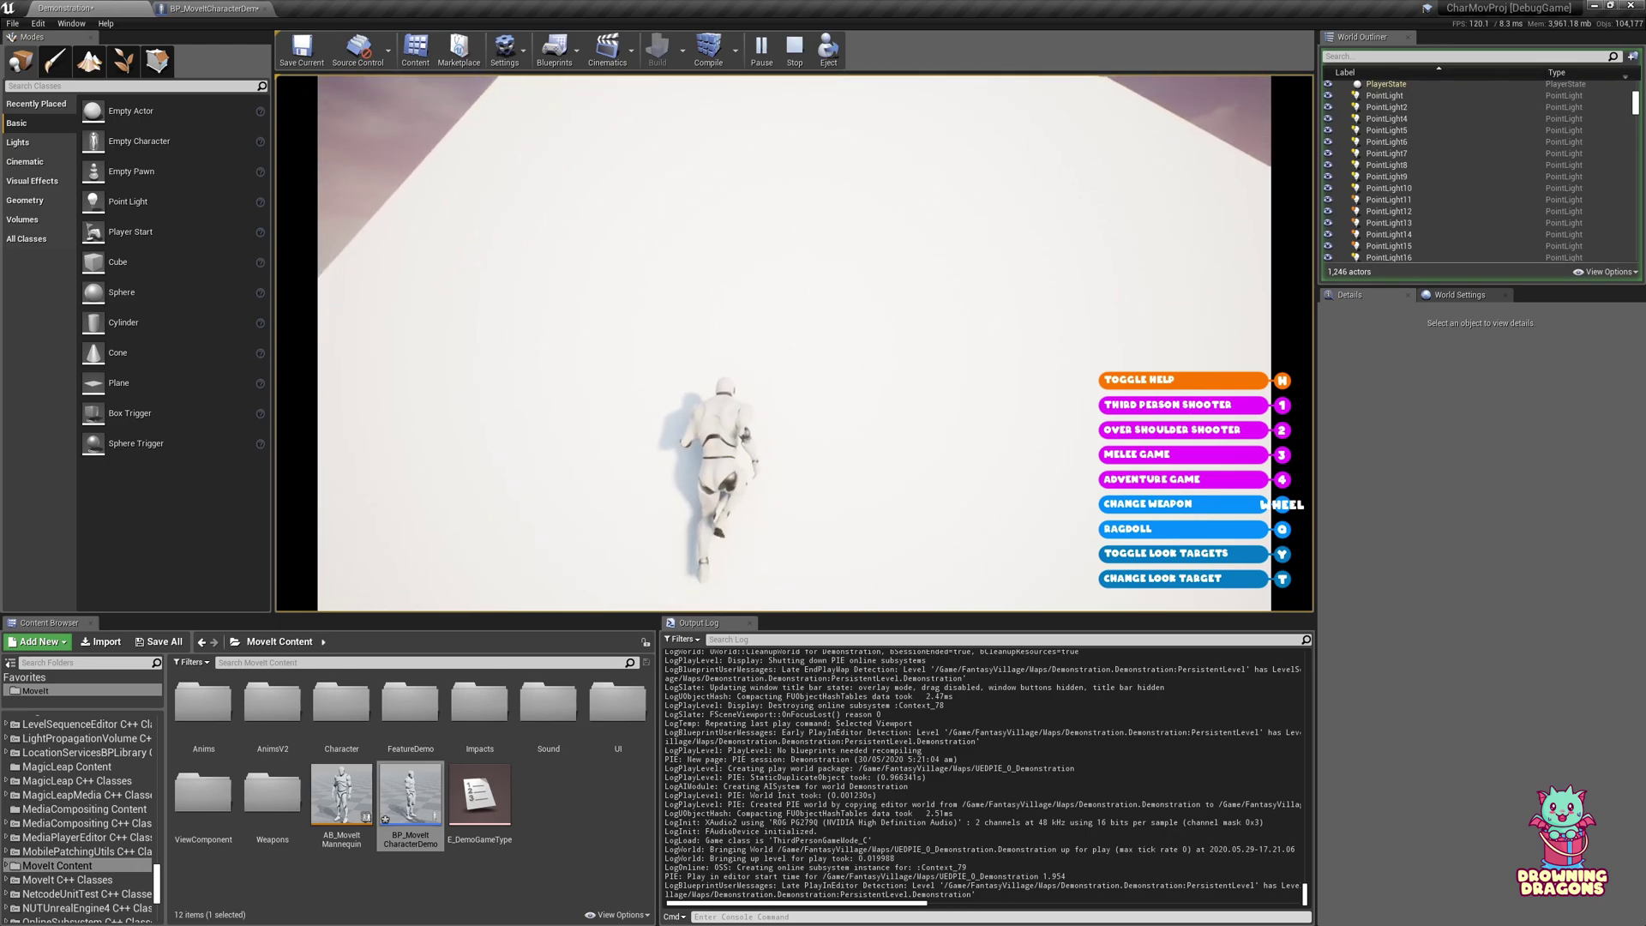
pyautogui.press('w')
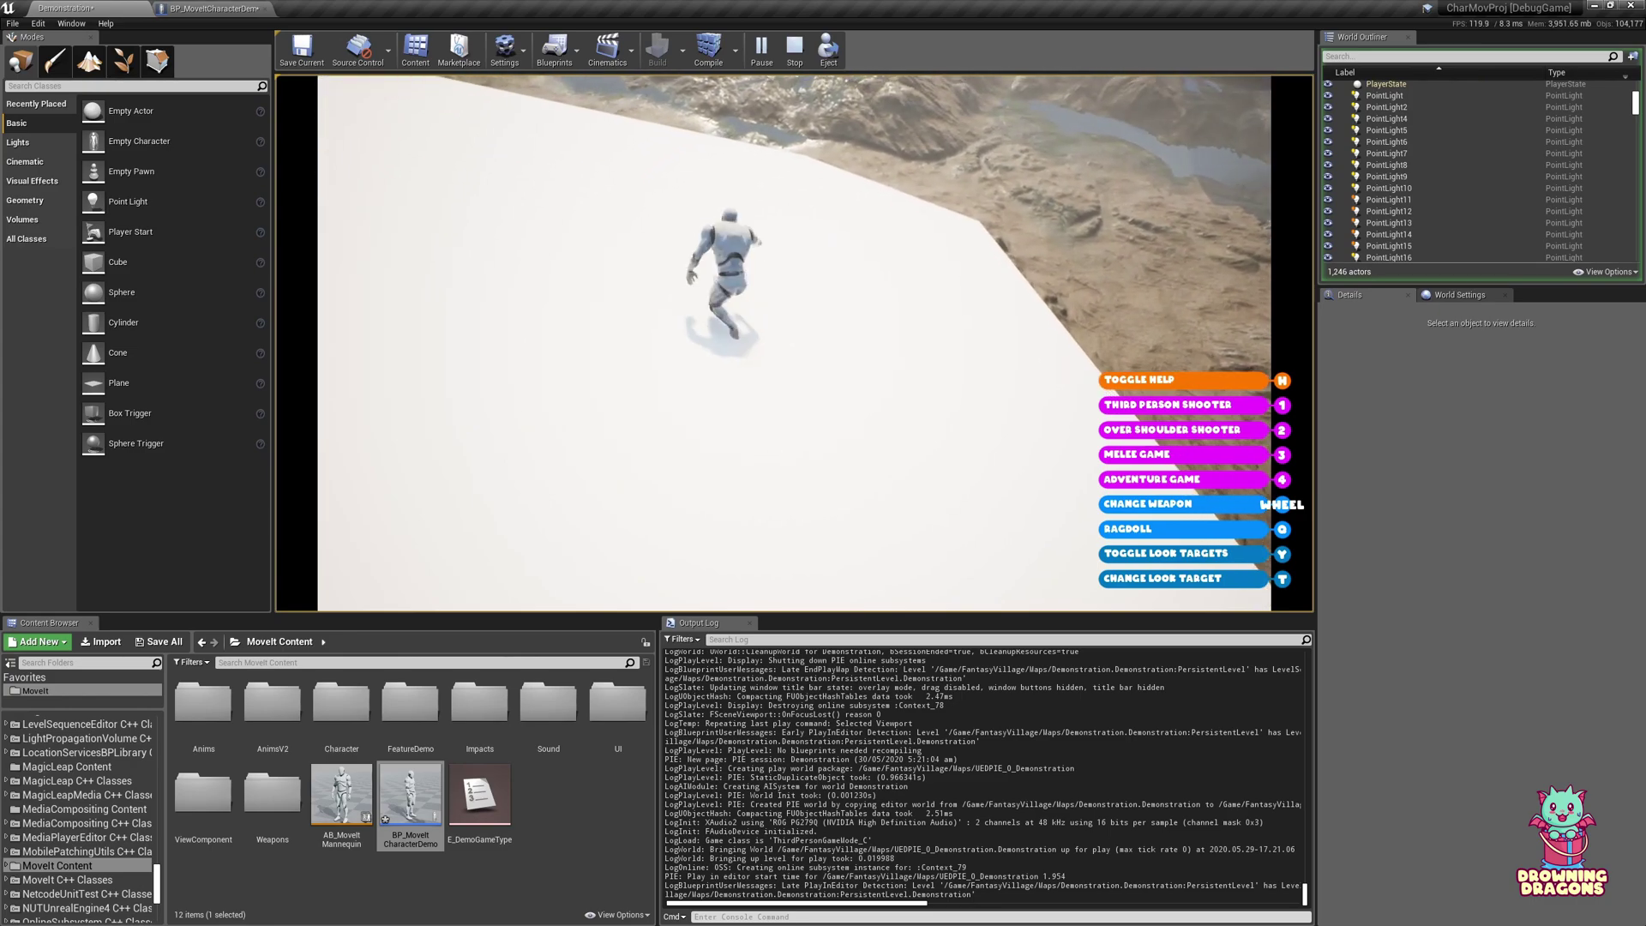
pyautogui.press('w')
pyautogui.press('w')
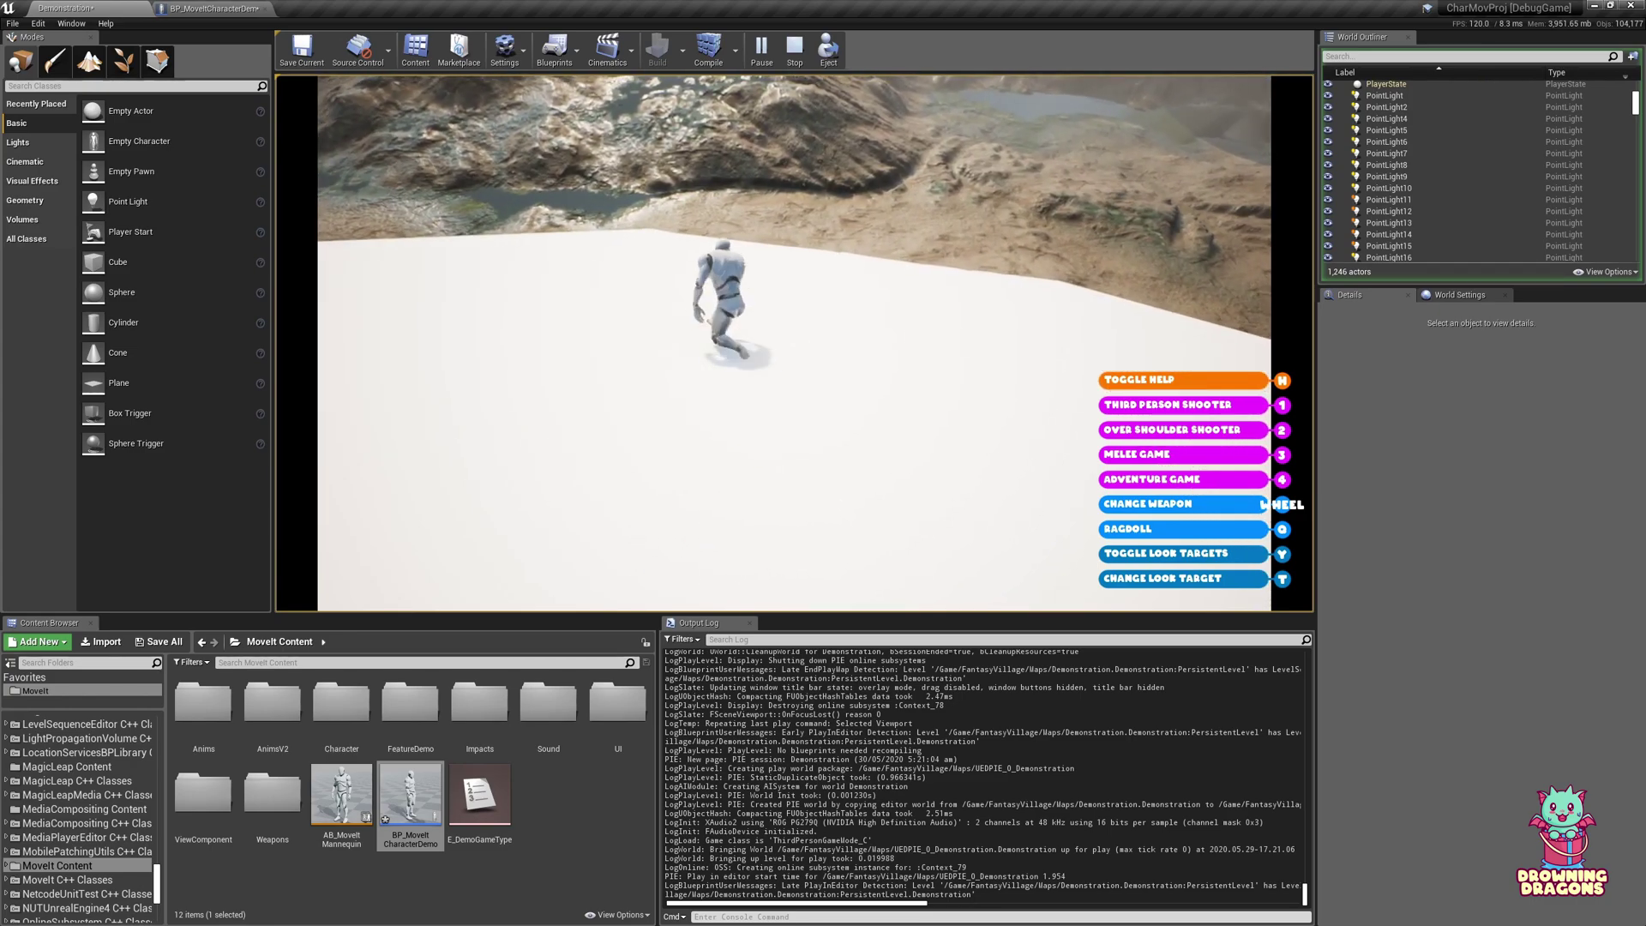
pyautogui.press('space')
pyautogui.press('Escape')
# Filter MICharacterMovement's properties by "slo" and examine the keys of the uphill and downhill speed, acceleration and braking multiplier curves.
pyautogui.click(243, 8)
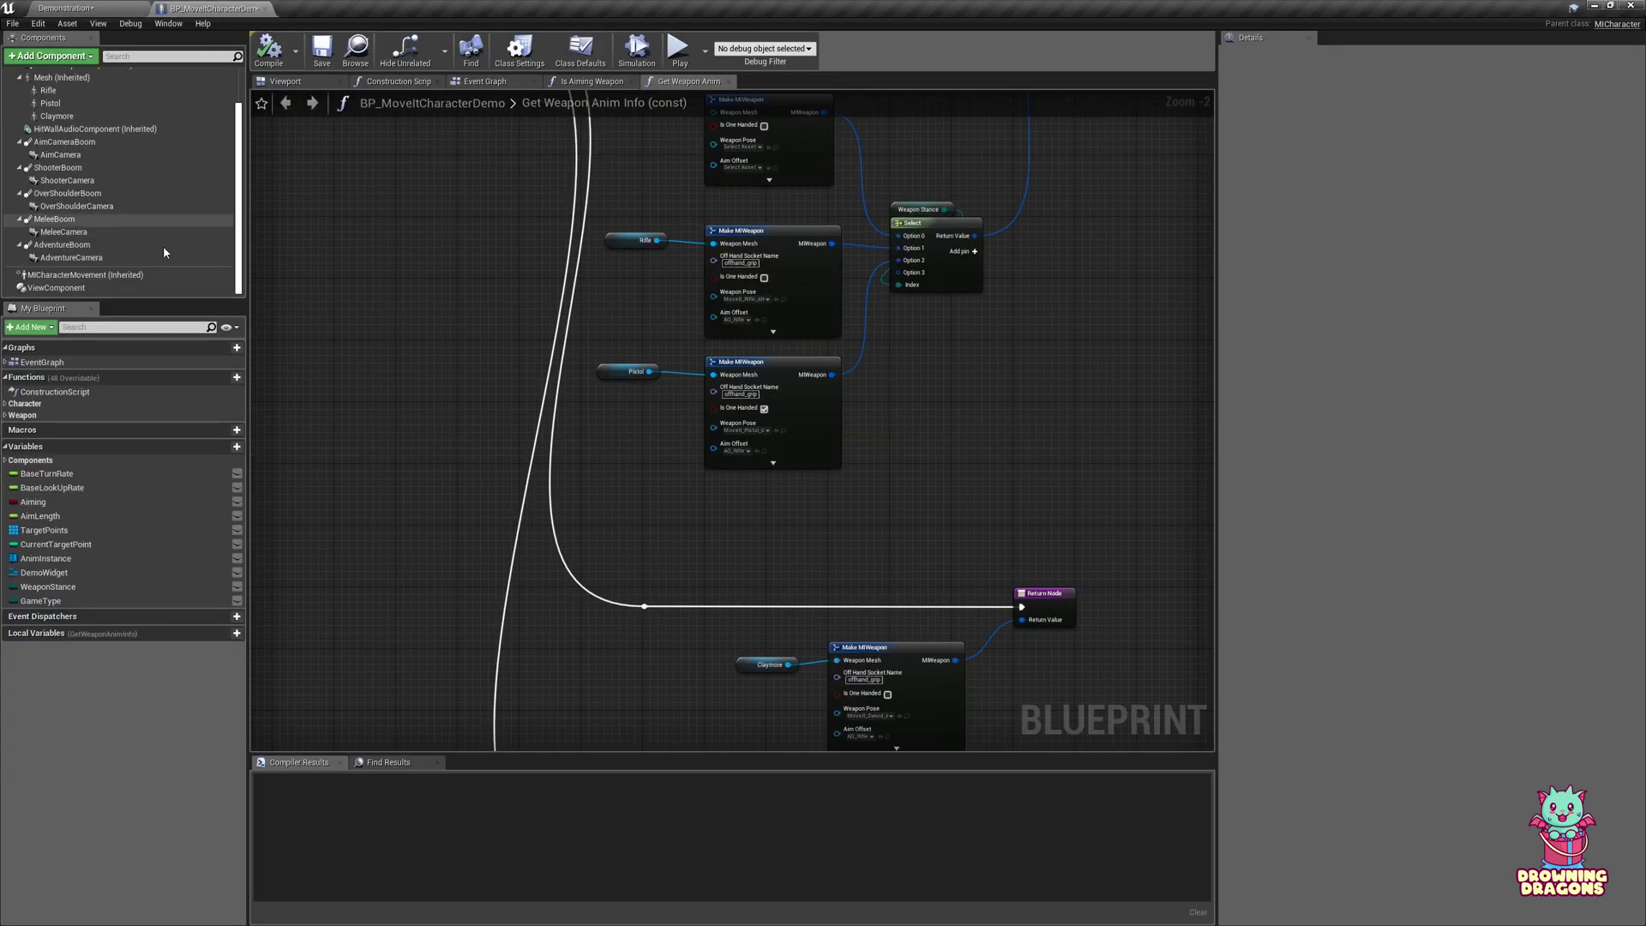
pyautogui.click(86, 275)
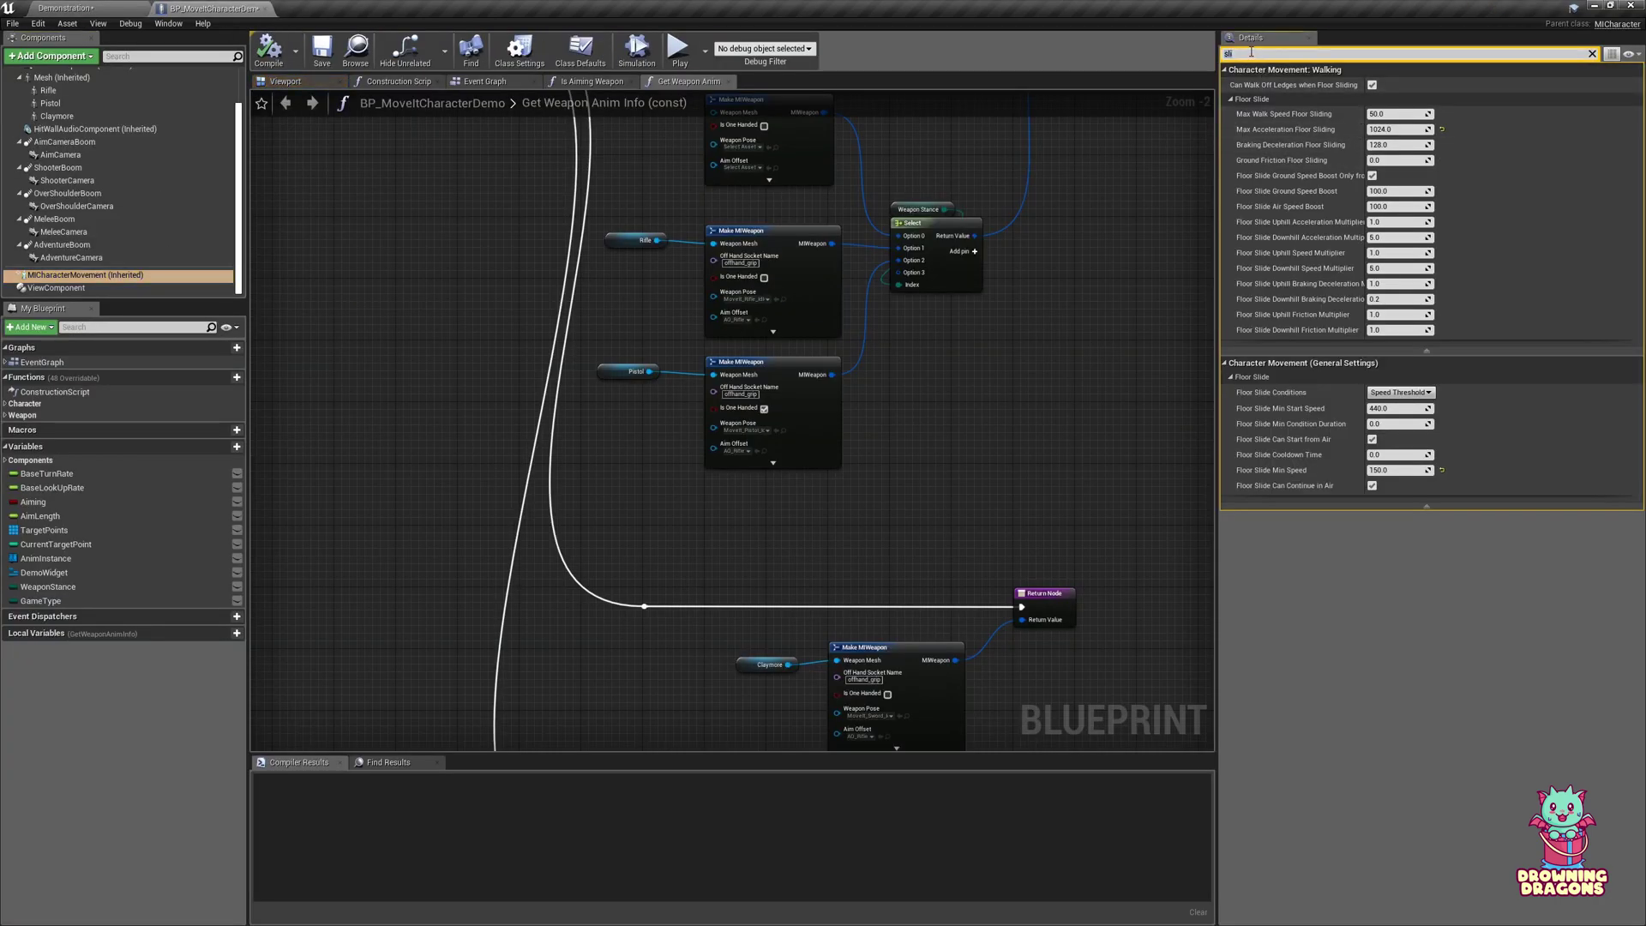
pyautogui.press('BackSpace')
pyautogui.write('o')
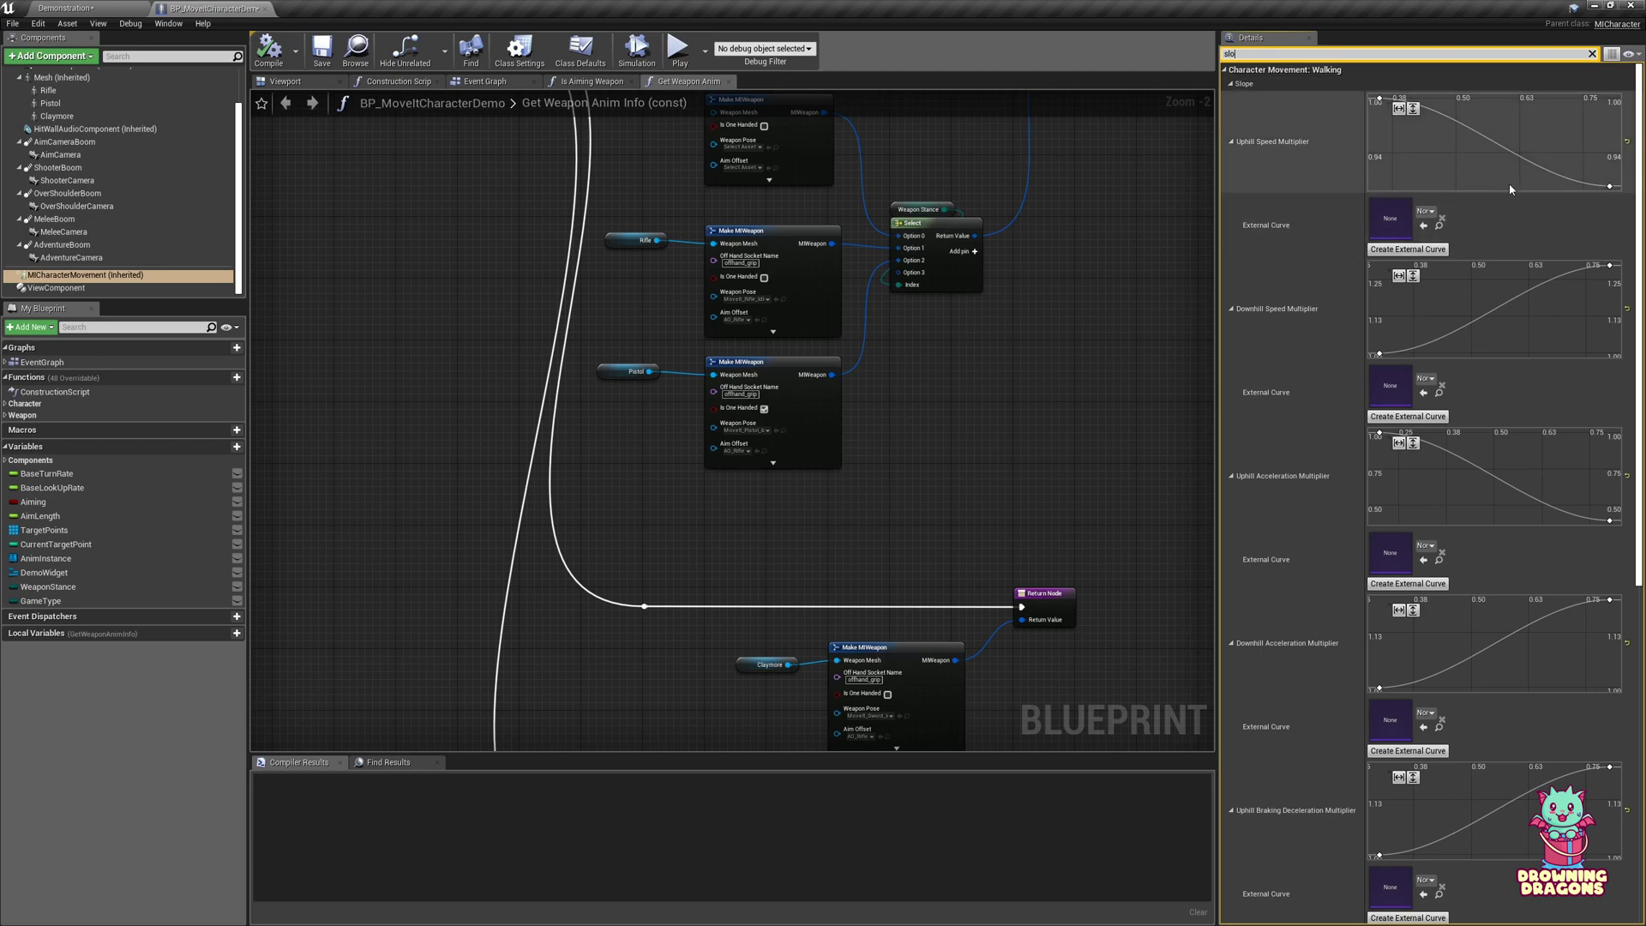
pyautogui.scroll(-4, 1510, 163)
pyautogui.scroll(-4, 1562, 293)
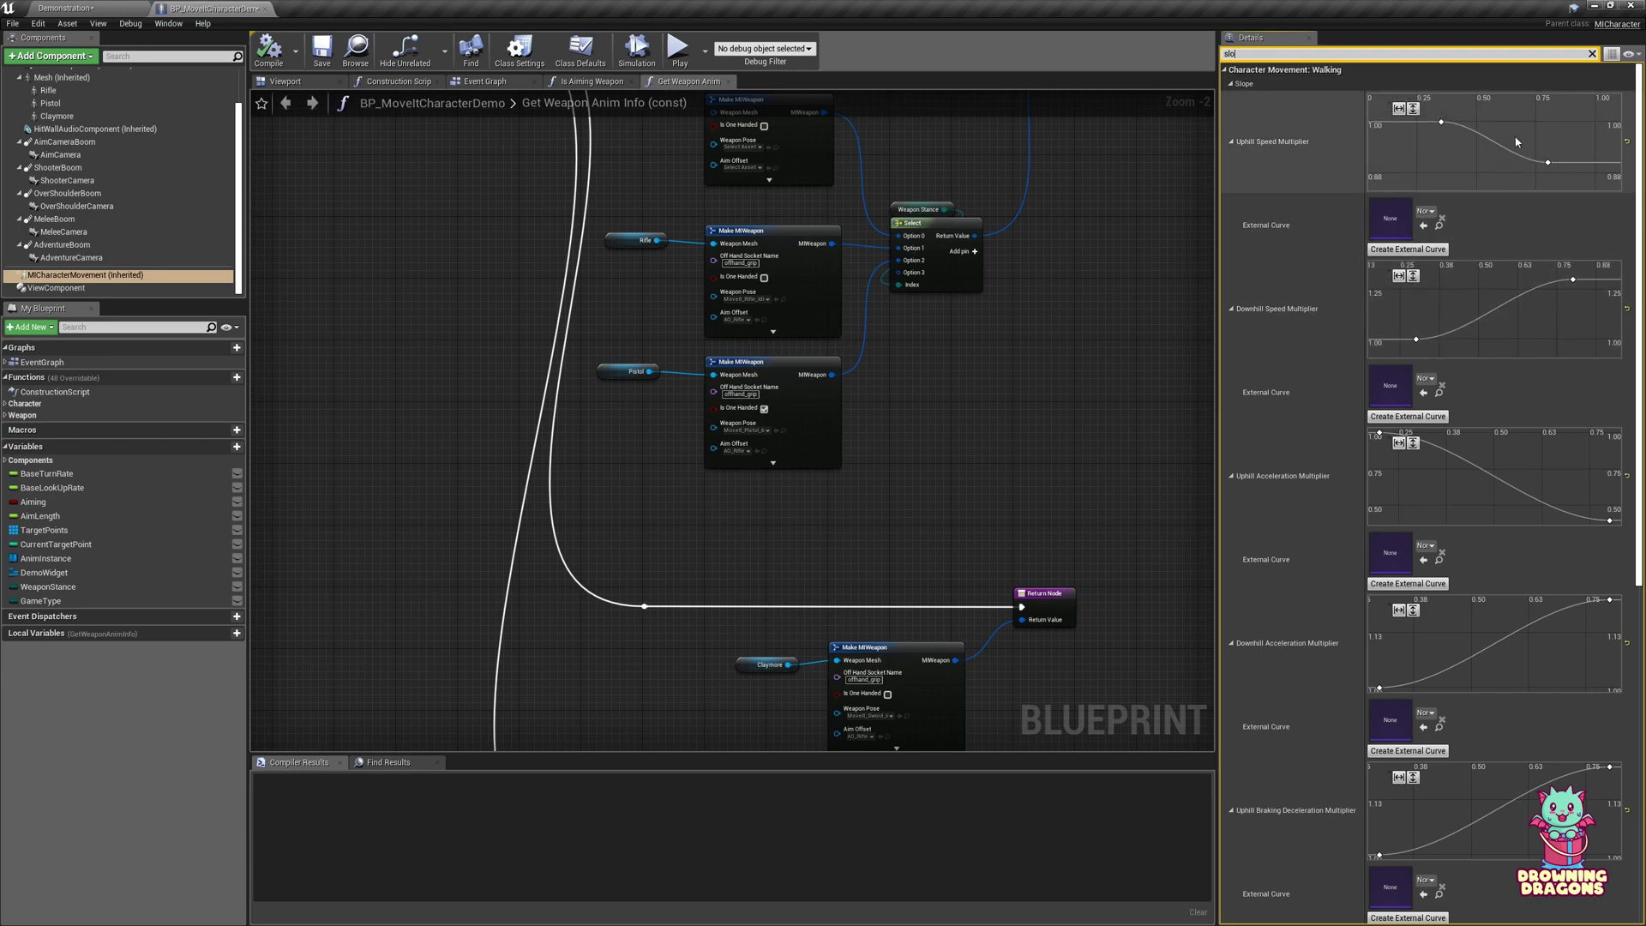
pyautogui.click(1547, 163)
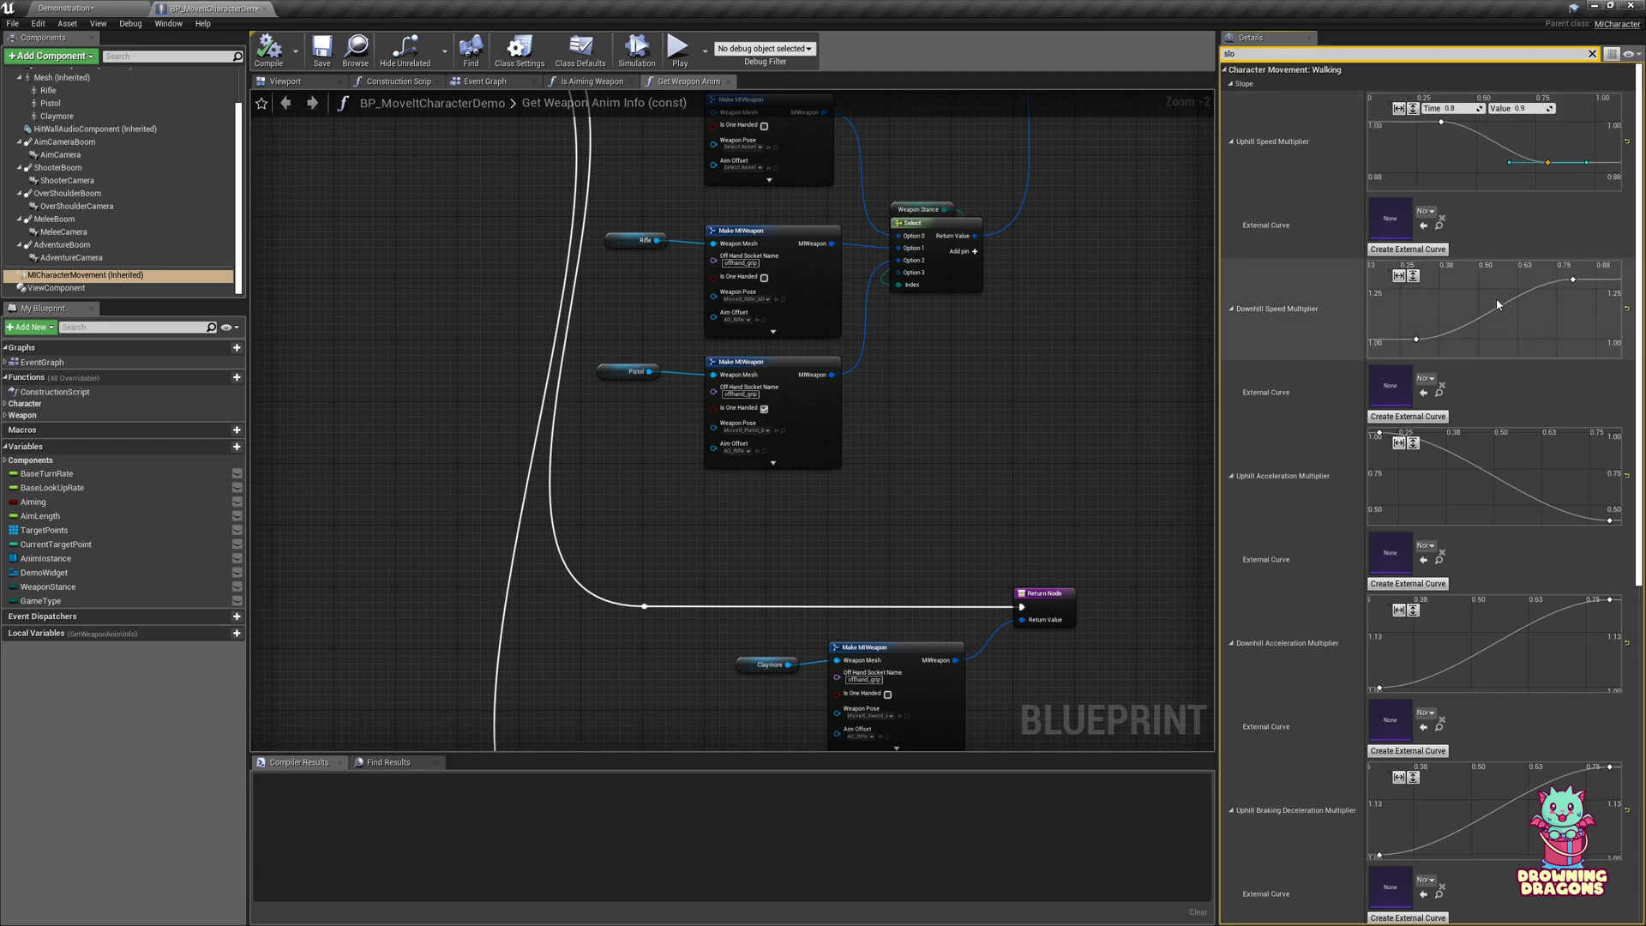
pyautogui.click(1552, 286)
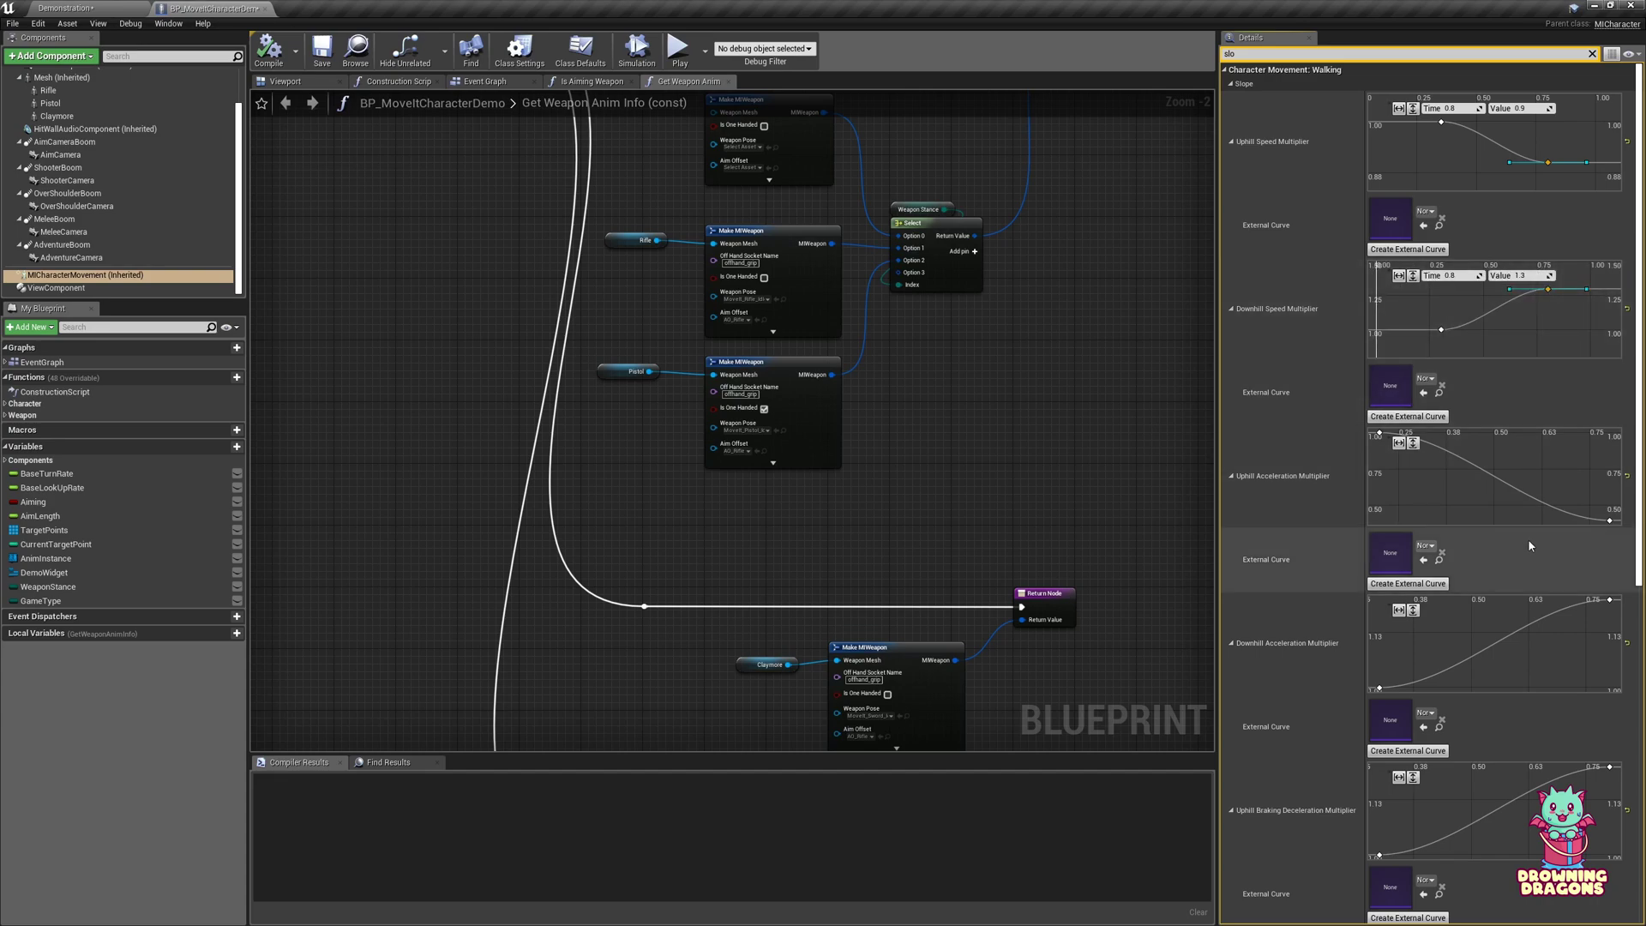
pyautogui.scroll(-5, 1277, 595)
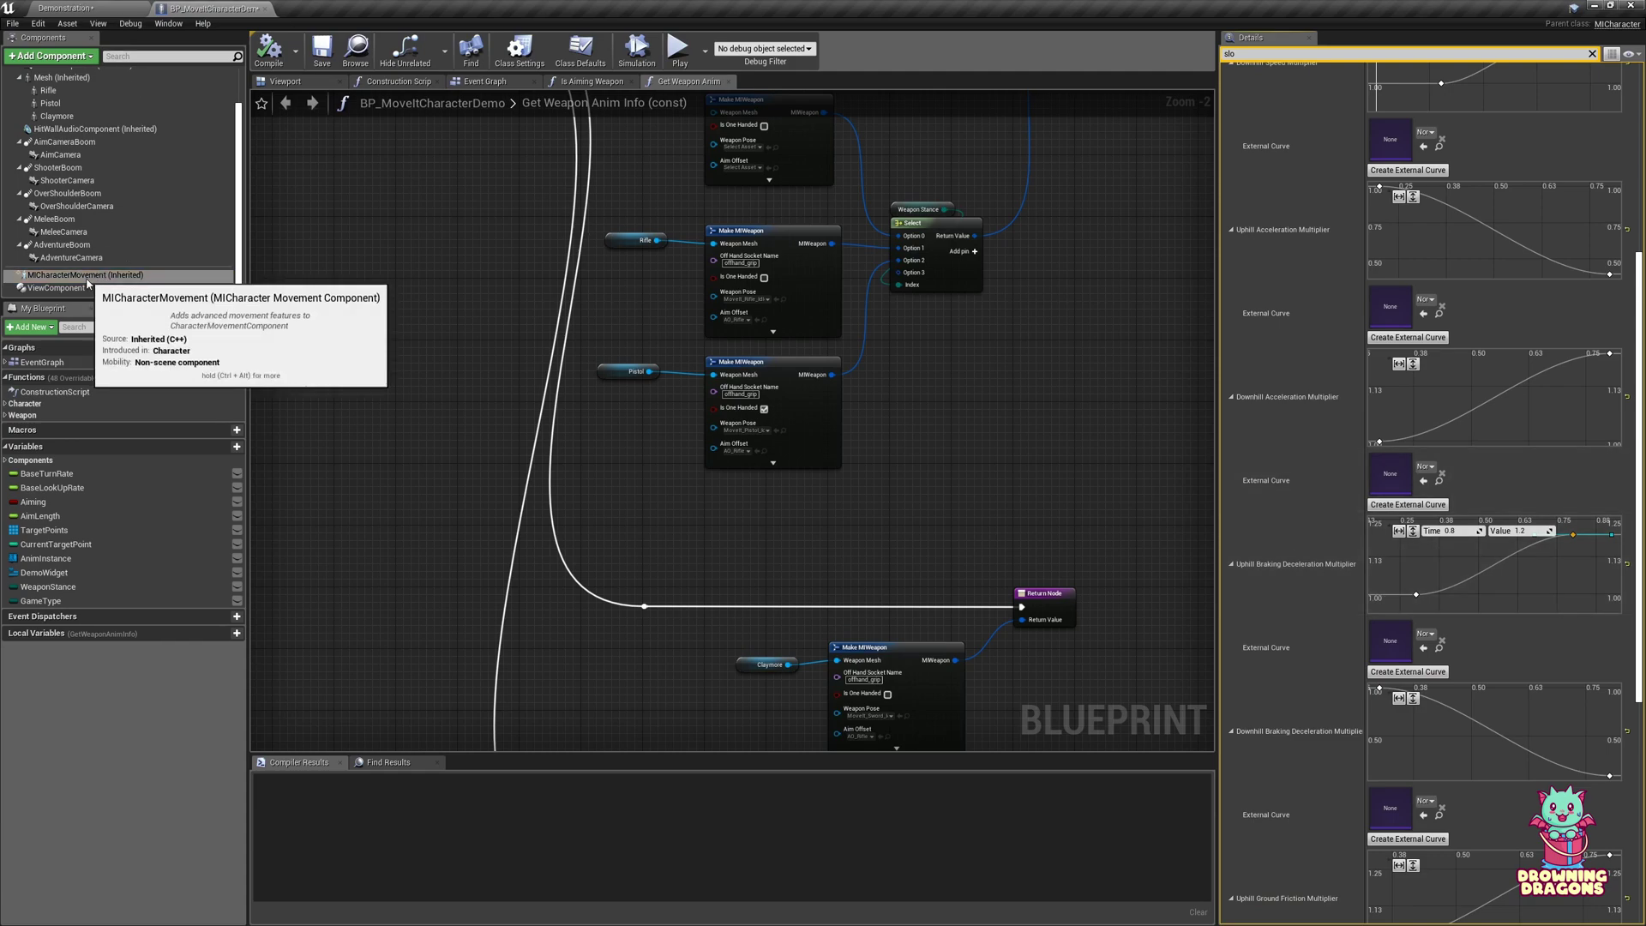
pyautogui.click(124, 276)
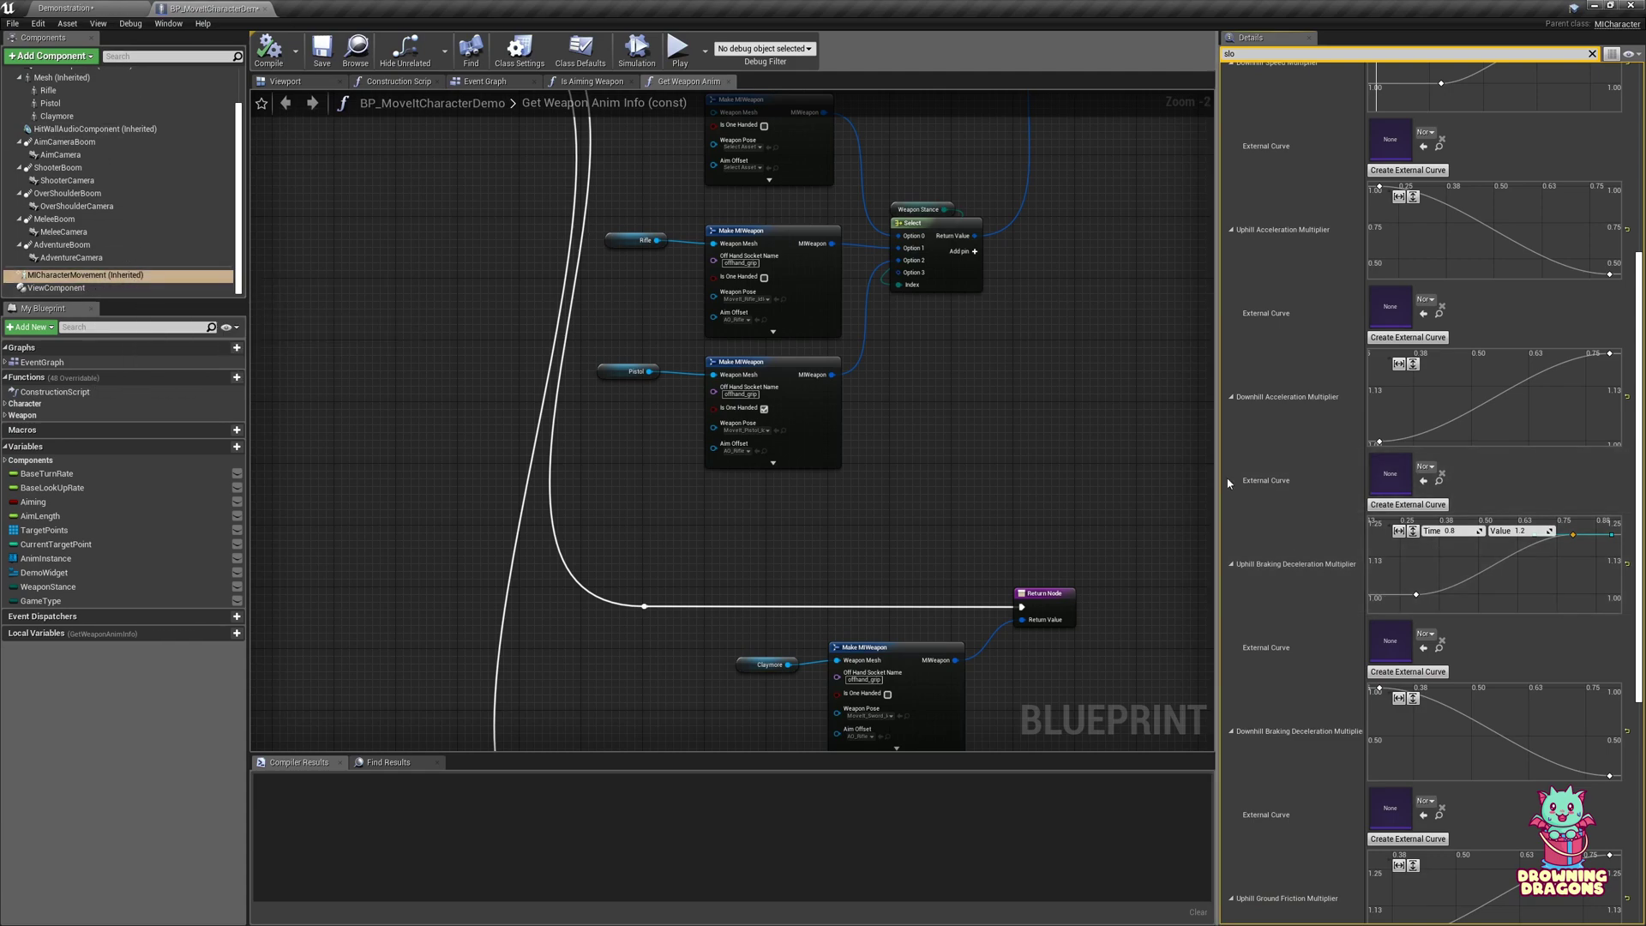
# Review the remaining slope multiplier curves, filter the properties by "sli", and widen the name column to read the floor slide multiplier settings.
pyautogui.scroll(-2, 1227, 483)
pyautogui.click(1609, 692)
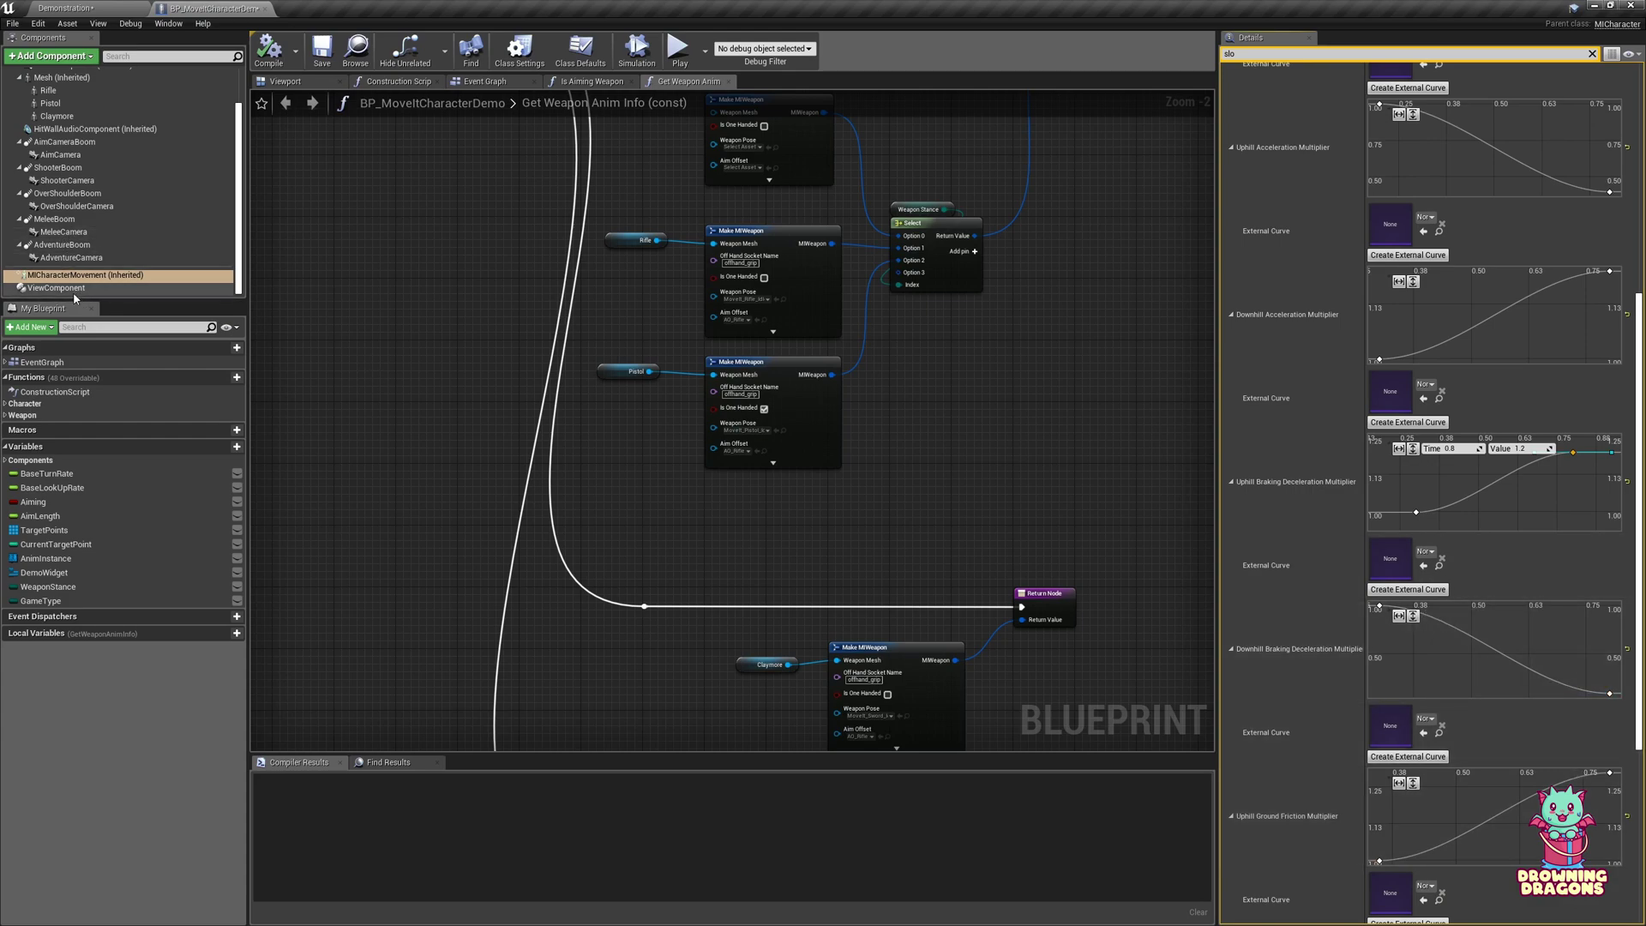
pyautogui.click(1244, 53)
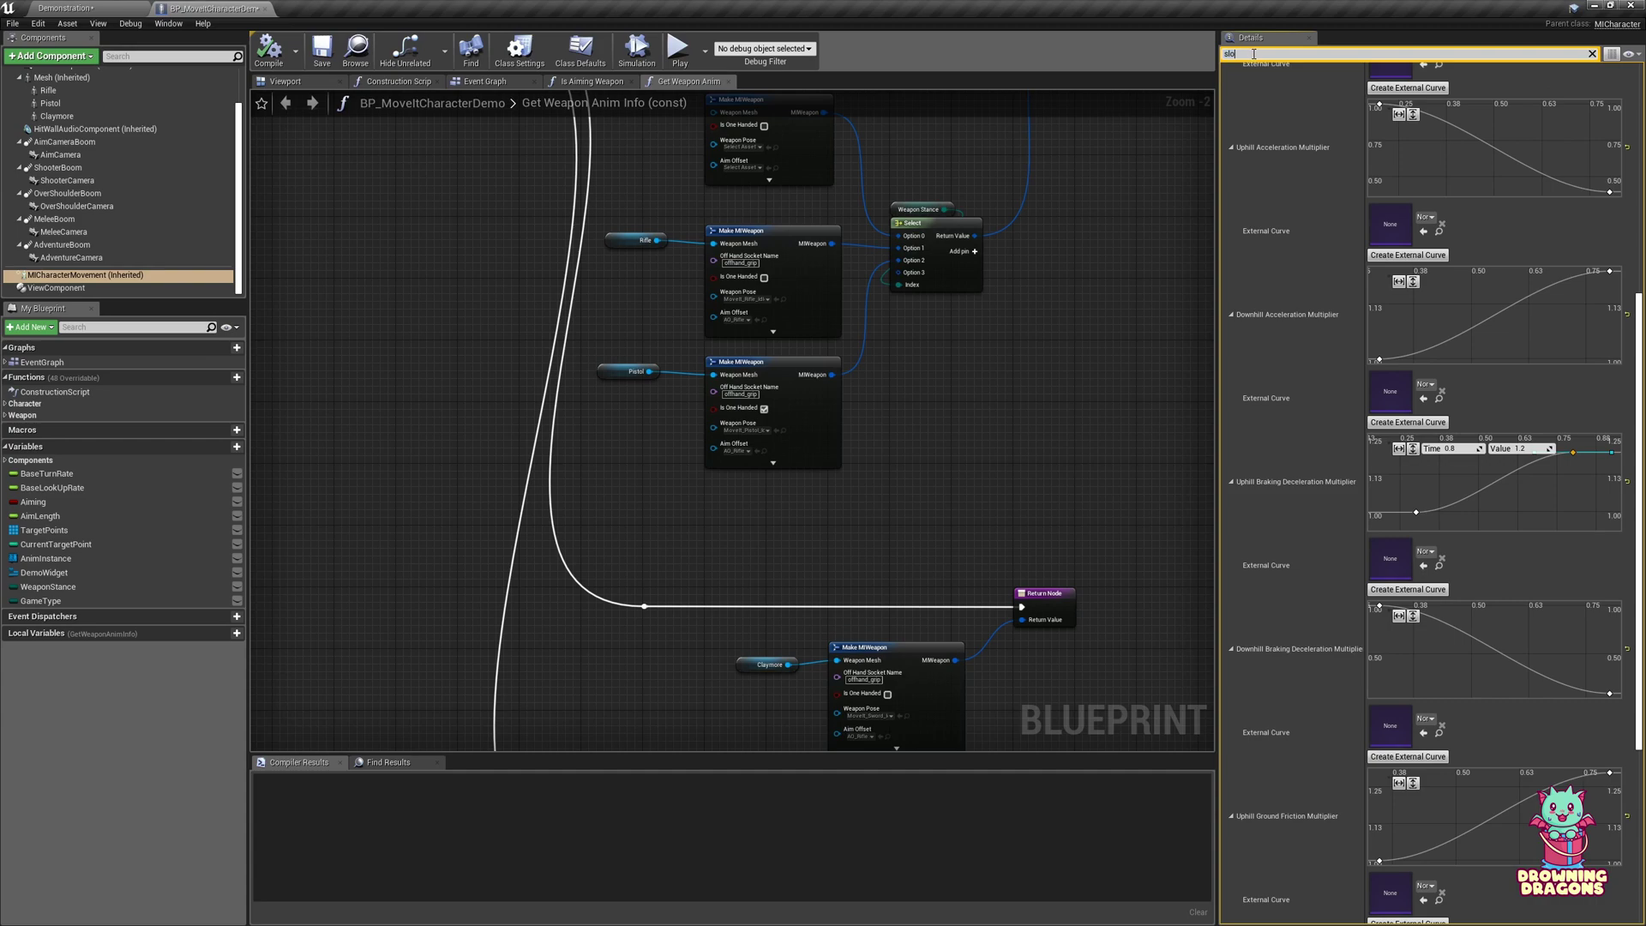
pyautogui.press('BackSpace')
pyautogui.write('i')
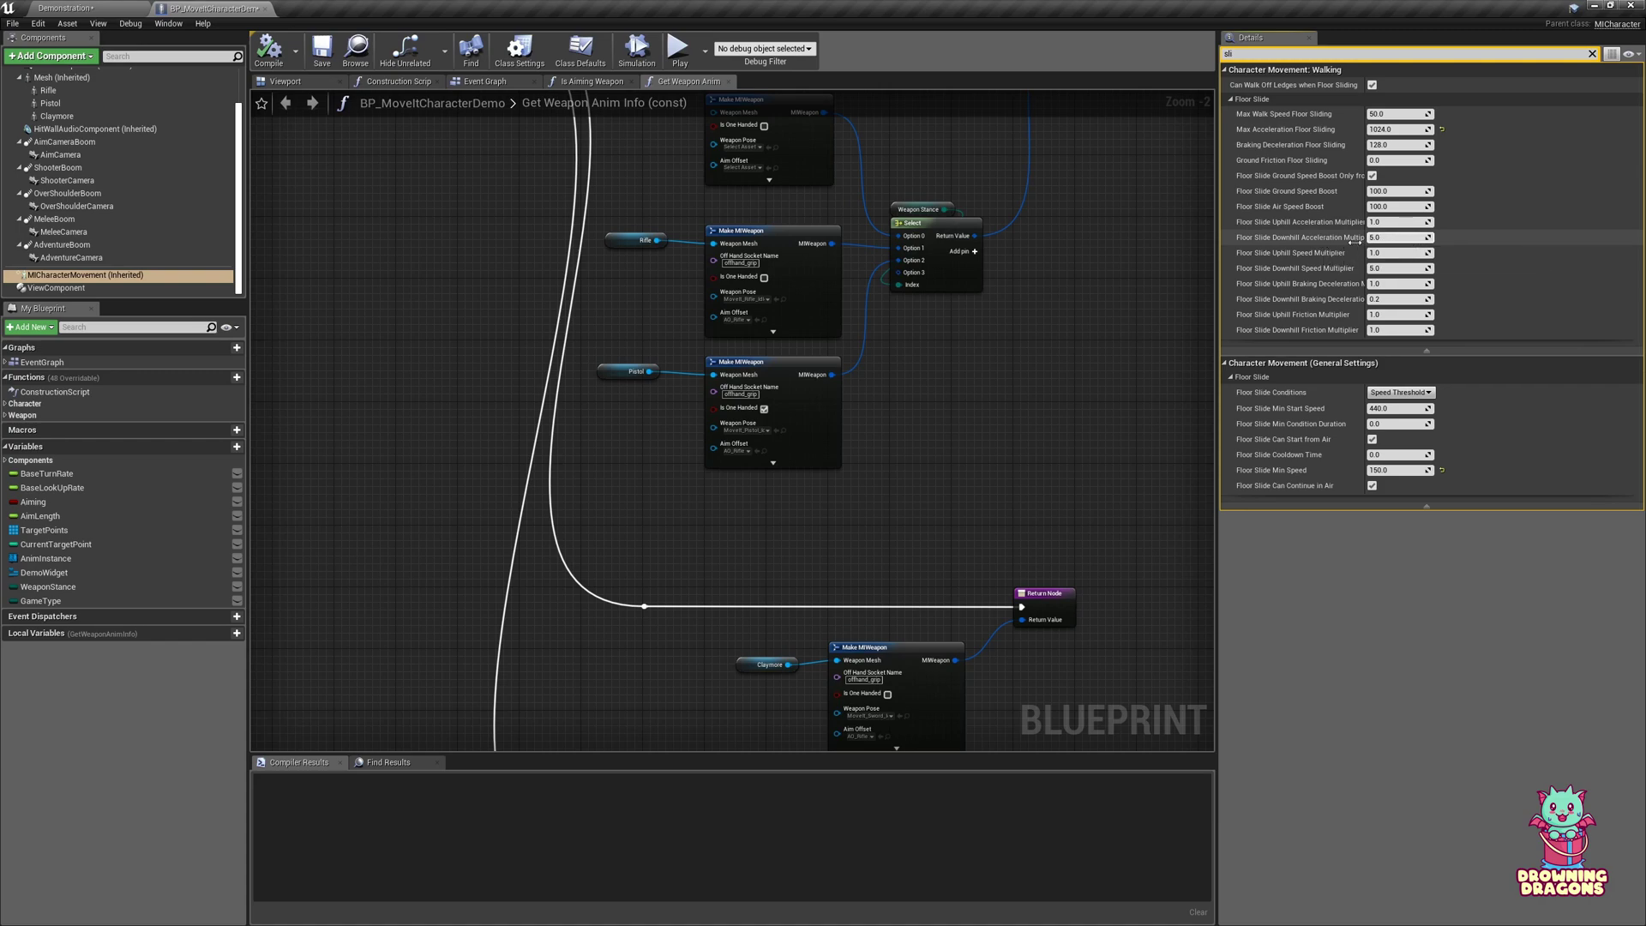
pyautogui.click(1443, 239)
pyautogui.moveTo(1363, 248); pyautogui.dragTo(1424, 247)
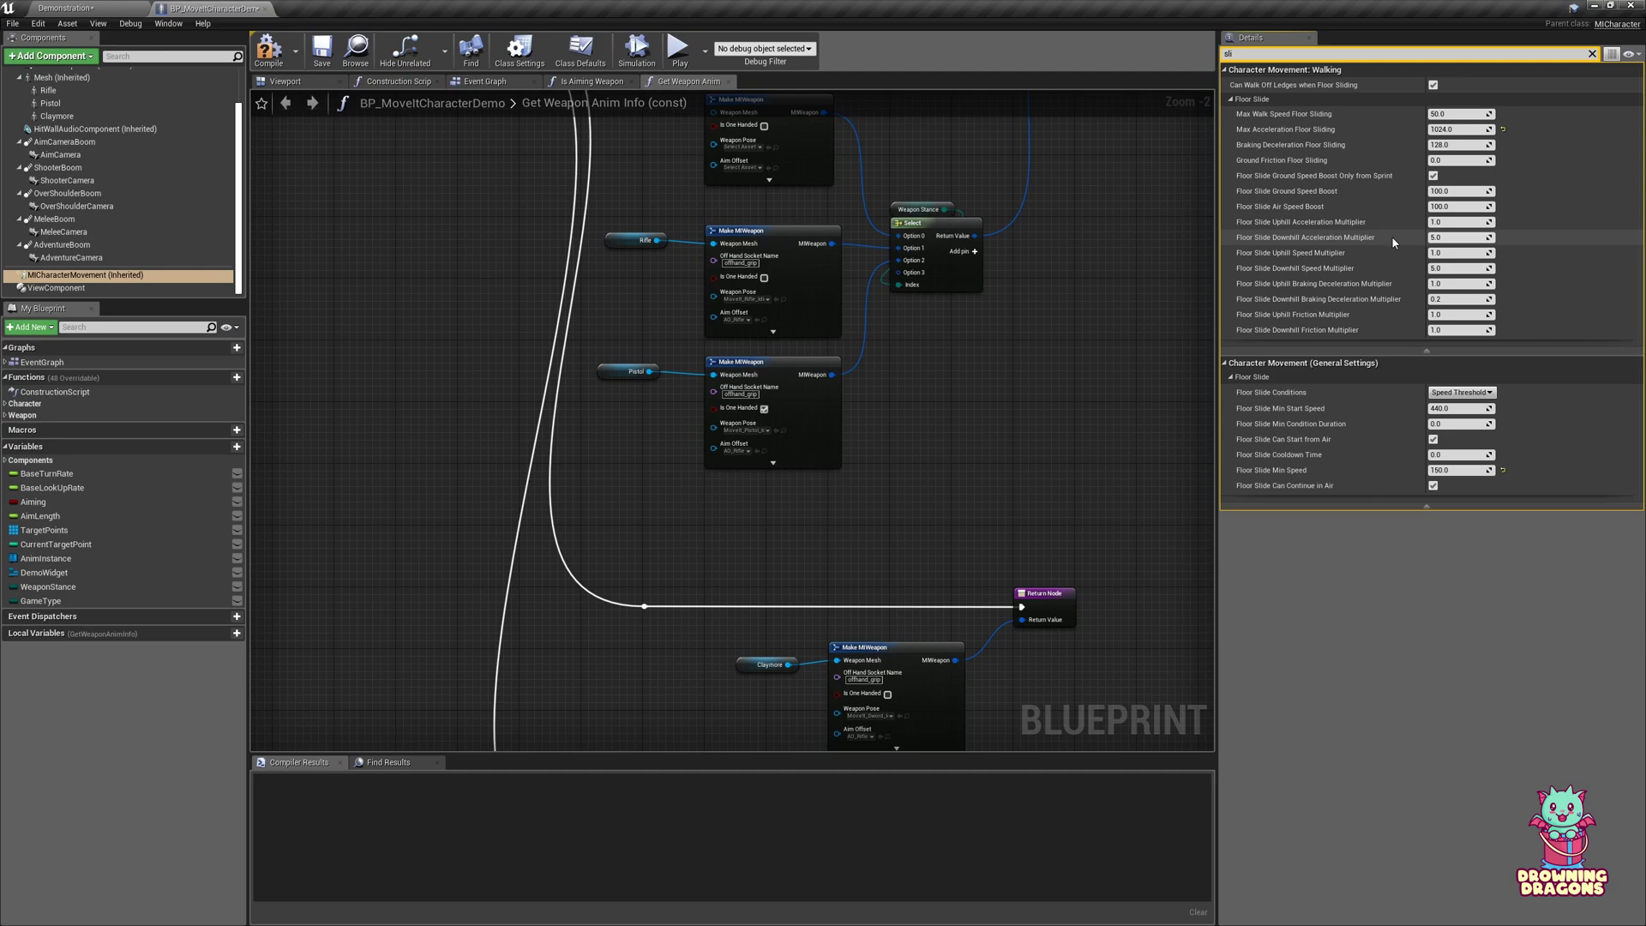
# Play the Demonstration level, test floor sliding and running on the white ramp, end the session and return to MICharacterMovement's floor slide properties.
pyautogui.click(69, 8)
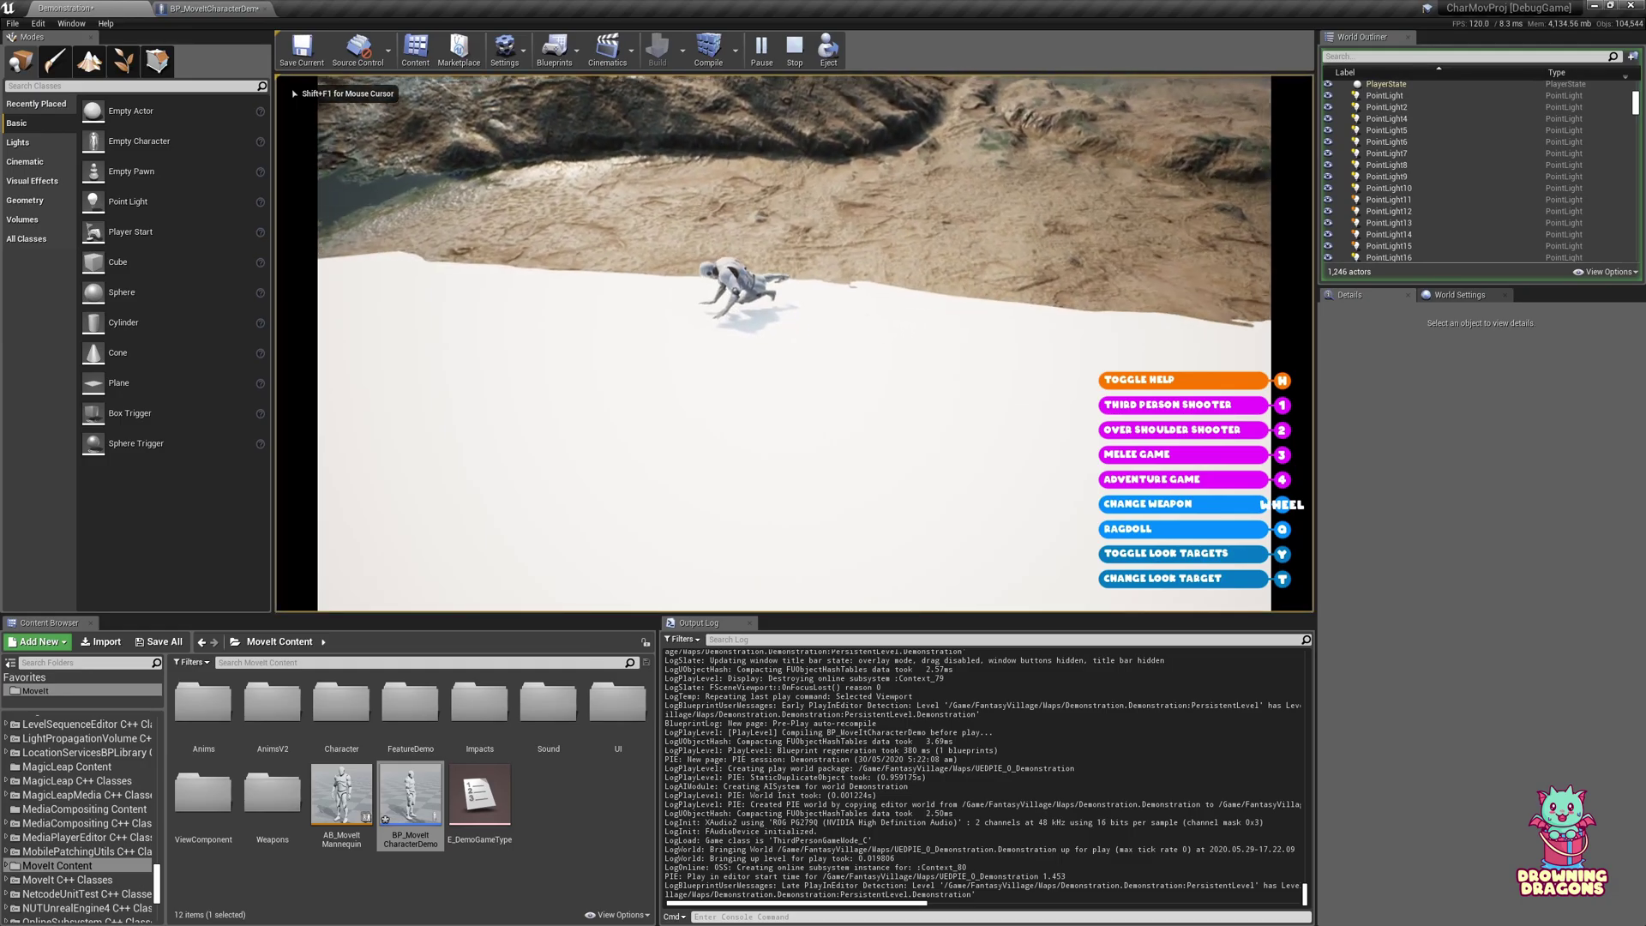
pyautogui.press('w')
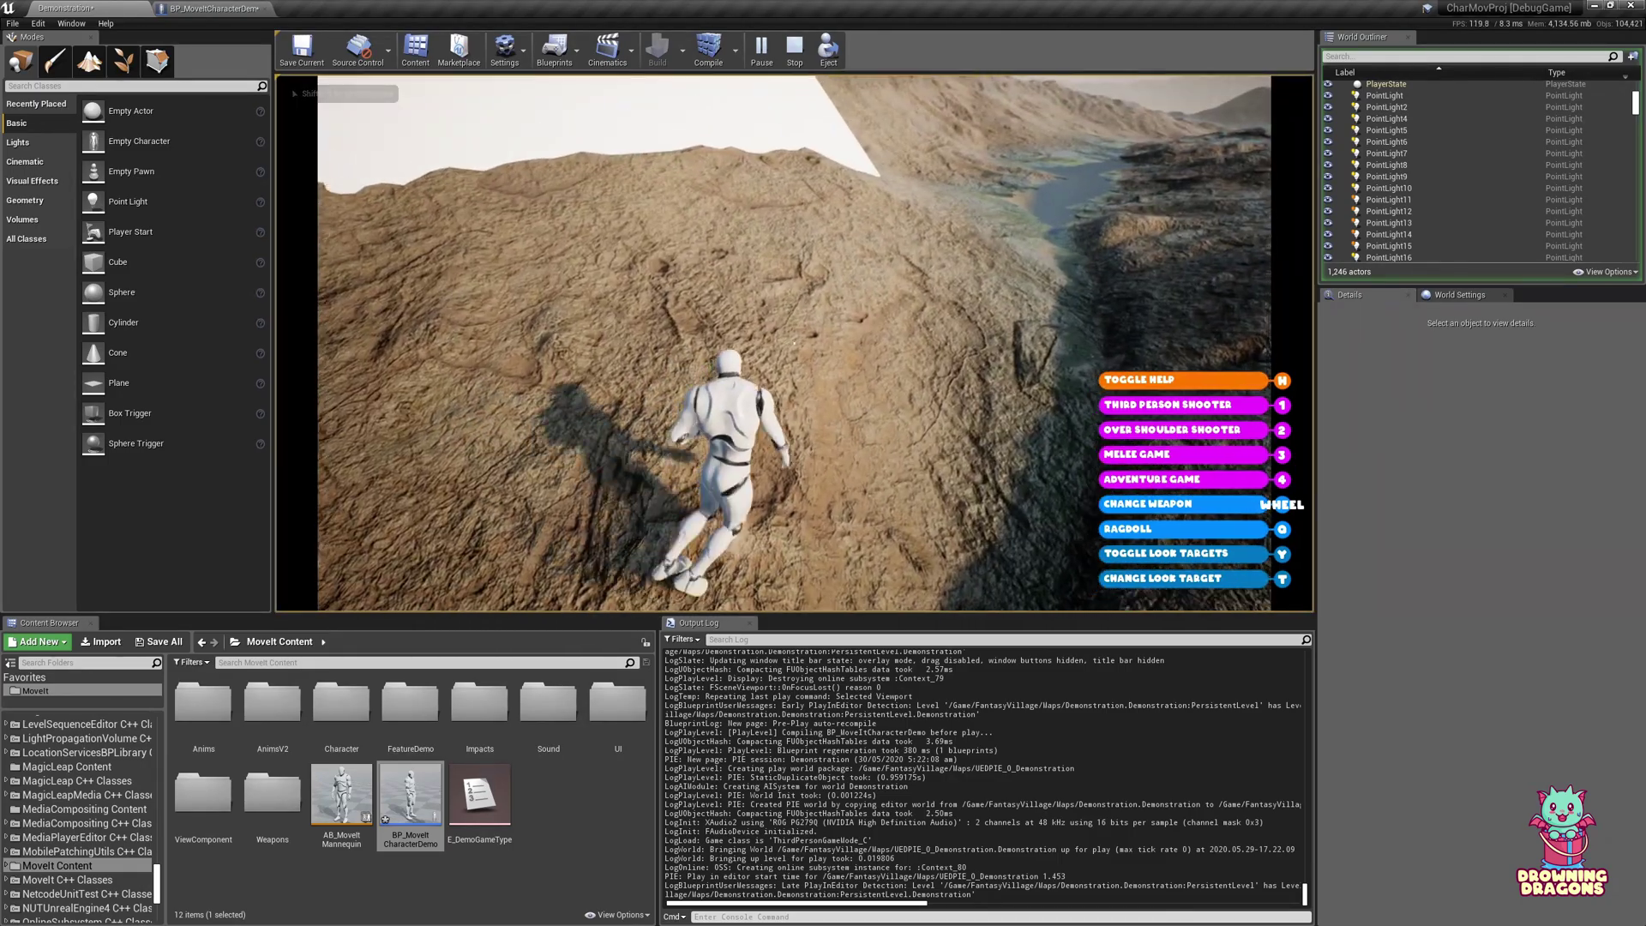
pyautogui.press('w')
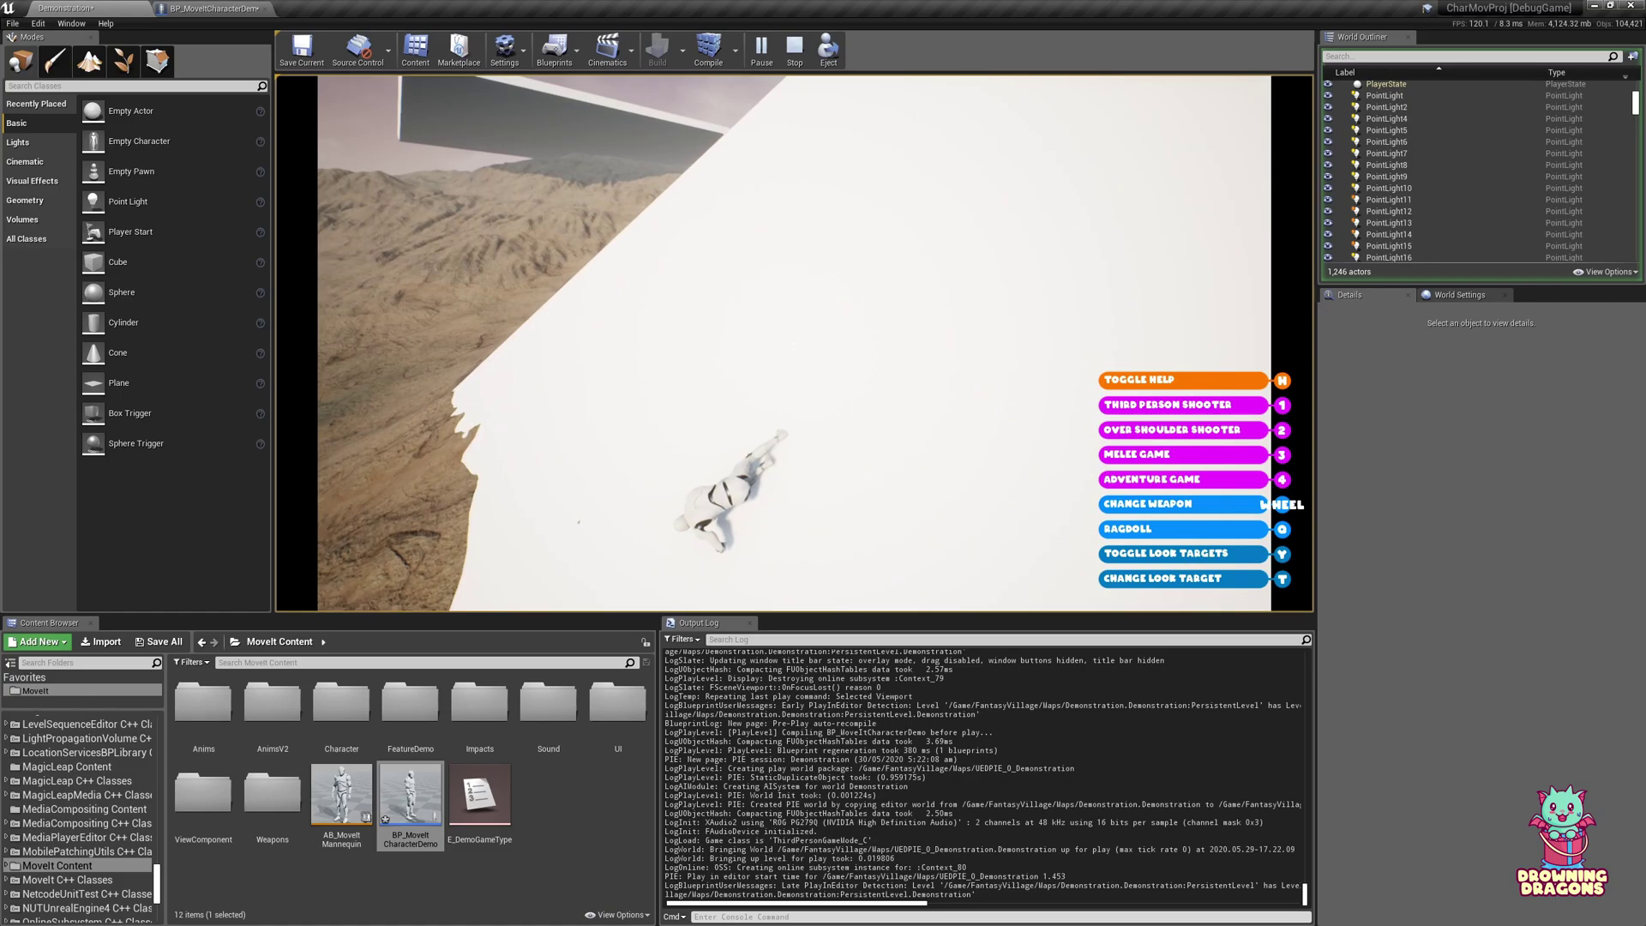
pyautogui.press('w')
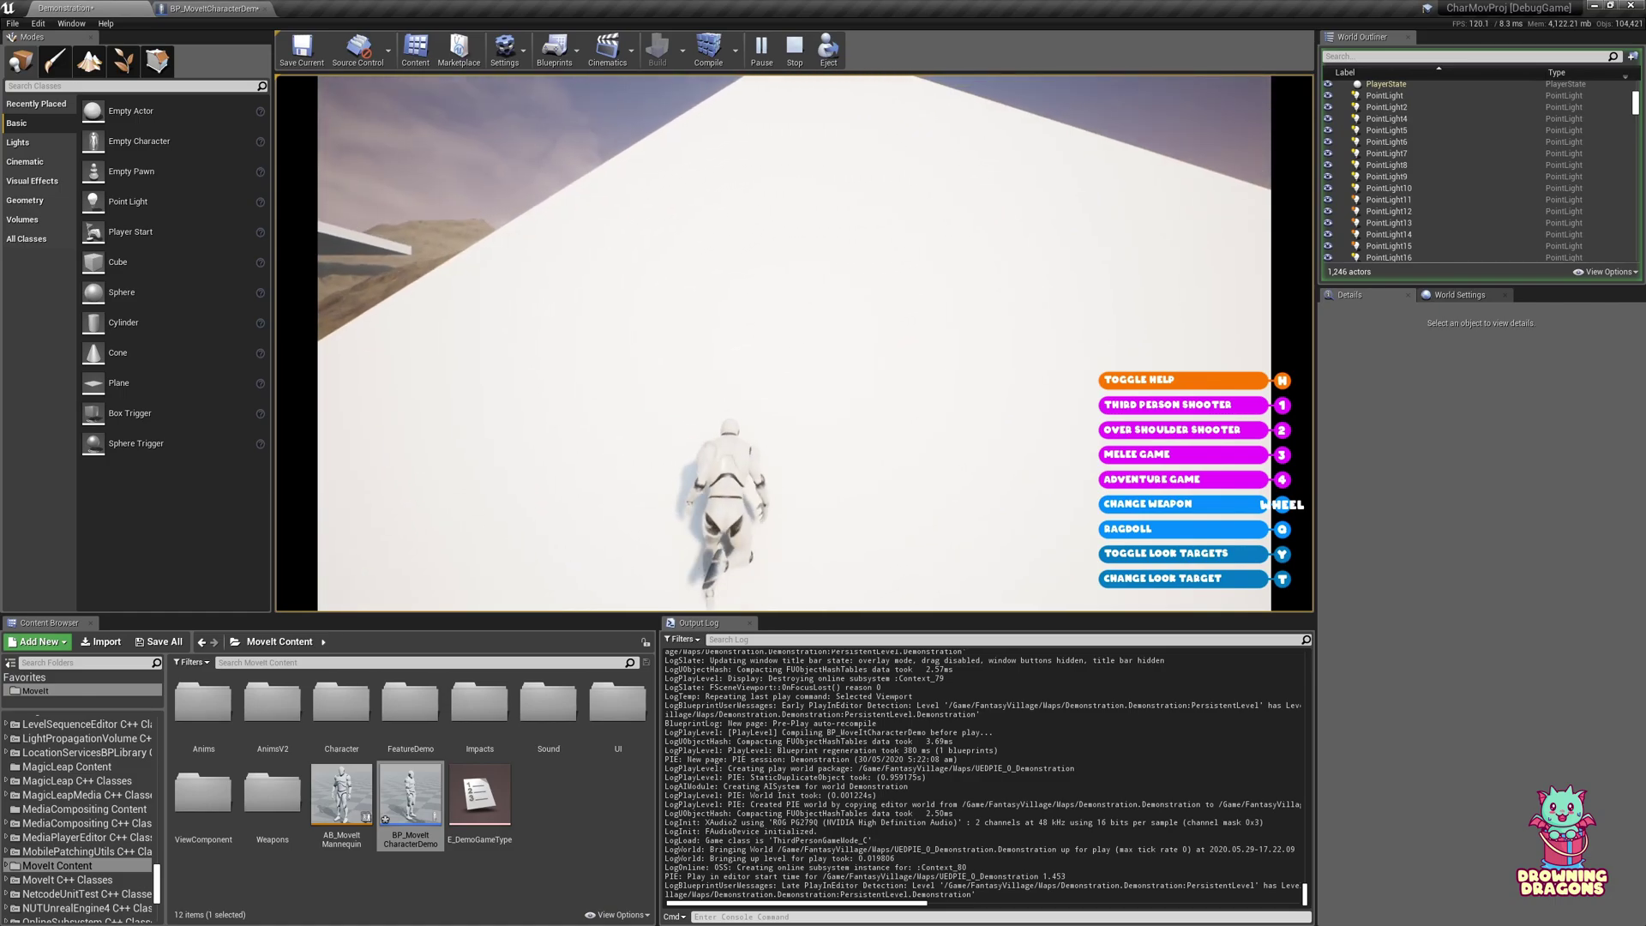
pyautogui.press('w')
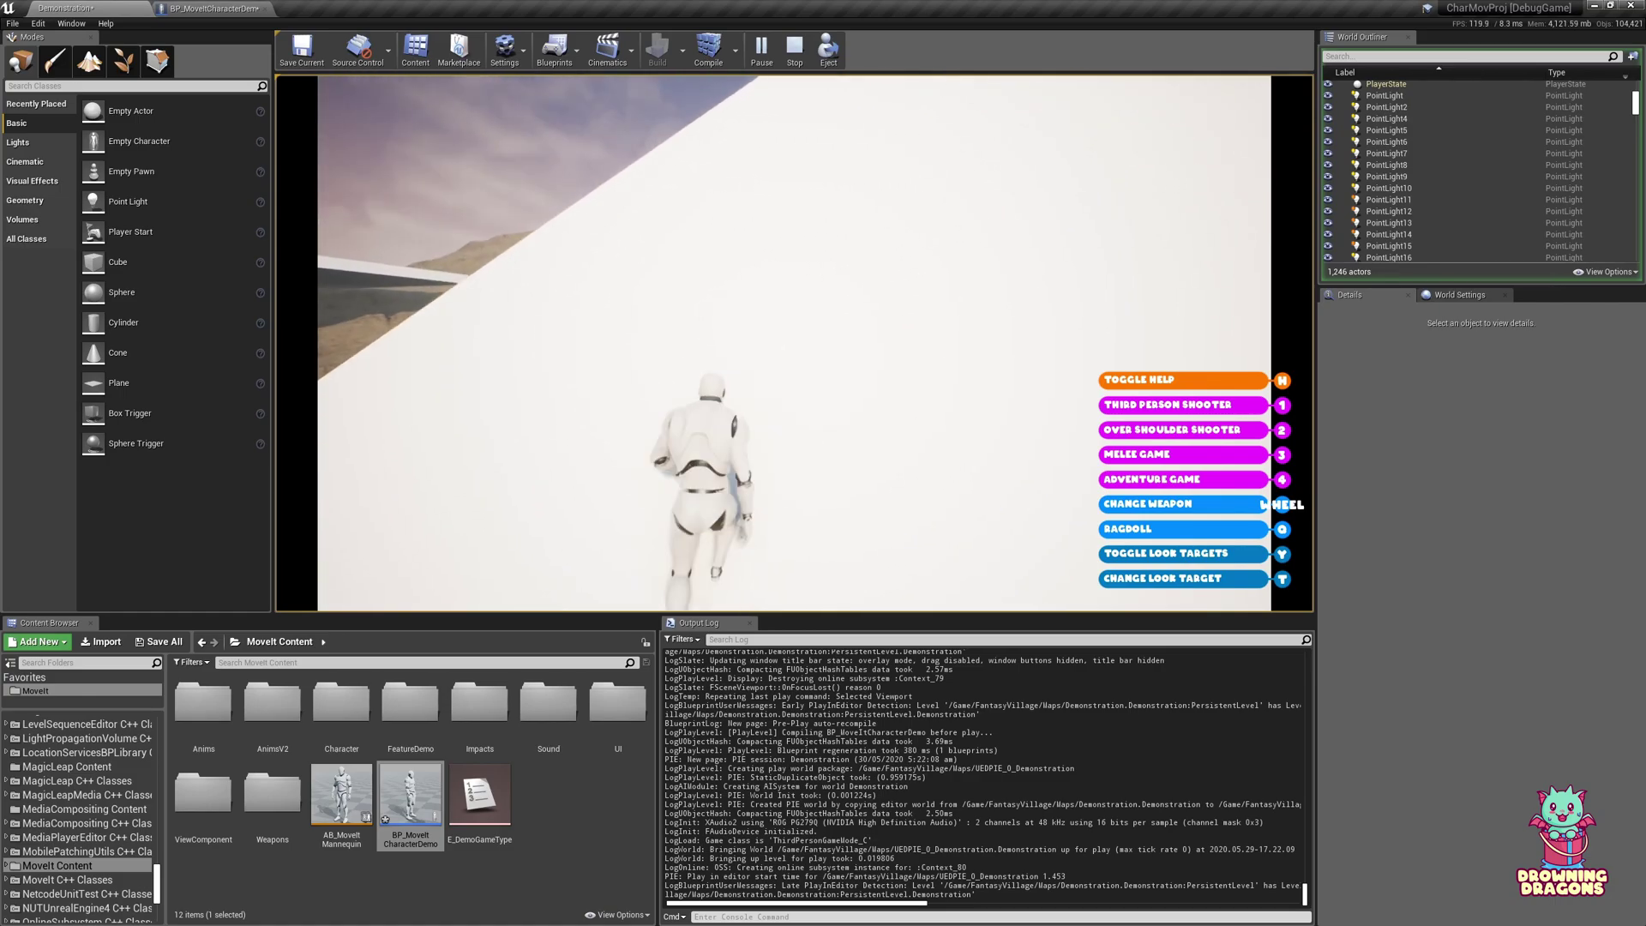
pyautogui.press('Escape')
pyautogui.click(189, 7)
pyautogui.click(197, 274)
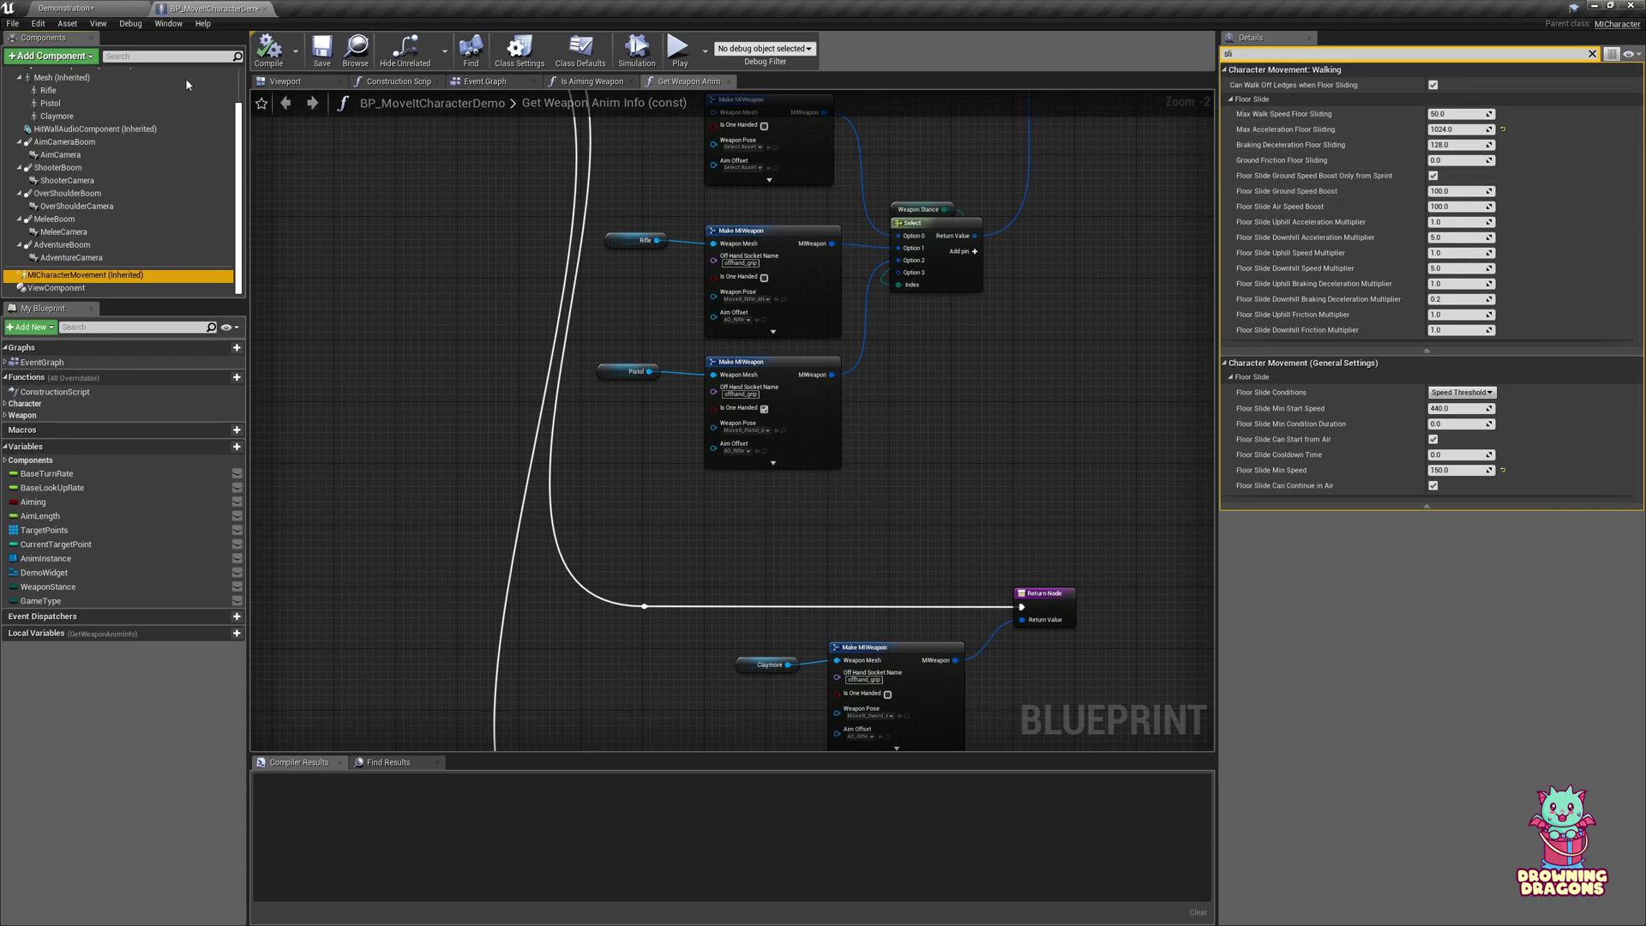
# Start play on top of the white ramp, test running off it and floor sliding down the rocky terrain, and end the session.
pyautogui.click(79, 8)
pyautogui.moveTo(600, 283); pyautogui.dragTo(679, 300, button='right')
pyautogui.moveTo(708, 238); pyautogui.dragTo(707, 238, button='right')
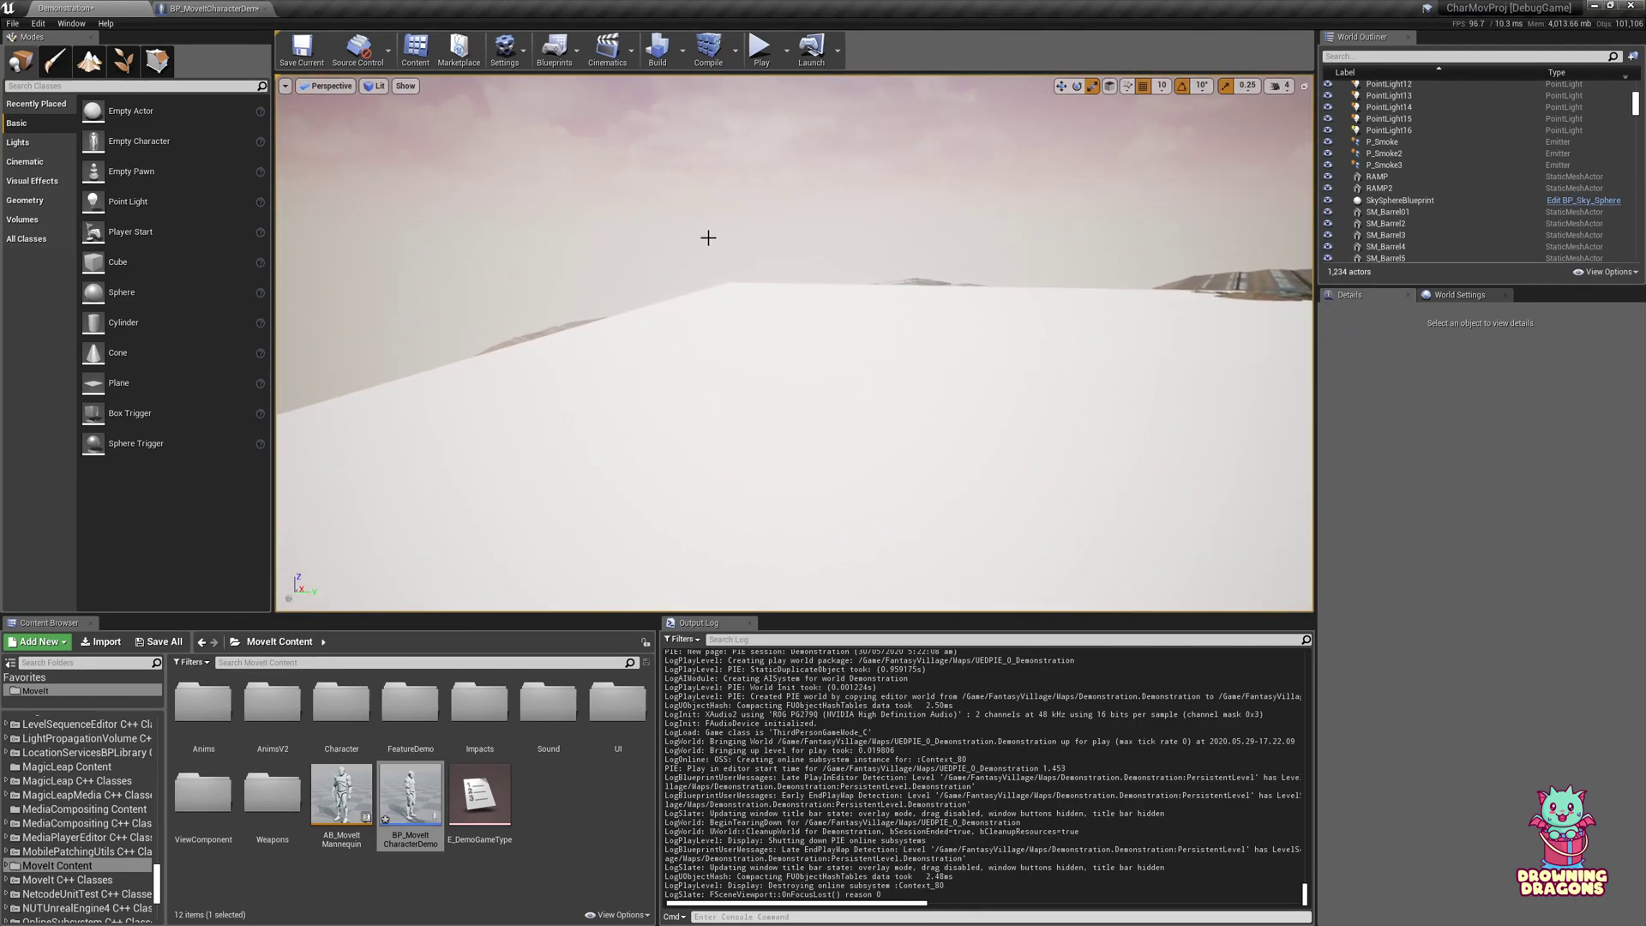
pyautogui.hotkey('alt', 'p')
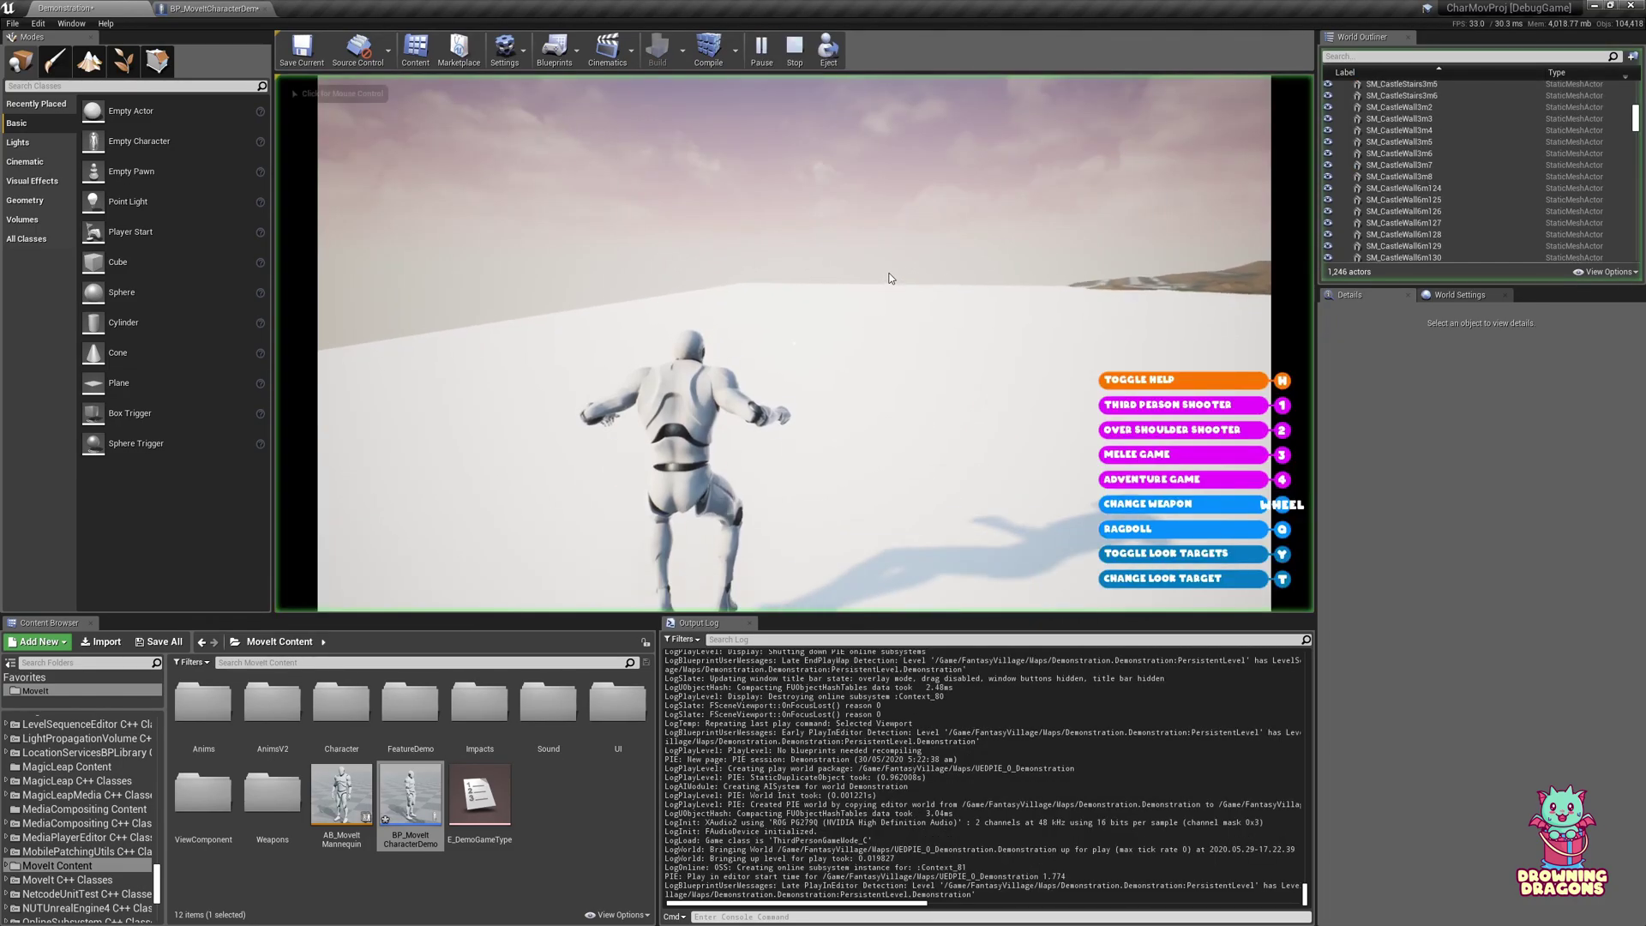
pyautogui.press('w')
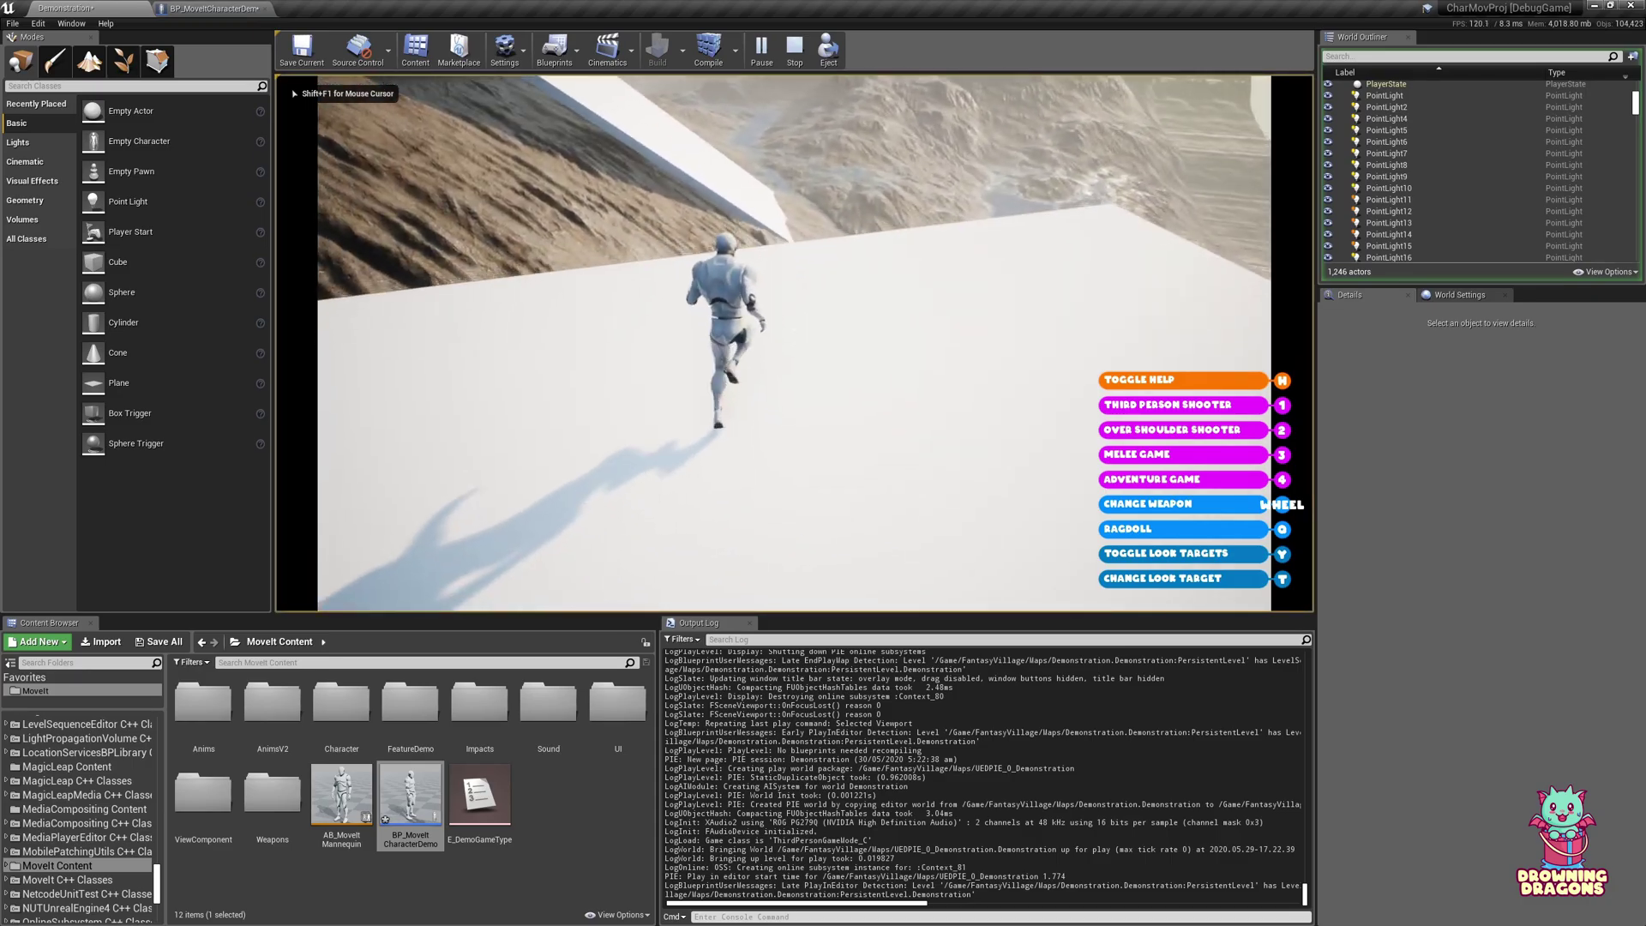
pyautogui.press('space')
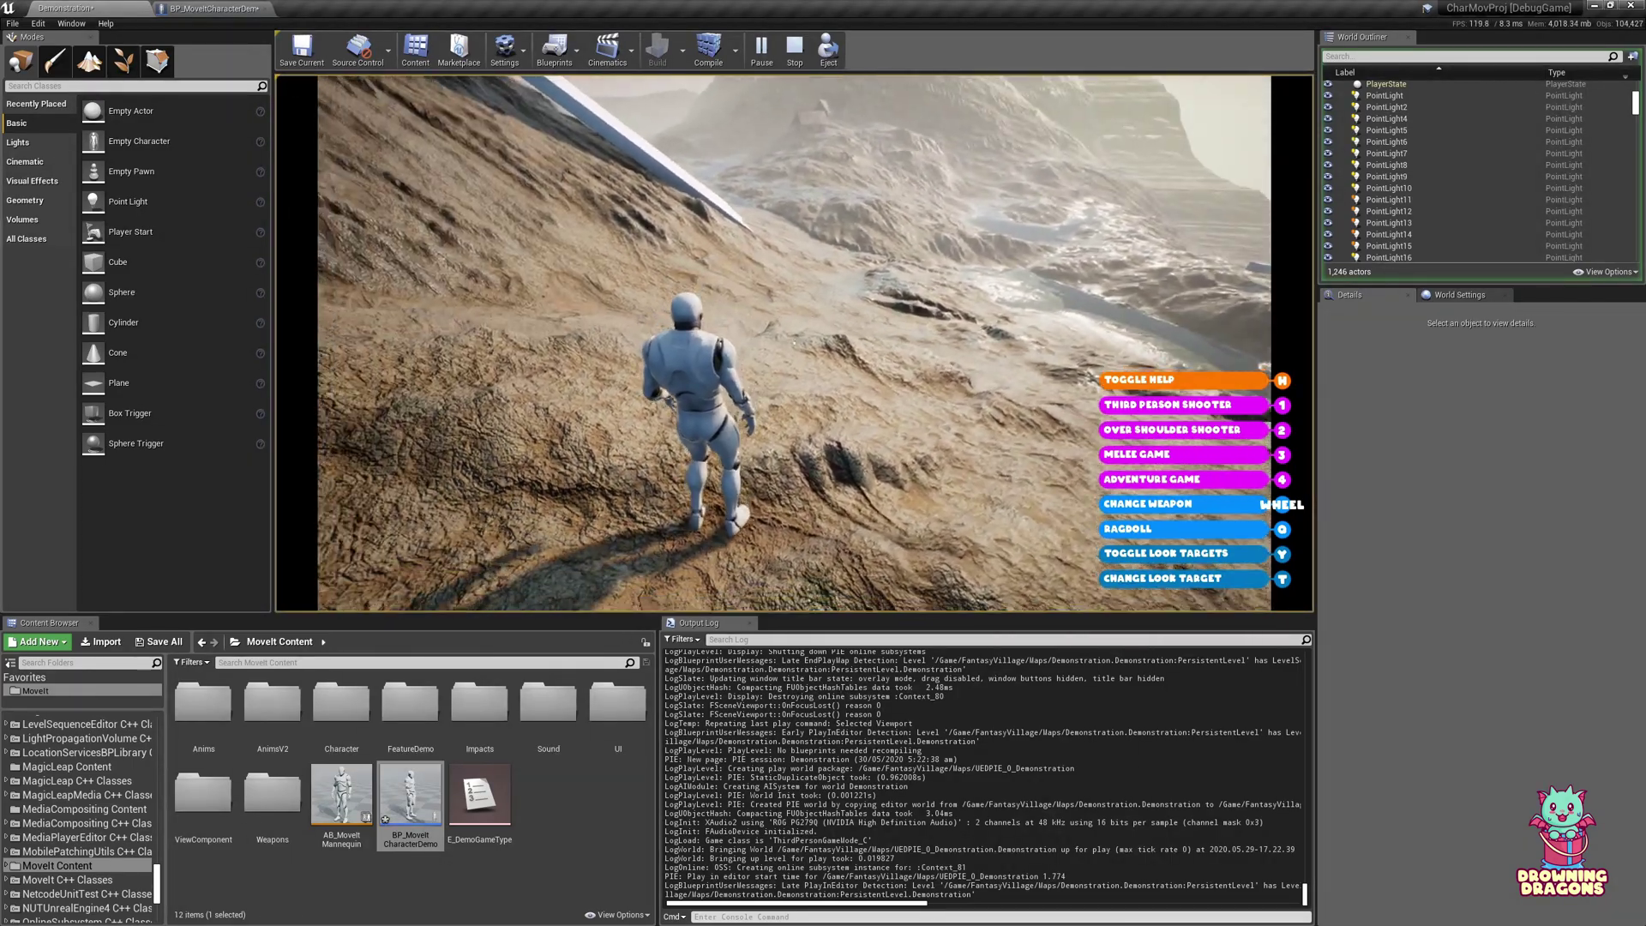
pyautogui.press('w')
pyautogui.press('q')
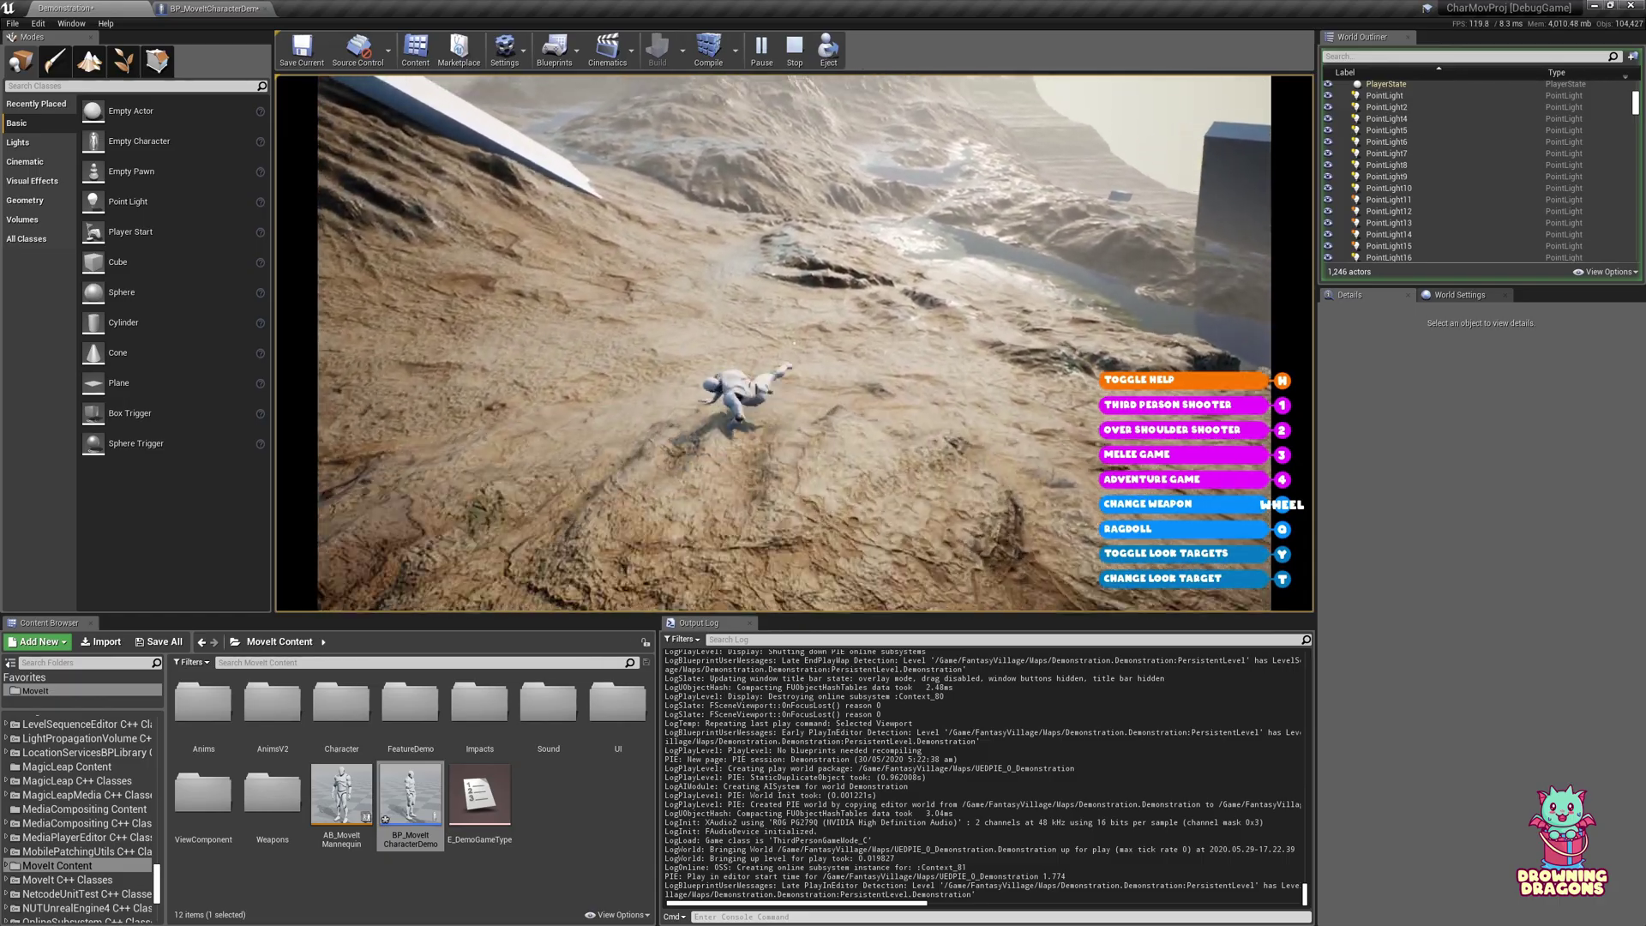
pyautogui.press('w')
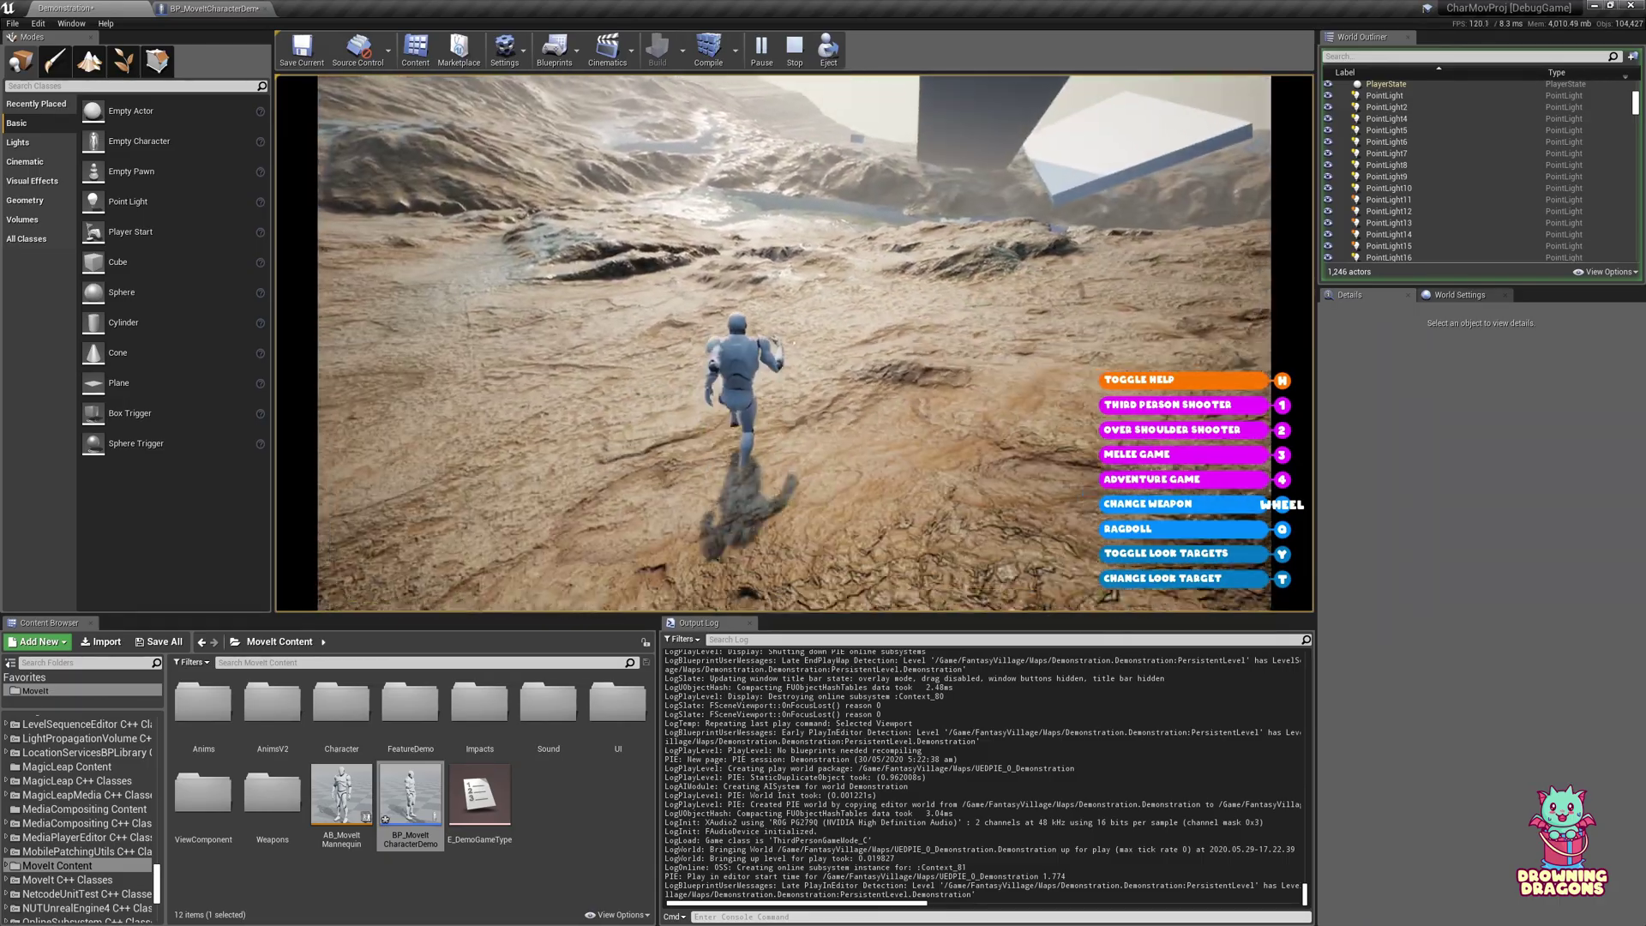
pyautogui.press('q')
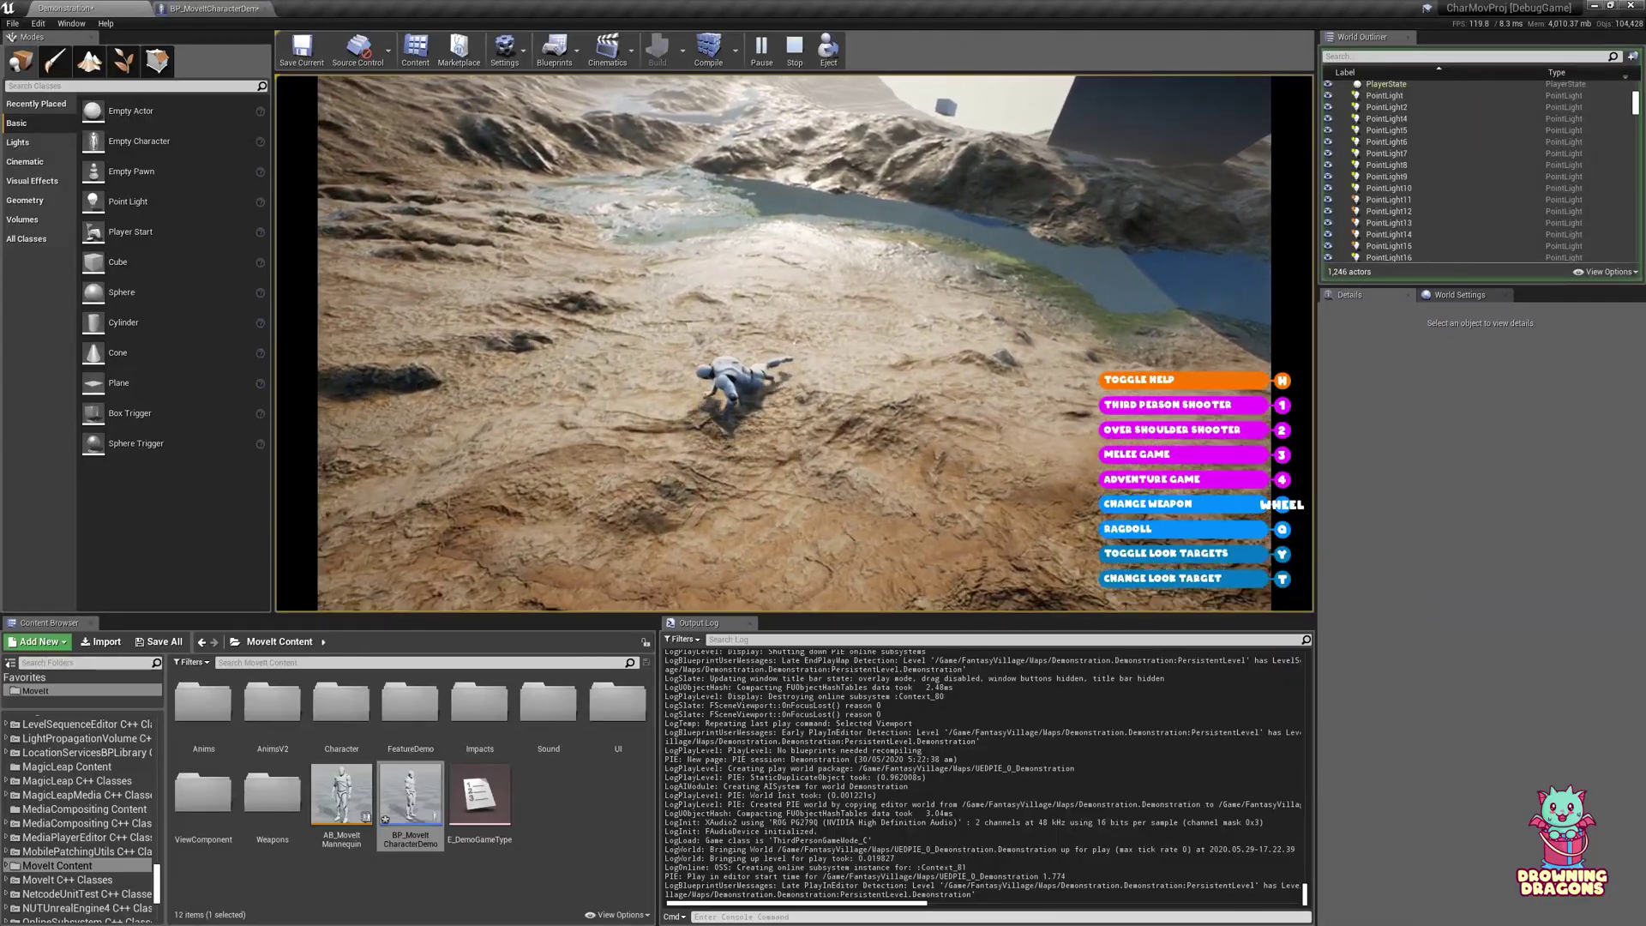
pyautogui.press('Escape')
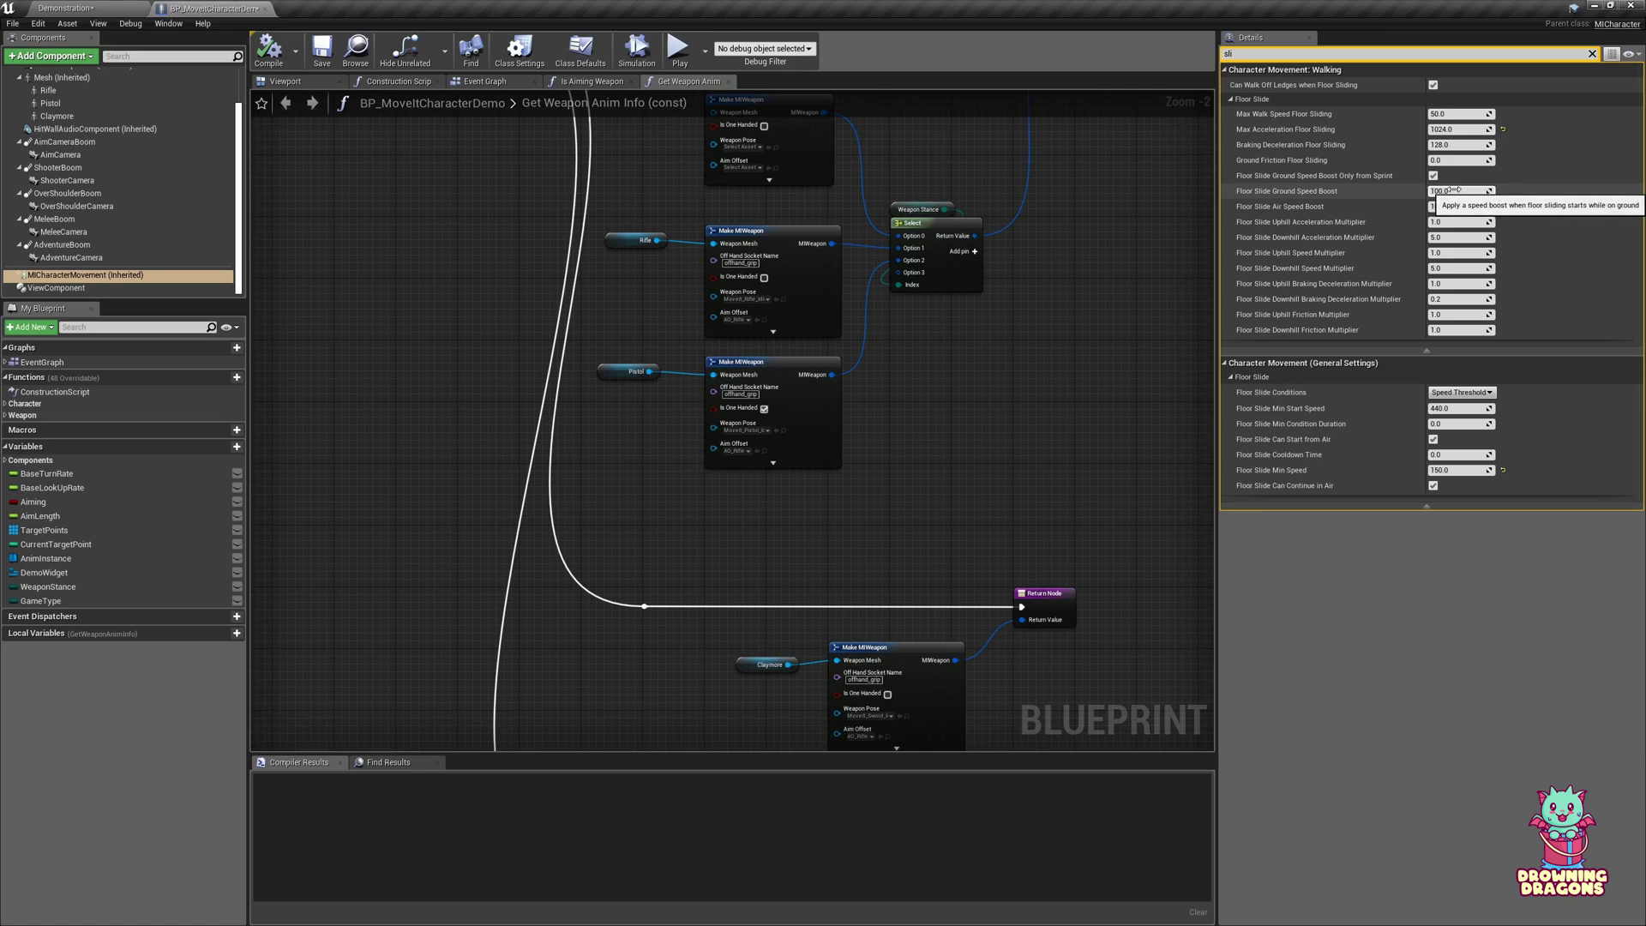
# Set Floor Slide Ground Speed Boost and Floor Slide Air Speed Boost to 1000 and disable Floor Slide Ground Speed Boost Only from Sprint.
pyautogui.click(1454, 190)
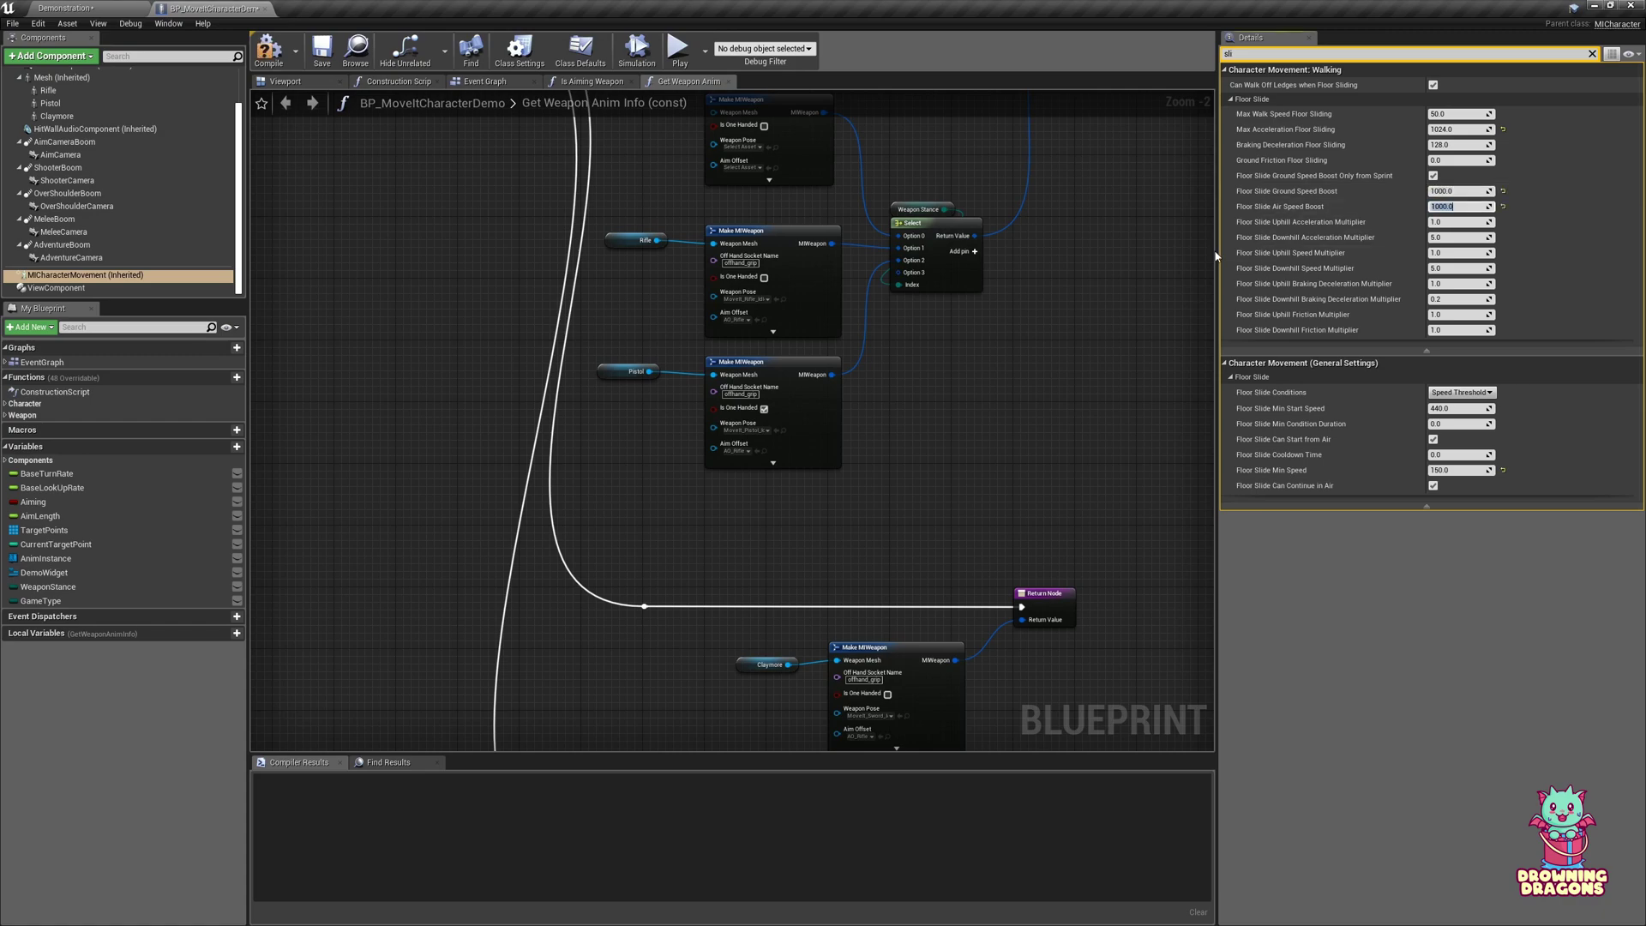
pyautogui.click(1432, 174)
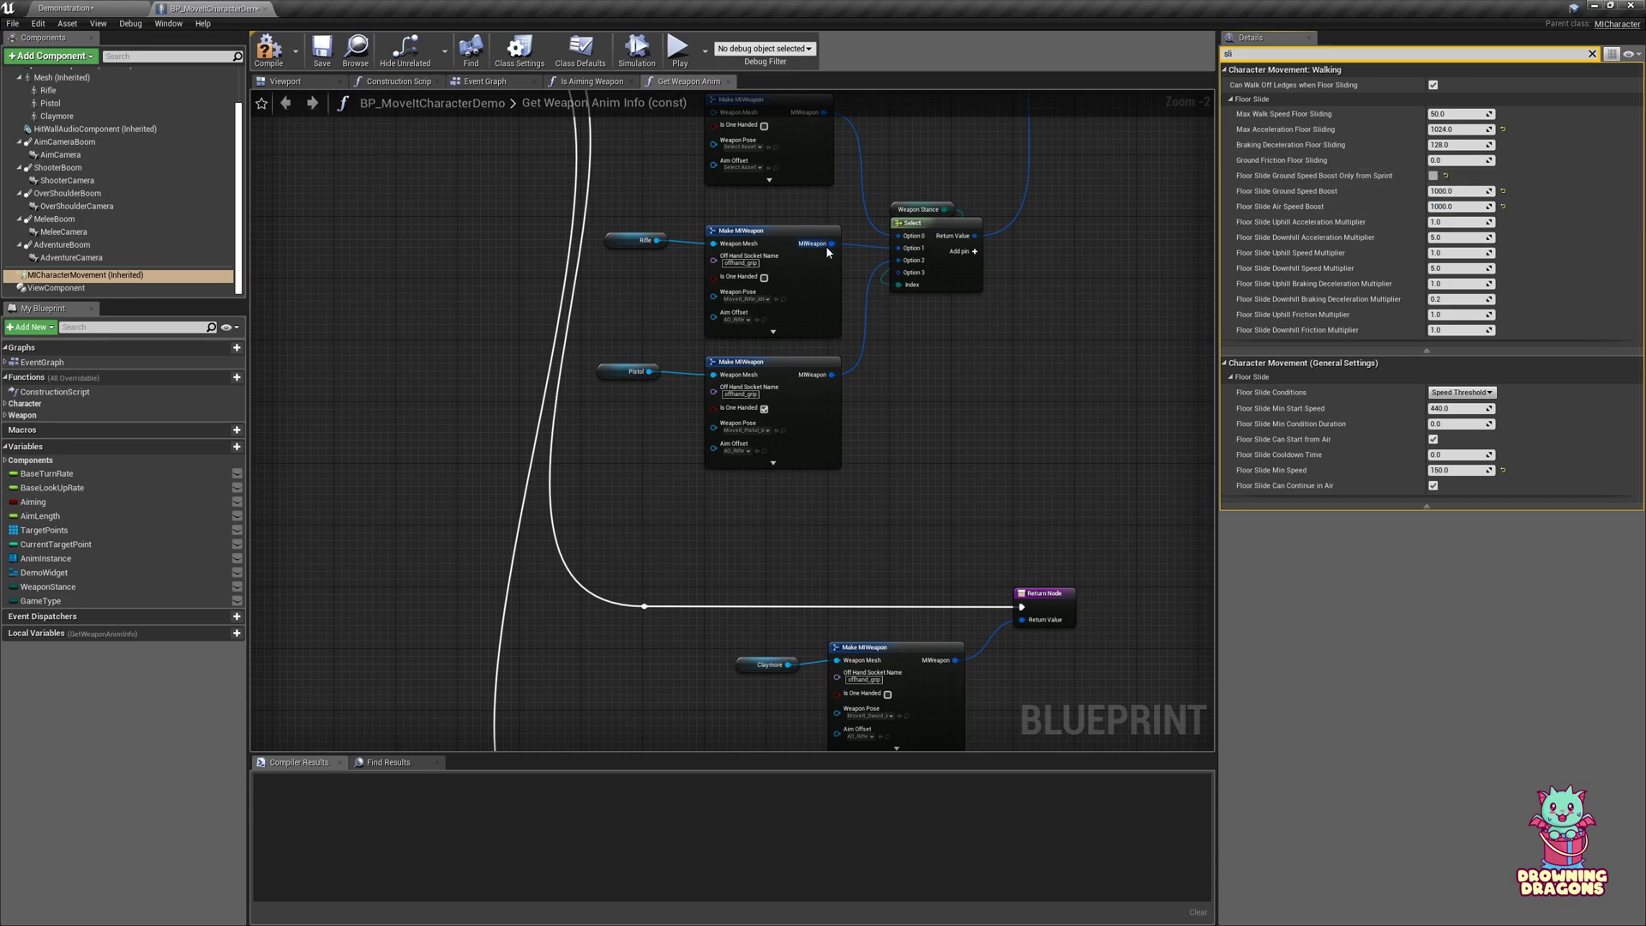
# Play the Demonstration level and test floor sliding across the terrain and water with the 1000 speed boosts, ending the session.
pyautogui.click(114, 6)
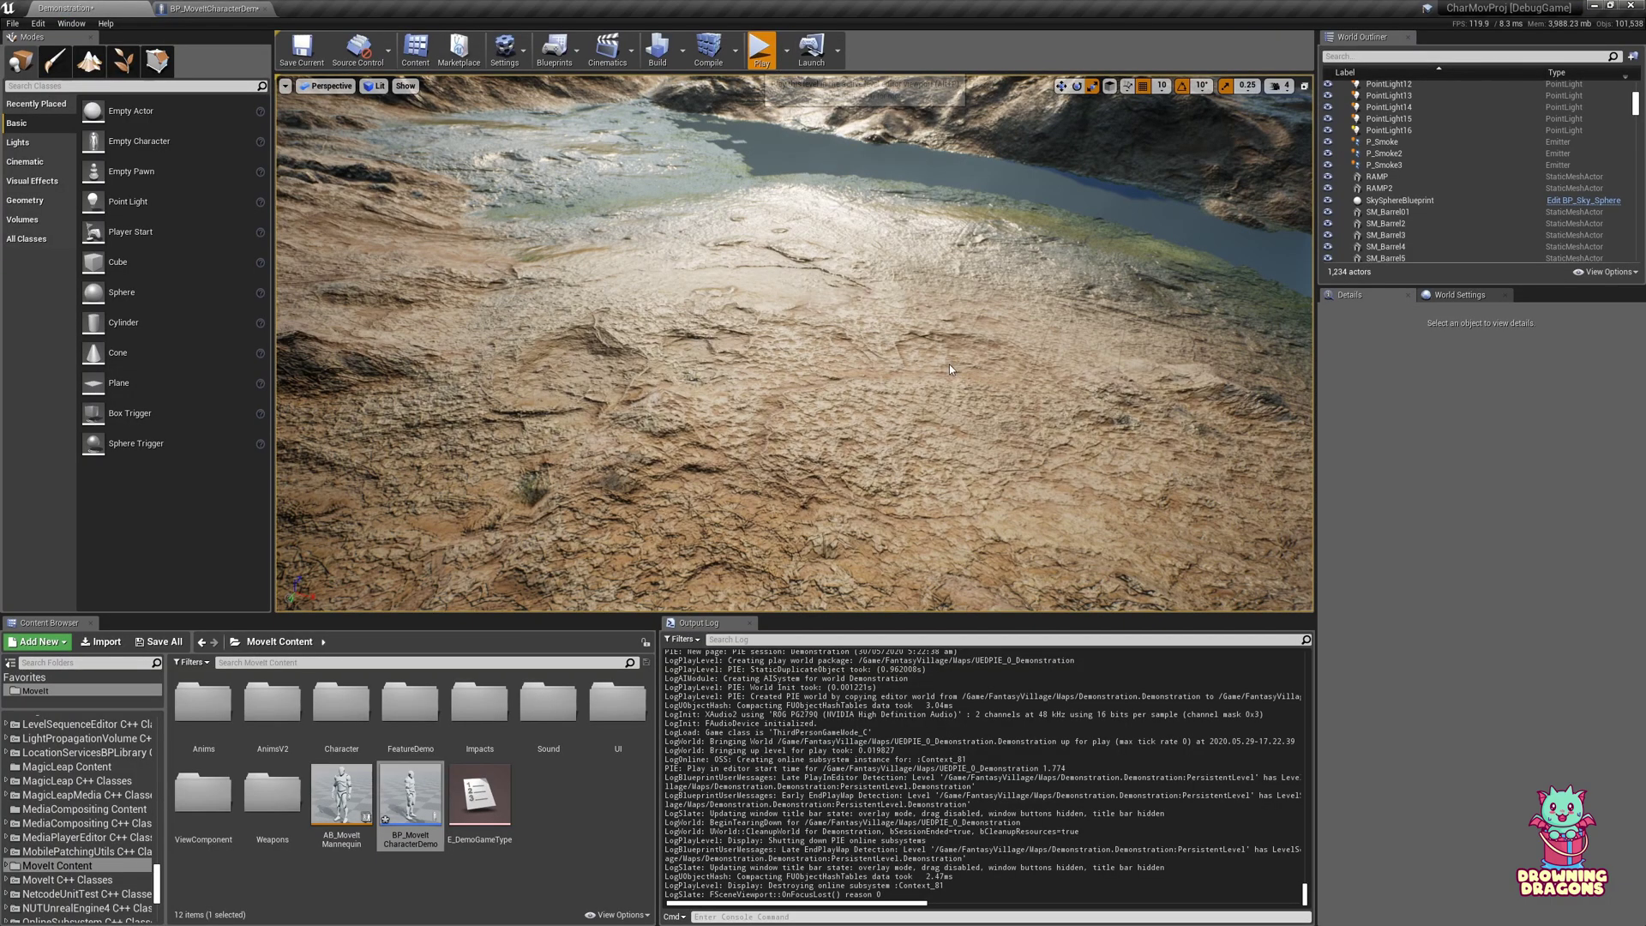
pyautogui.hotkey('alt', 'p')
pyautogui.press('w')
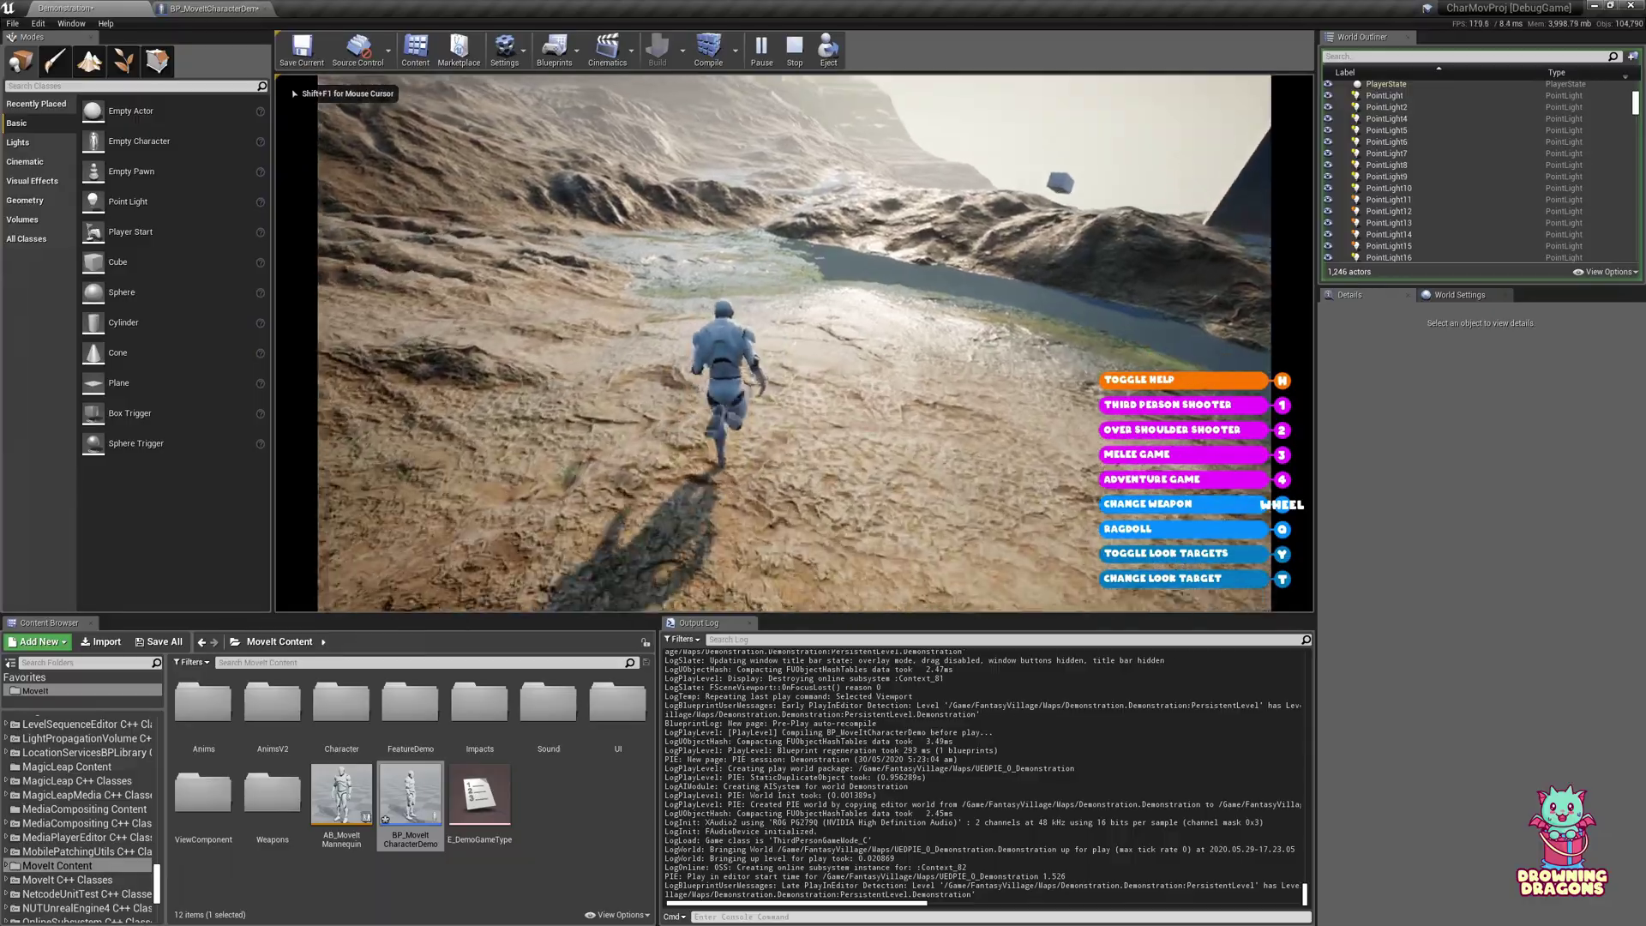
pyautogui.press('c')
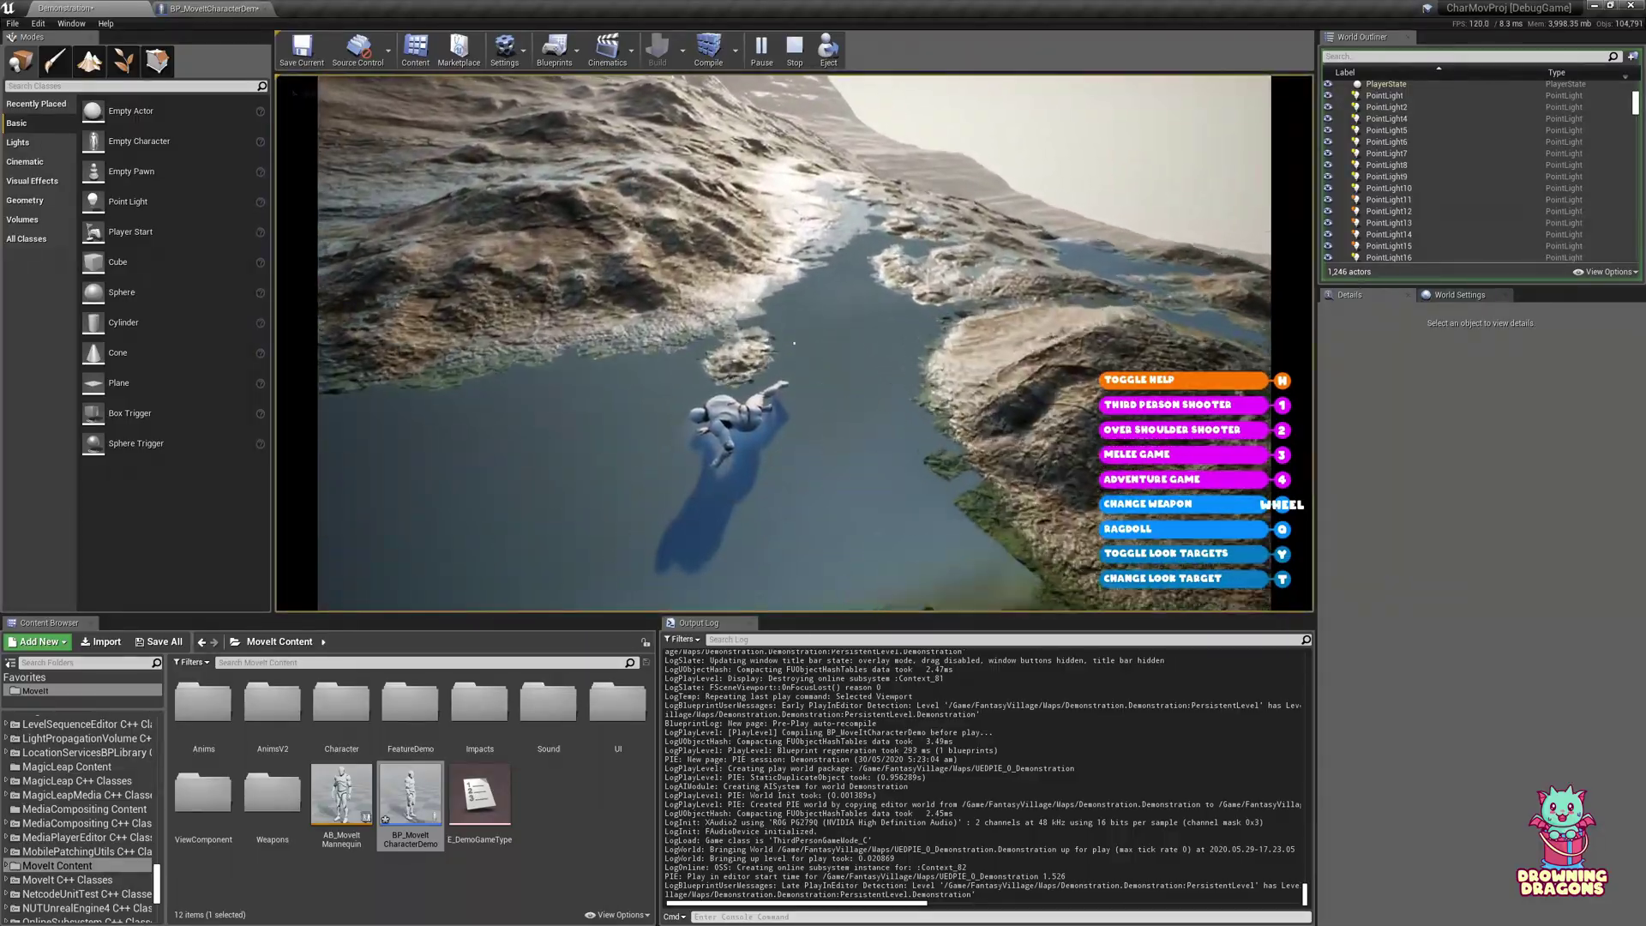
pyautogui.press('o')
pyautogui.press('w')
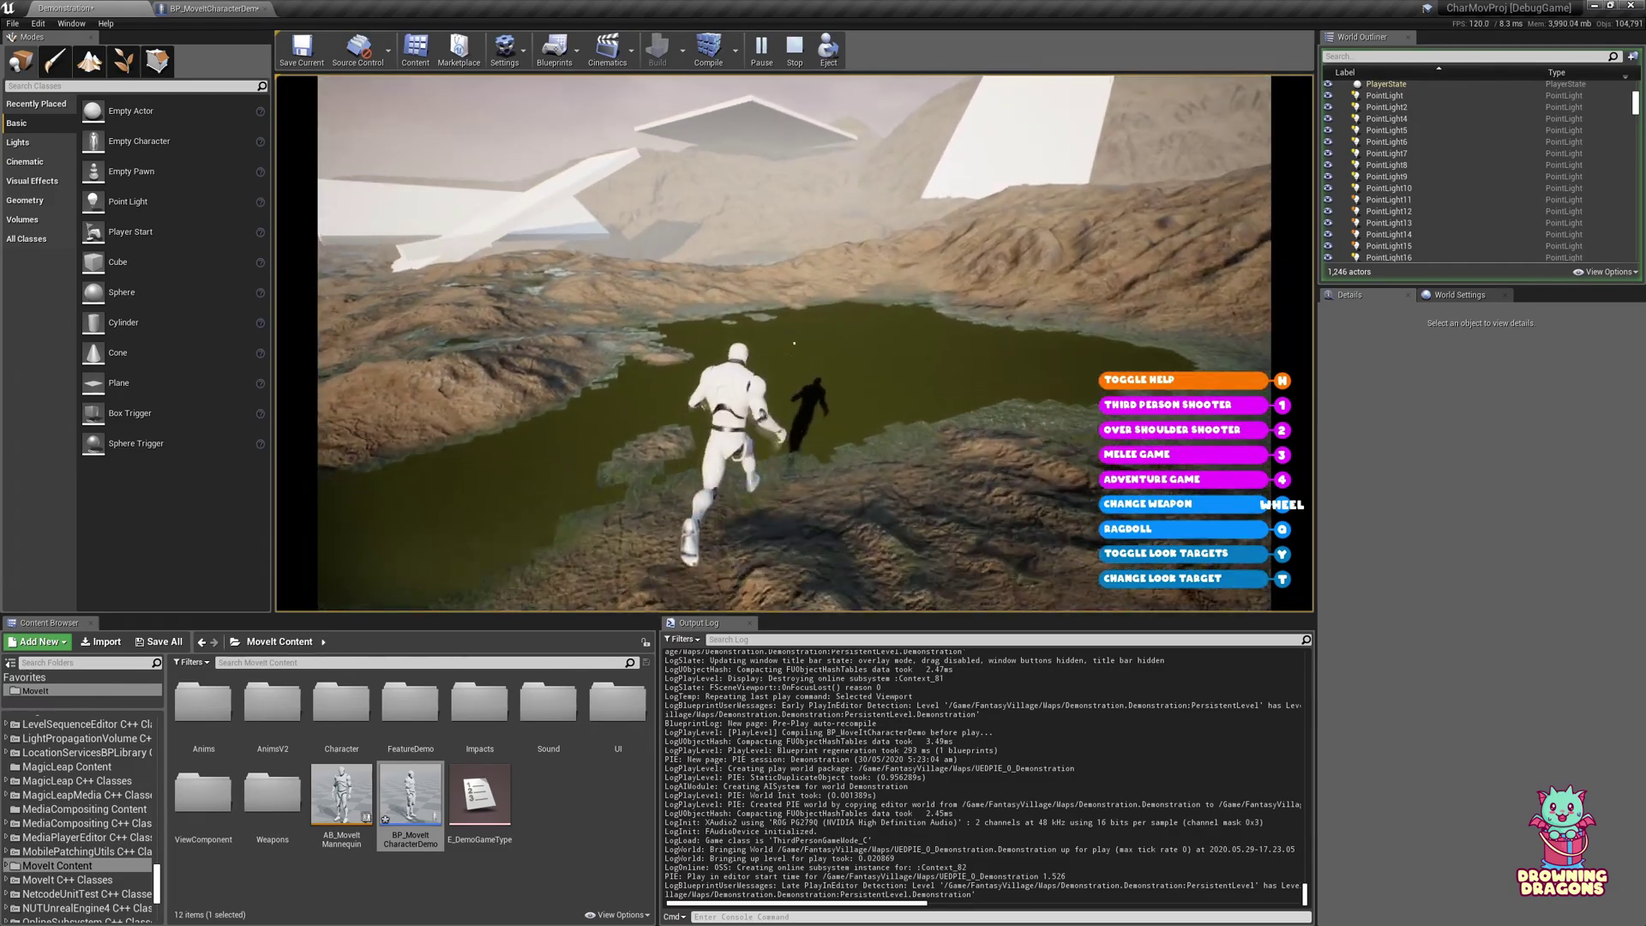
pyautogui.press('Escape')
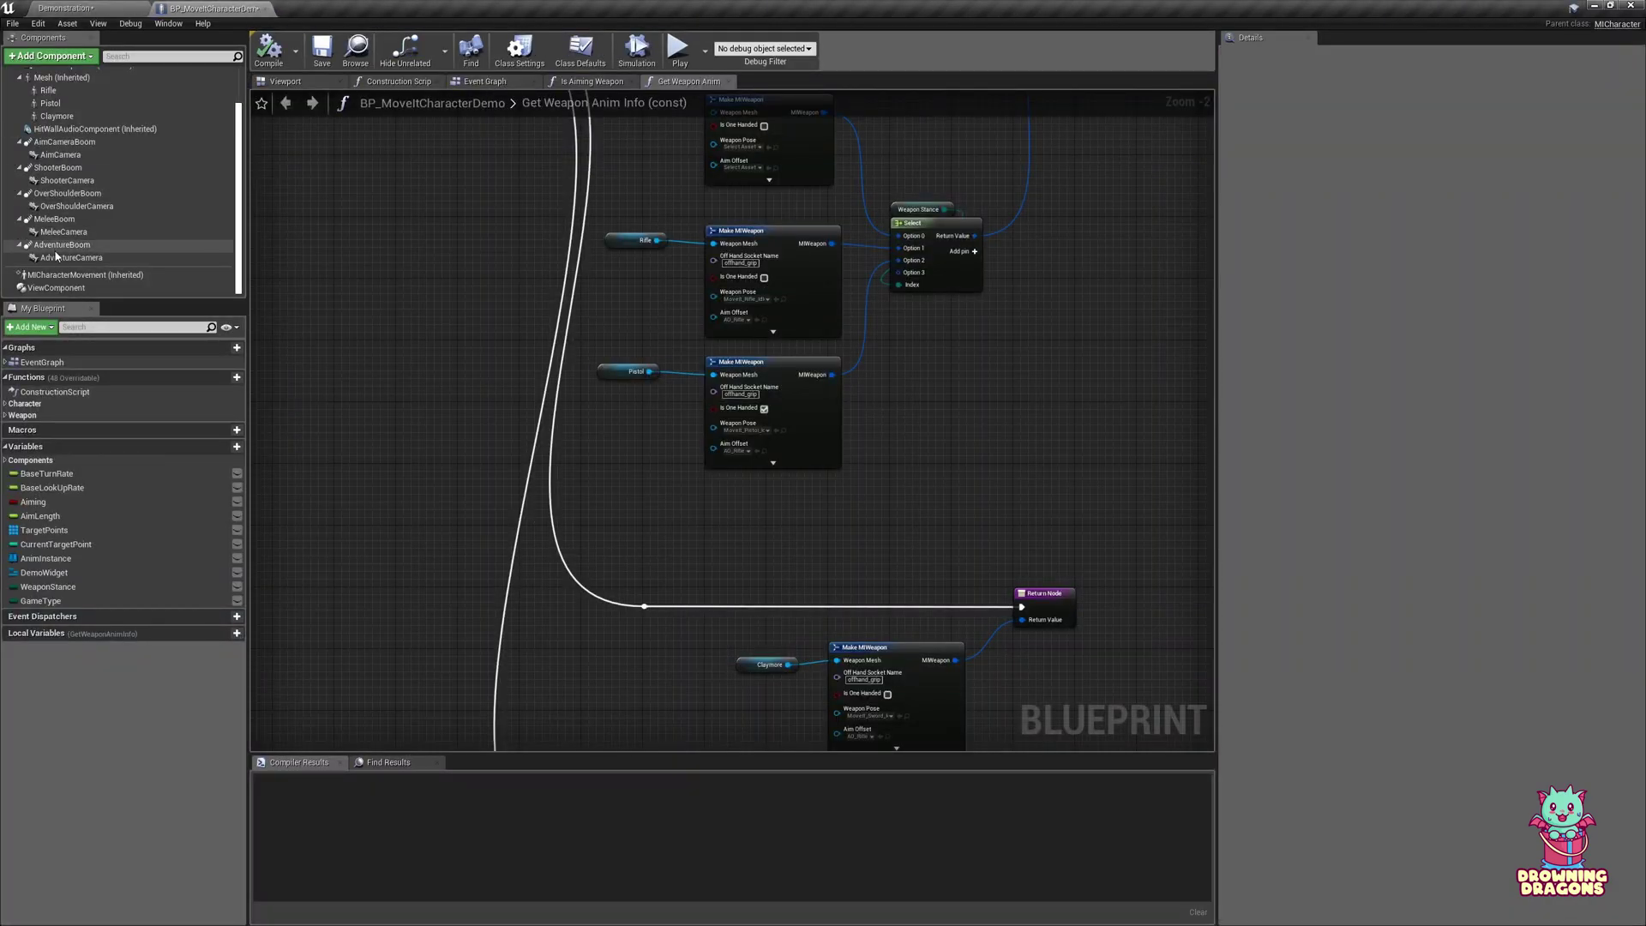
# Set MICharacterMovement's Floor Slide Ground Speed Boost to 200, leaving the boost-only-from-sprint option disabled.
pyautogui.click(84, 275)
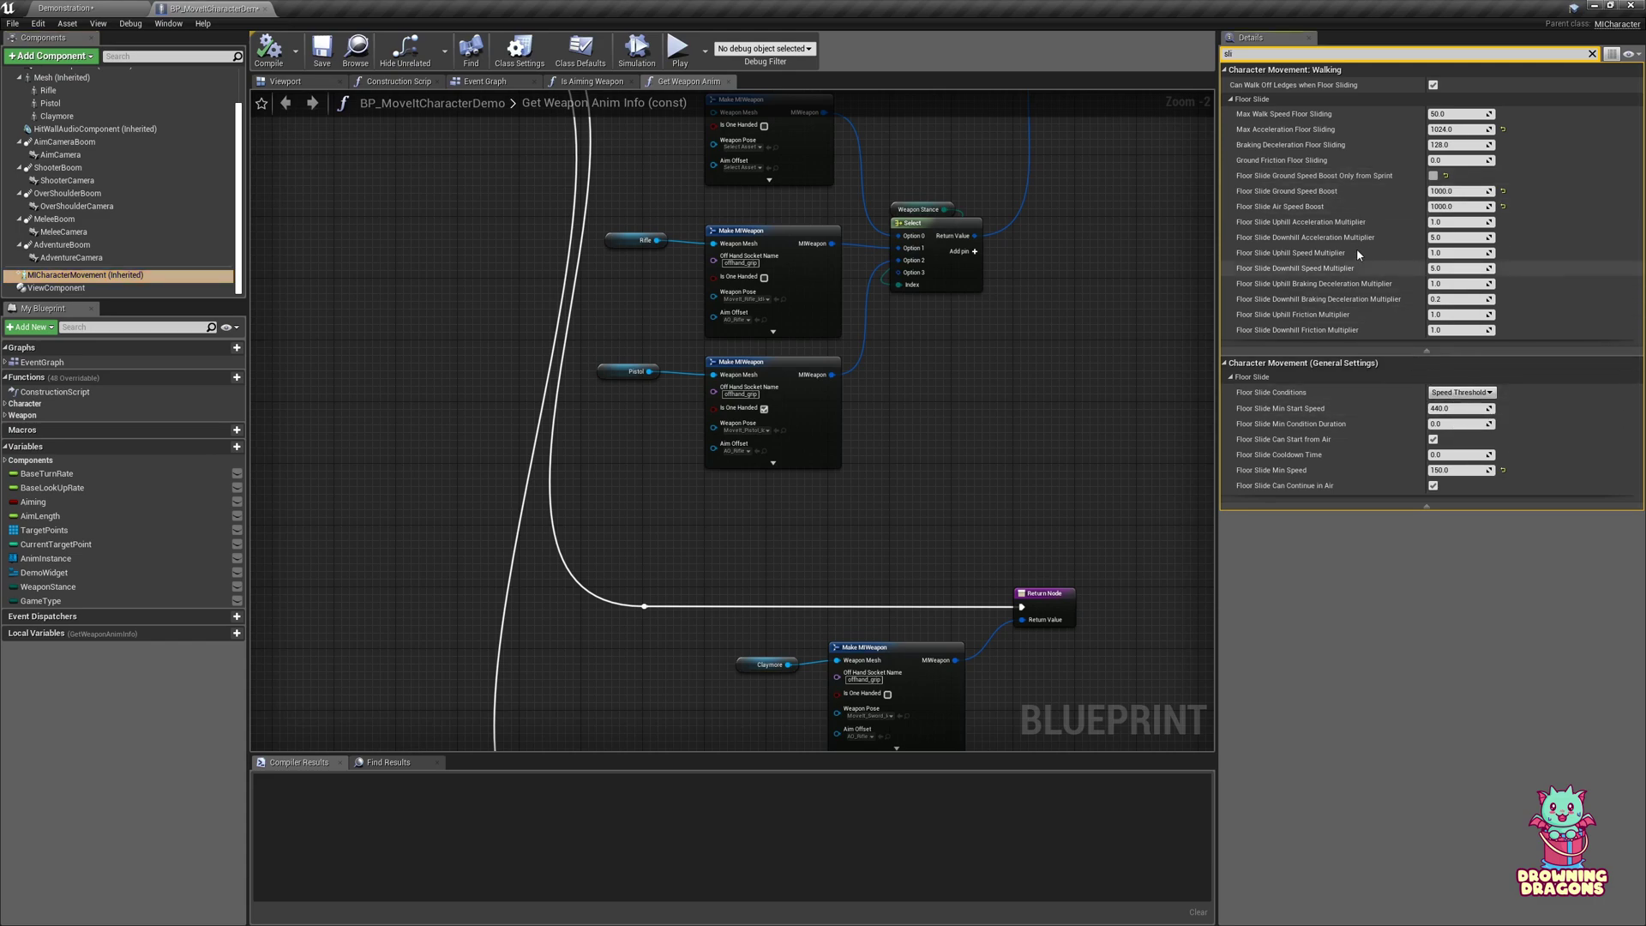
pyautogui.click(1433, 176)
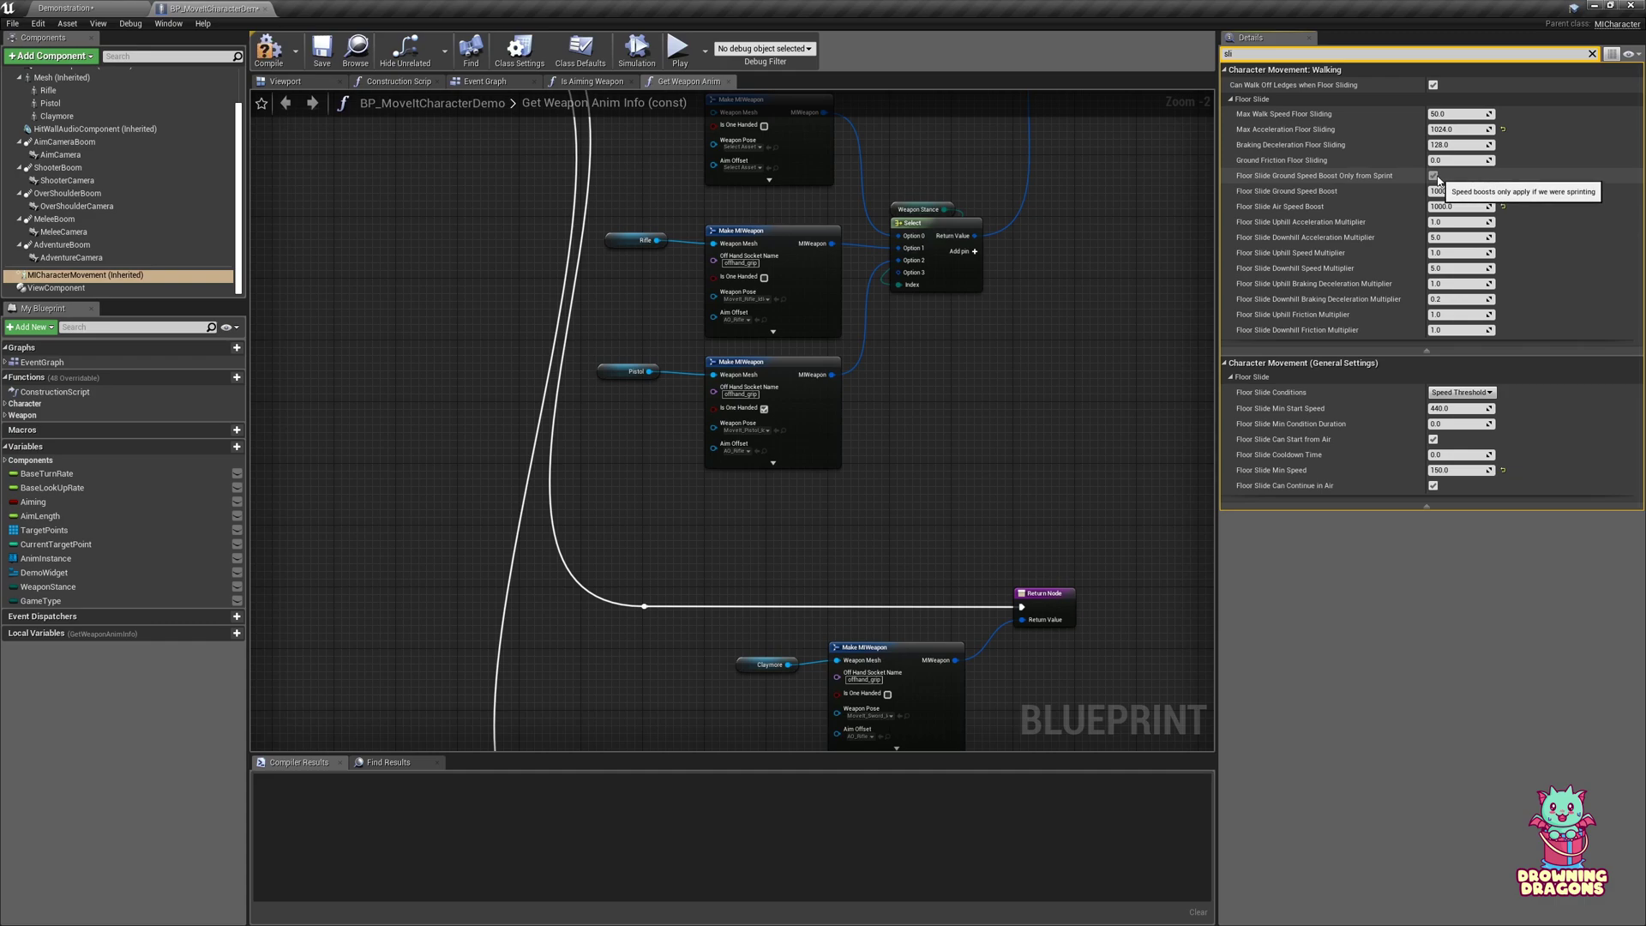
pyautogui.click(1433, 176)
pyautogui.click(1464, 191)
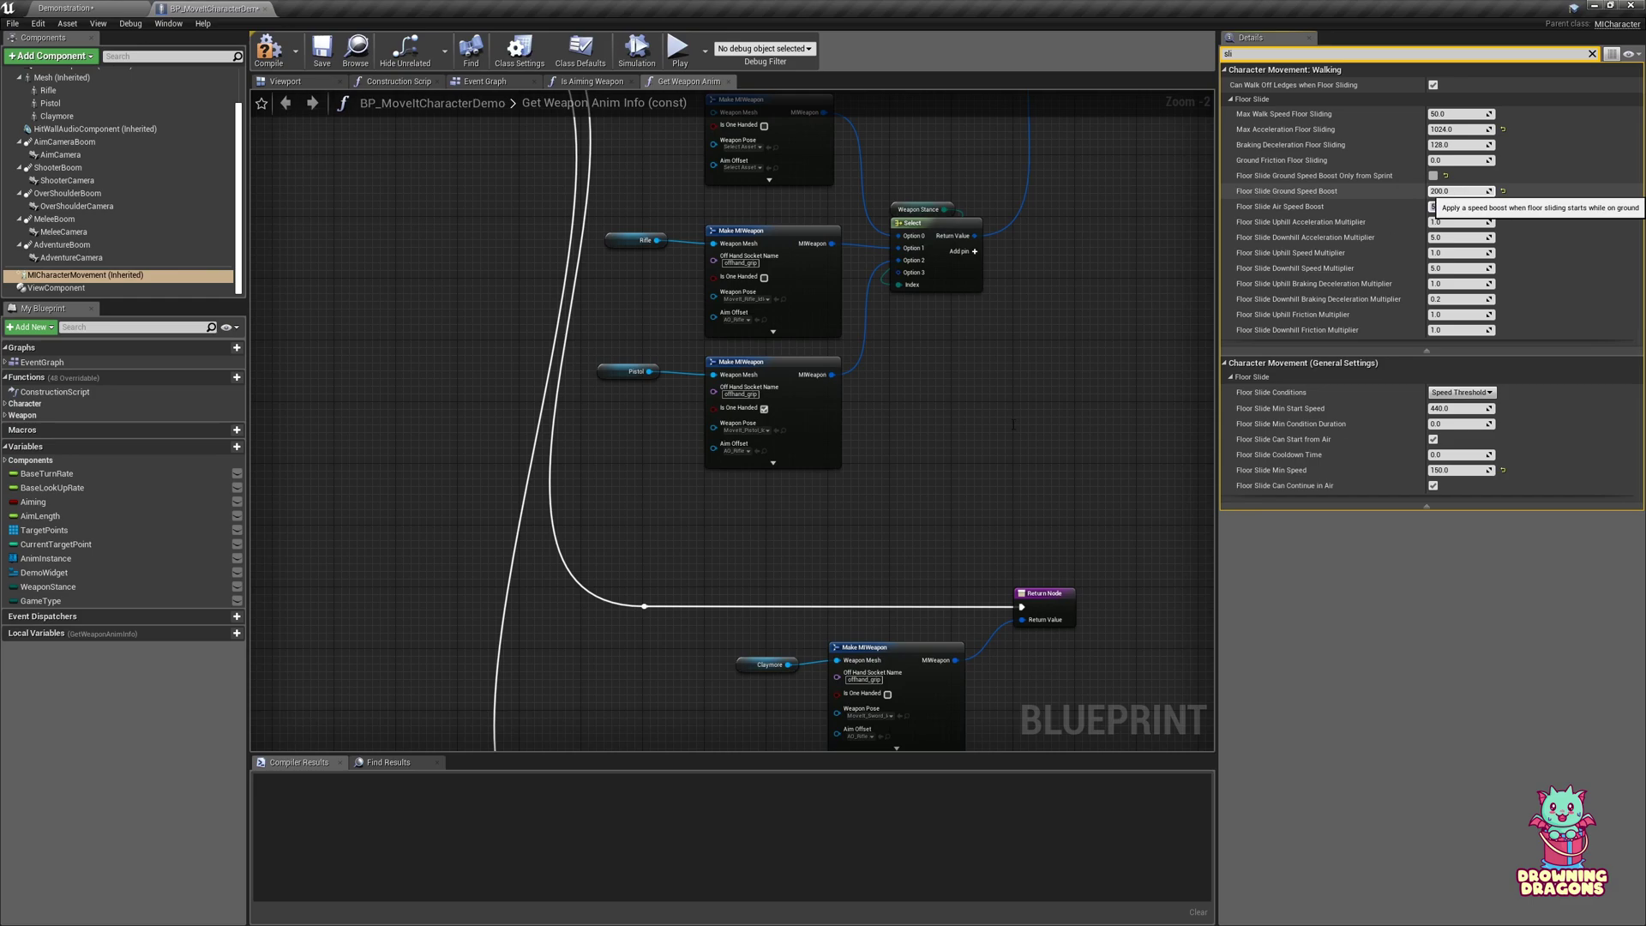
# Play the level and test floor sliding over the terrain and water with the 200 ground speed boost, ending the session.
pyautogui.hotkey('alt', 'p')
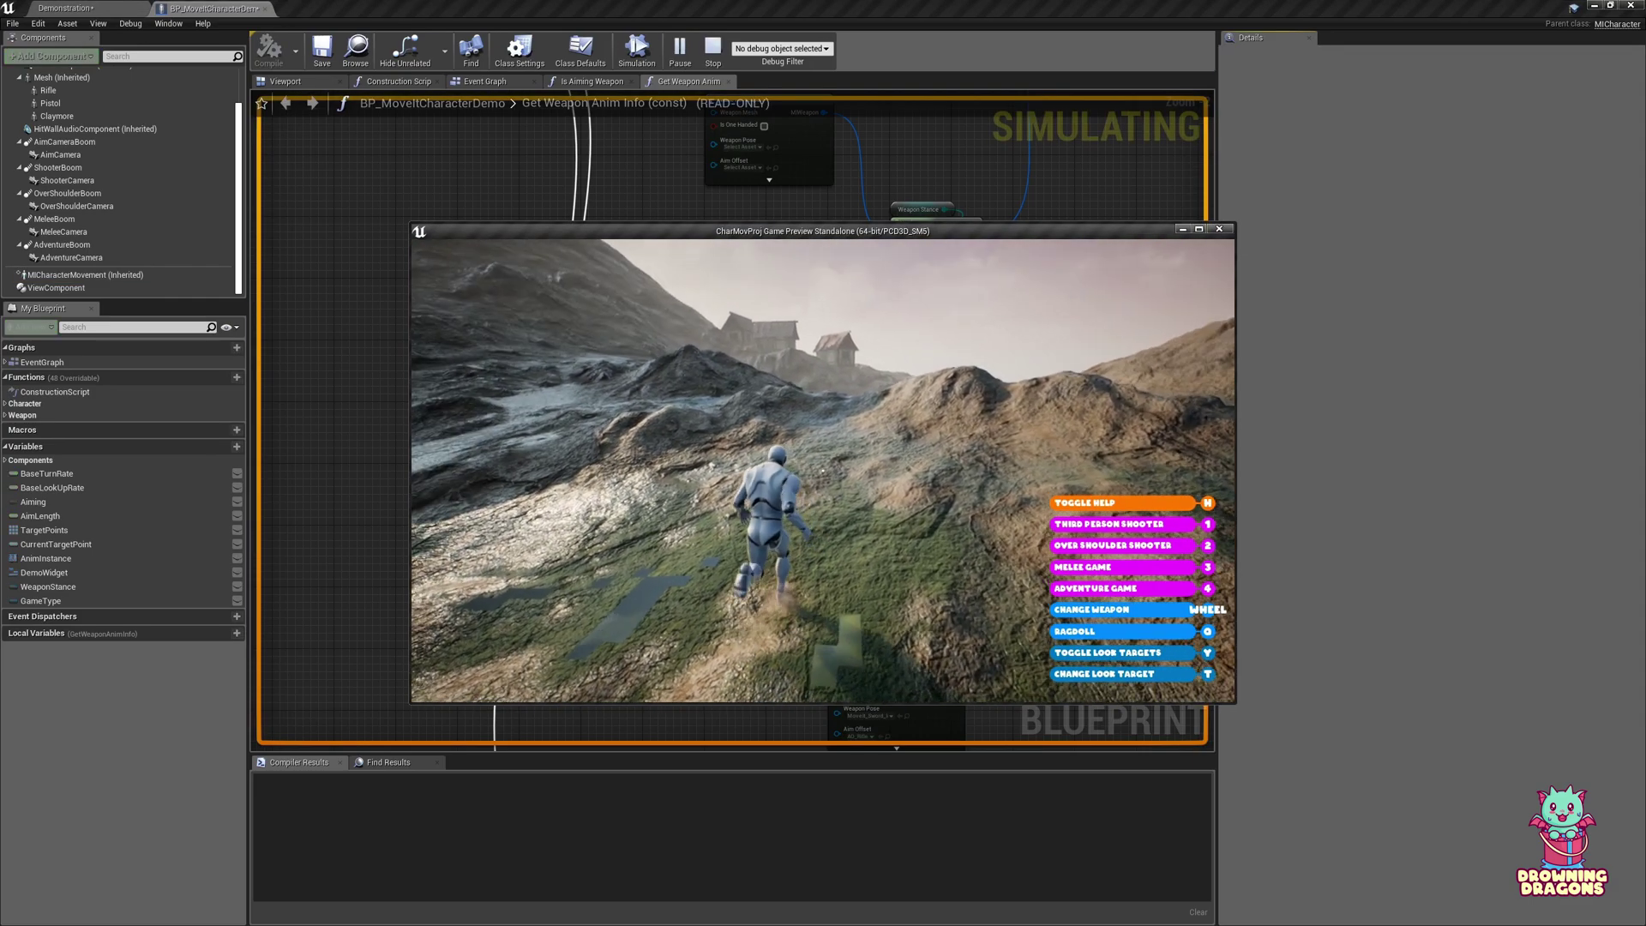
pyautogui.press('c')
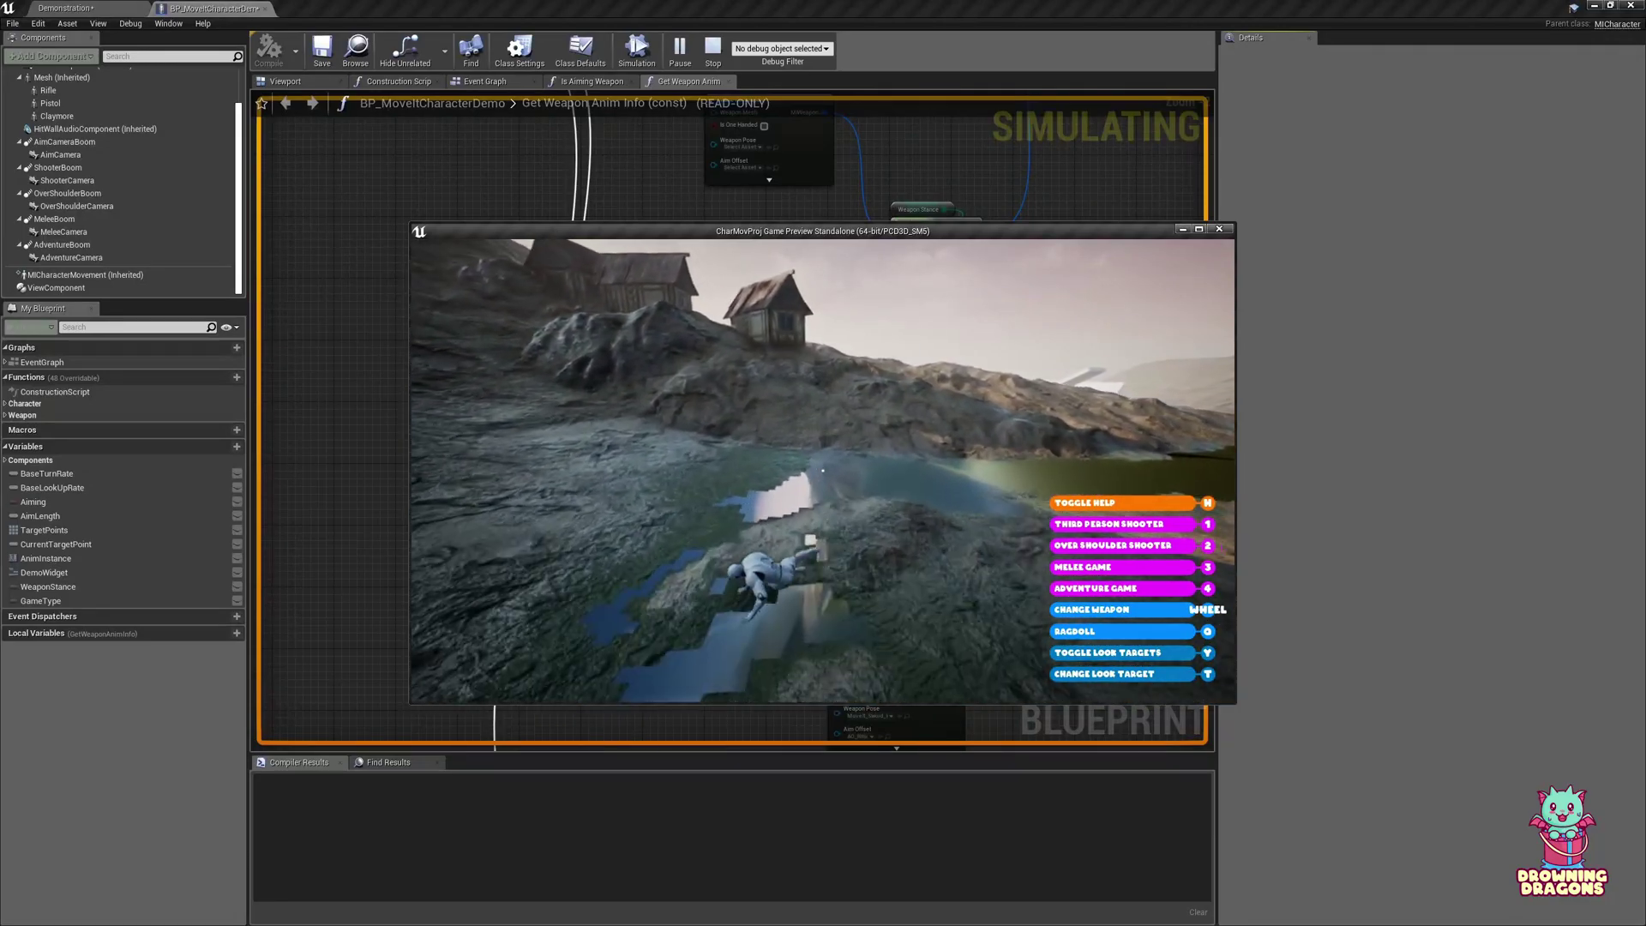
pyautogui.press('c')
pyautogui.press('w')
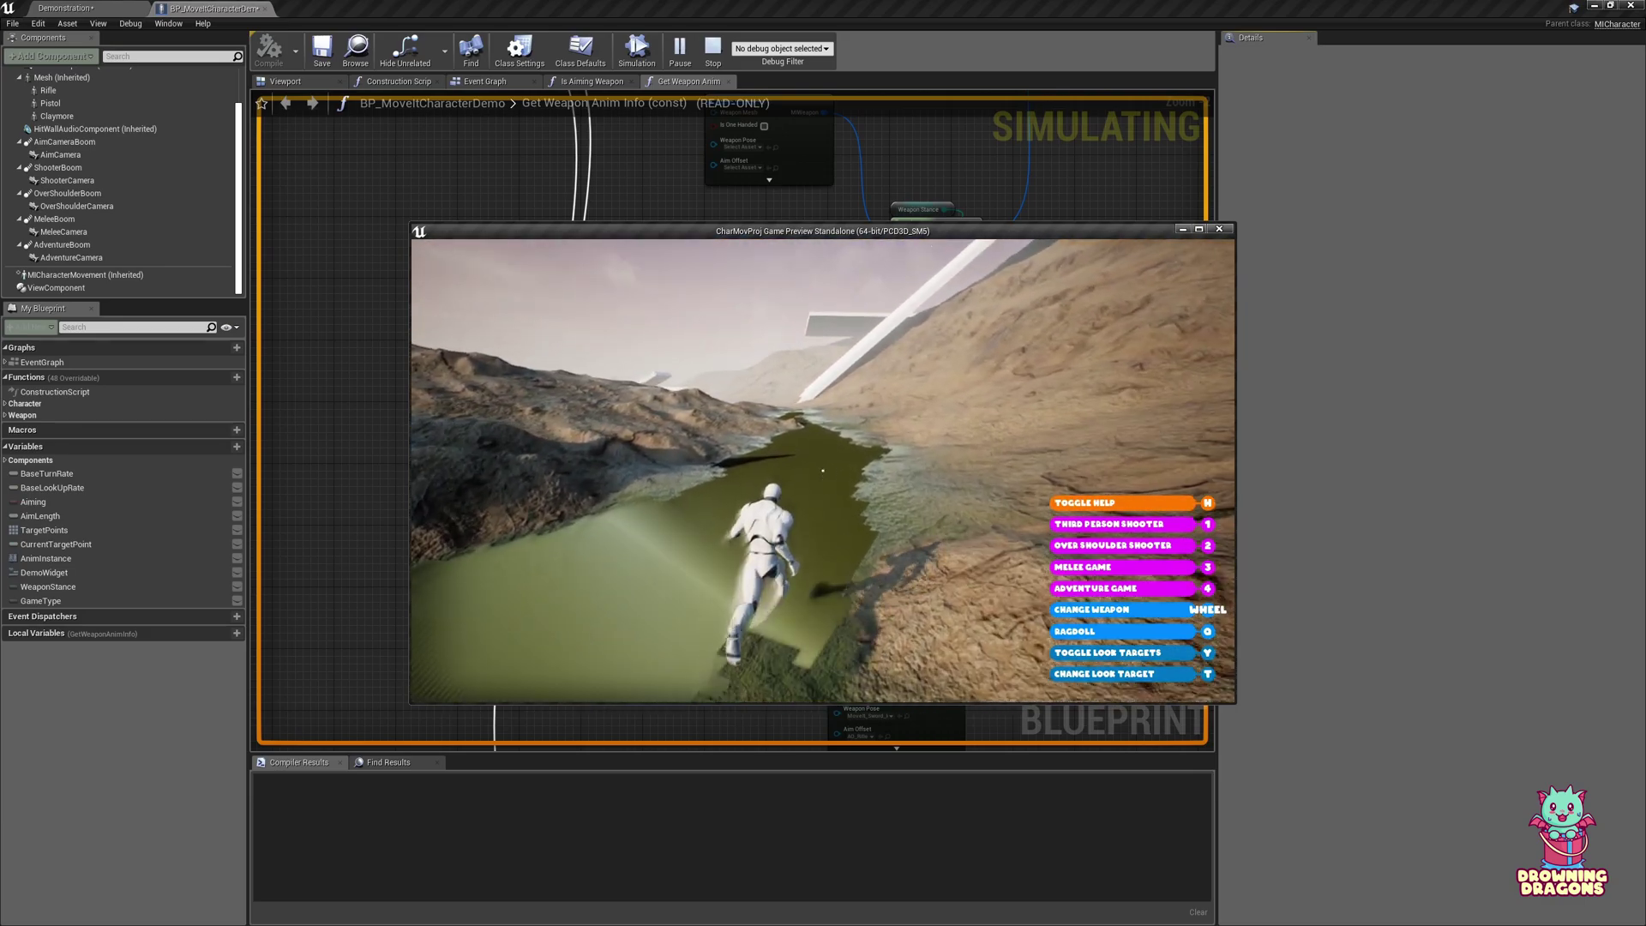
pyautogui.press('q')
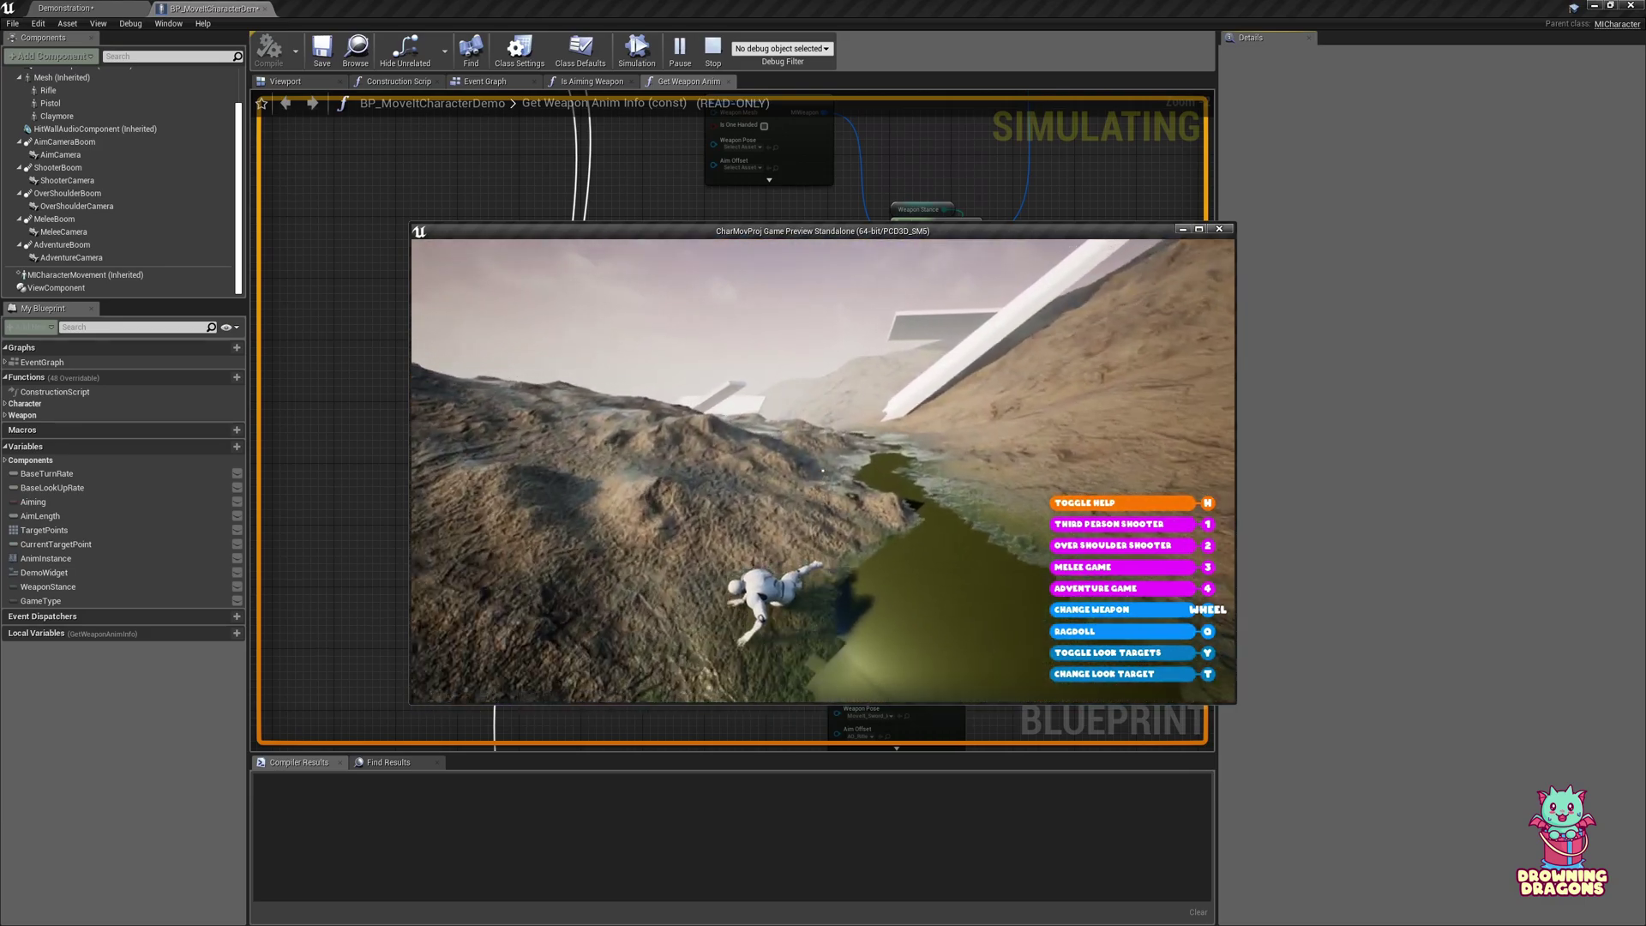
pyautogui.press('q')
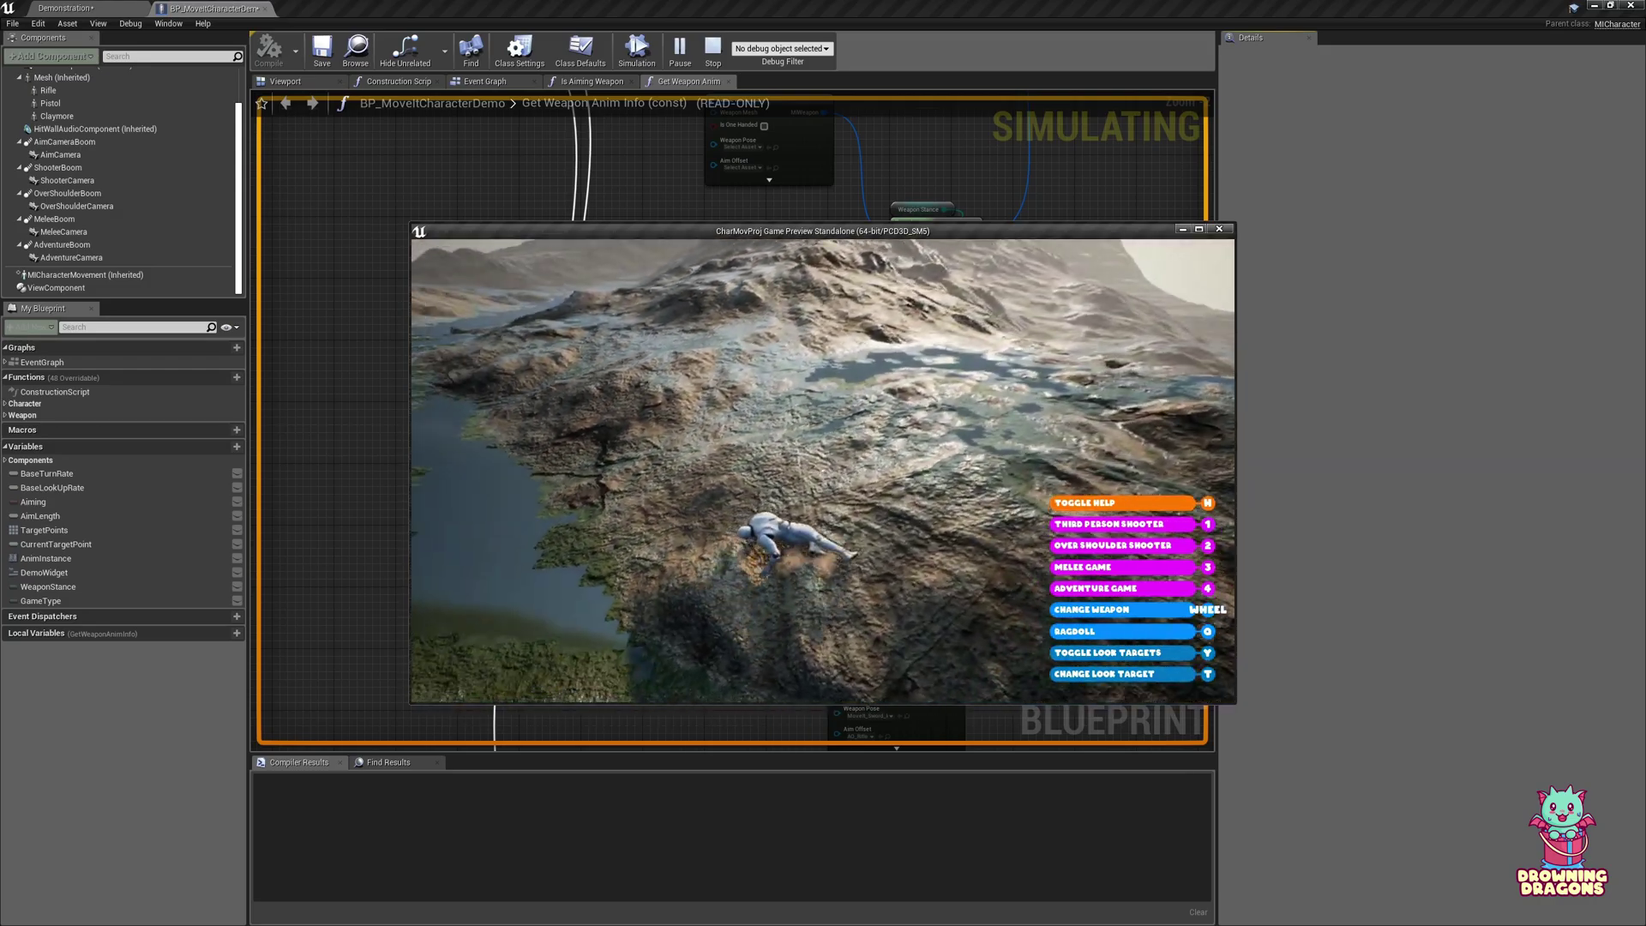
pyautogui.press('q')
pyautogui.press('w')
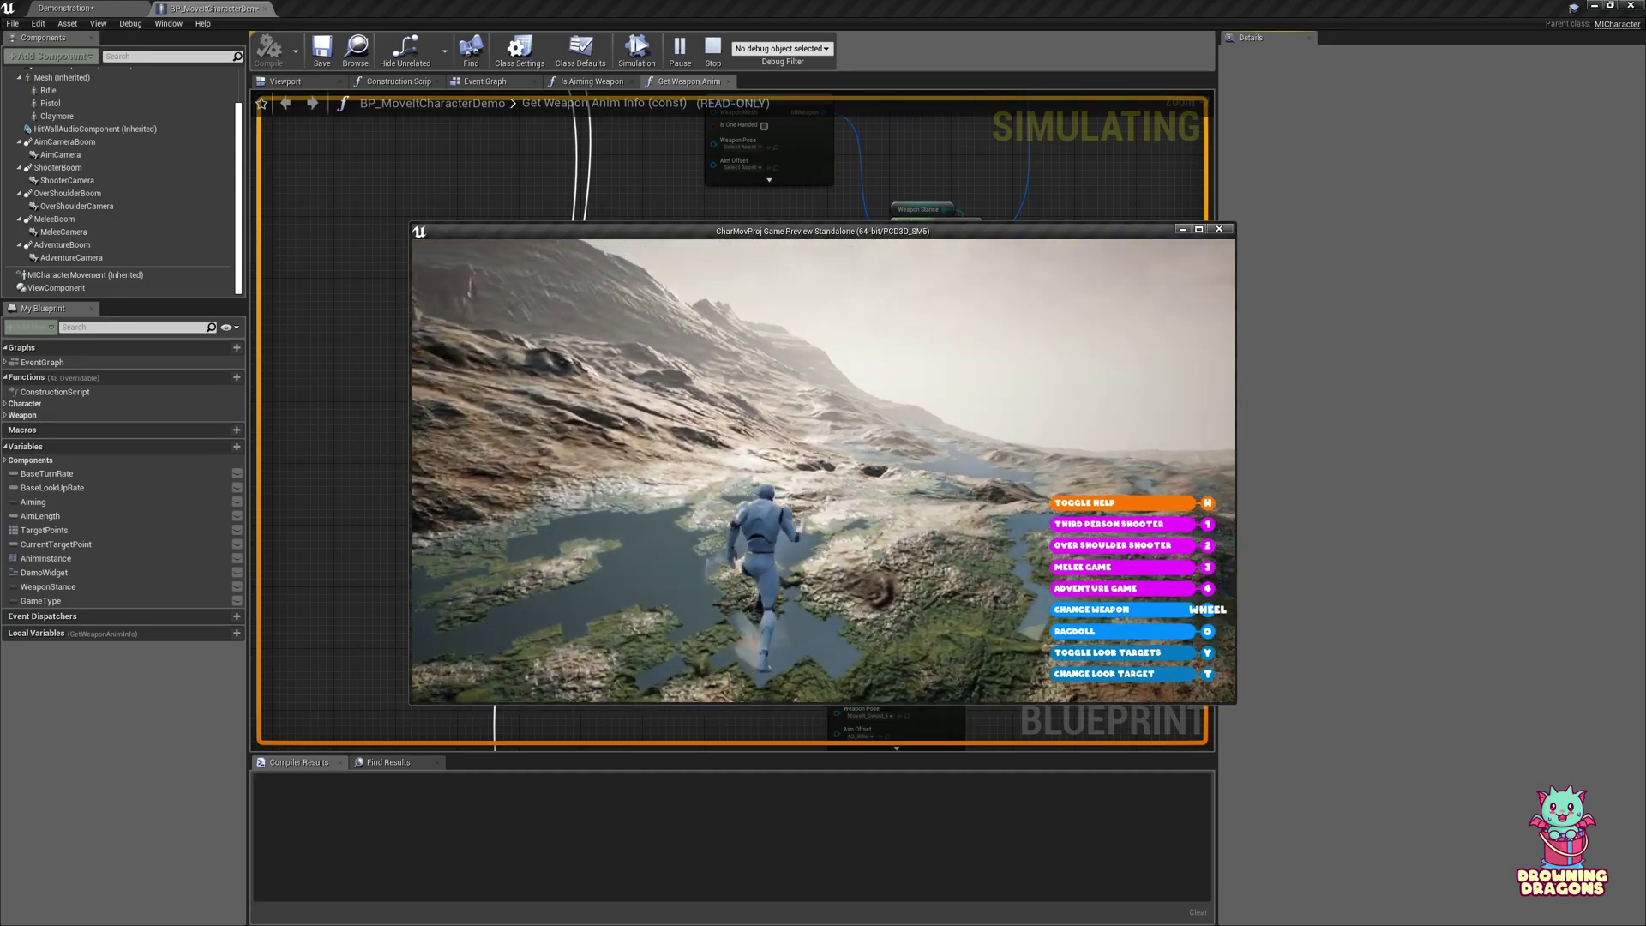
pyautogui.press('q')
pyautogui.press('q')
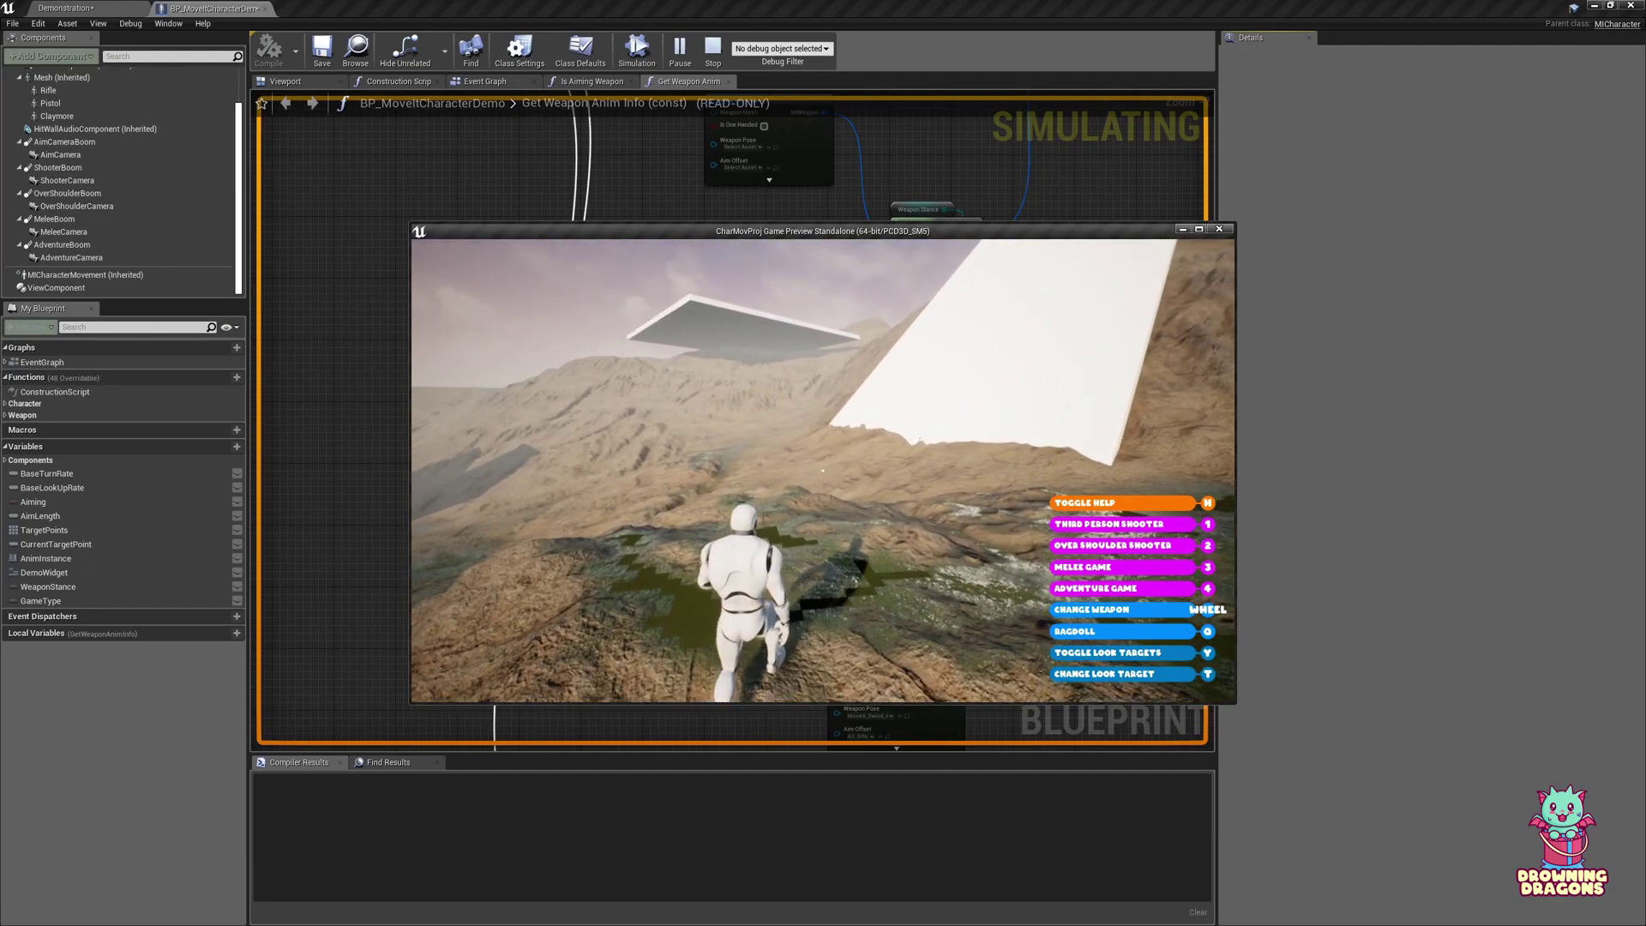
pyautogui.press('Escape')
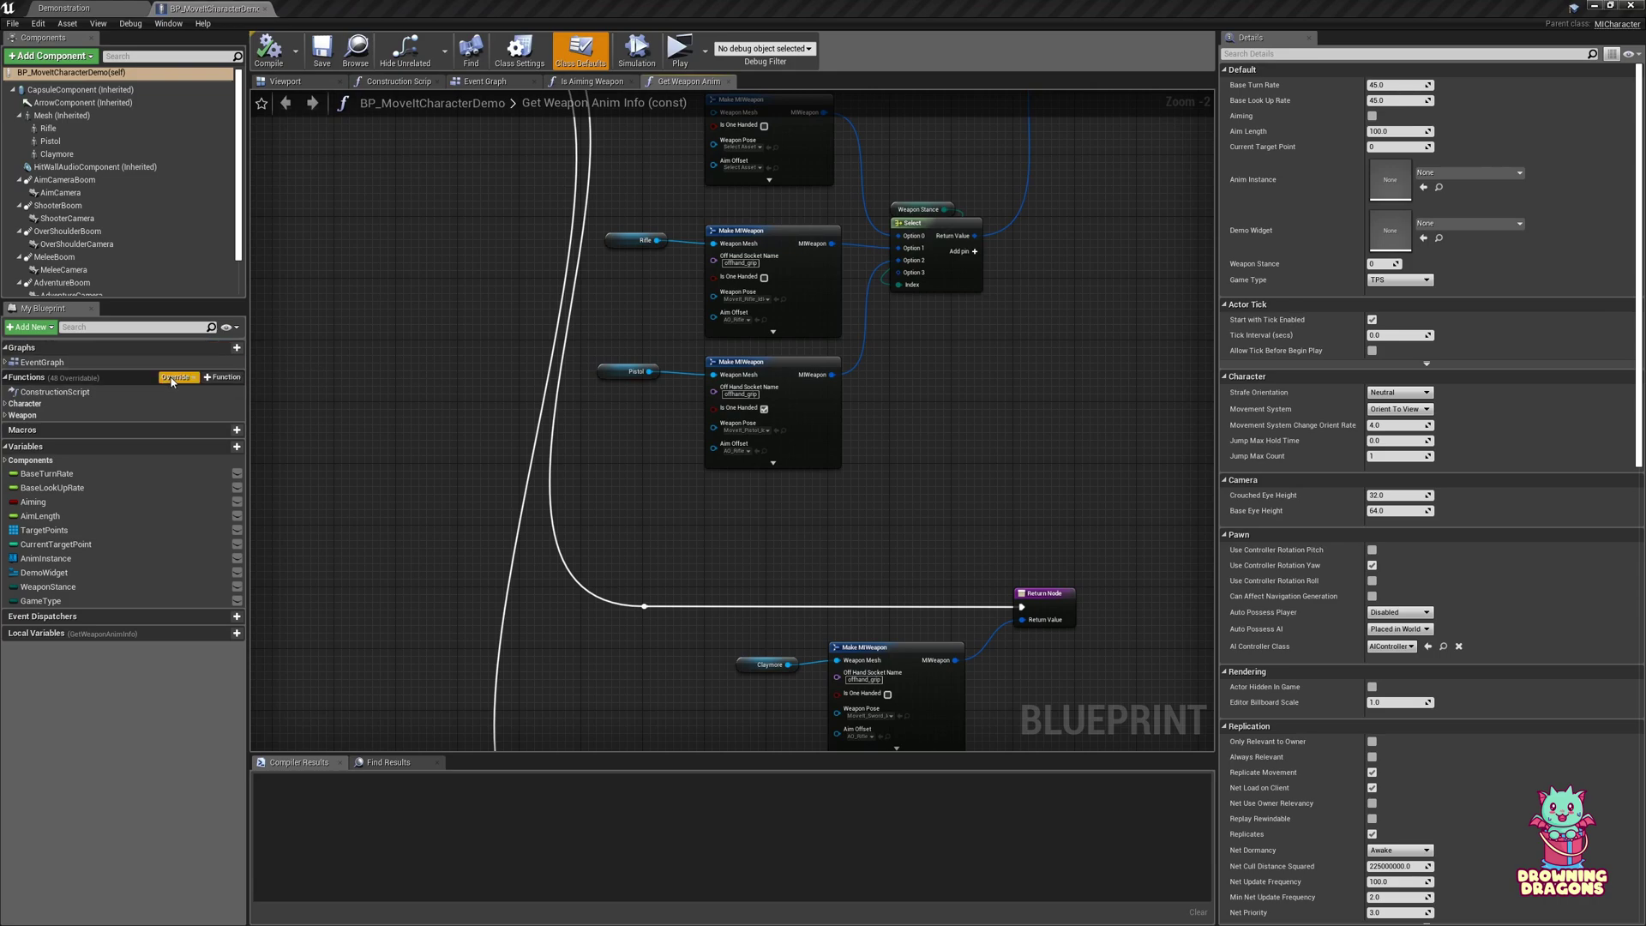
# Override the Can Start Floor Slide function in BP_MoveItCharacterDemo.
pyautogui.click(172, 379)
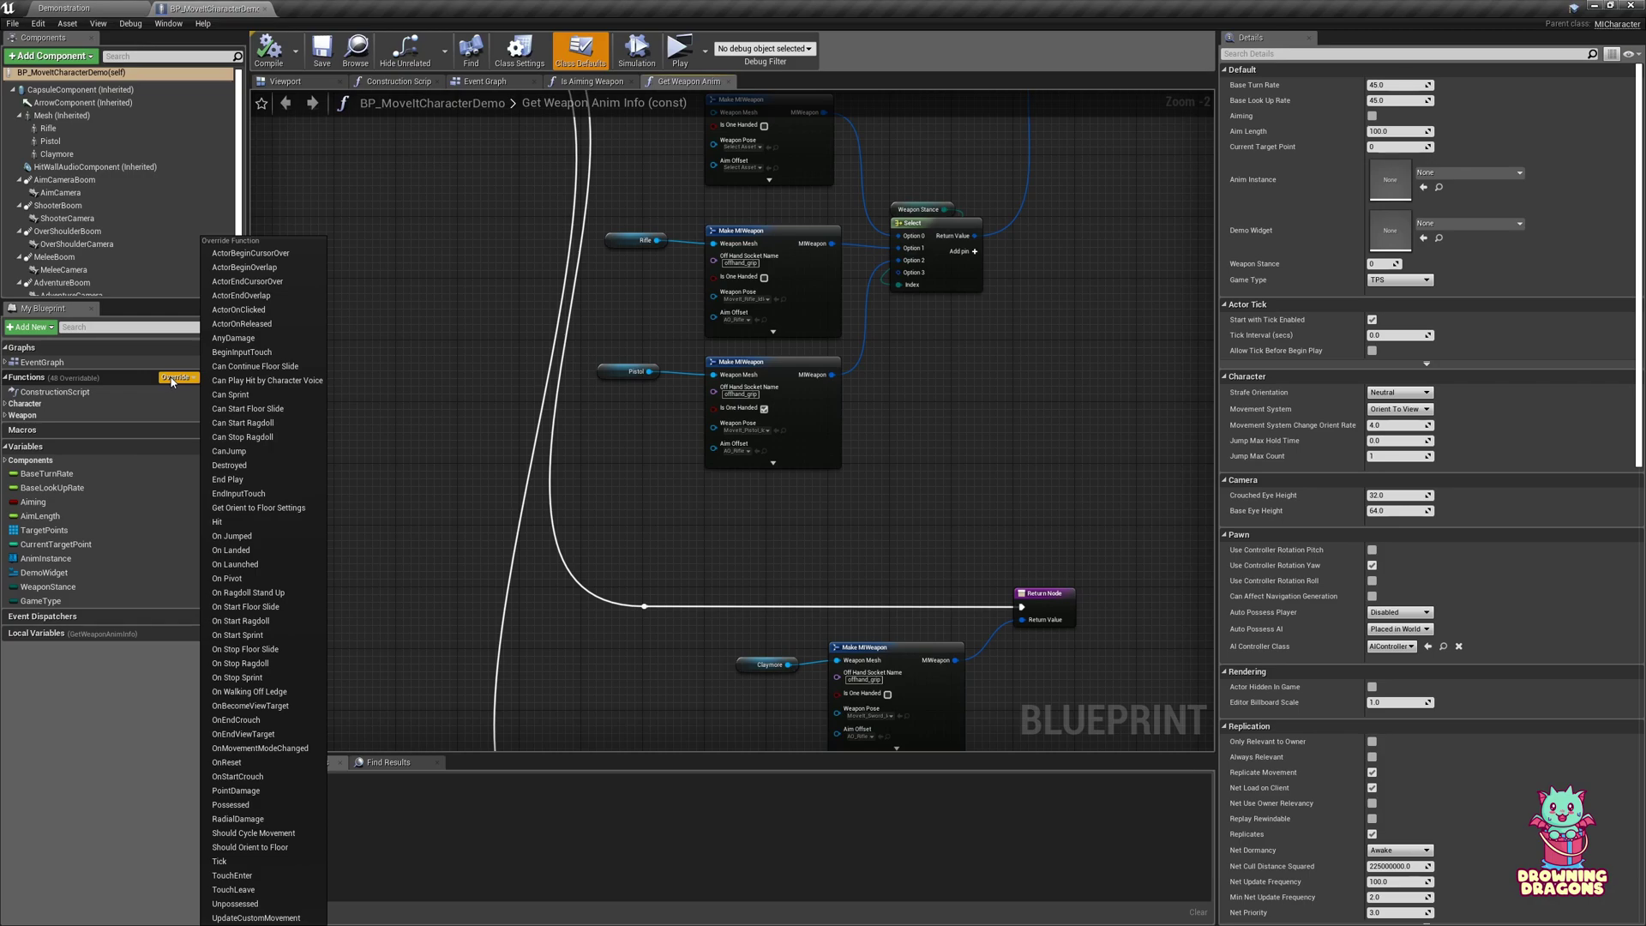
pyautogui.click(172, 382)
pyautogui.click(165, 379)
pyautogui.write('slide')
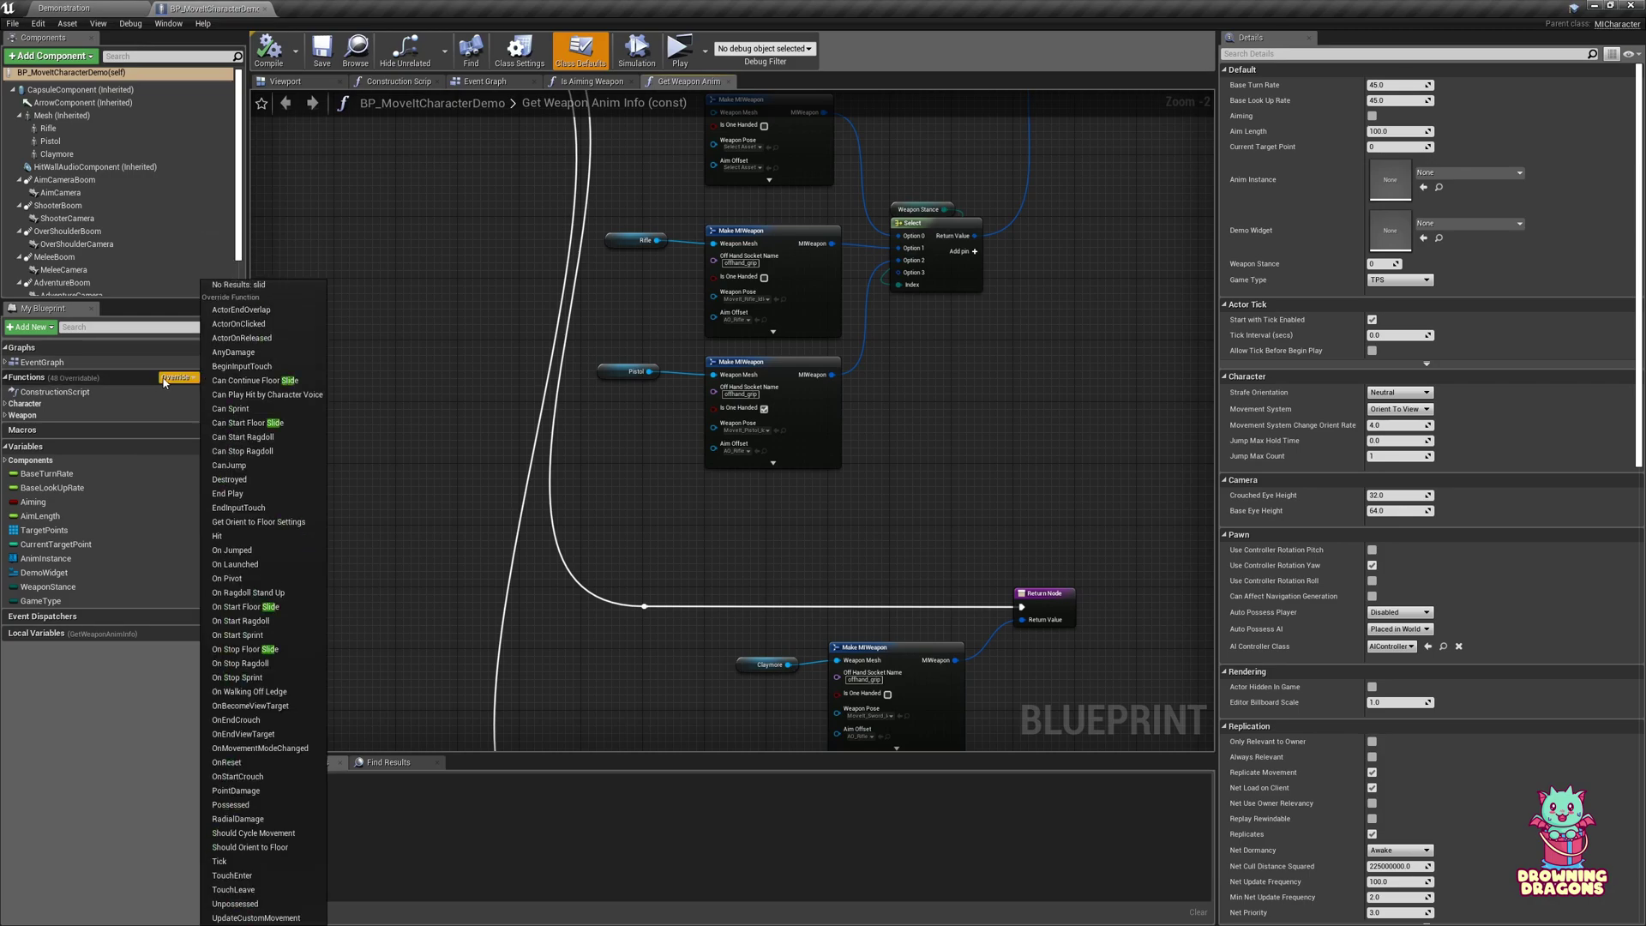
pyautogui.click(252, 422)
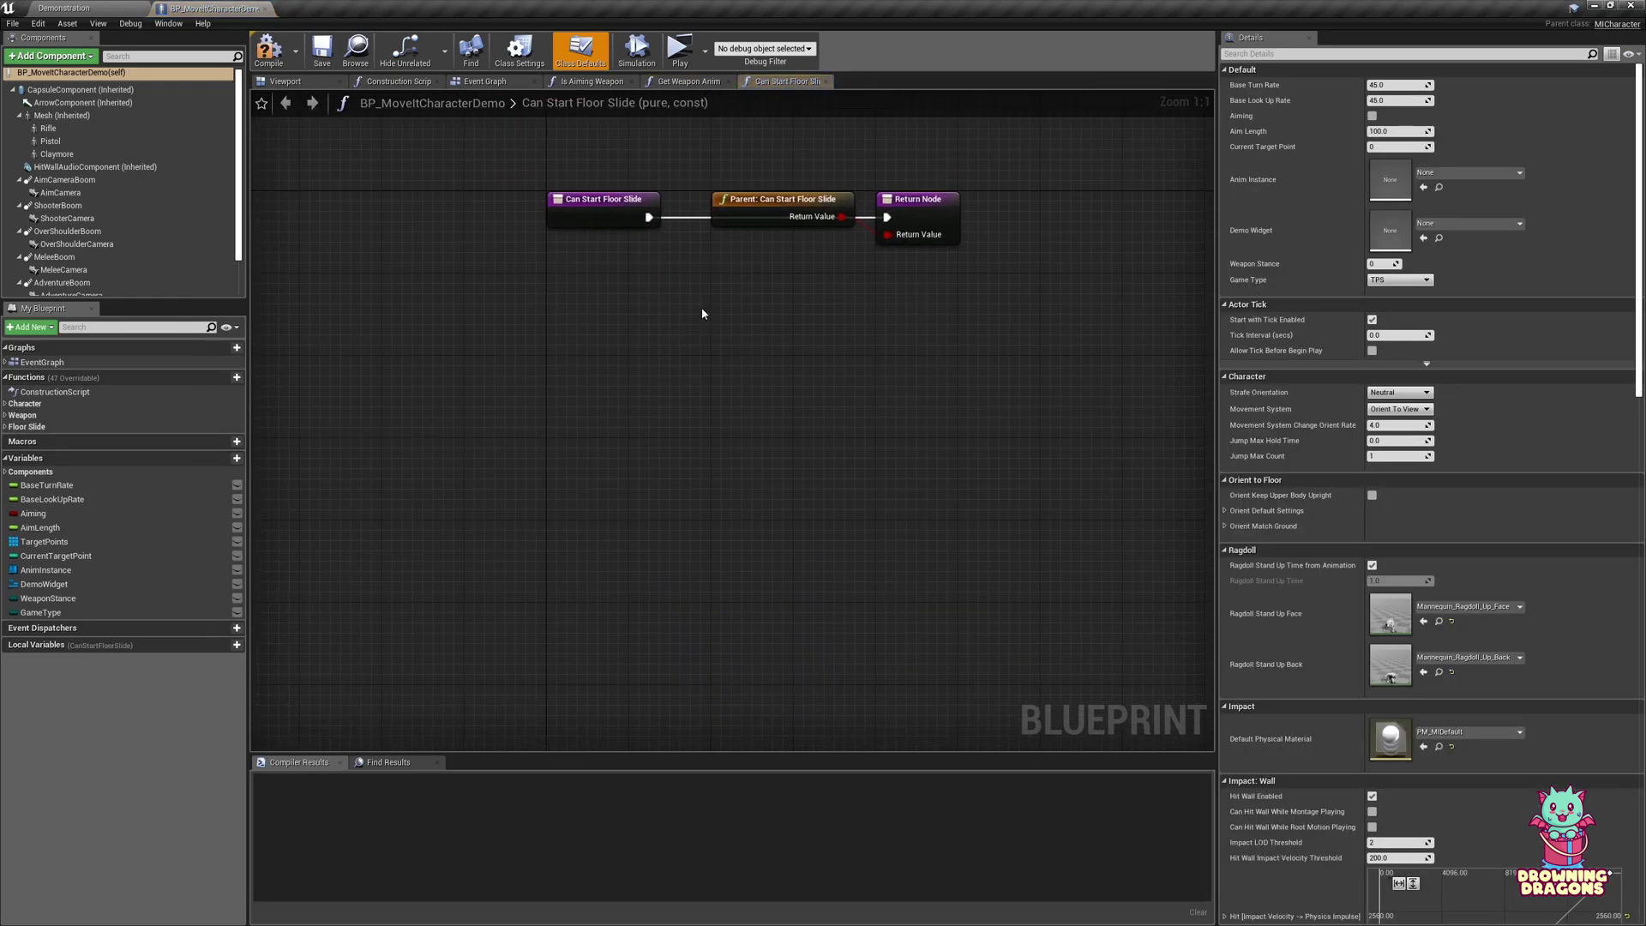
# Move the parent call below the entry node and route its return value through a new AND node into the Return Node.
pyautogui.moveTo(754, 198); pyautogui.dragTo(591, 364)
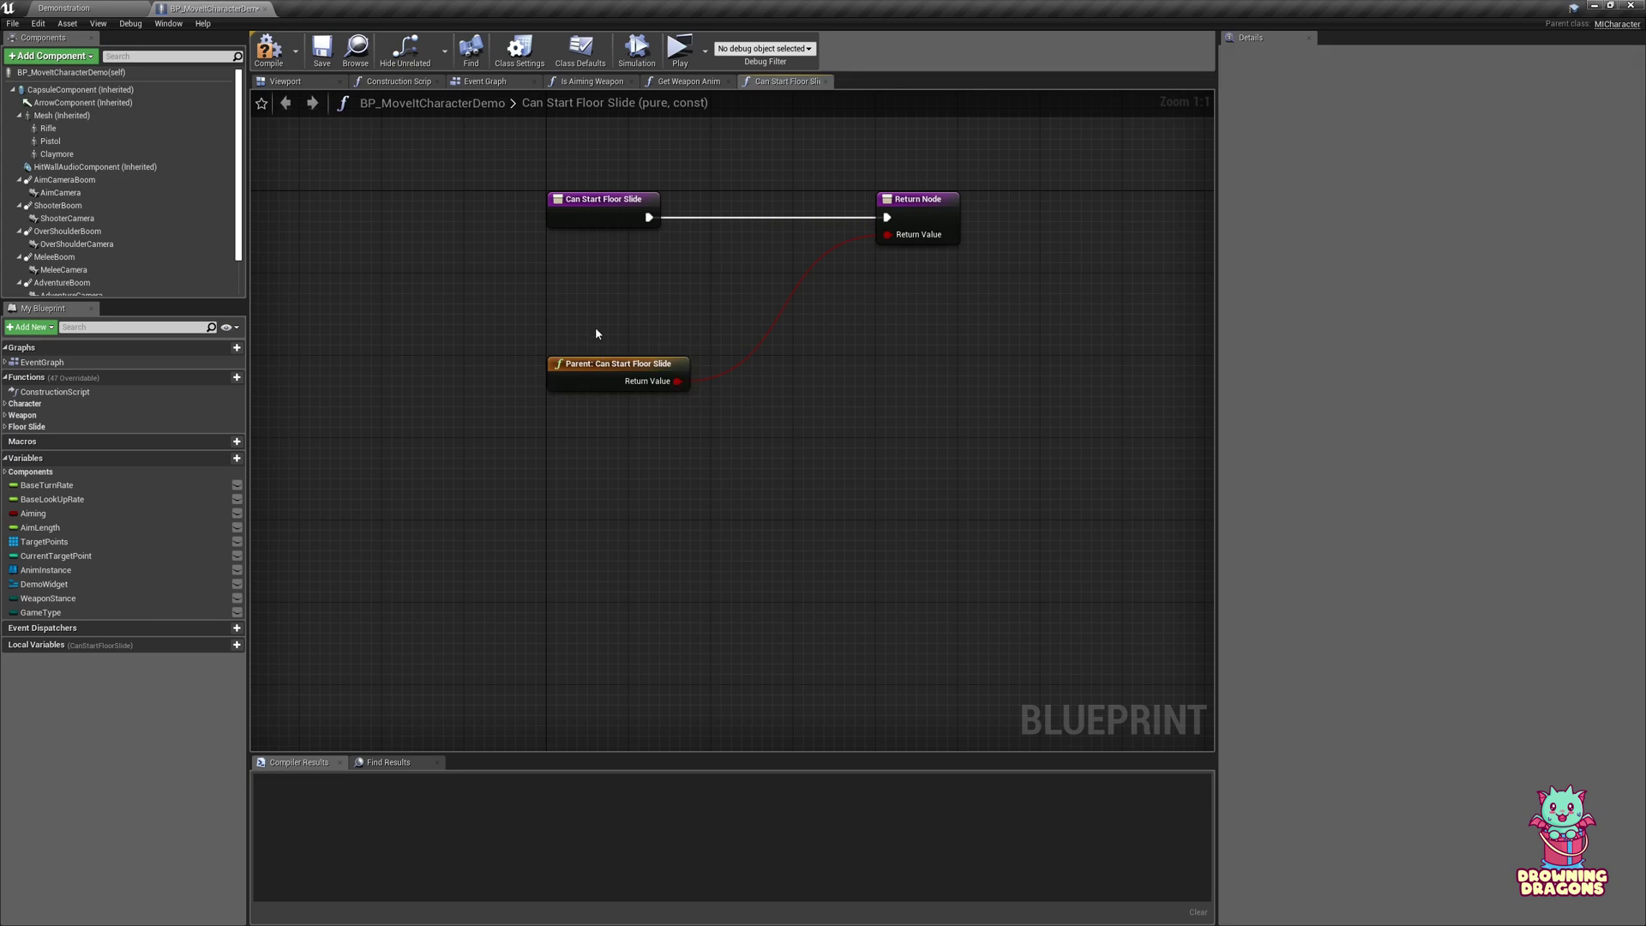
pyautogui.moveTo(674, 381); pyautogui.dragTo(738, 429)
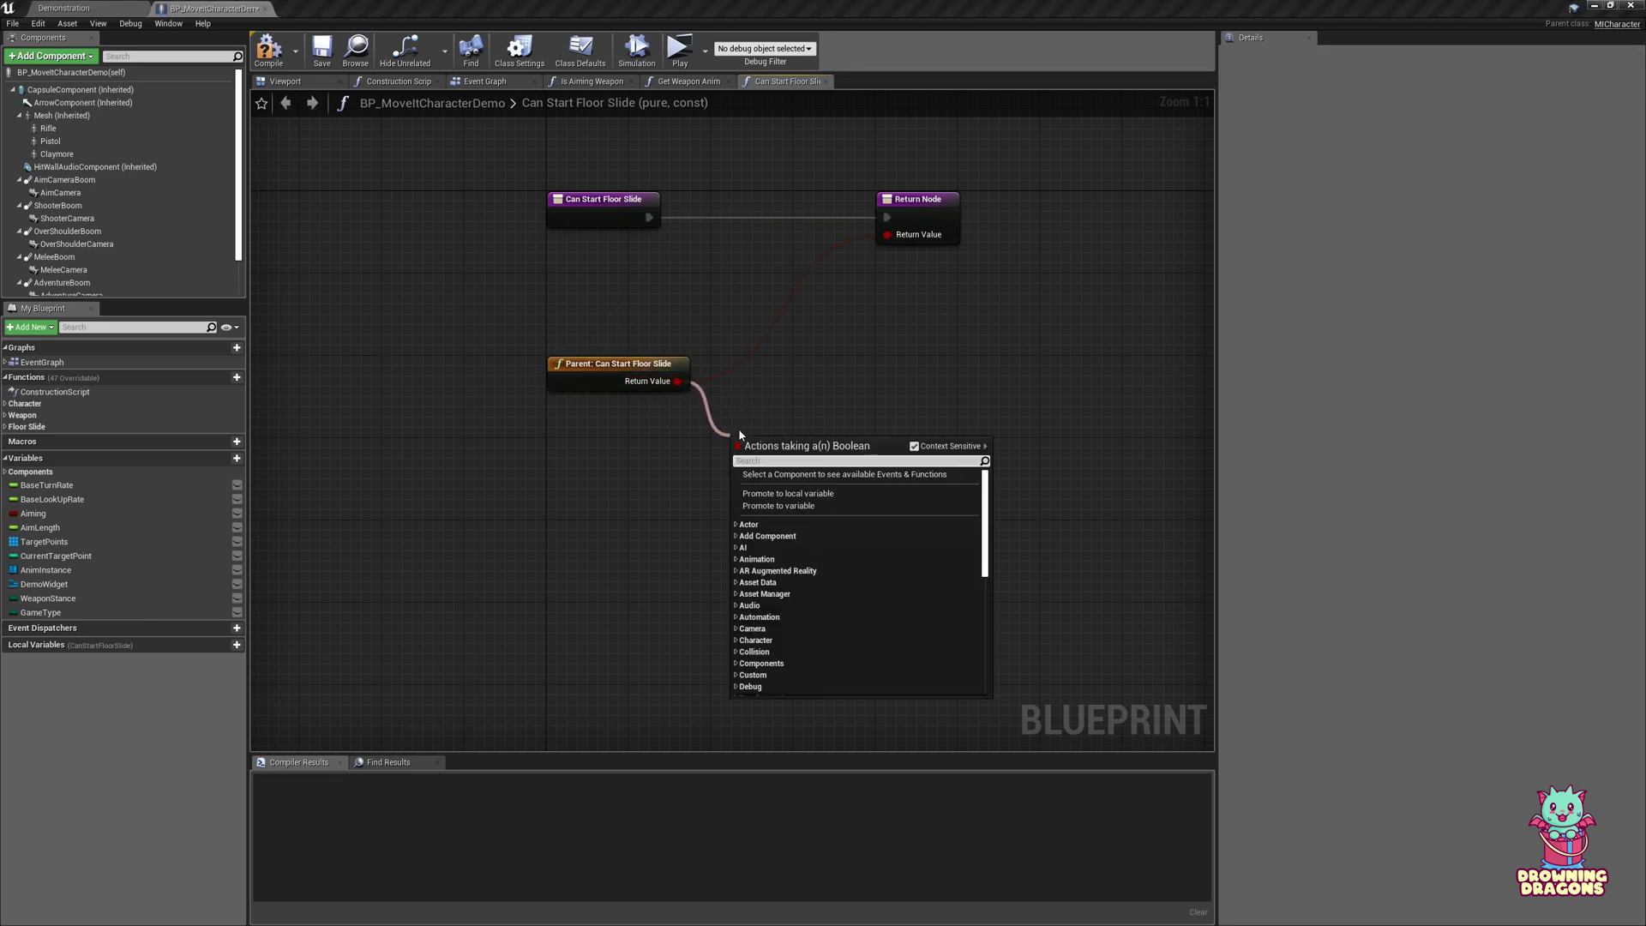
pyautogui.write('and')
pyautogui.press('Return')
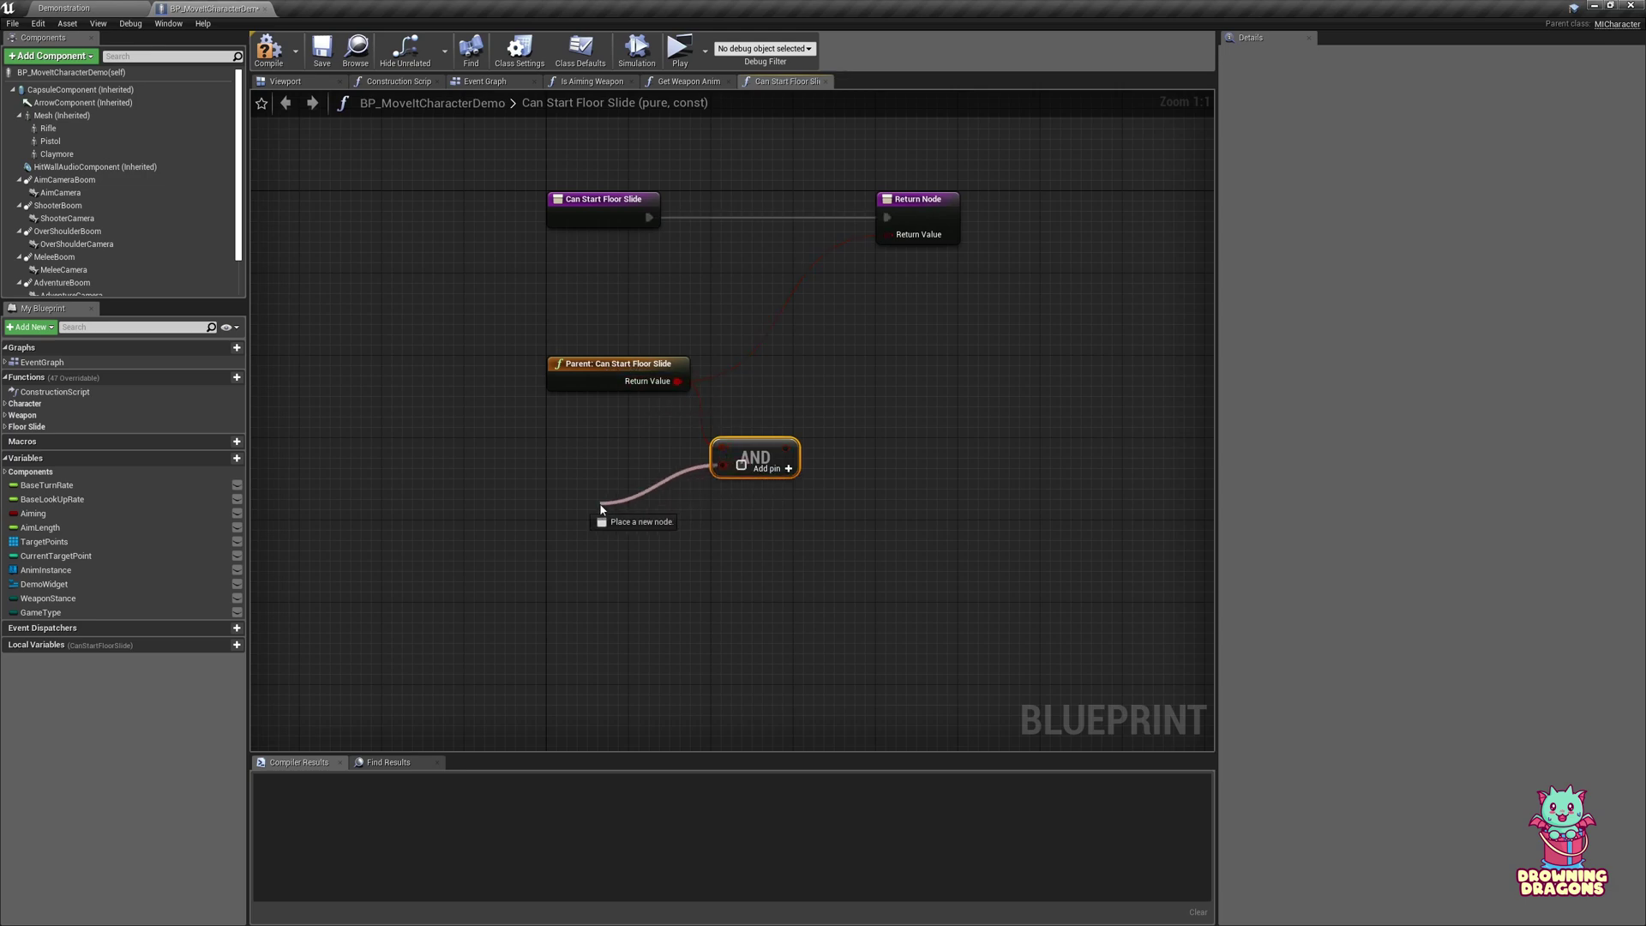
pyautogui.moveTo(601, 507); pyautogui.dragTo(602, 509)
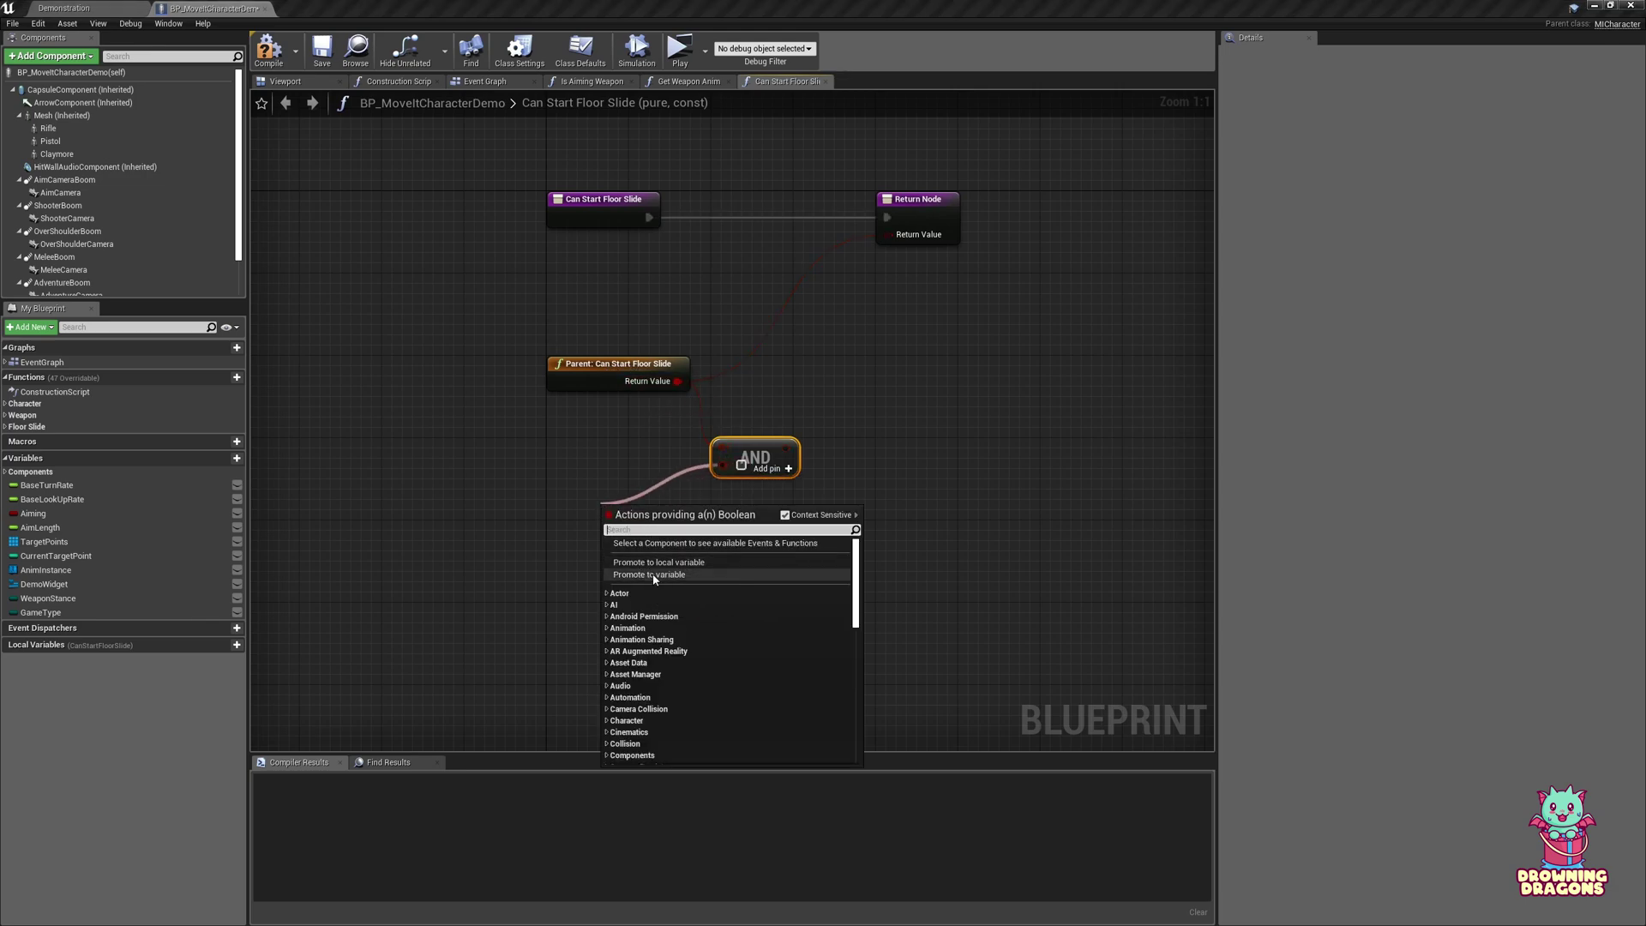
pyautogui.click(578, 492)
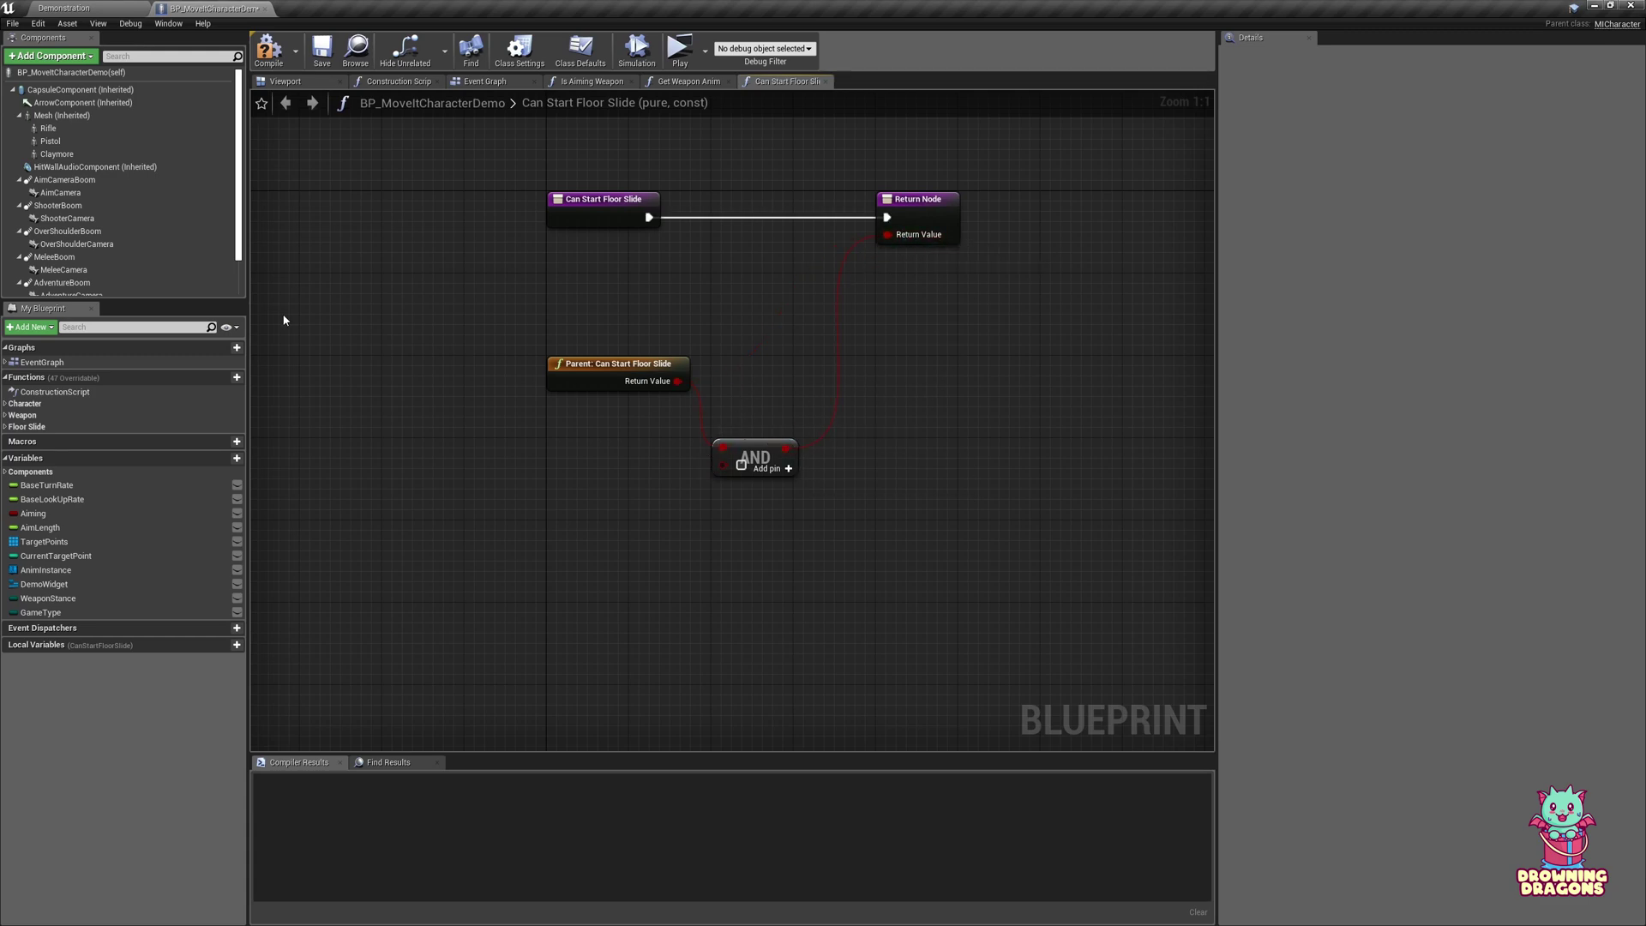
# Override the Can Continue Floor Slide function and feed the parent call's return value into a new AND node with three inputs.
pyautogui.click(178, 378)
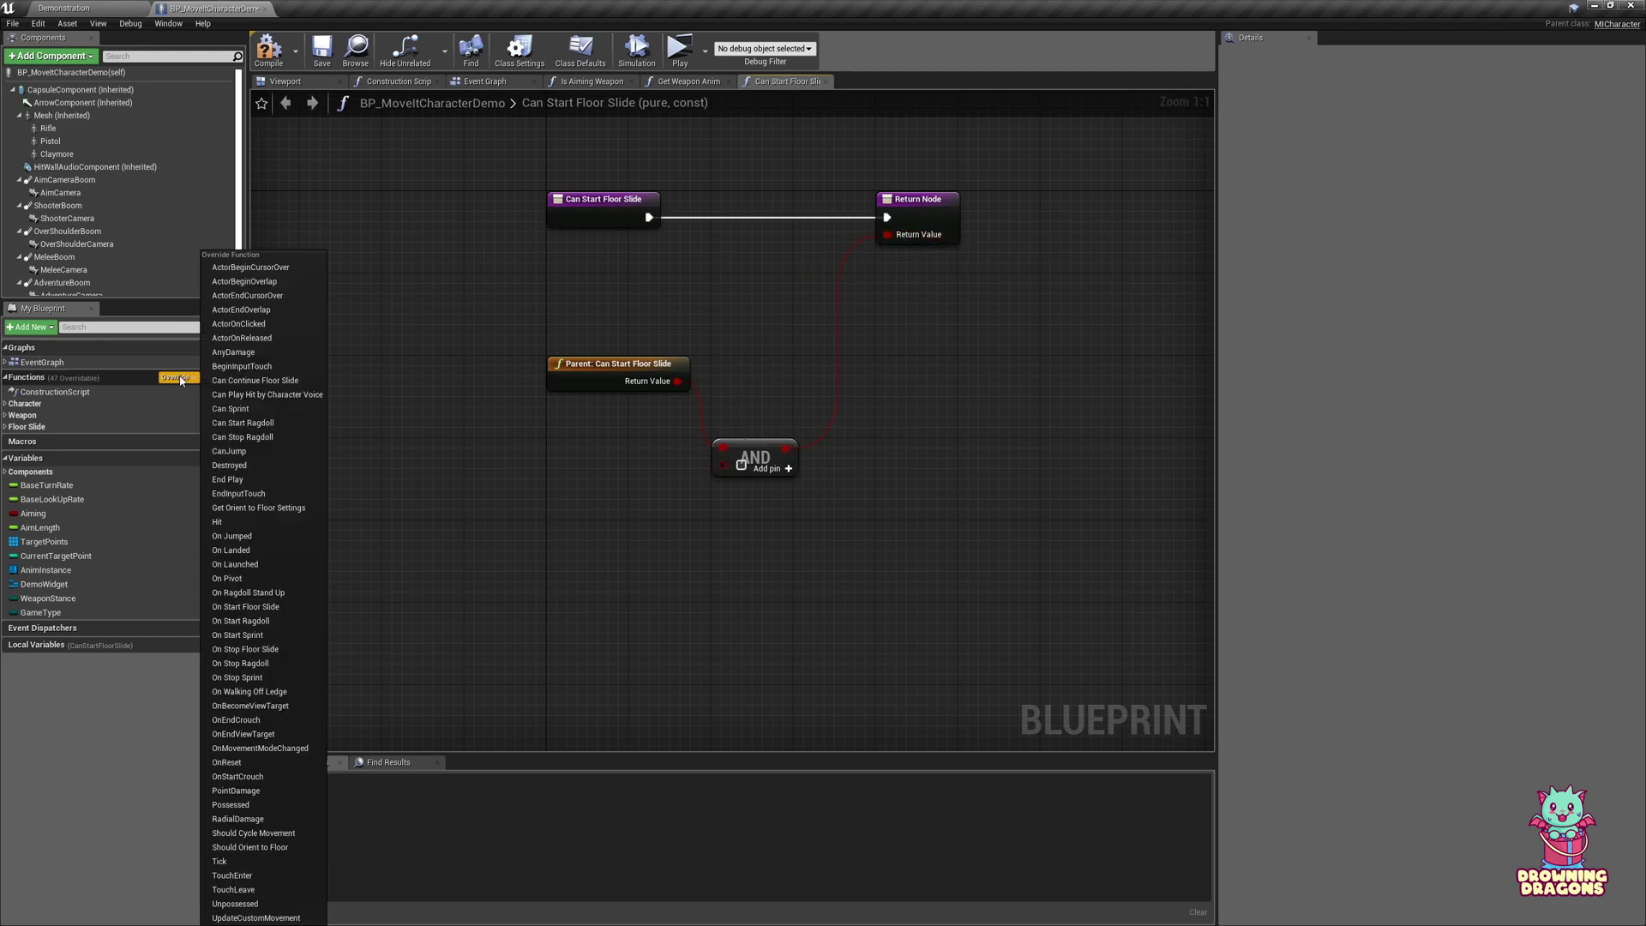
pyautogui.click(234, 381)
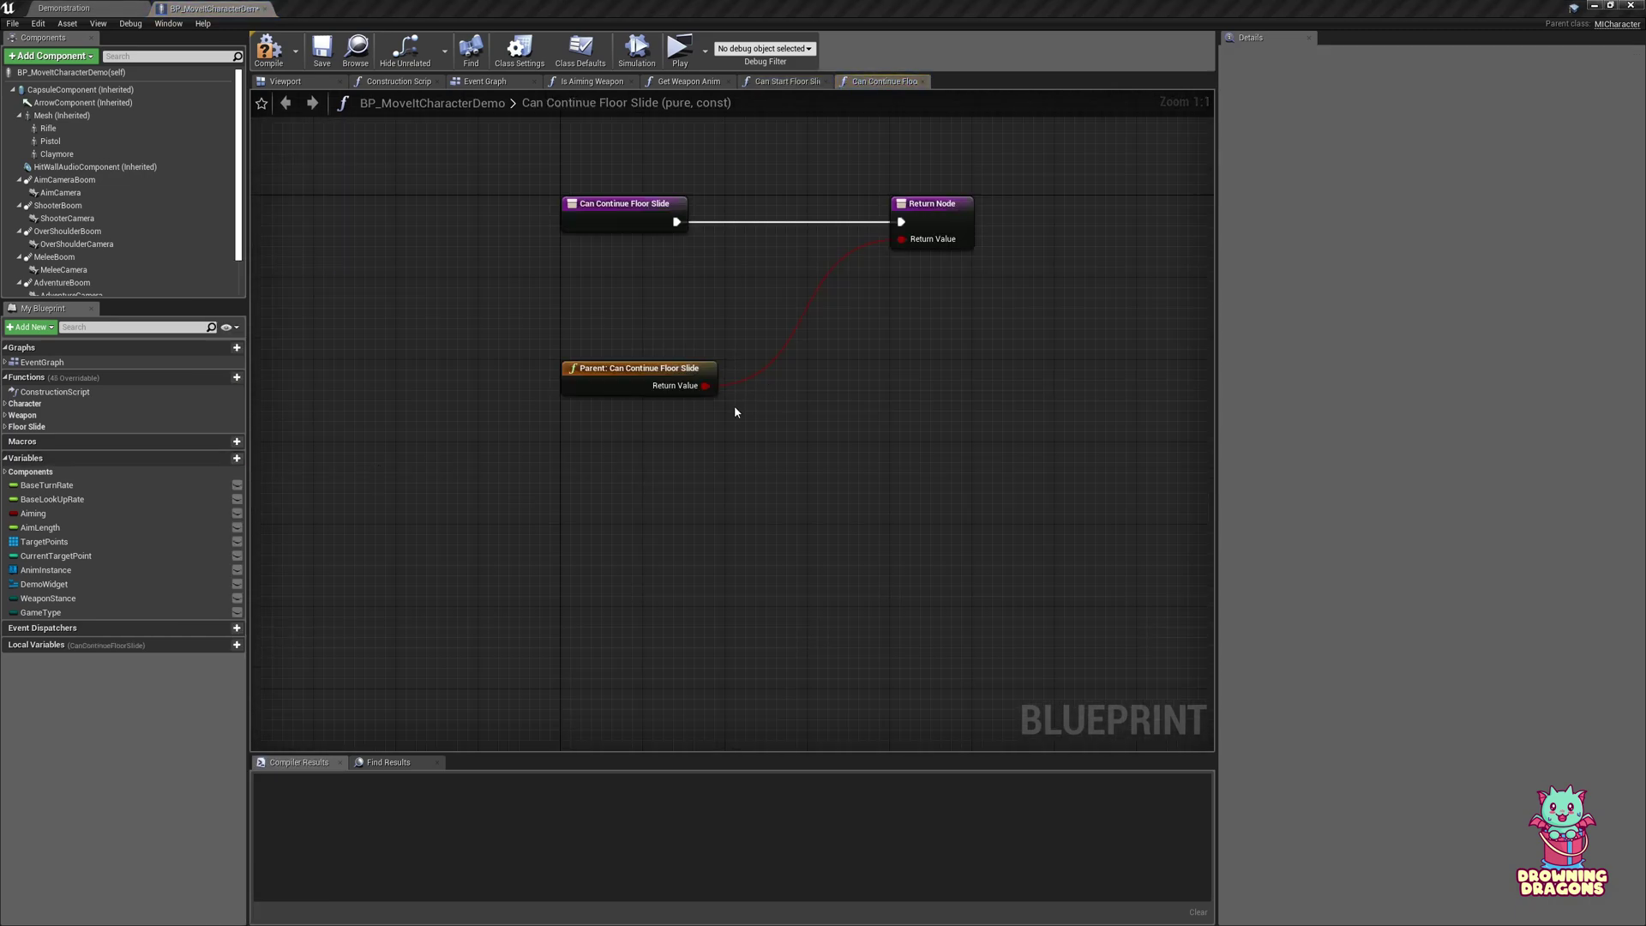
pyautogui.moveTo(704, 386); pyautogui.dragTo(659, 488)
pyautogui.write('and')
pyautogui.press('Return')
pyautogui.click(573, 510)
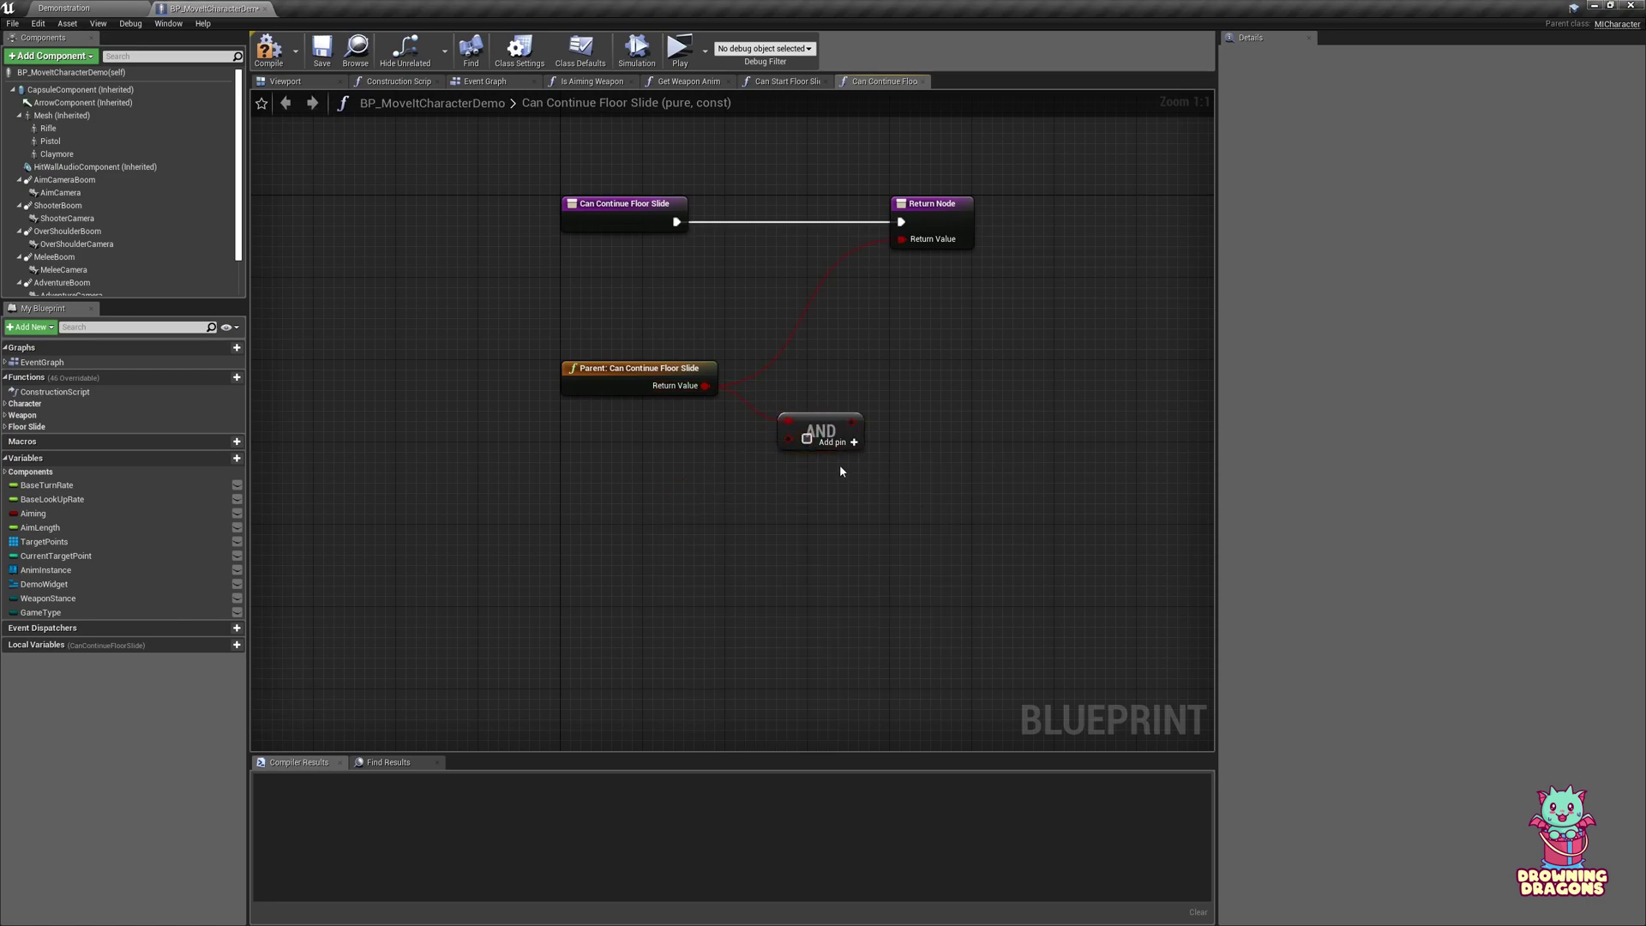
pyautogui.click(851, 443)
# Place a Mesh component reference in the Can Continue Floor Slide graph and connect it to a Get Anim Instance node.
pyautogui.moveTo(661, 539); pyautogui.dragTo(716, 482, button='right')
pyautogui.click(52, 120)
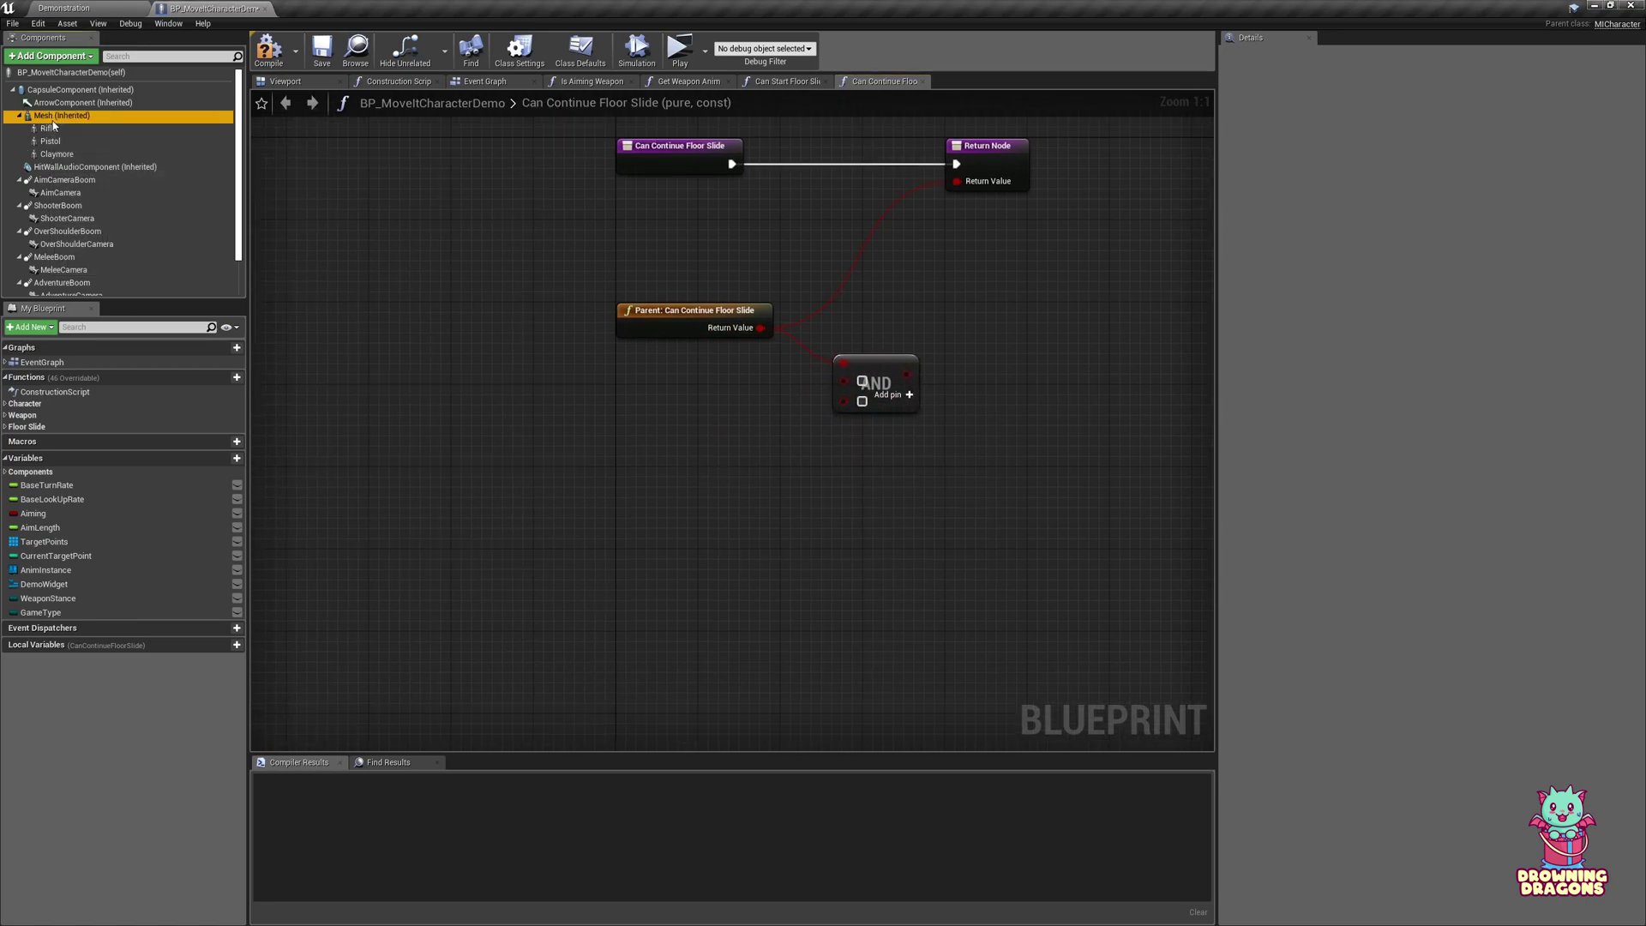
pyautogui.moveTo(53, 125); pyautogui.dragTo(660, 519)
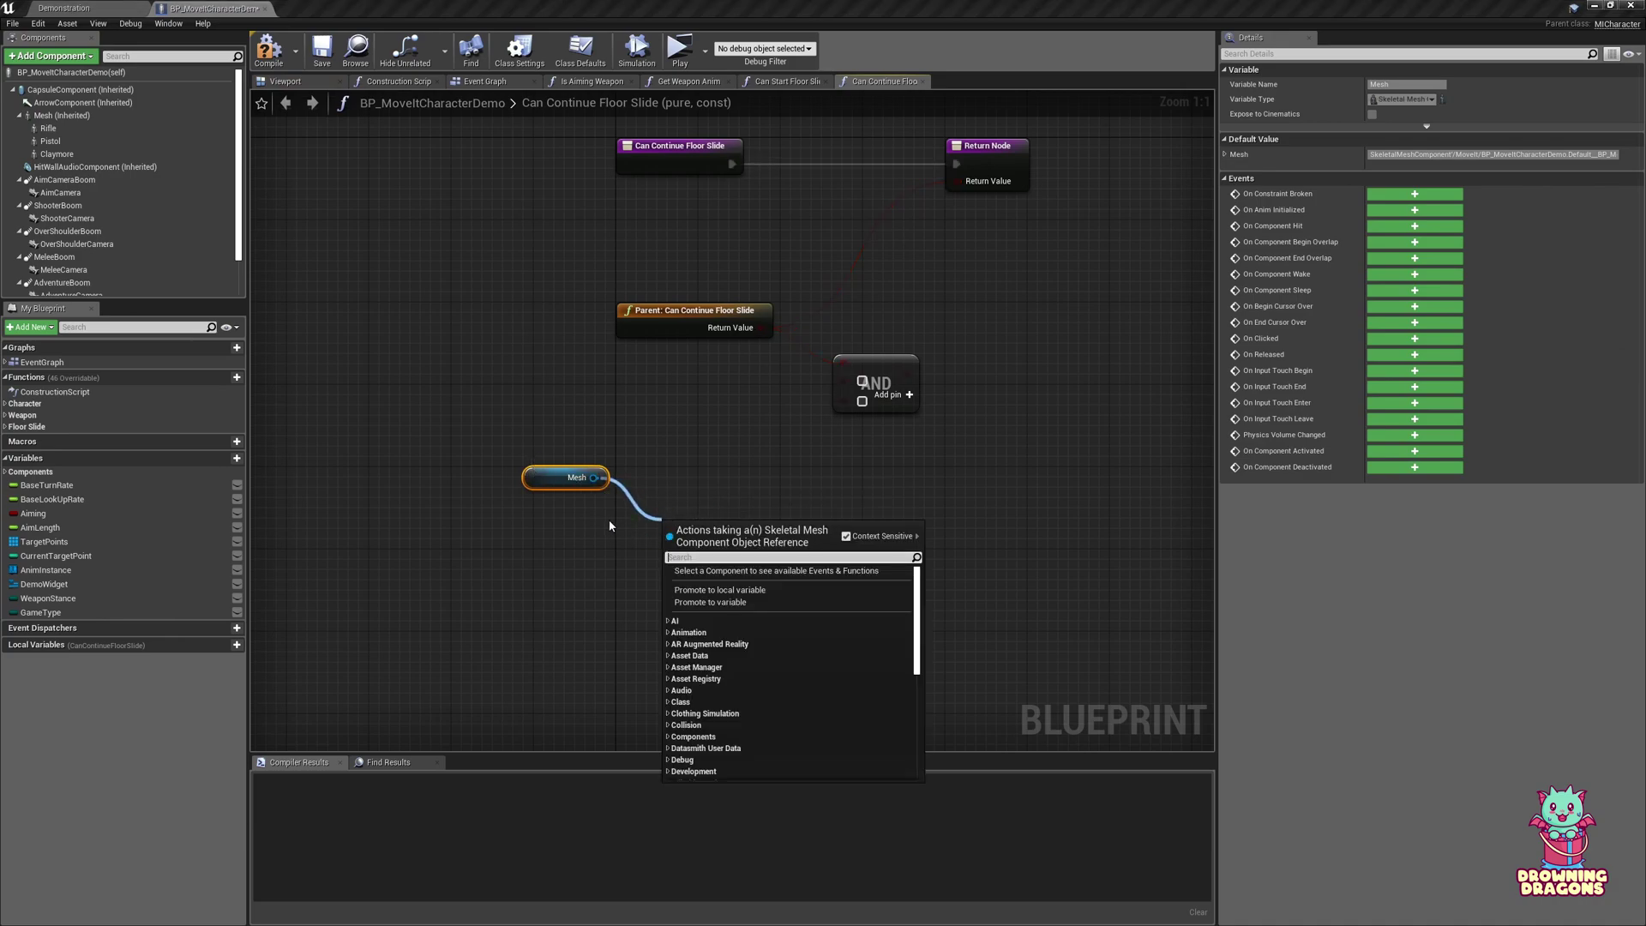
pyautogui.write('get anim')
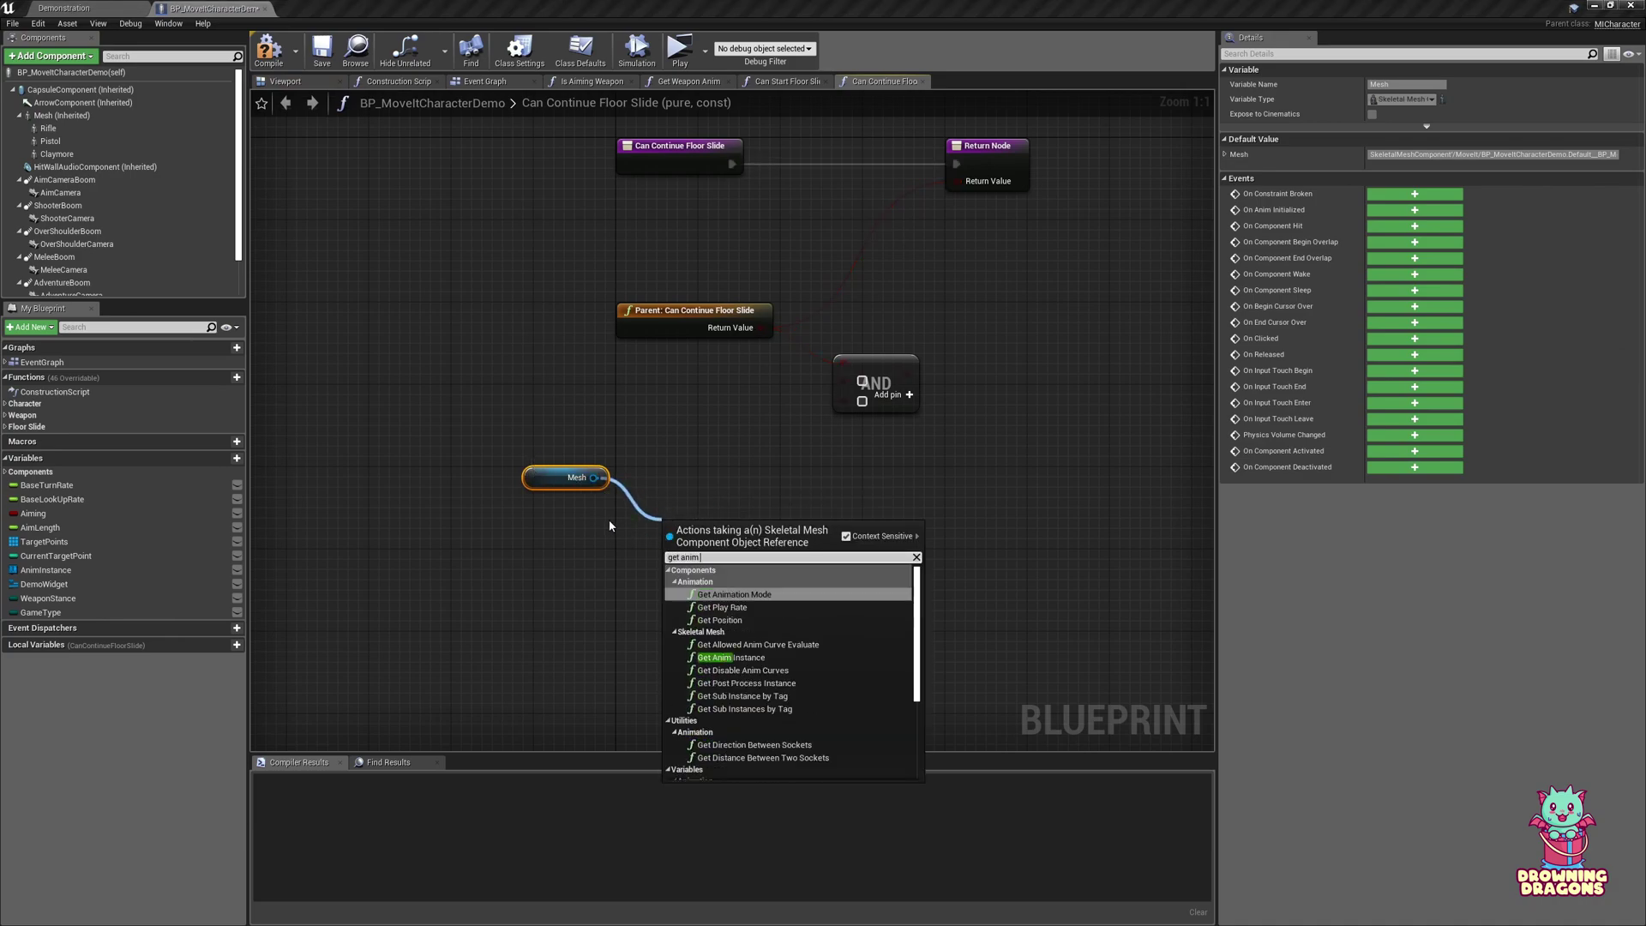
pyautogui.write(' insta')
pyautogui.press('Return')
# Check the anim instance with Is Any Montage Playing and feed the result through a NOT node into the AND node's third input.
pyautogui.moveTo(804, 554); pyautogui.dragTo(846, 400)
pyautogui.write('is any montage')
pyautogui.press('Return')
pyautogui.write('not')
pyautogui.press('Return')
# Align the montage check nodes beside the AND node and connect the AND output to the Return Node's Return Value.
pyautogui.moveTo(543, 448); pyautogui.dragTo(1077, 607)
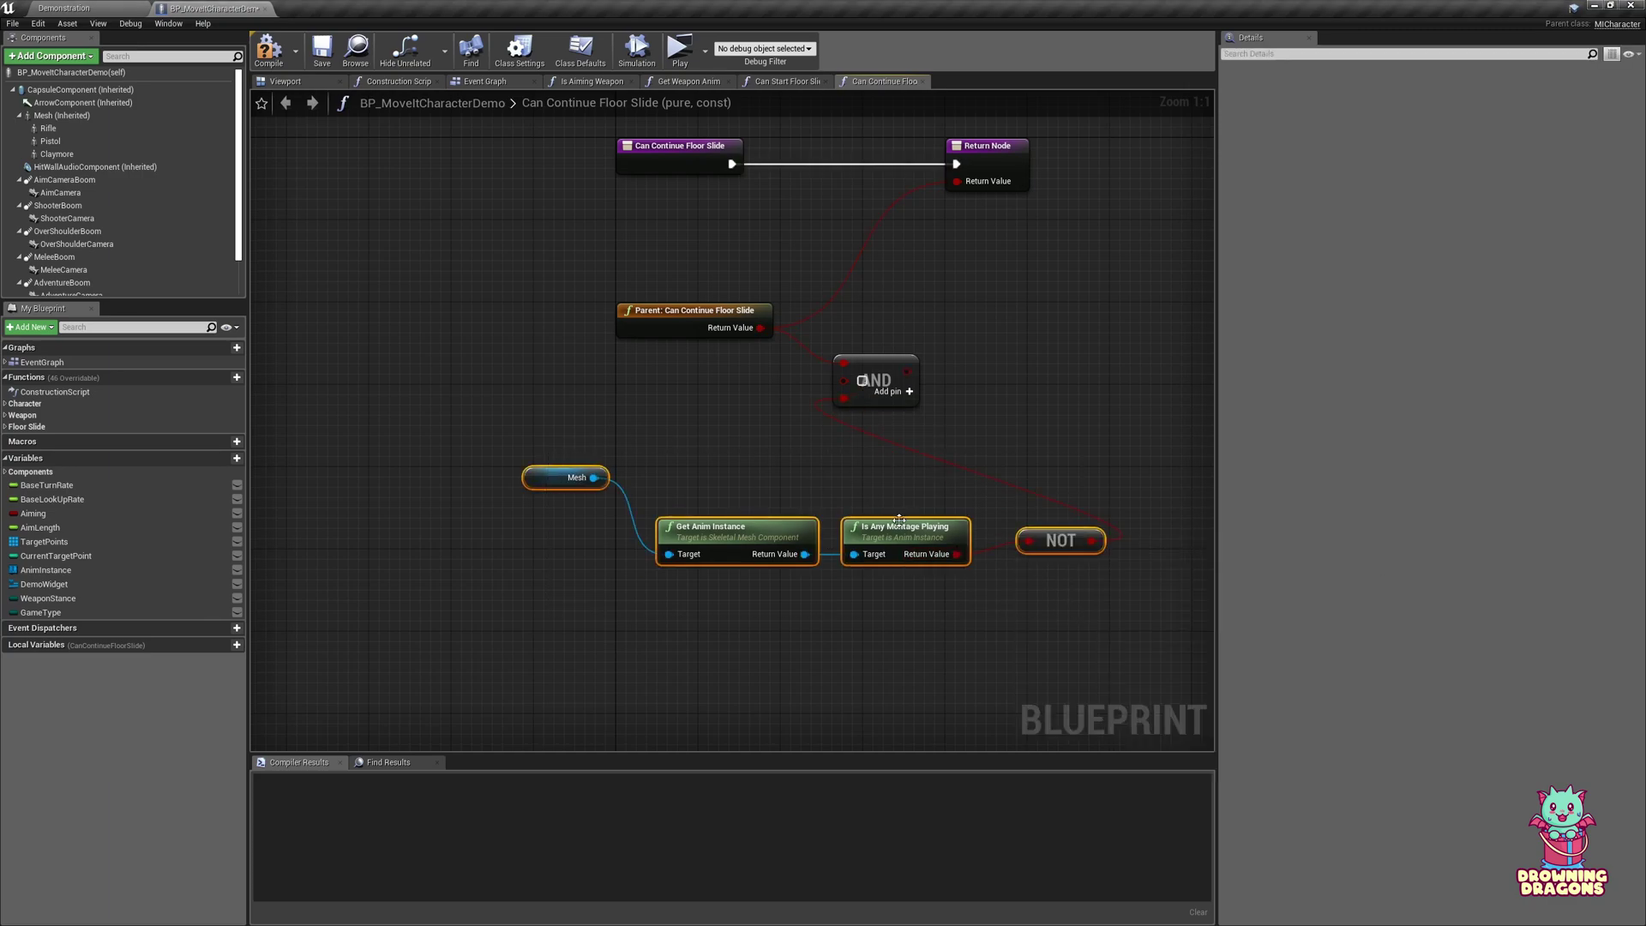
pyautogui.moveTo(899, 521); pyautogui.dragTo(632, 428)
pyautogui.moveTo(899, 472); pyautogui.dragTo(983, 563, button='right')
pyautogui.click(982, 563)
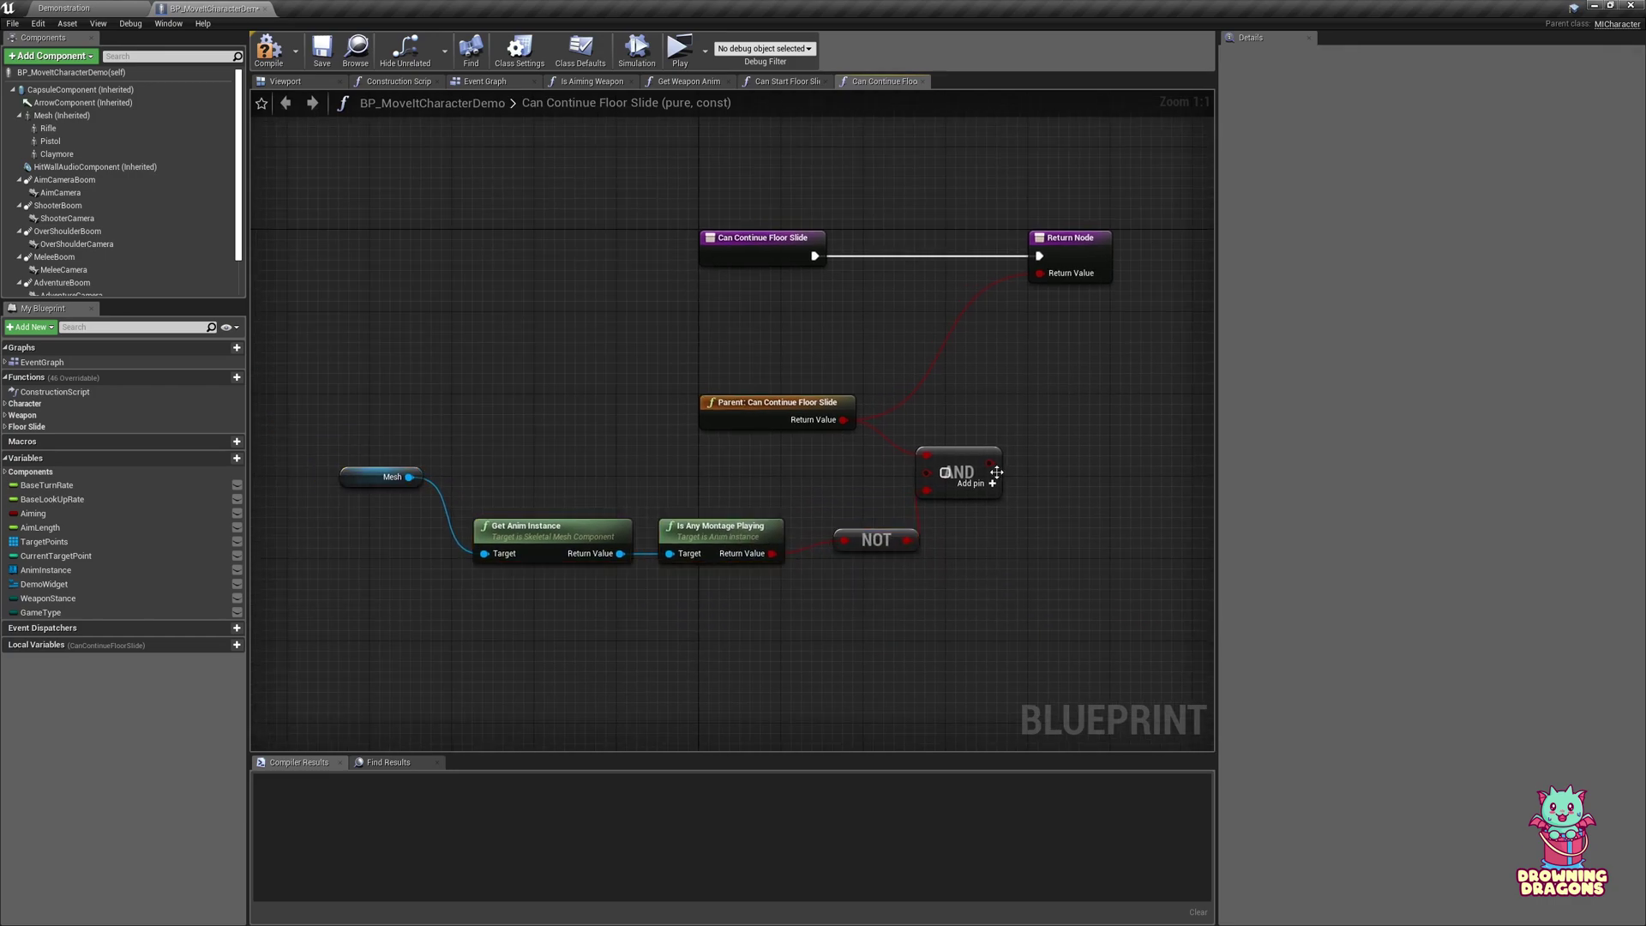
pyautogui.moveTo(992, 464); pyautogui.dragTo(1039, 273)
pyautogui.moveTo(401, 487); pyautogui.dragTo(401, 569)
pyautogui.click(506, 491)
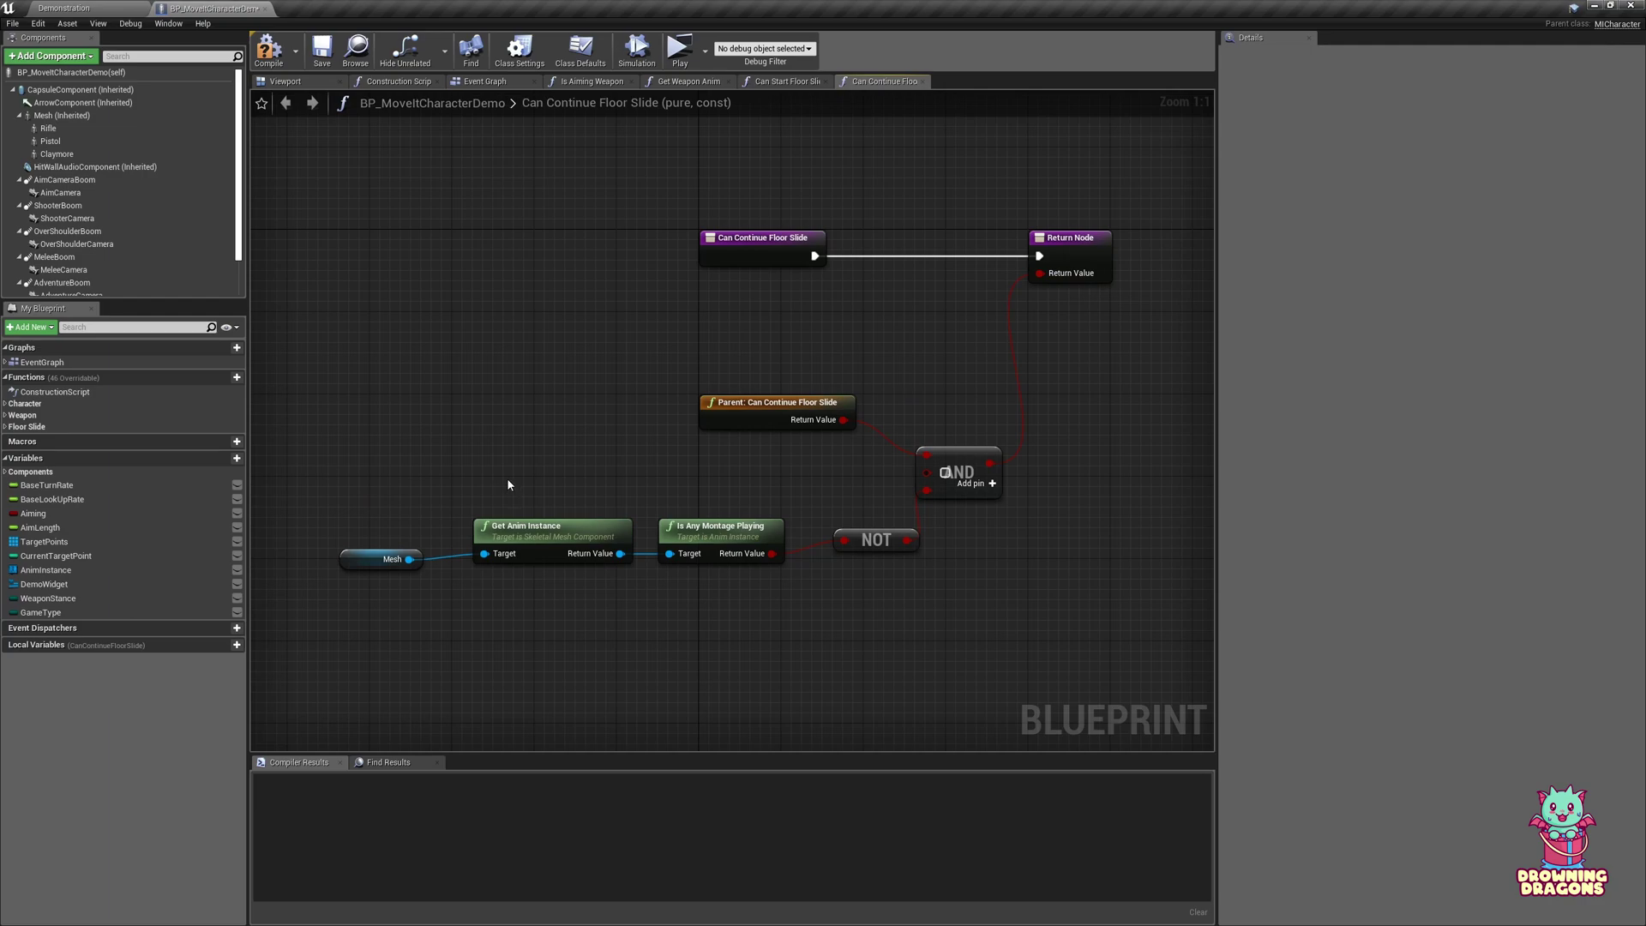